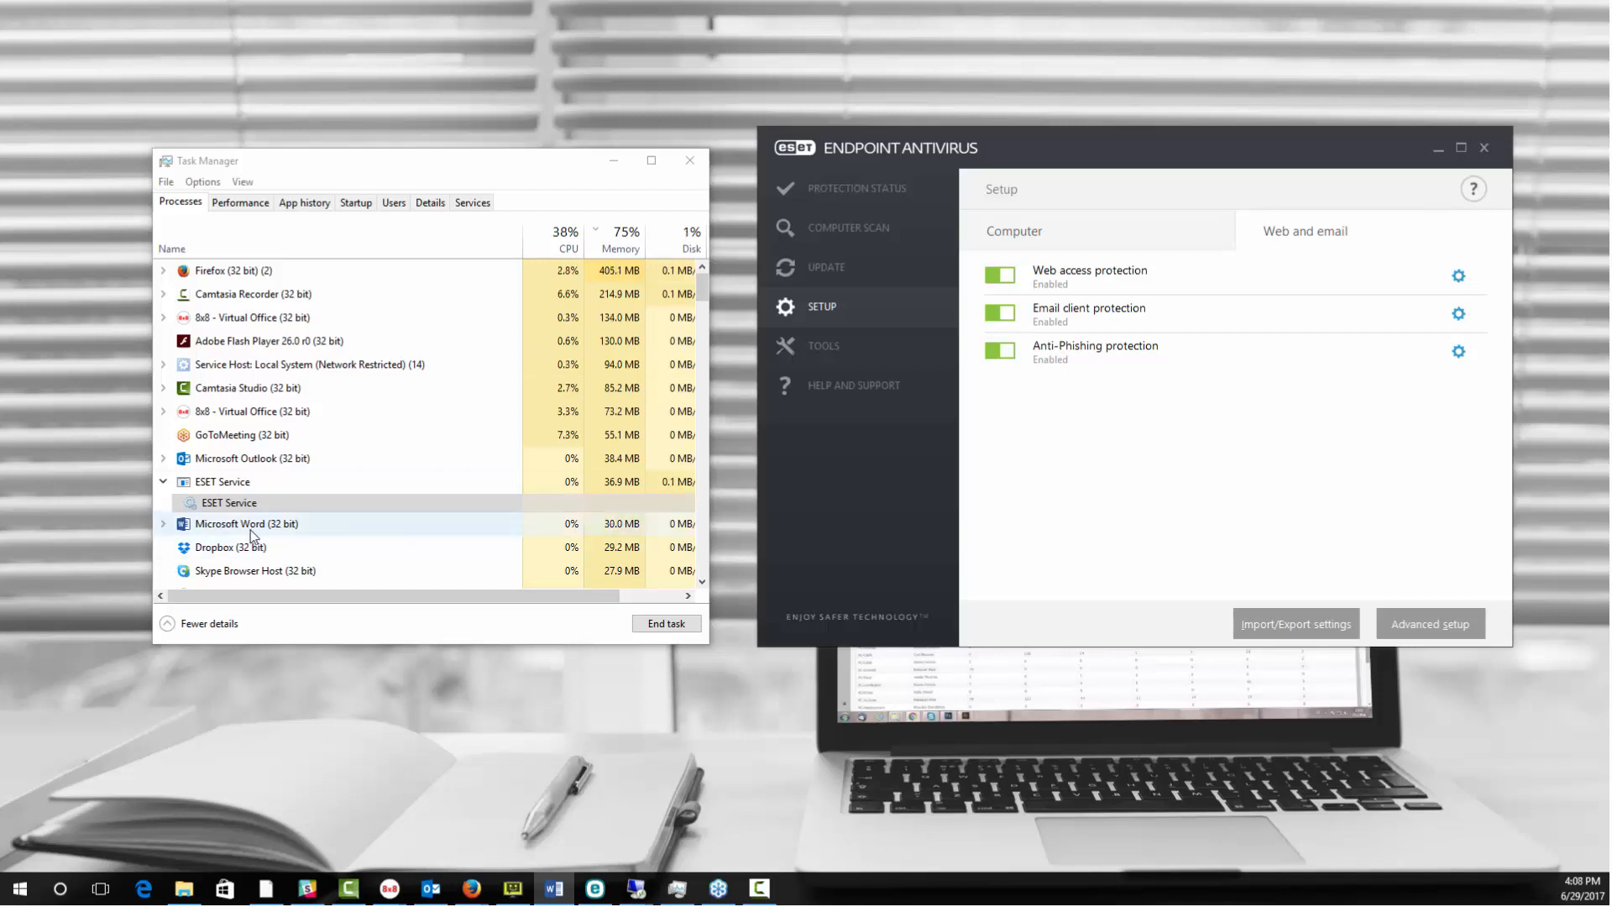
Step: Review the pause durations offered for disabling real-time file system protection in the computer setup, leaving protection enabled
{"action": "left_click", "coordinate": [266, 502]}
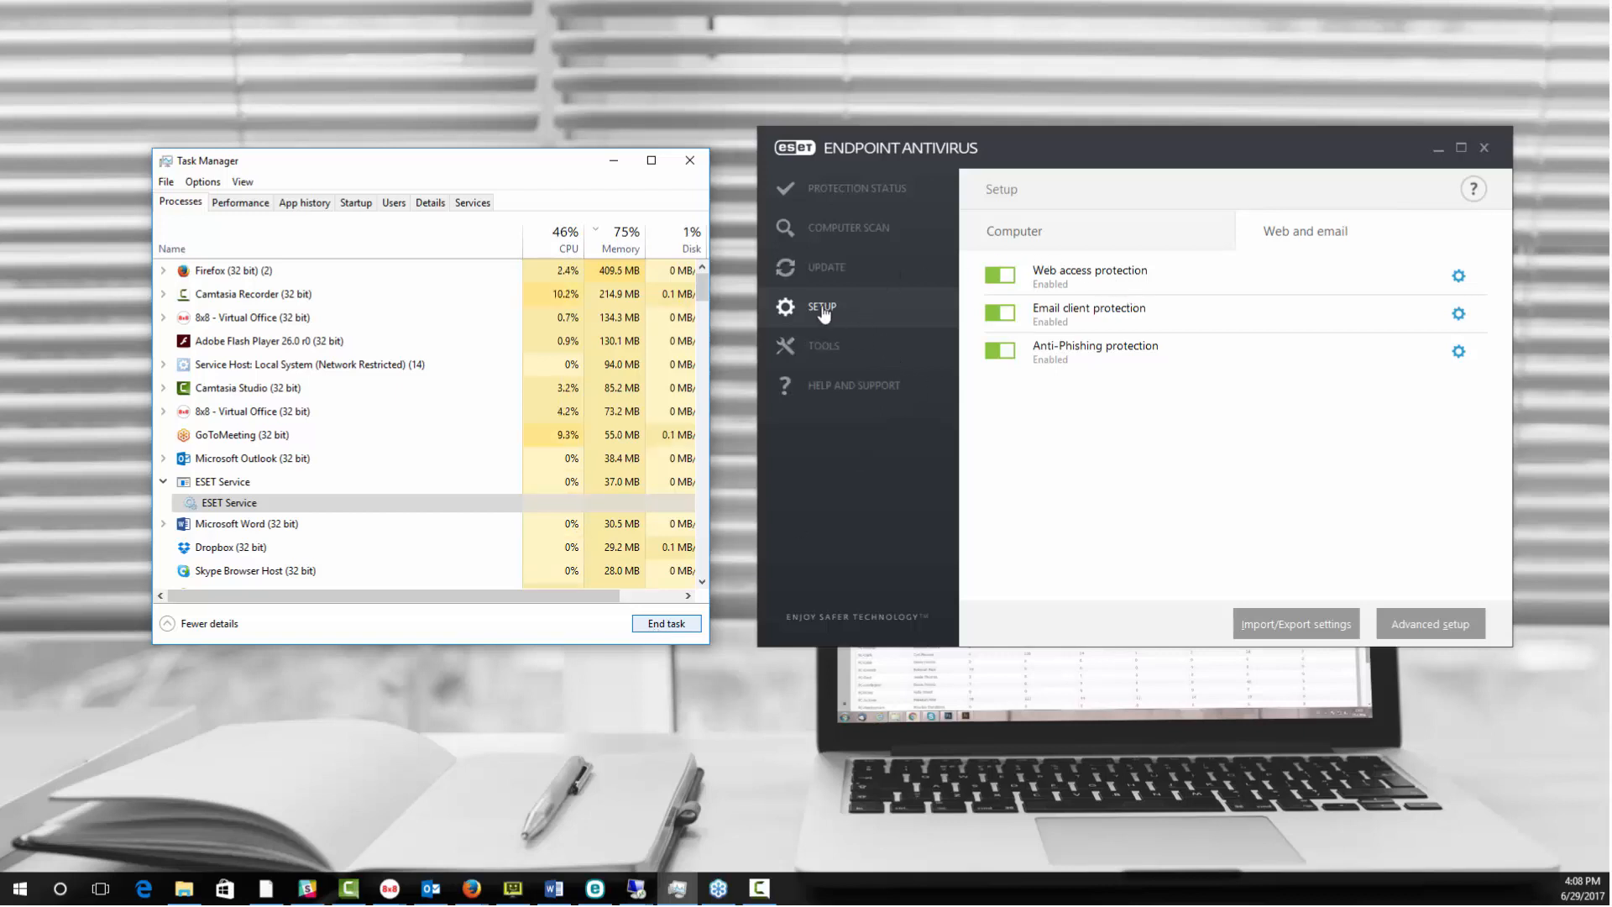
{"action": "left_click", "coordinate": [1067, 240]}
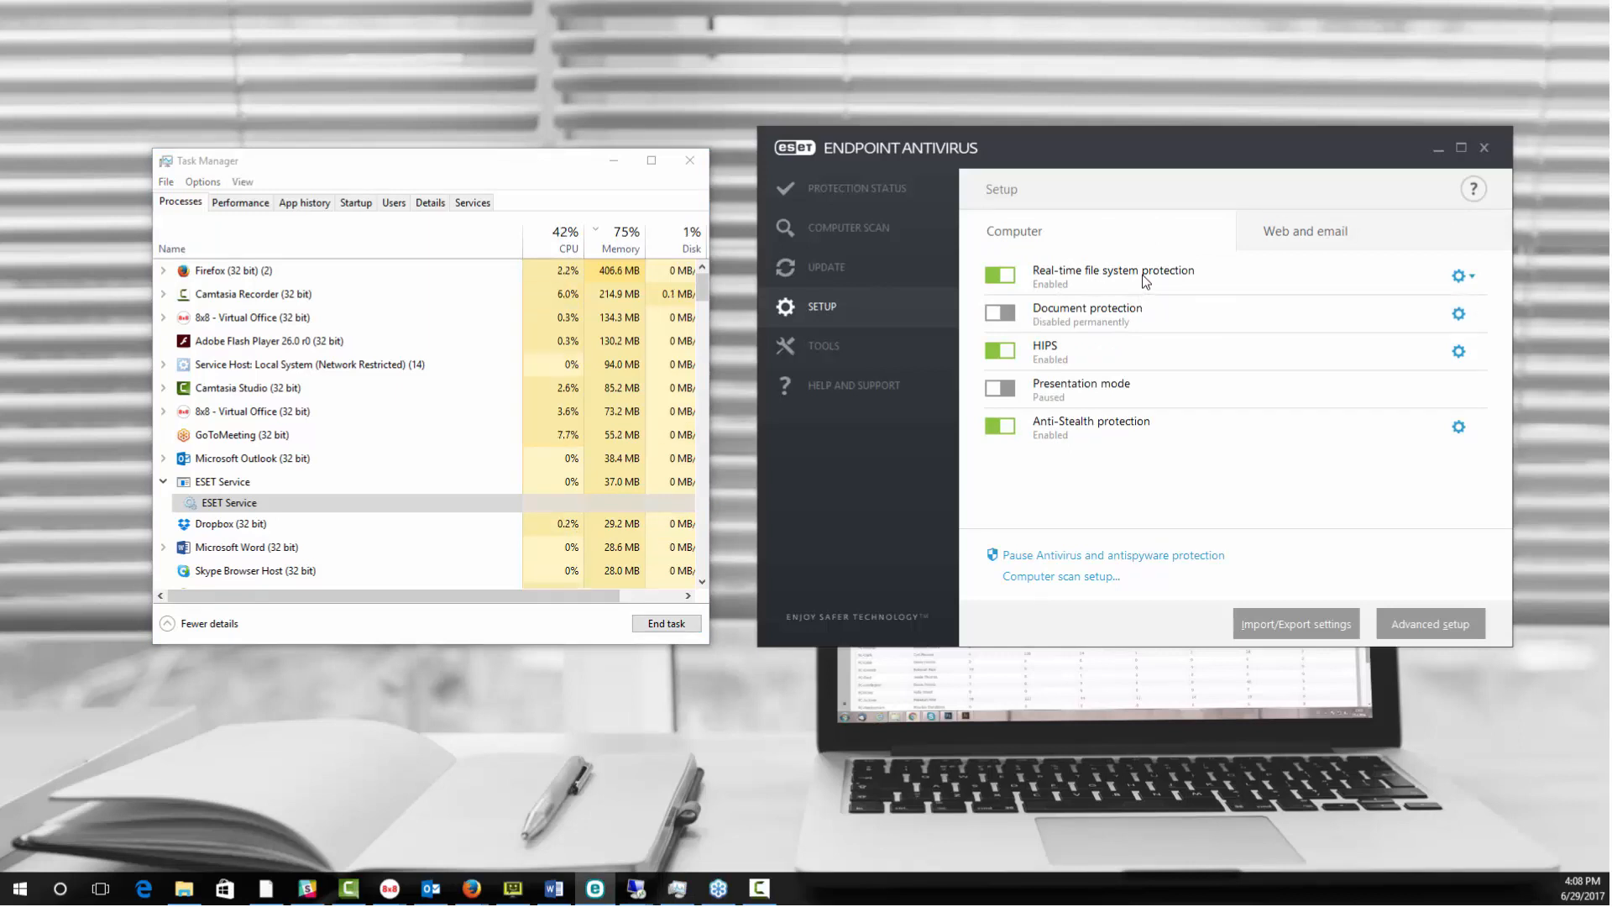
{"action": "left_click", "coordinate": [1001, 276]}
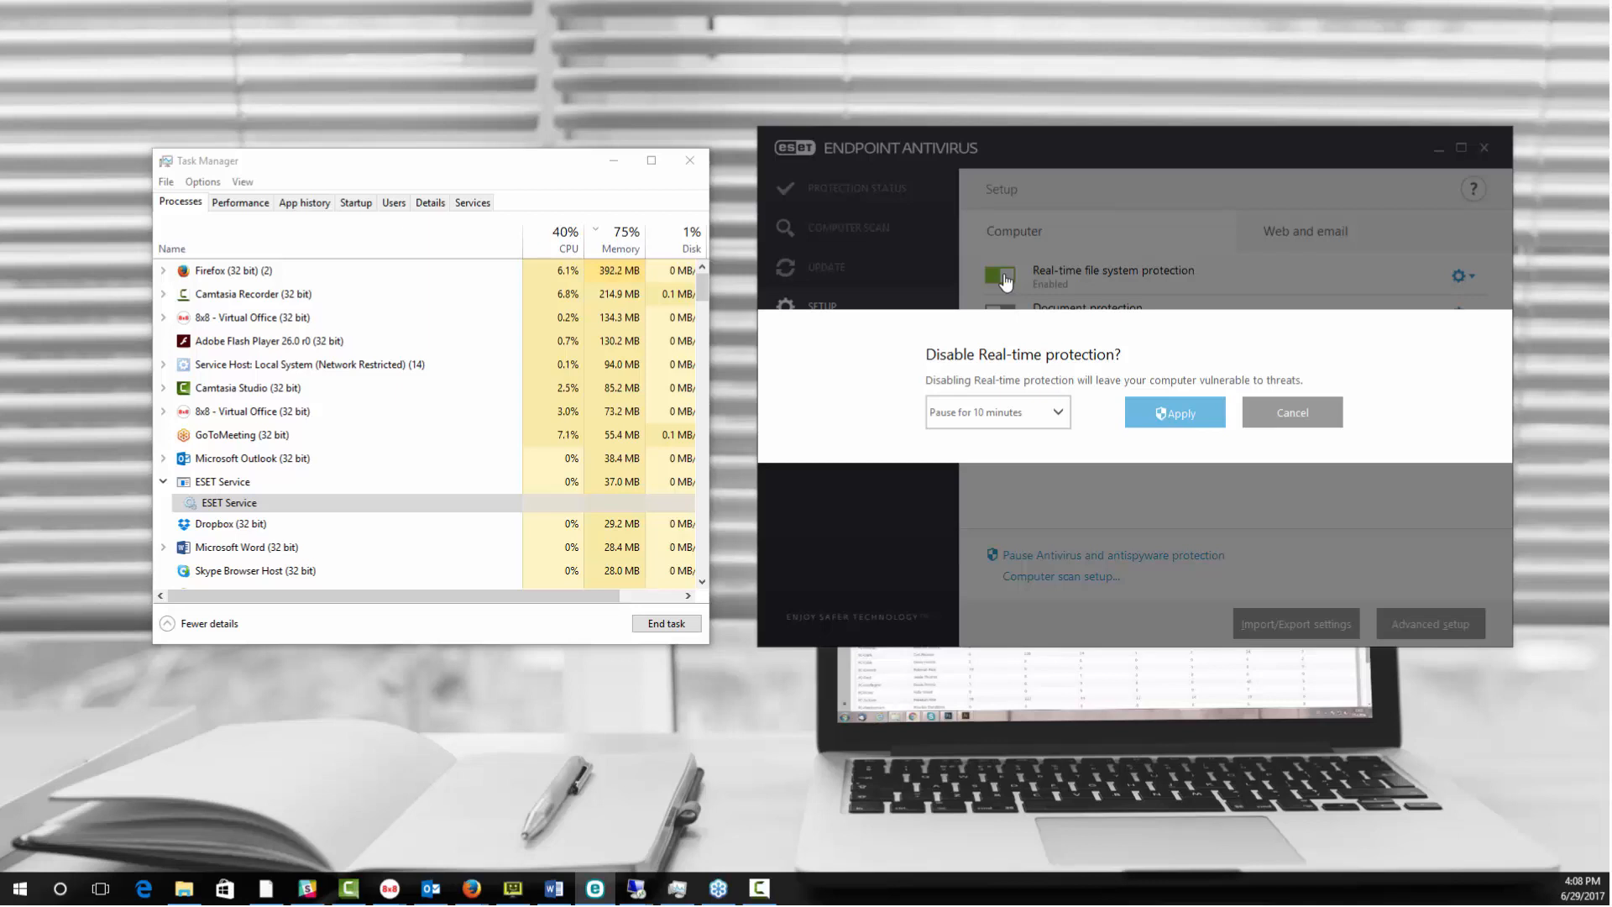
{"action": "left_click", "coordinate": [1055, 413]}
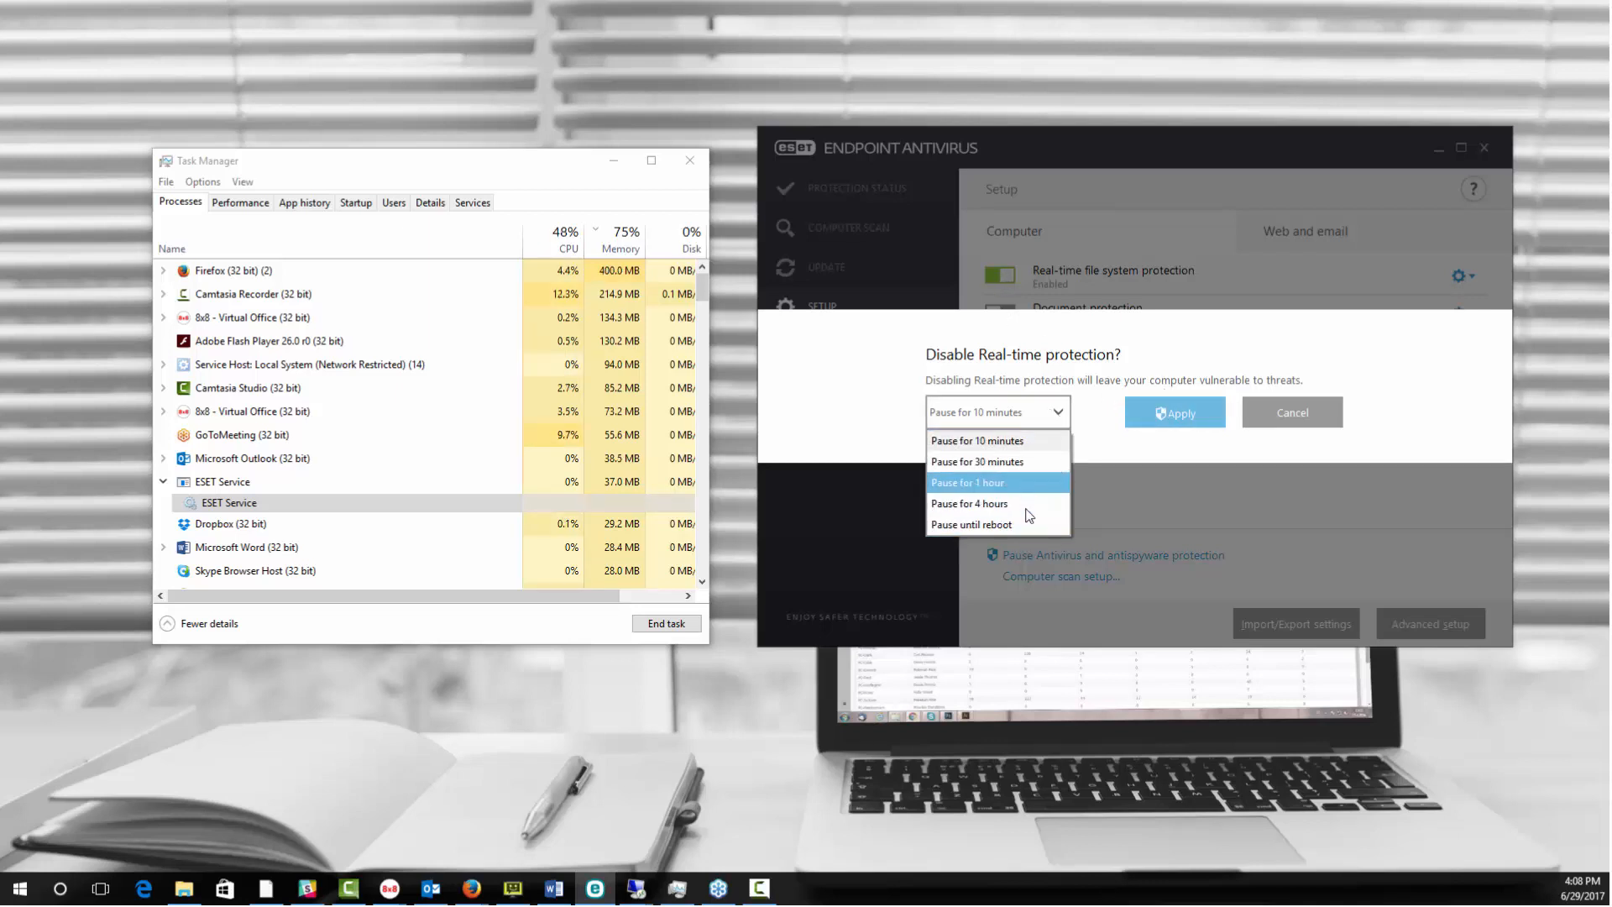
{"action": "left_click", "coordinate": [1083, 417]}
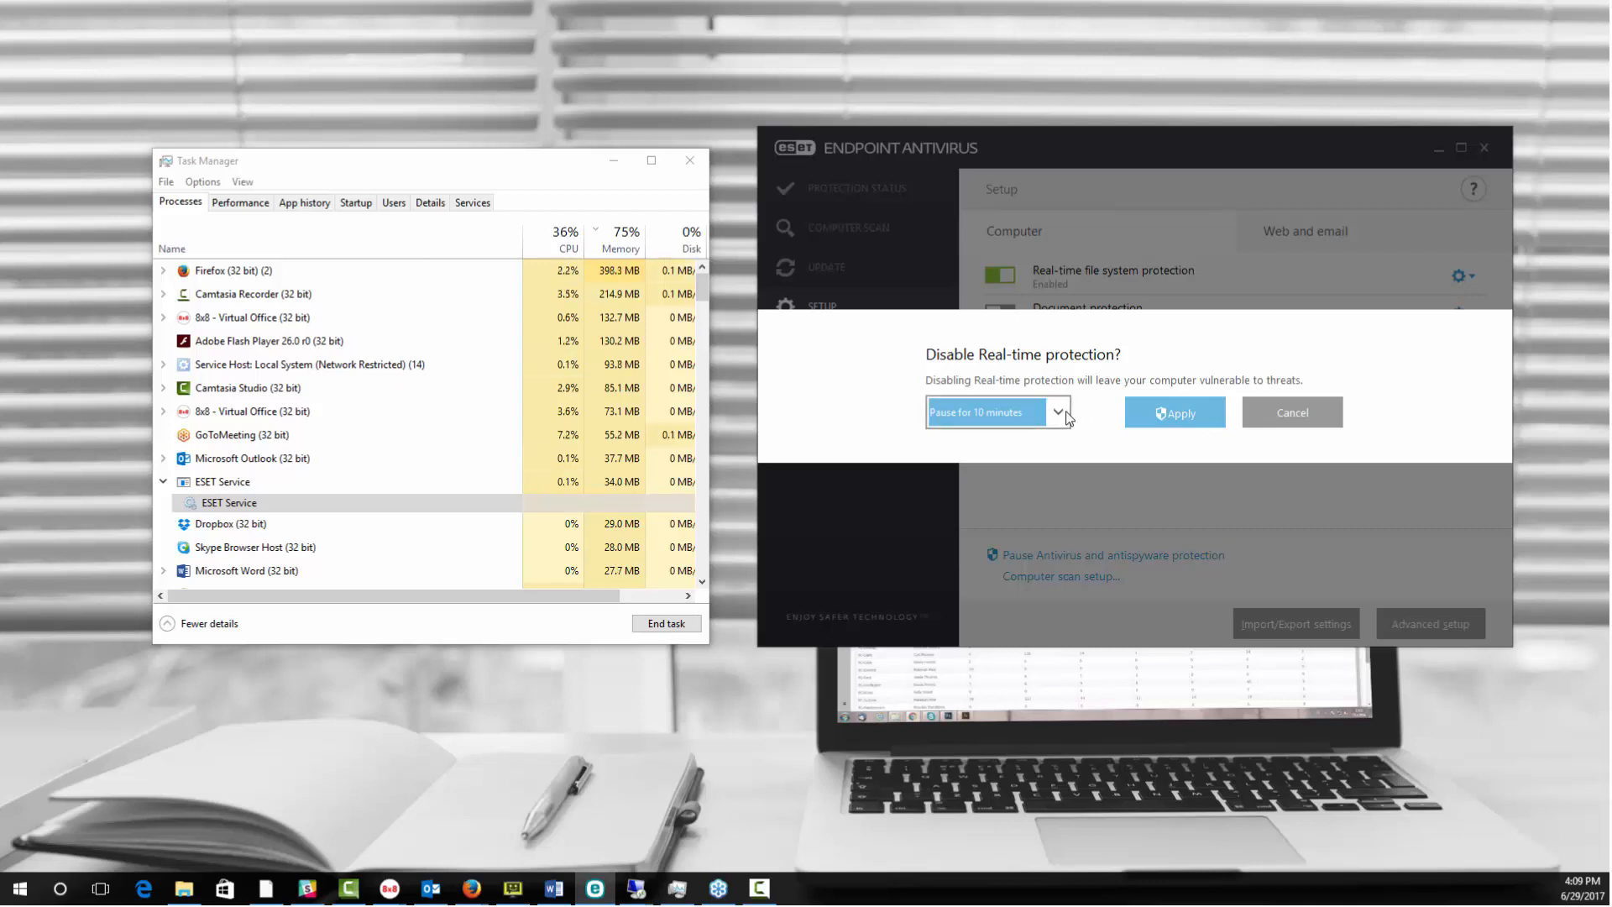
{"action": "left_click", "coordinate": [1064, 412]}
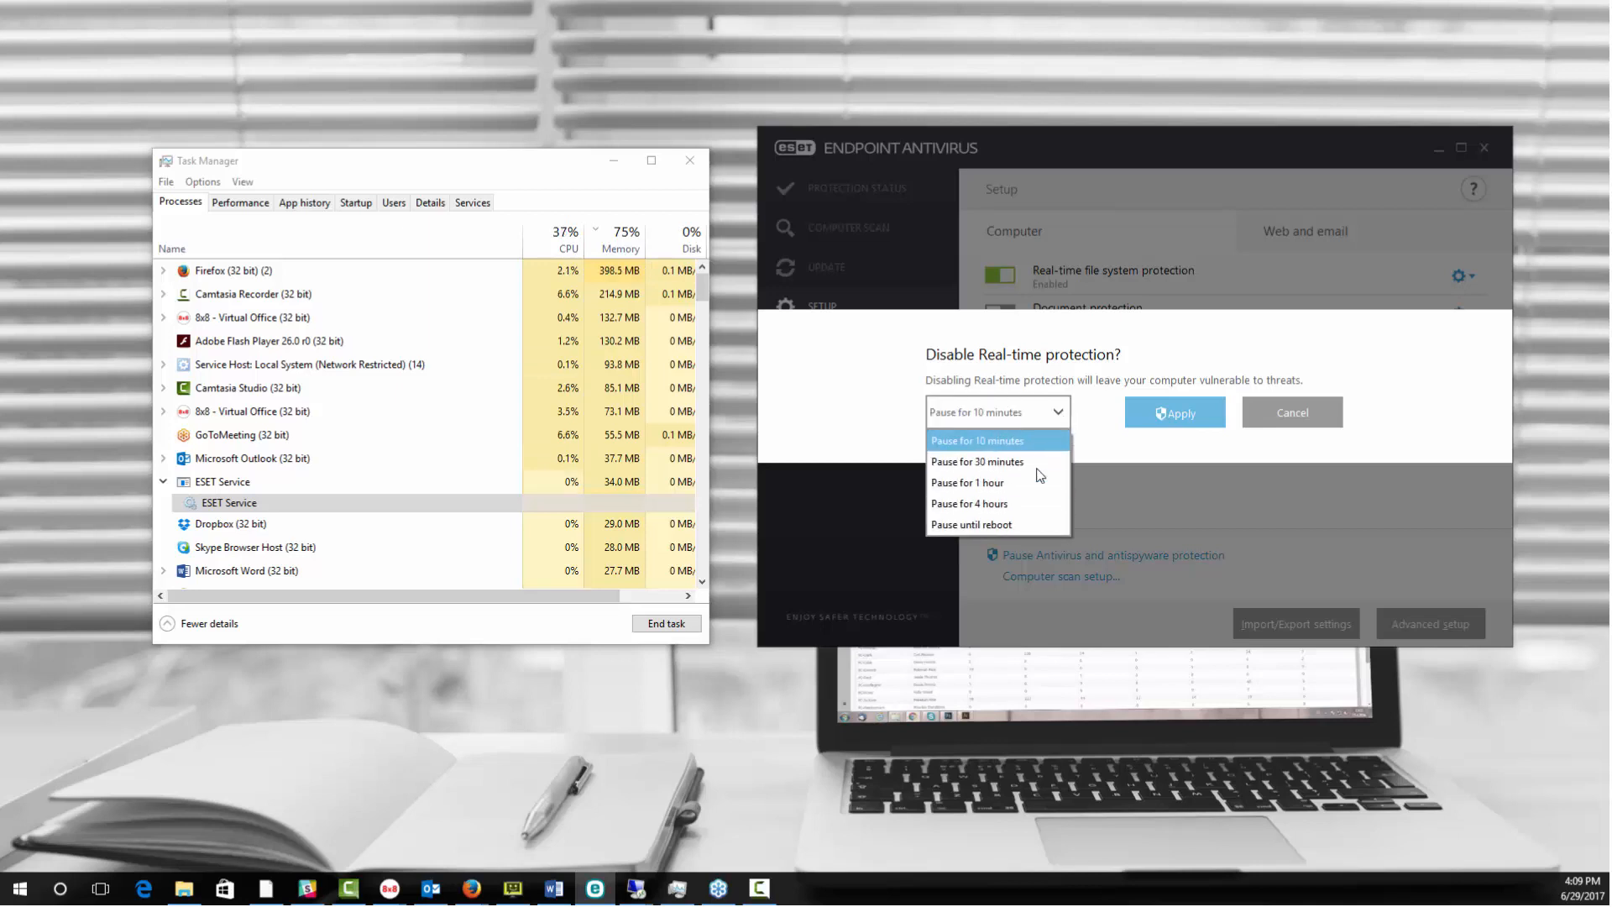
{"action": "left_click", "coordinate": [1103, 402]}
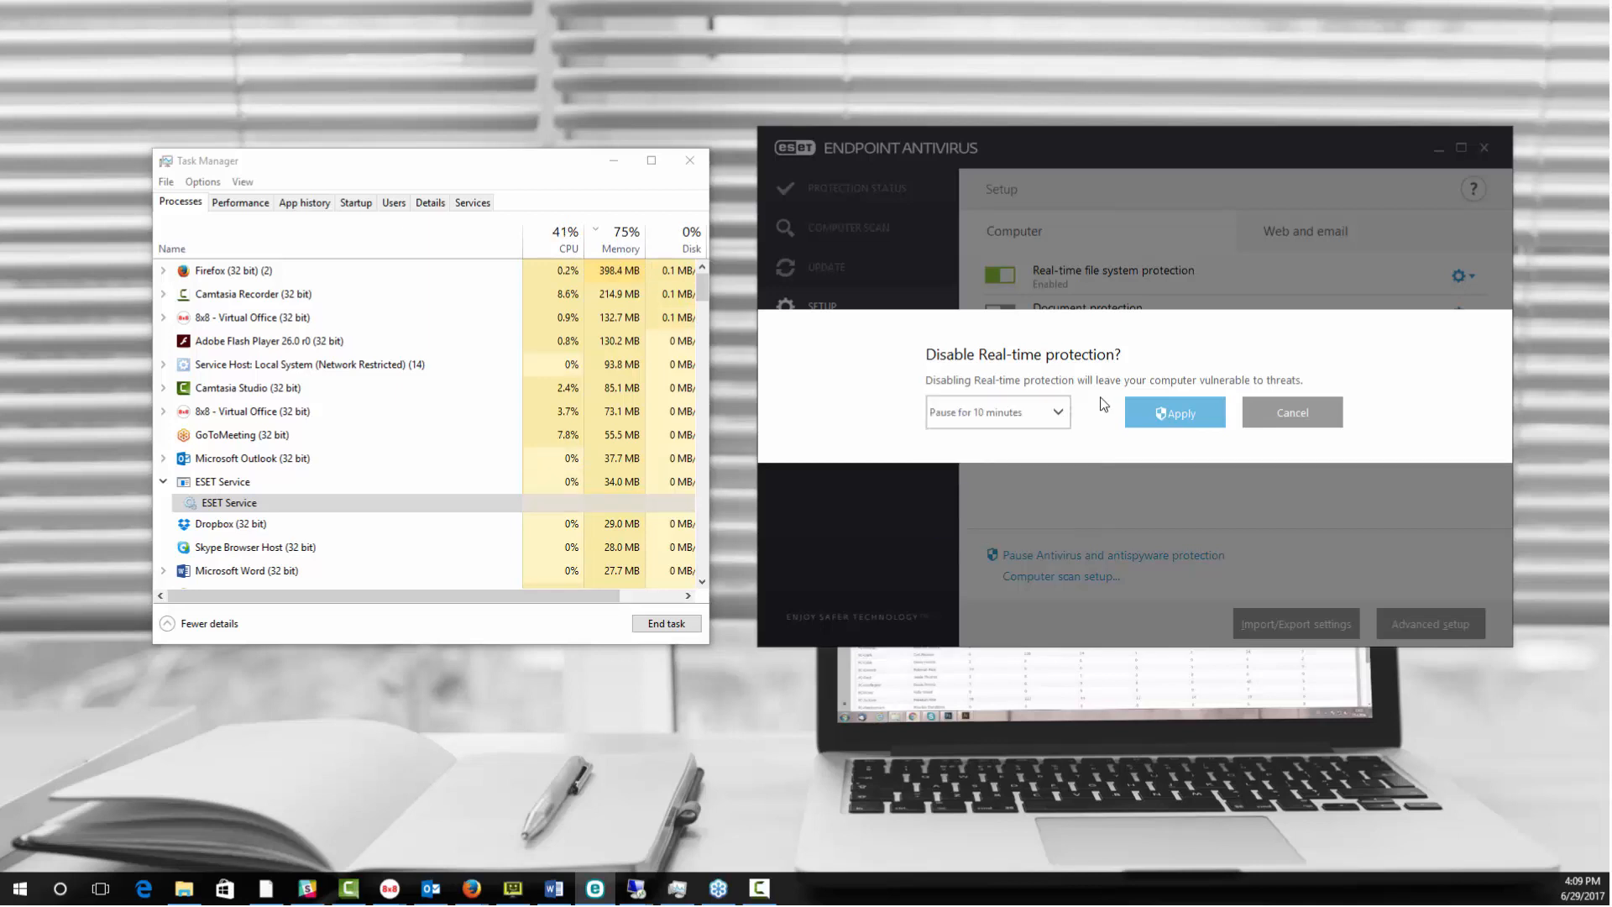
{"action": "left_click", "coordinate": [1318, 414]}
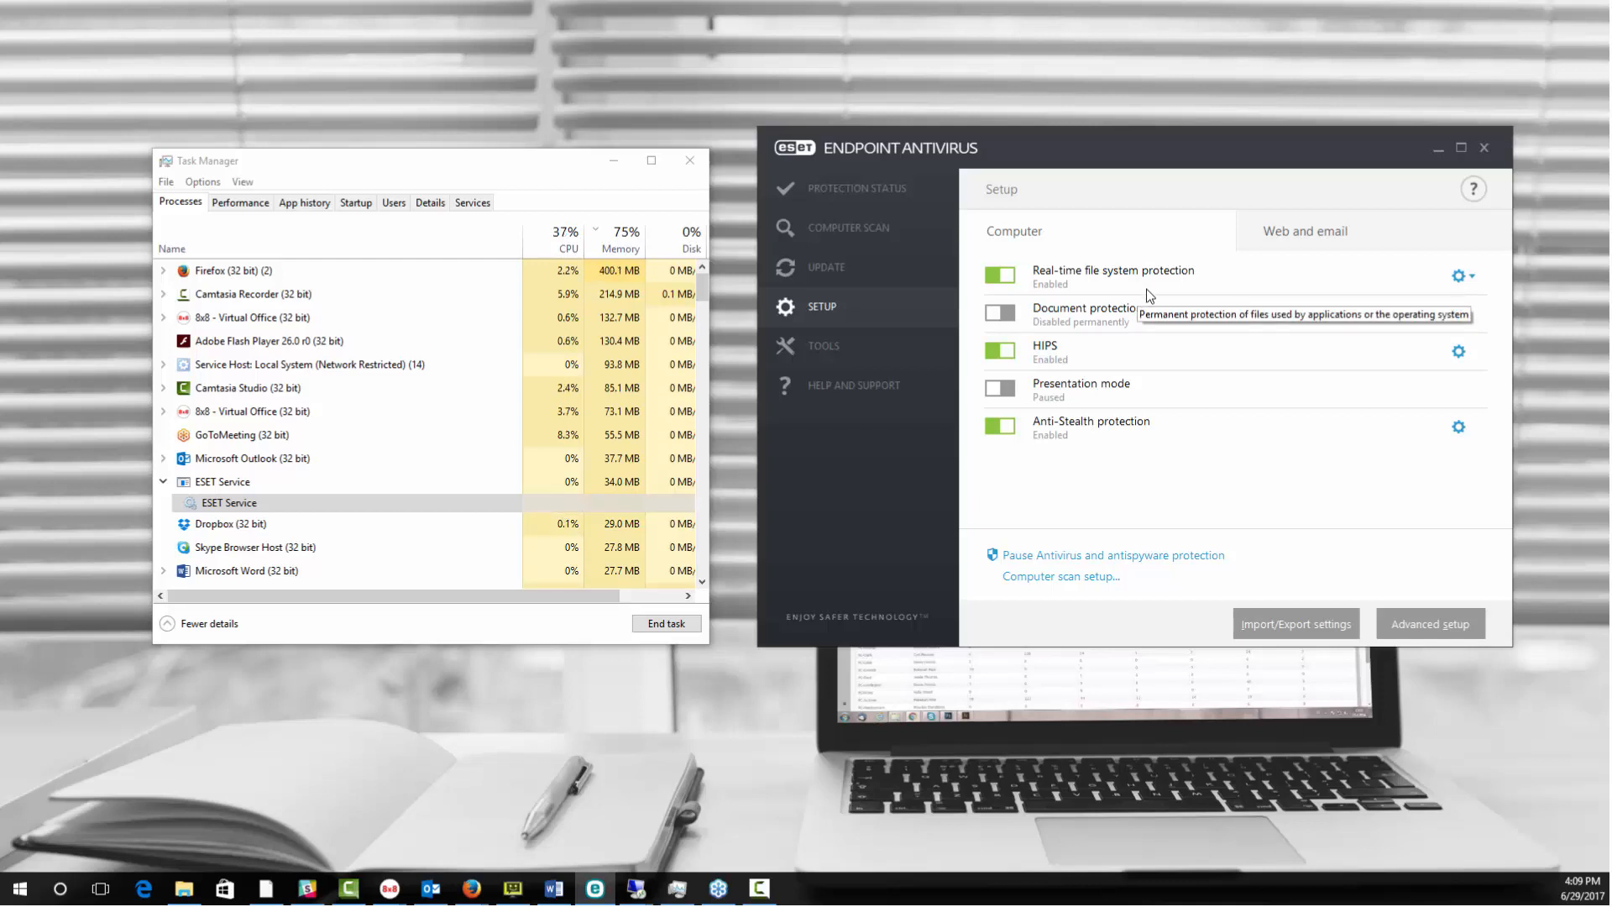
Step: Review the web and email protection settings, plus the basic scanner options and shared local cache in Advanced setup, without saving changes
{"action": "left_click", "coordinate": [1322, 241]}
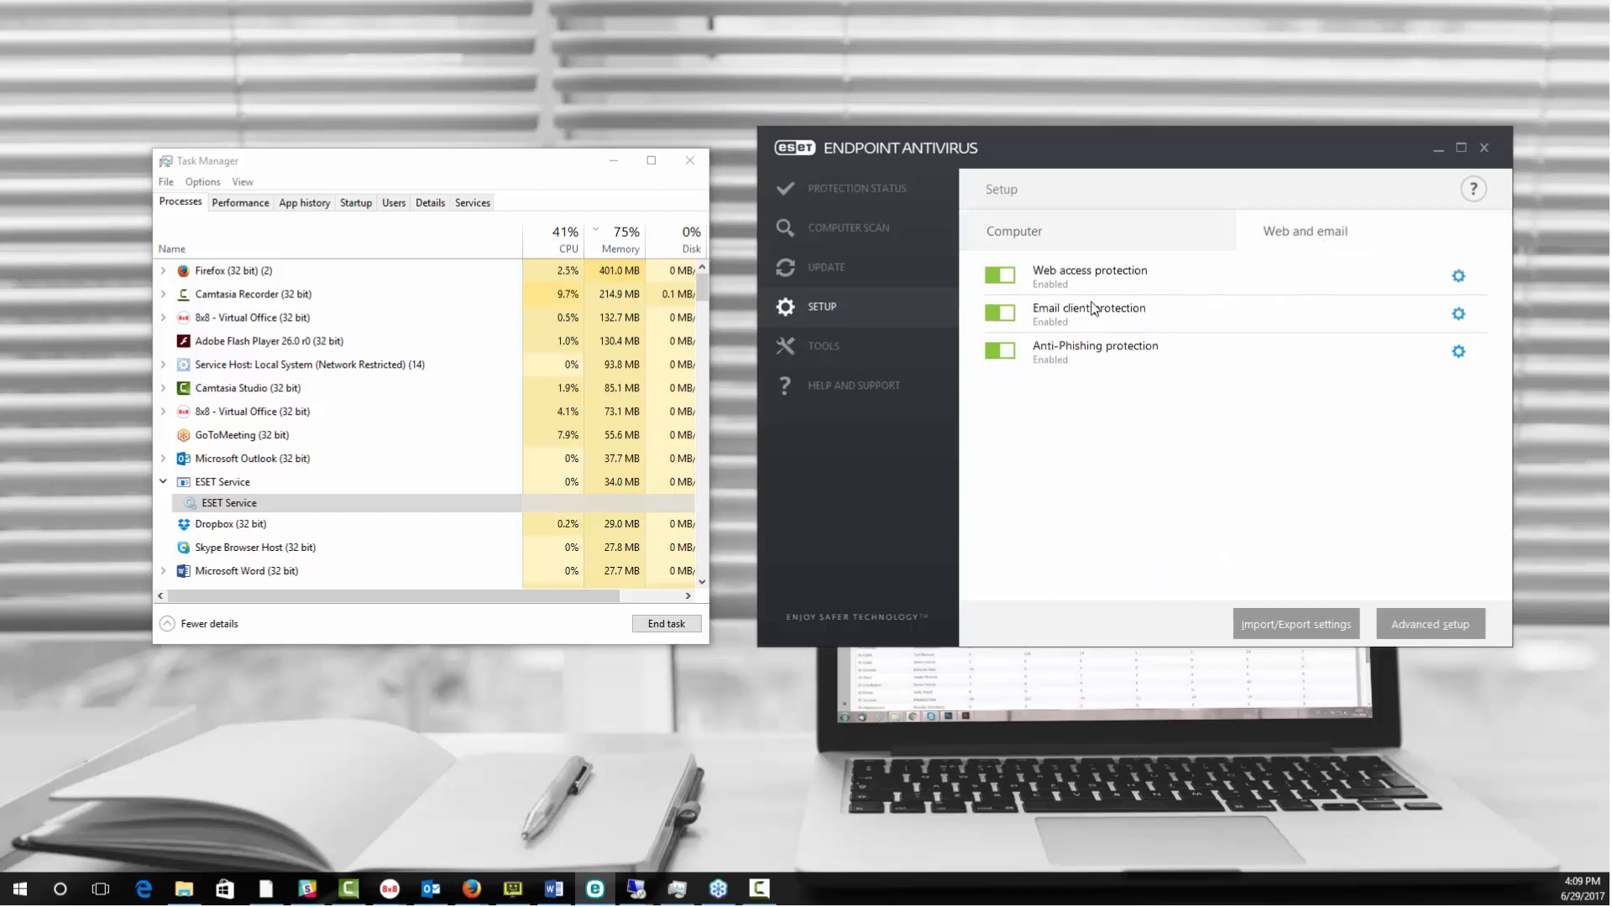
{"action": "mouse_move", "coordinate": [1056, 276]}
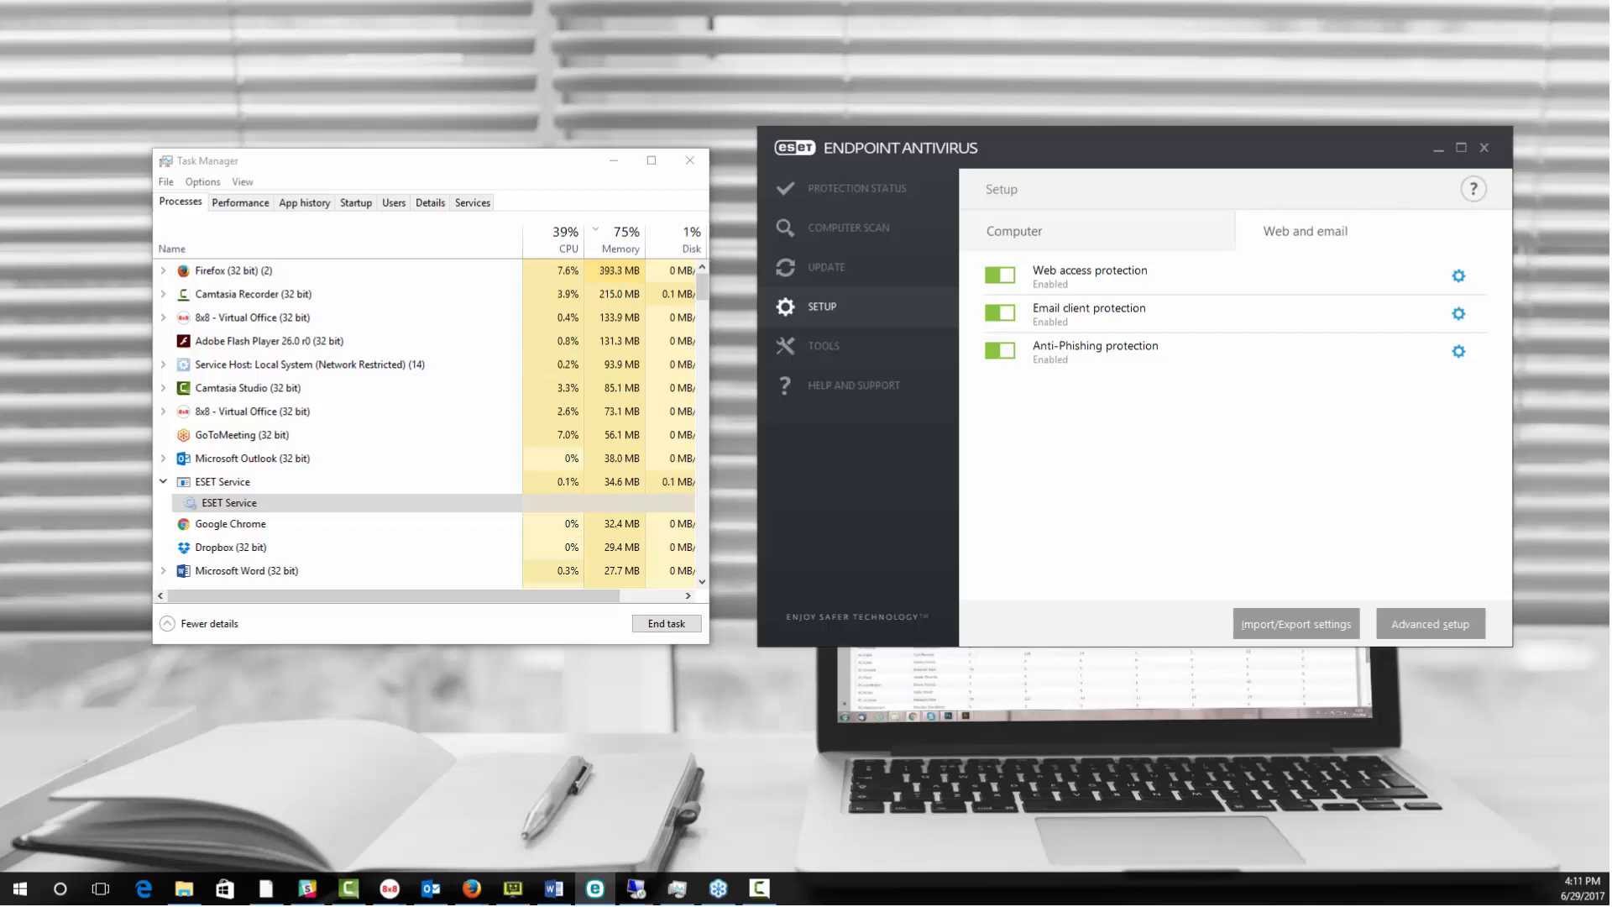
{"action": "left_click", "coordinate": [1432, 628]}
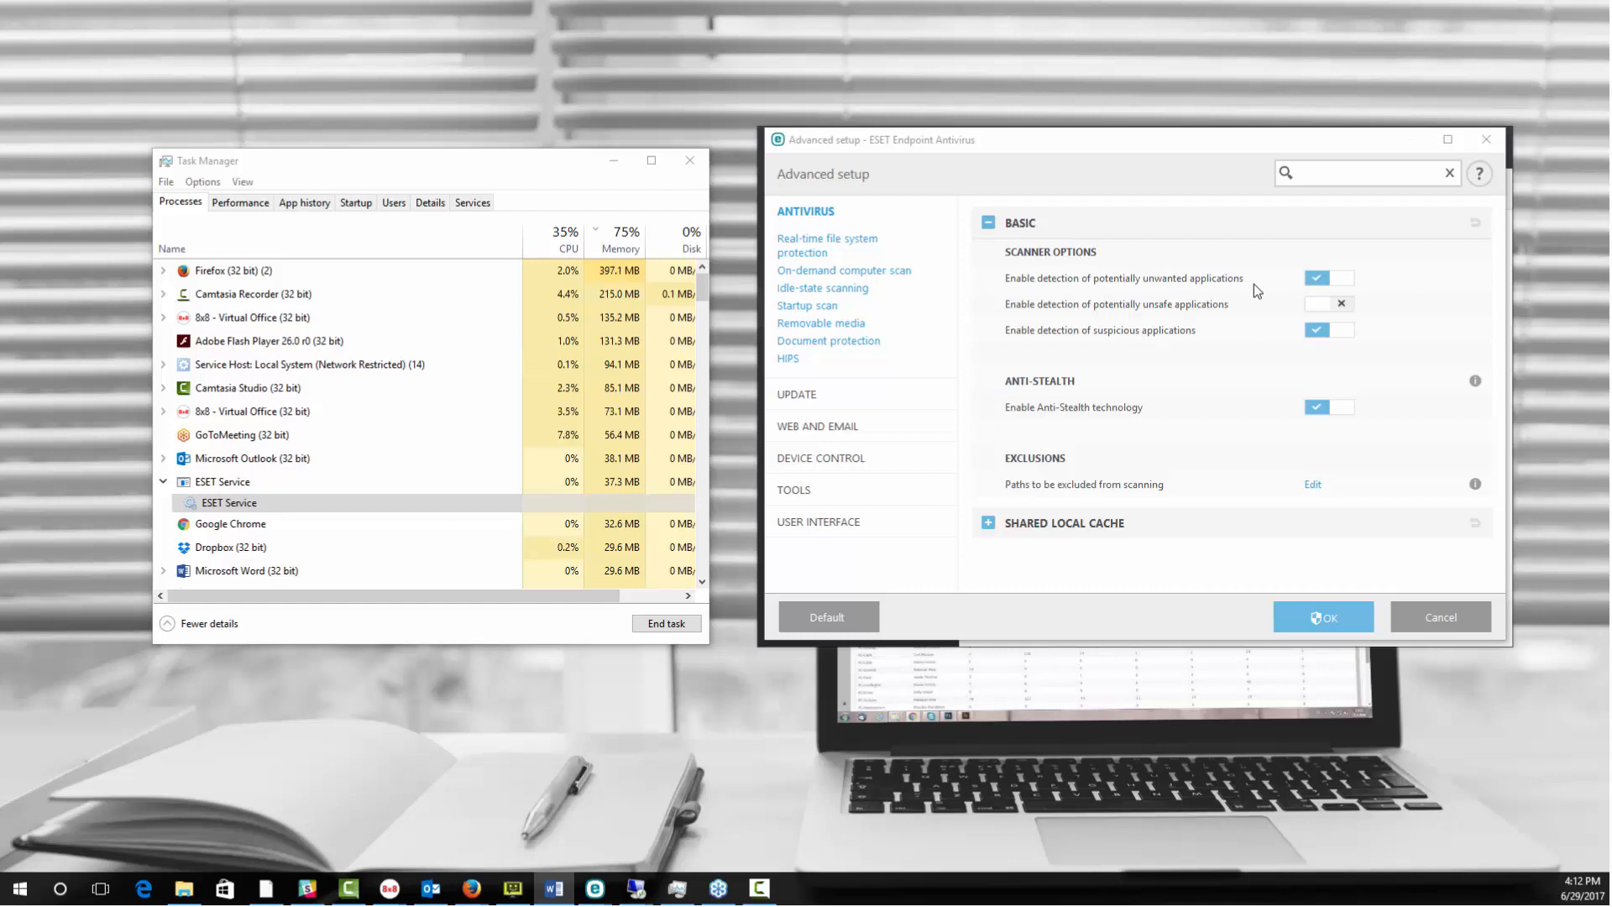
{"action": "left_click", "coordinate": [991, 529]}
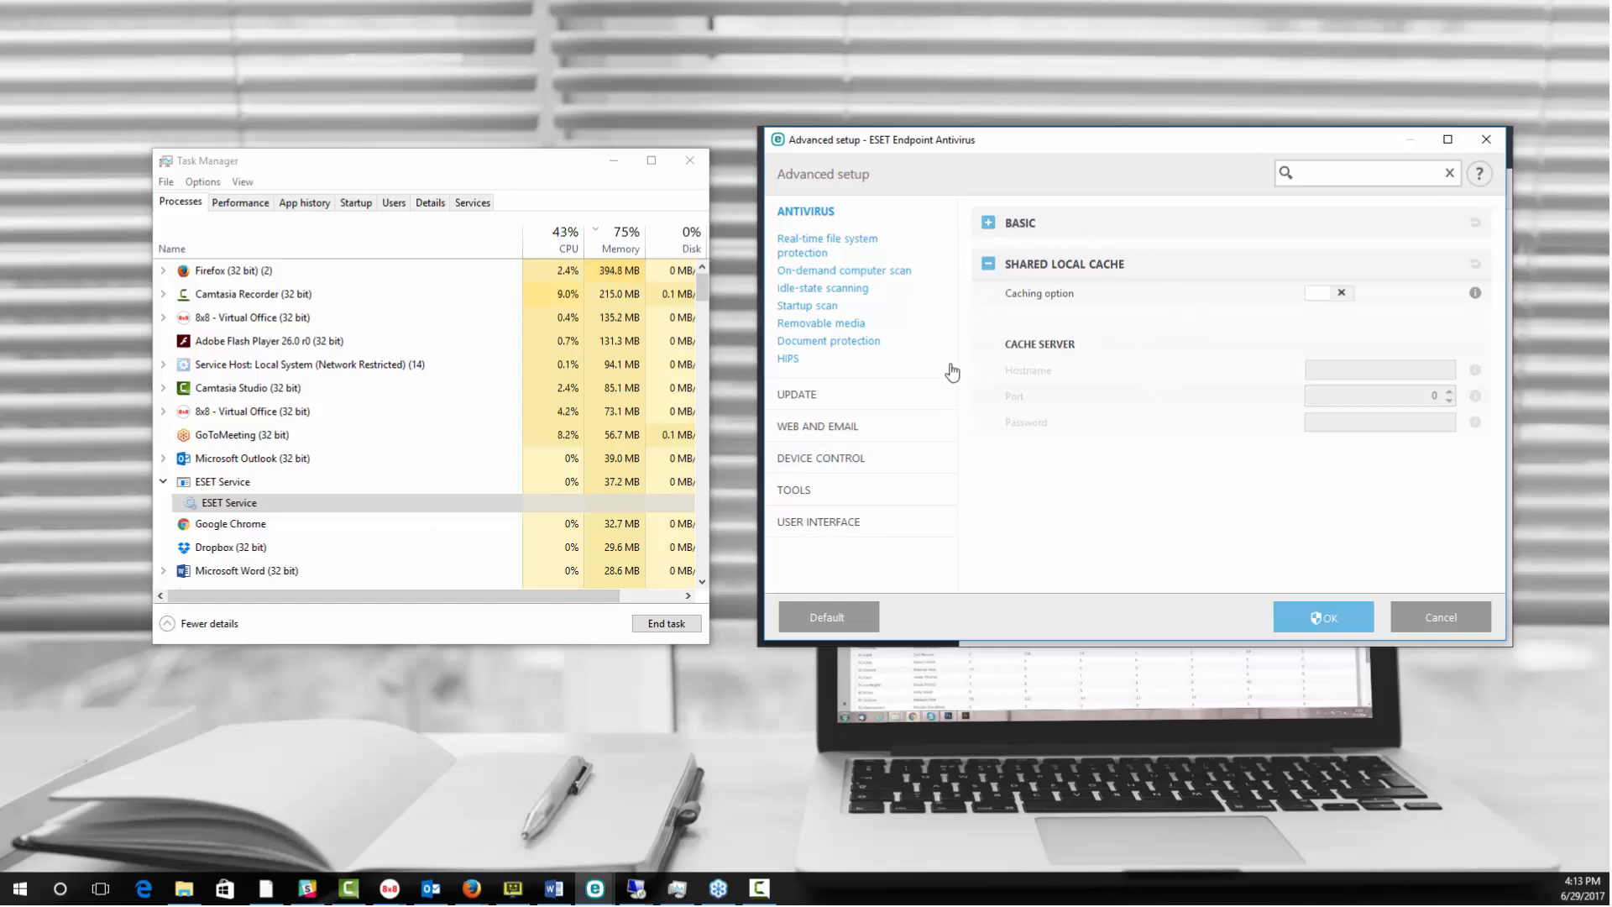
{"action": "left_click", "coordinate": [1473, 616]}
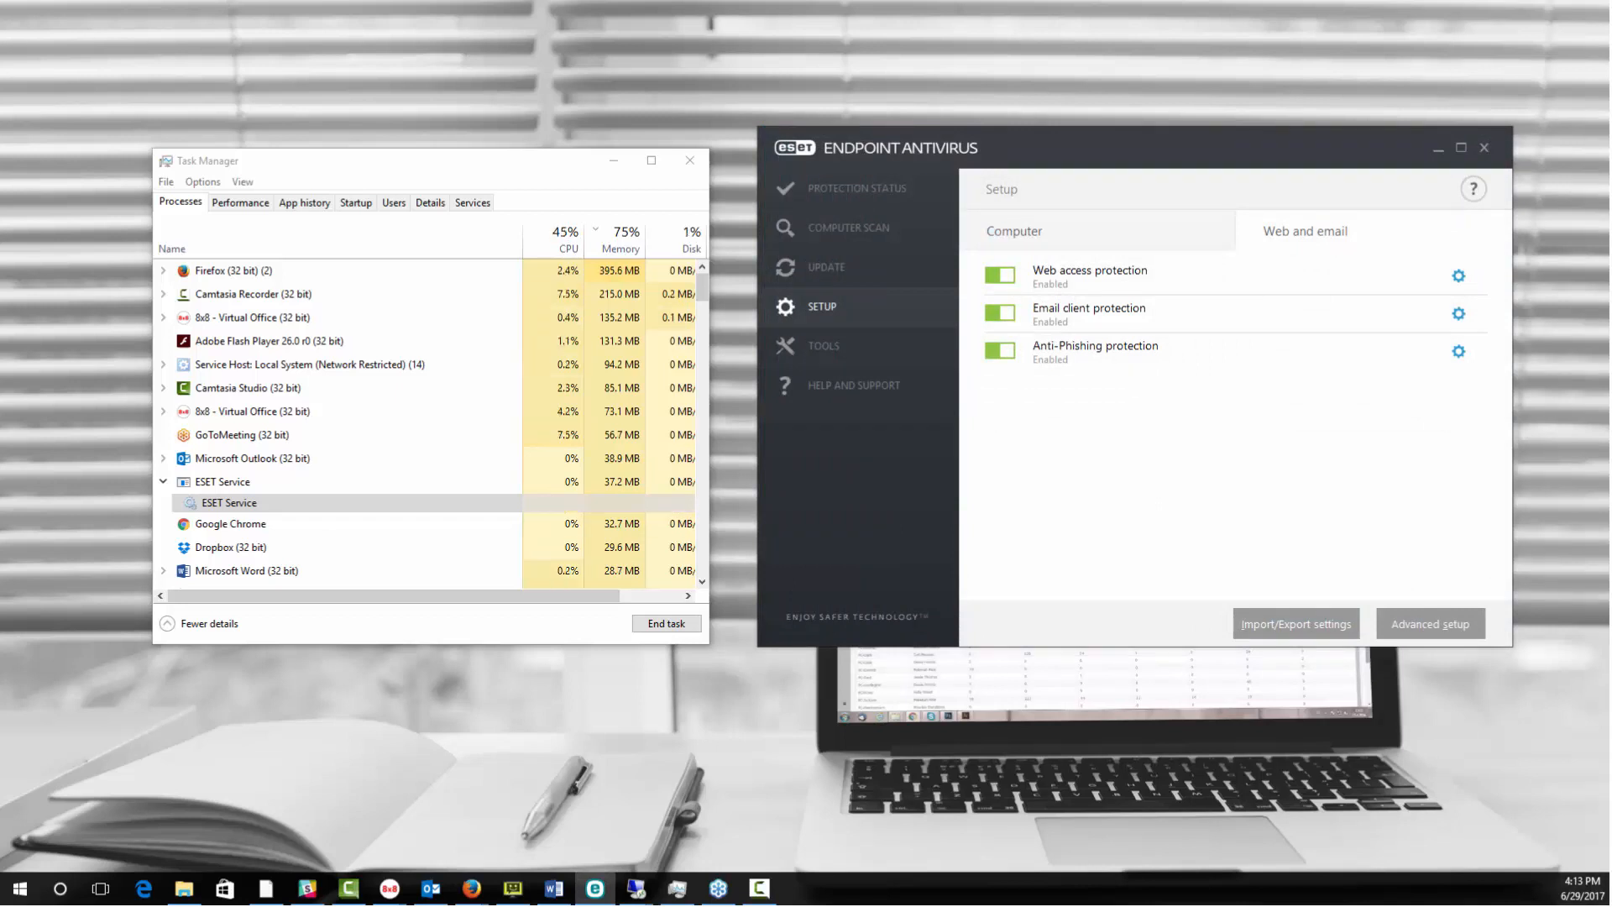
Step: Switch to the remote server session and log in to ESET Remote Administrator with the account password
{"action": "key", "text": "alt+Tab"}
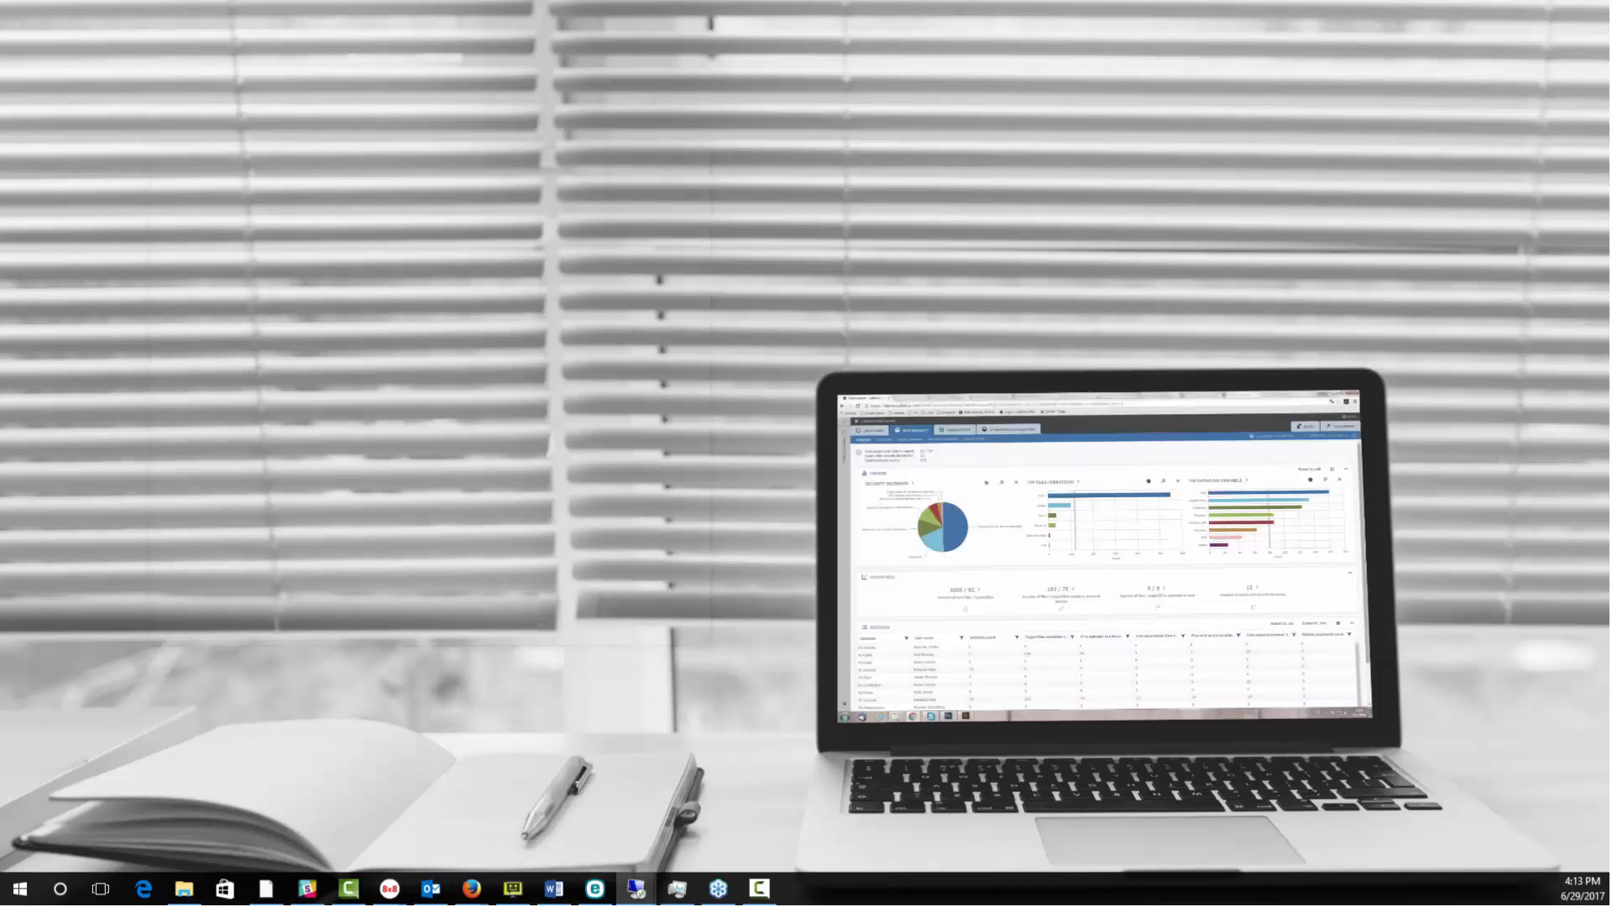
{"action": "left_click_drag", "start_coordinate": [1609, 64], "coordinate": [621, 72]}
{"action": "left_click", "coordinate": [1254, 71]}
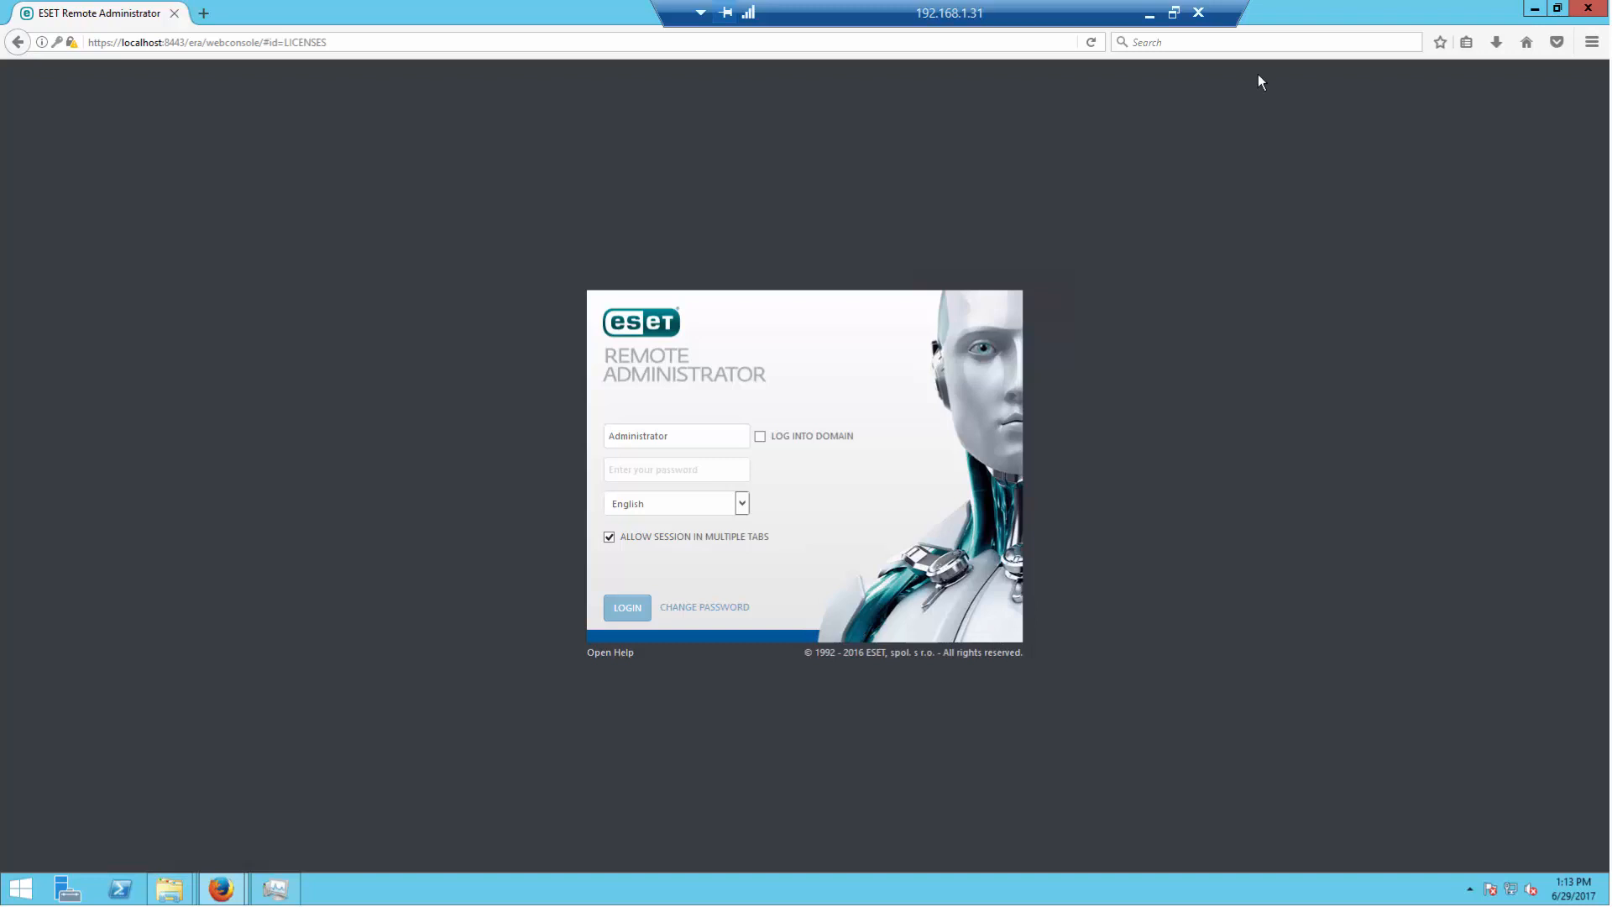
{"action": "left_click", "coordinate": [733, 471]}
{"action": "type", "text": "********"}
{"action": "key", "text": "Return"}
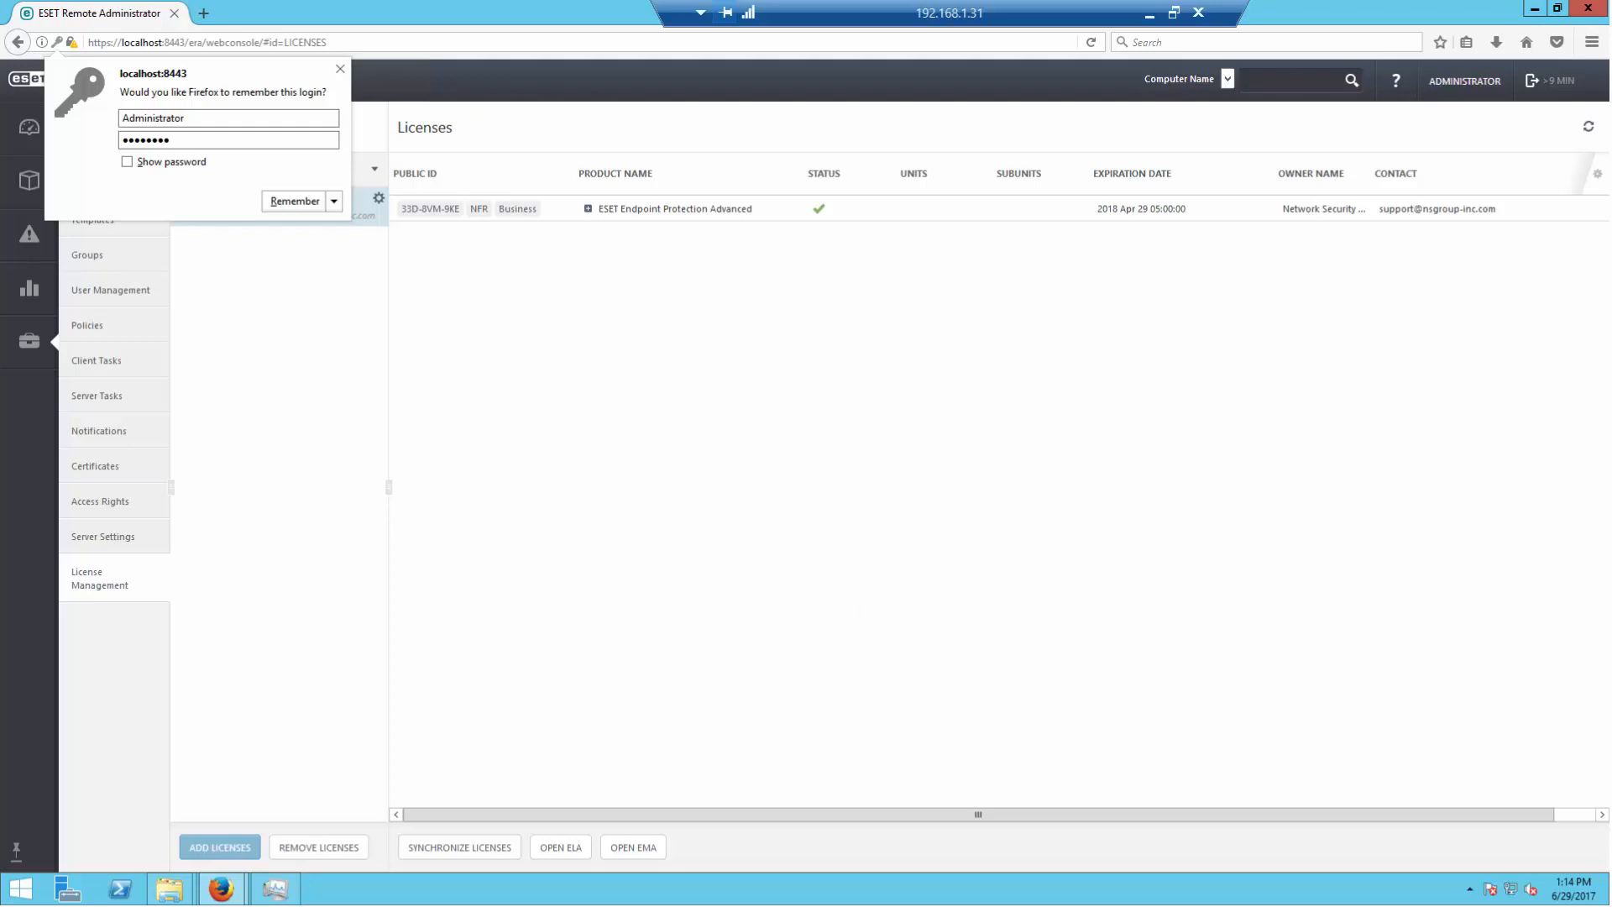
Step: Decline the browser's offer to remember the login and open the Remote Administrator dashboard
{"action": "left_click", "coordinate": [340, 69]}
{"action": "left_click", "coordinate": [28, 127]}
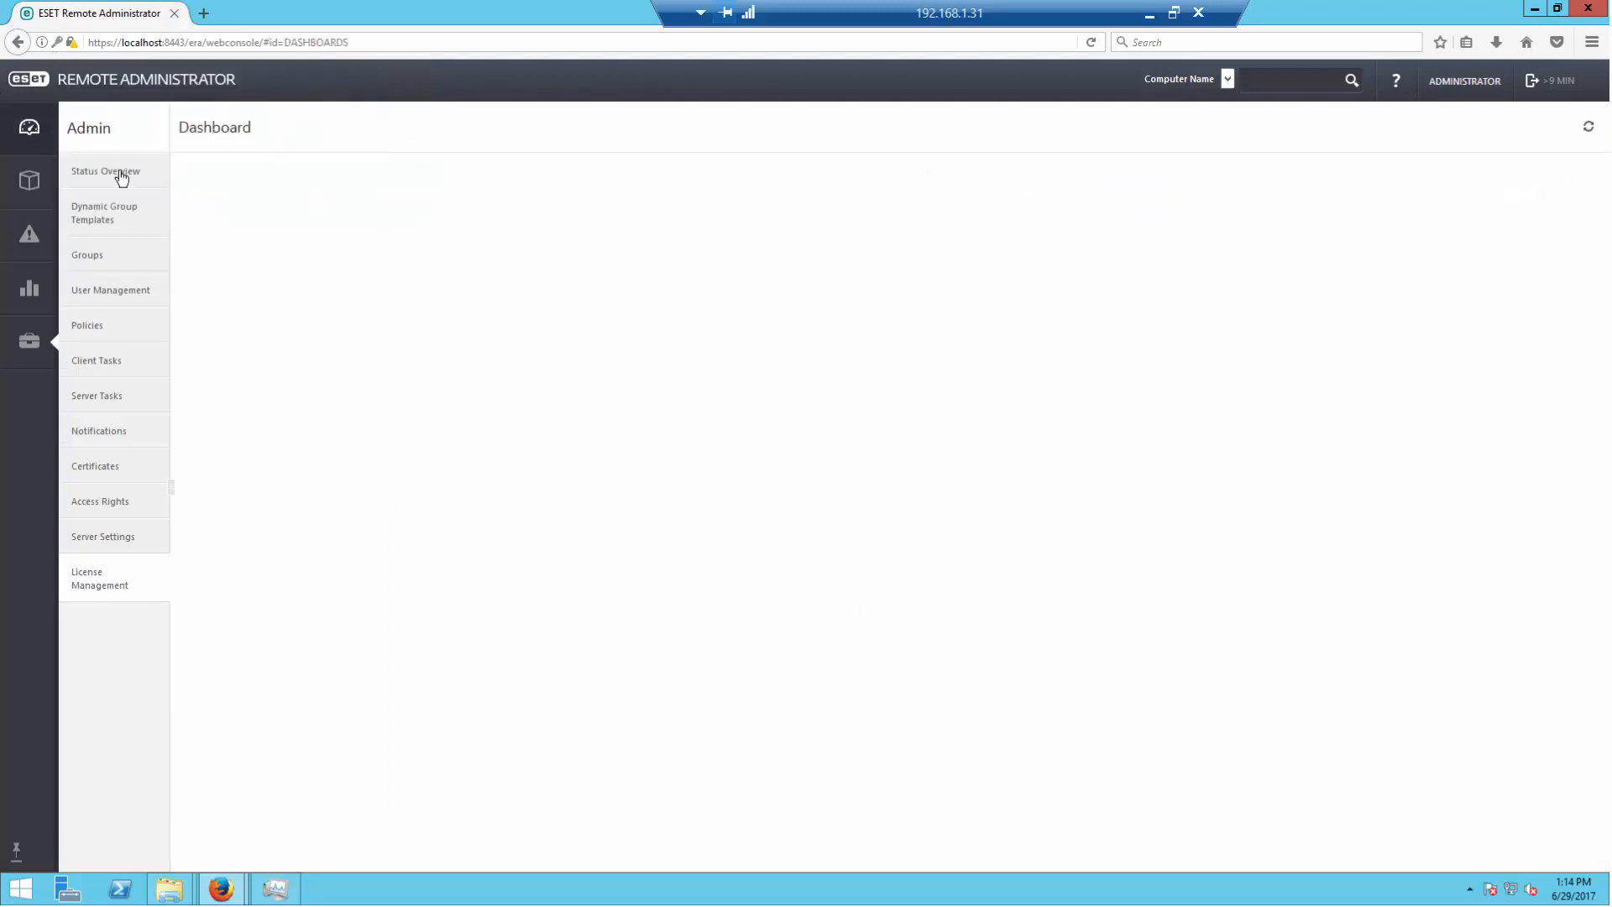
{"action": "left_click", "coordinate": [19, 144]}
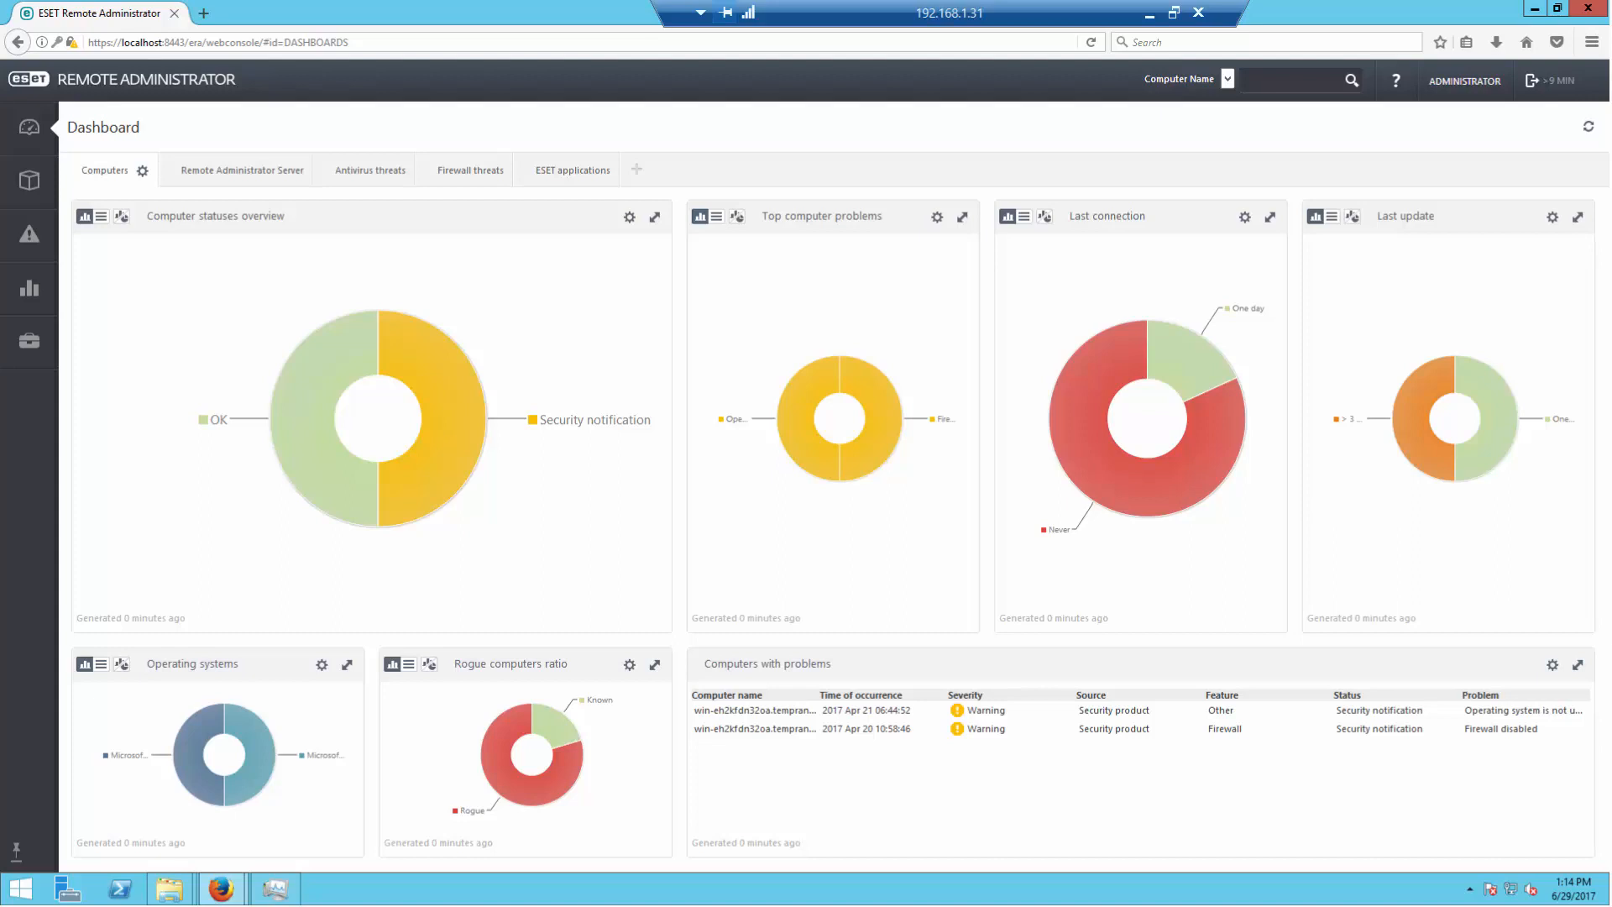
Step: Examine the Computers dashboard charts and the detailed information behind the Security notification segment, and return to the dashboard
{"action": "mouse_move", "coordinate": [445, 445]}
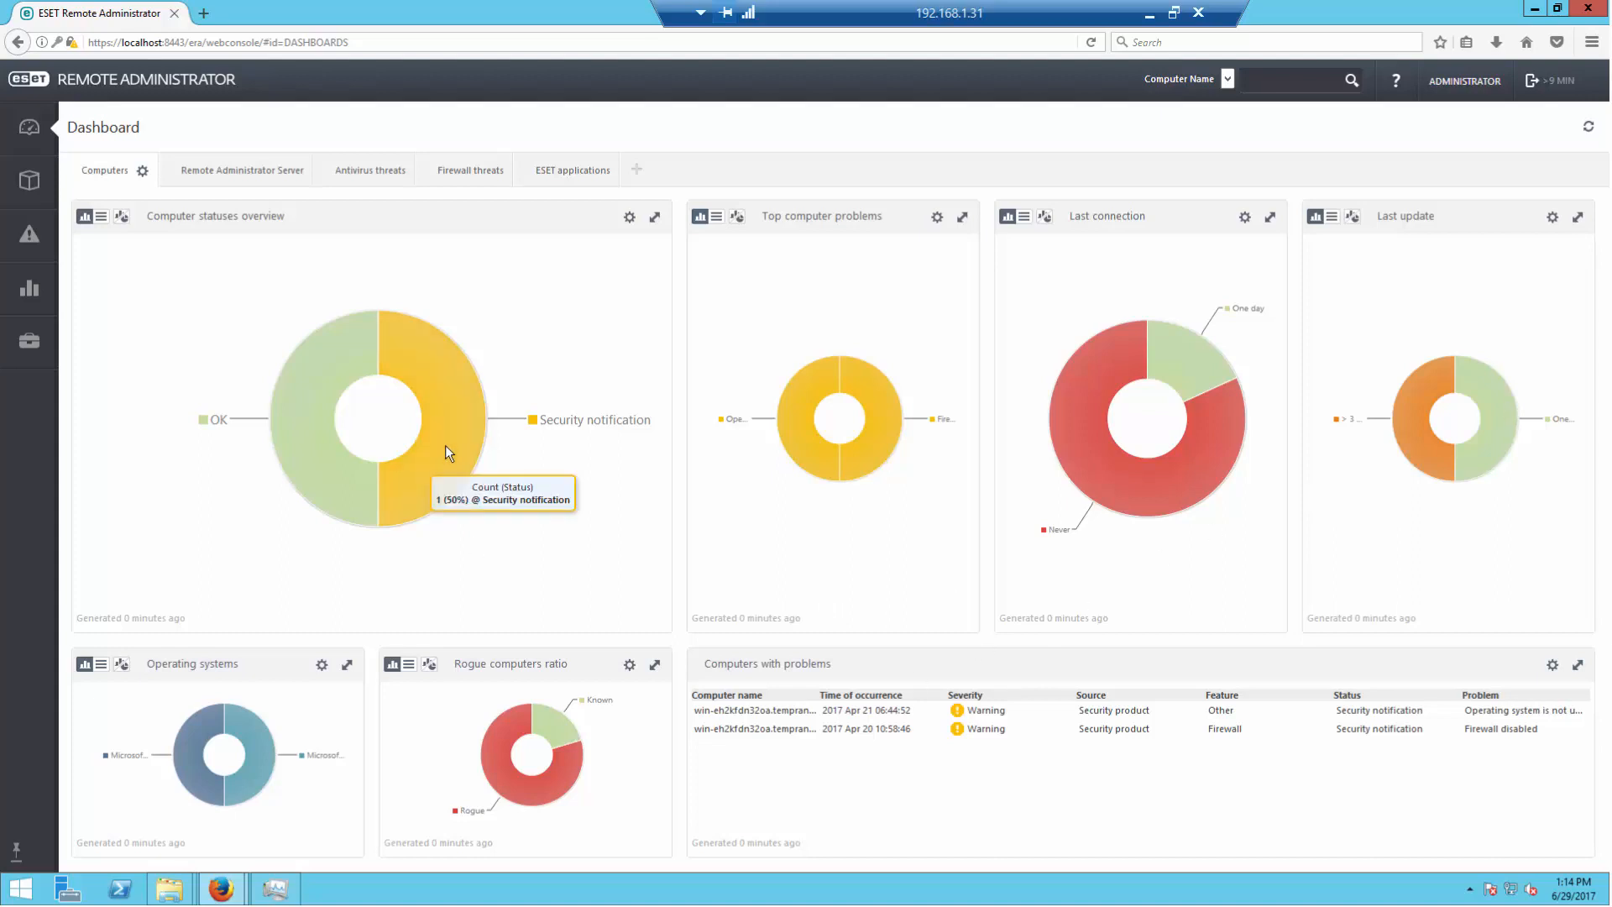
{"action": "mouse_move", "coordinate": [1119, 400]}
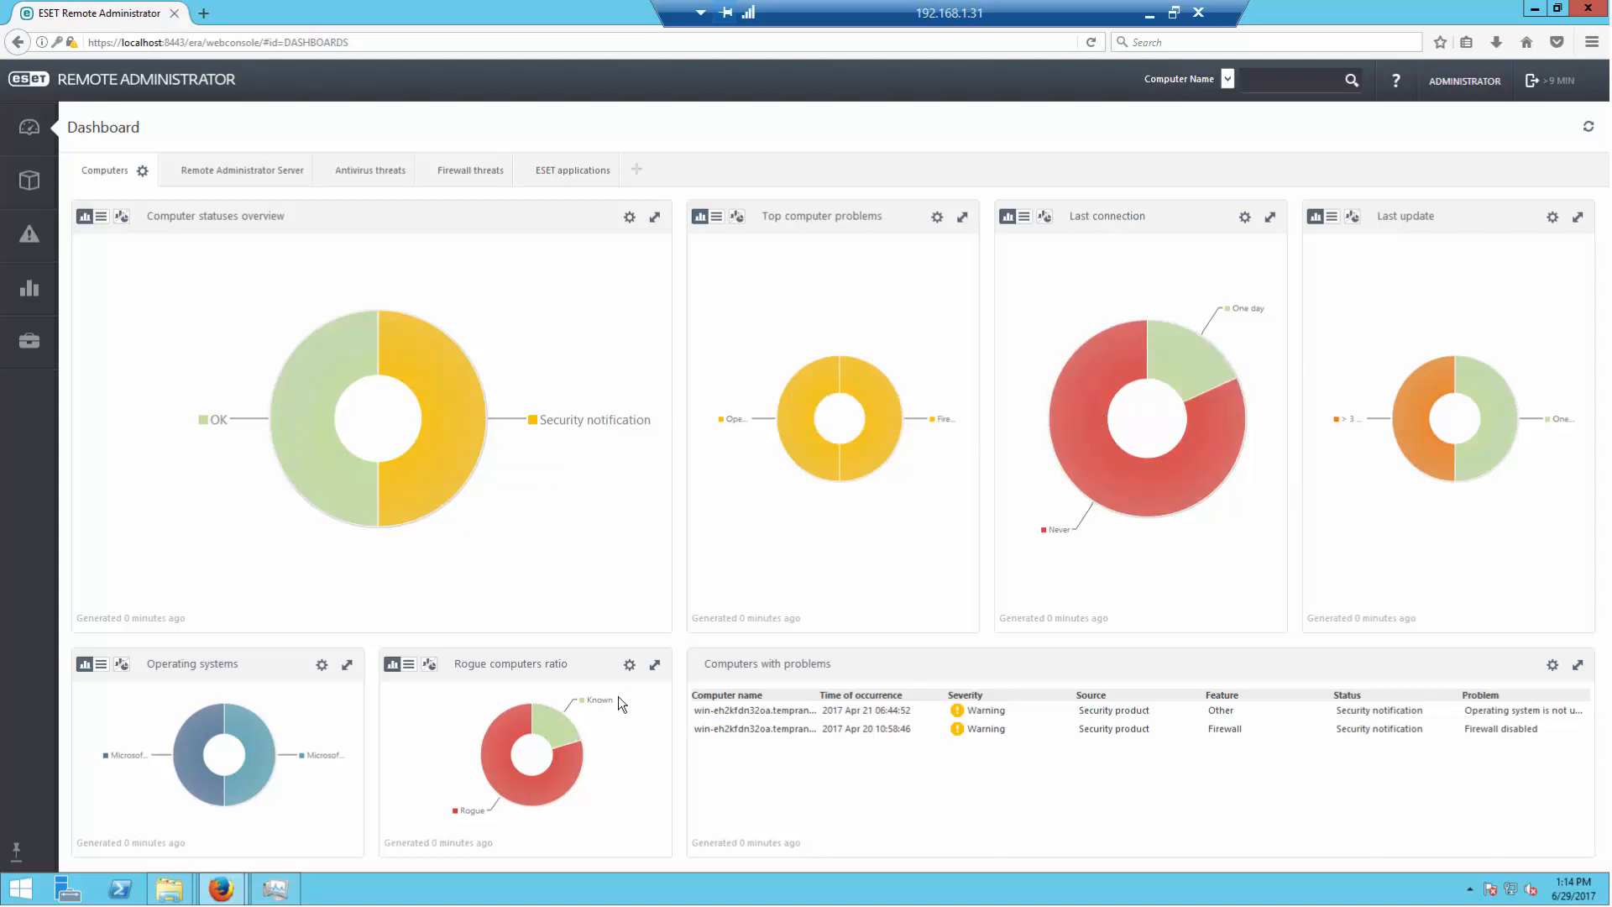
{"action": "mouse_move", "coordinate": [559, 792]}
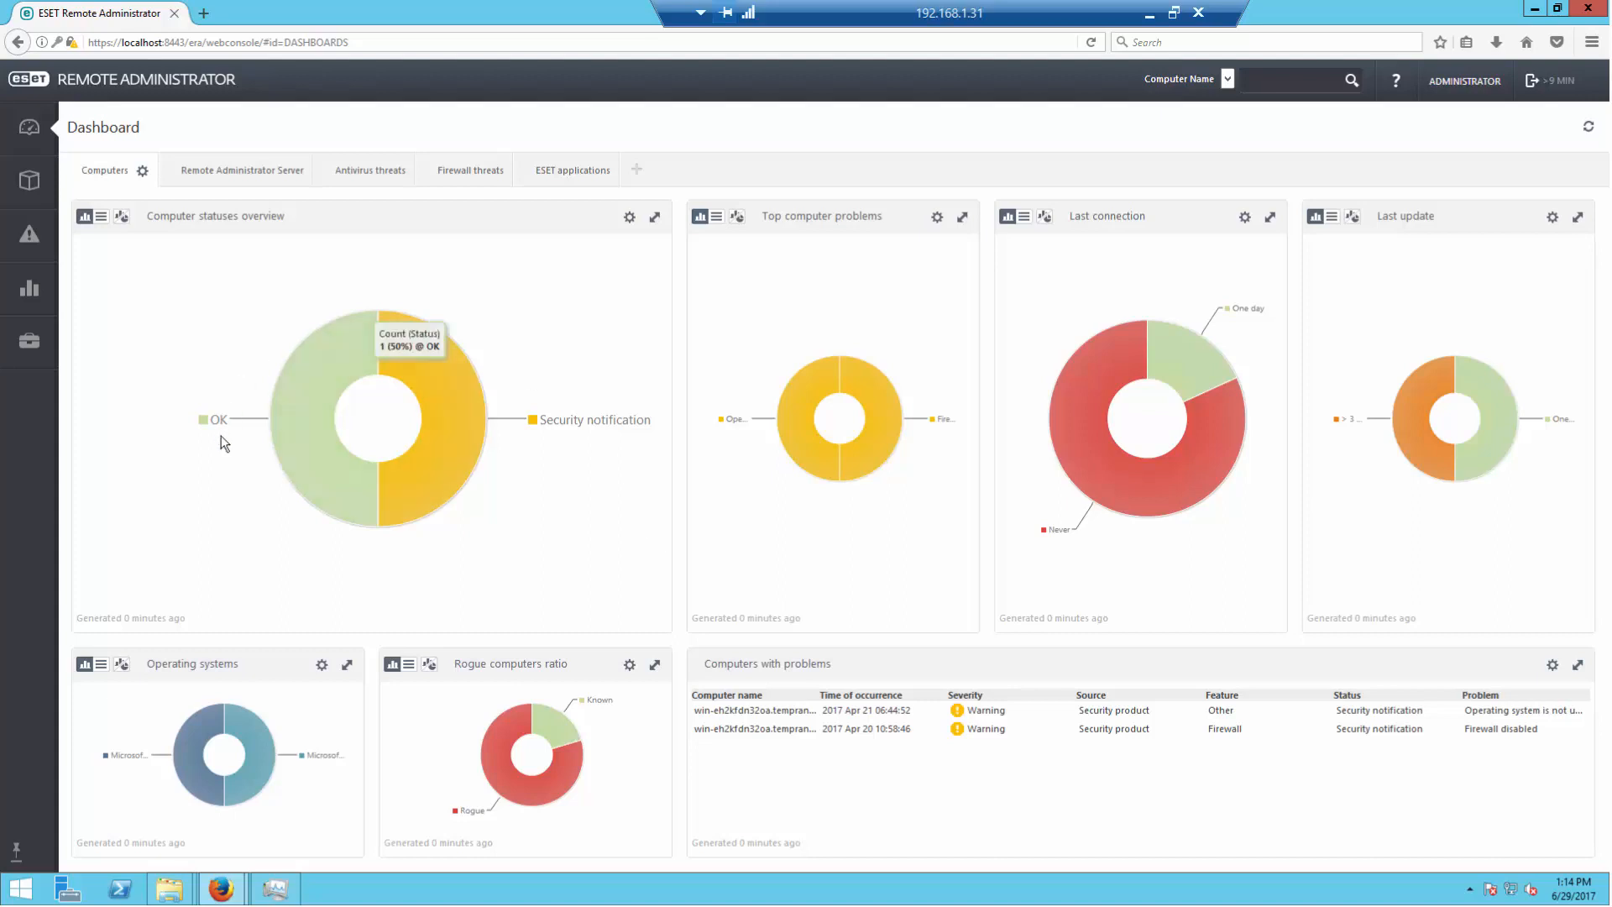
{"action": "left_click", "coordinate": [473, 423]}
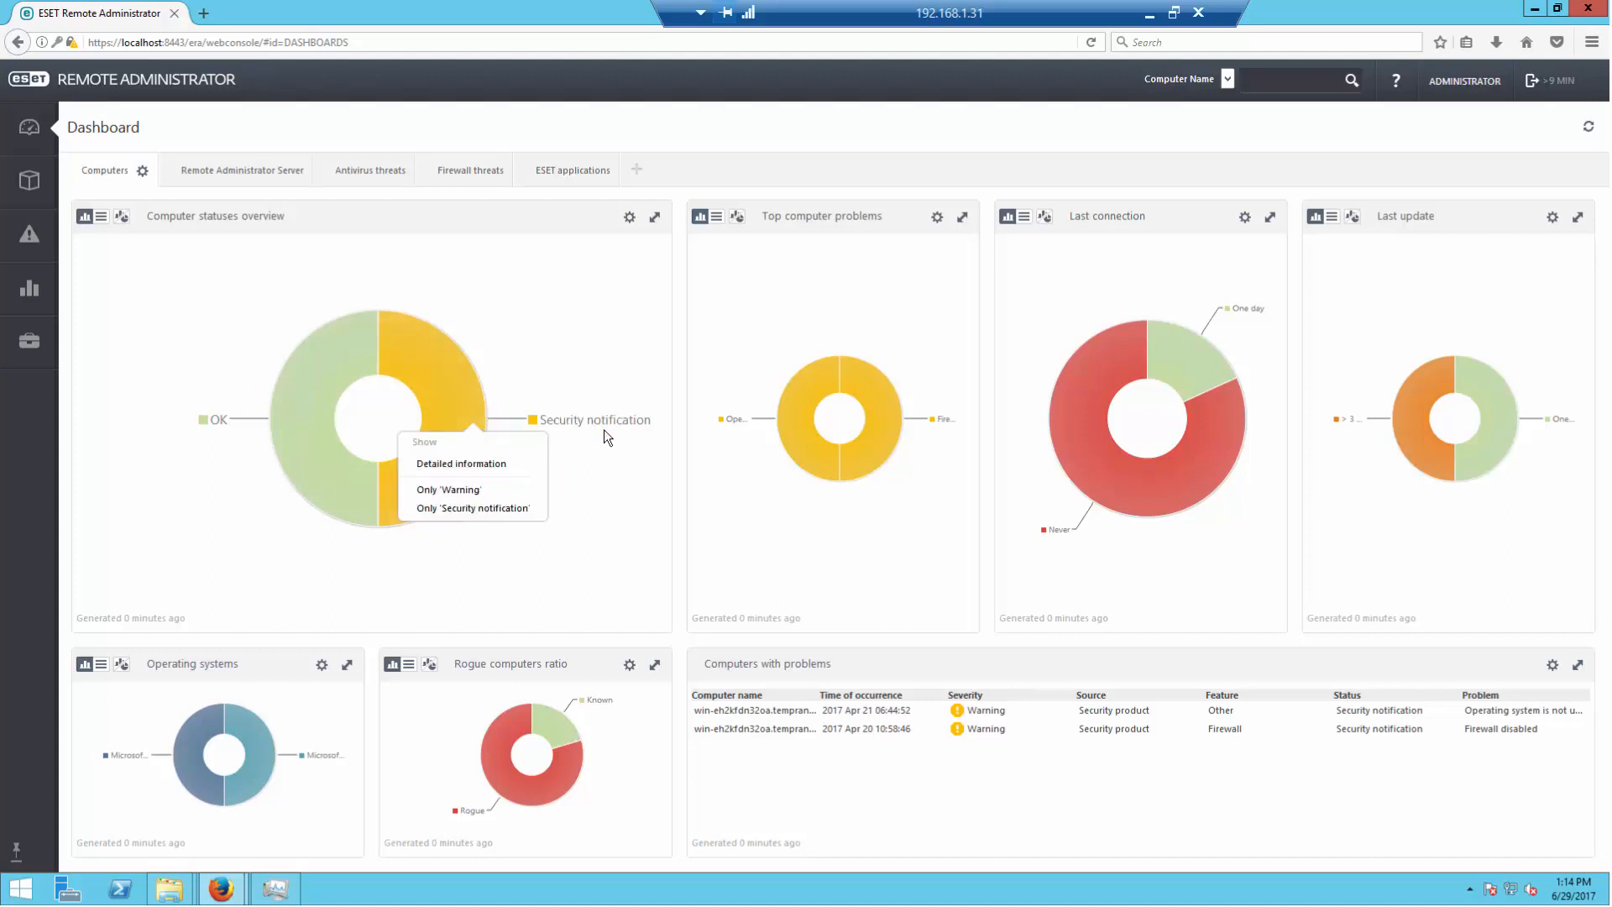
{"action": "left_click", "coordinate": [463, 467]}
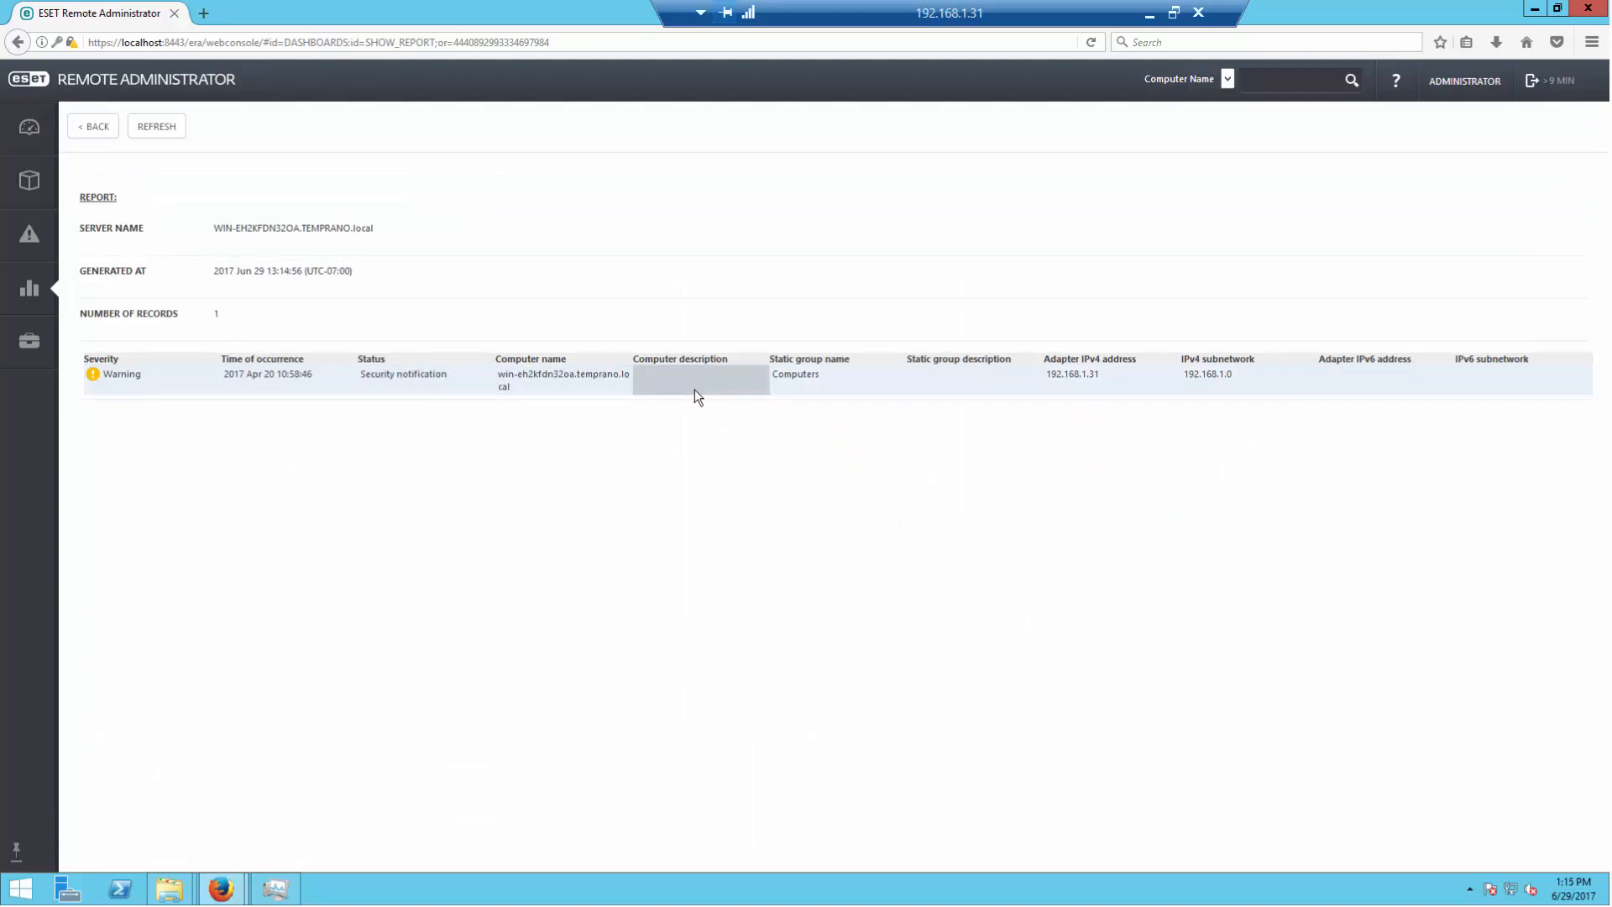
{"action": "left_click", "coordinate": [77, 125]}
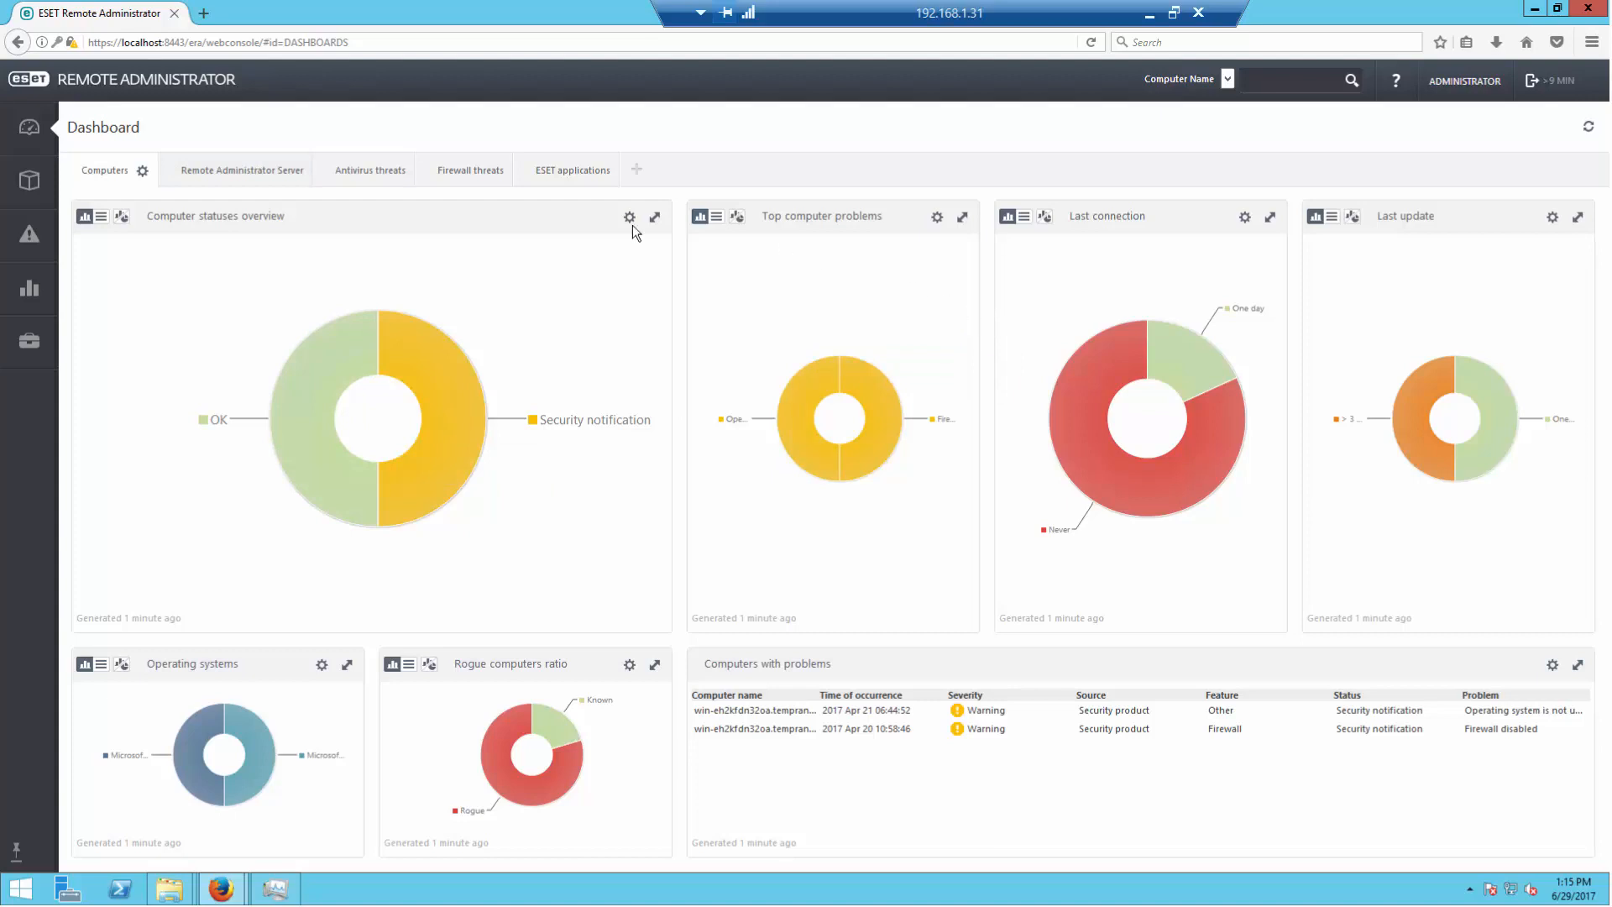
Step: Look through the Remote Administrator Server, Antivirus threats, Firewall threats and ESET applications dashboards
{"action": "left_click", "coordinate": [251, 170]}
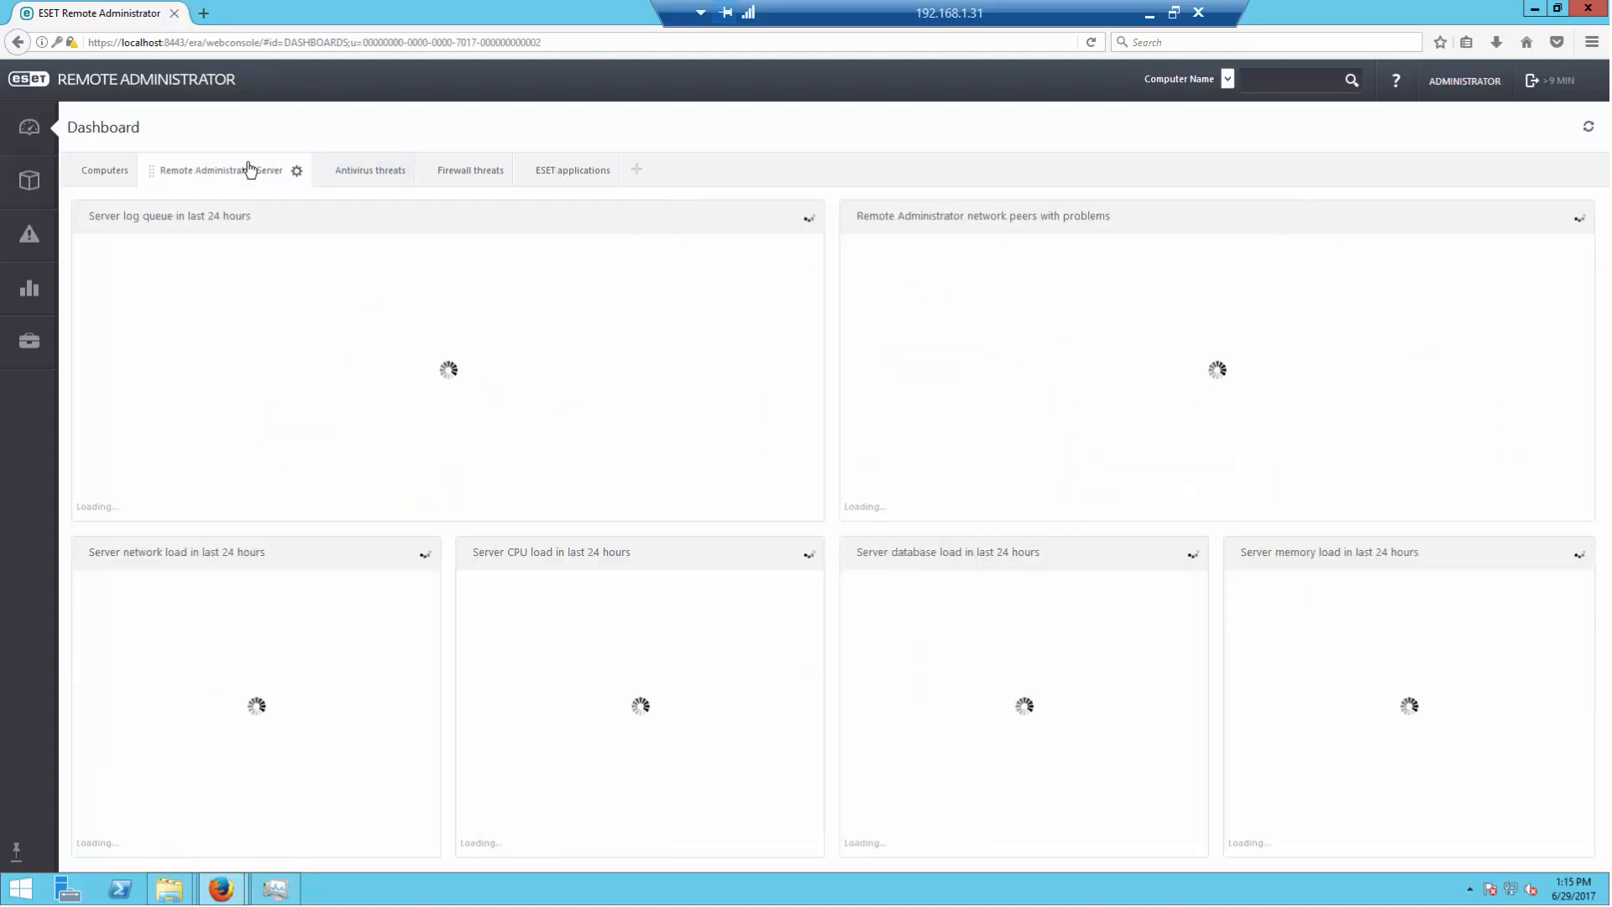
{"action": "left_click", "coordinate": [379, 176]}
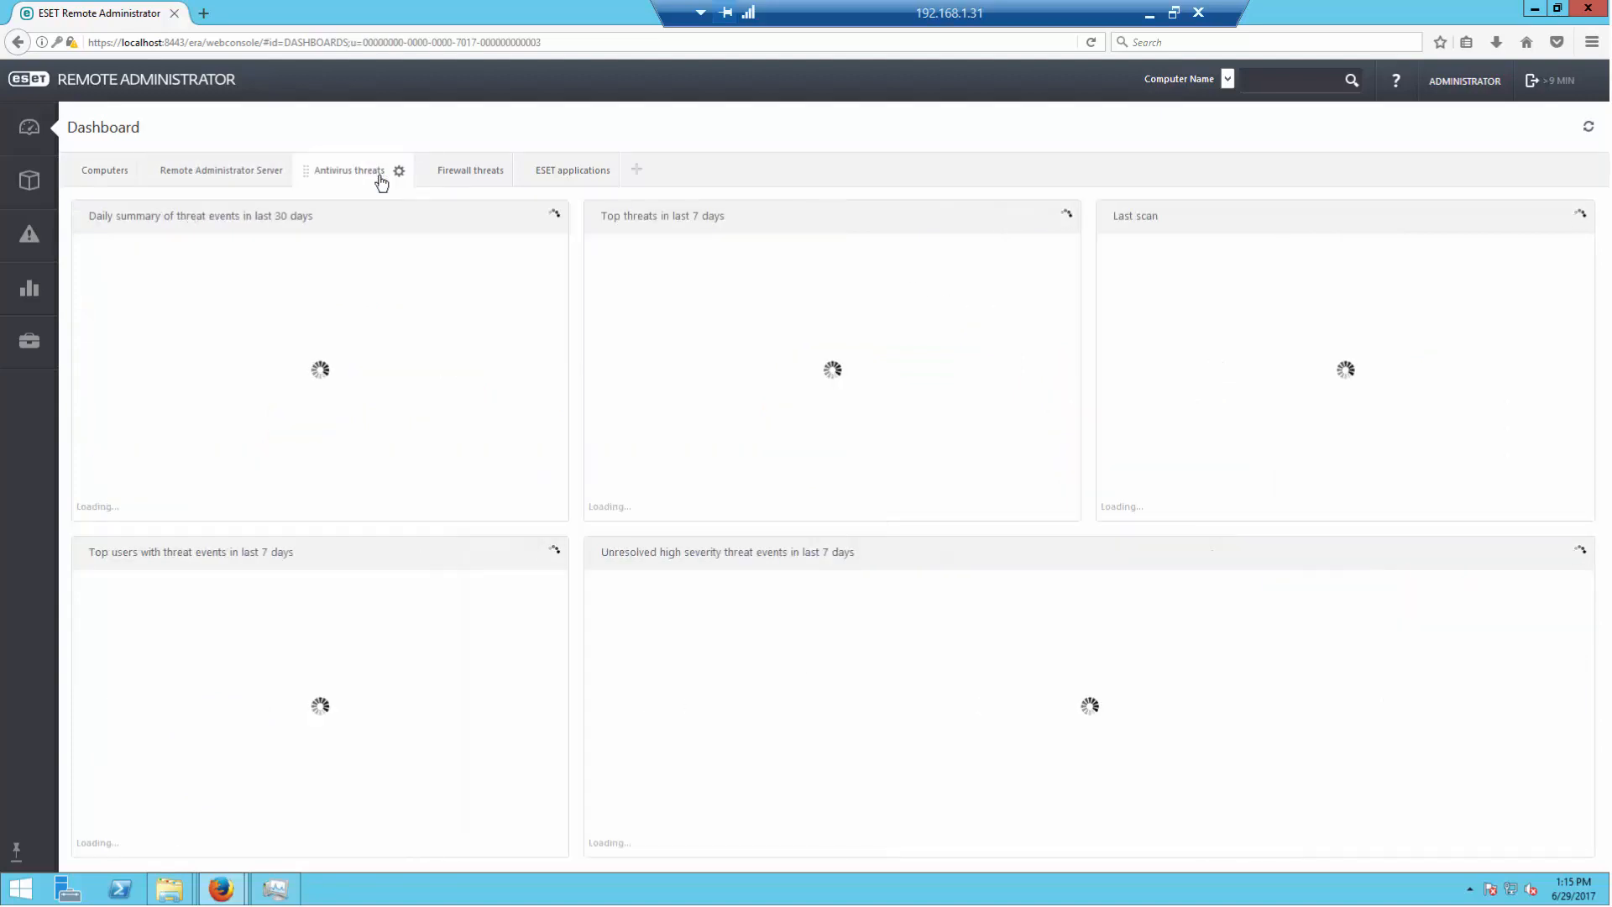
{"action": "left_click", "coordinate": [467, 174]}
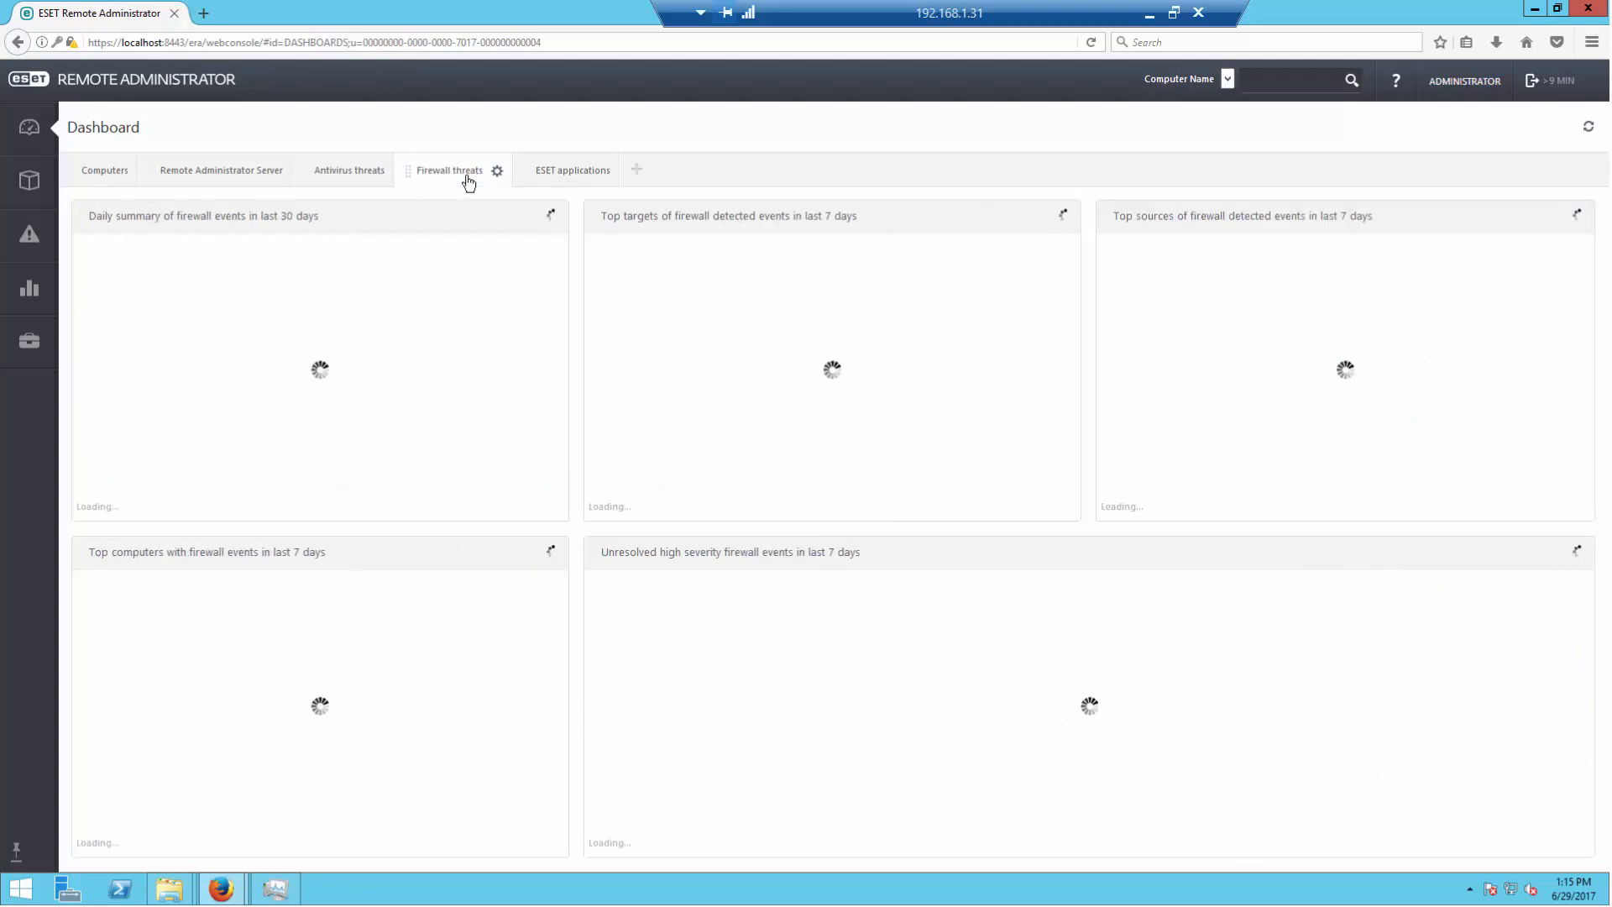
{"action": "left_click", "coordinate": [569, 172]}
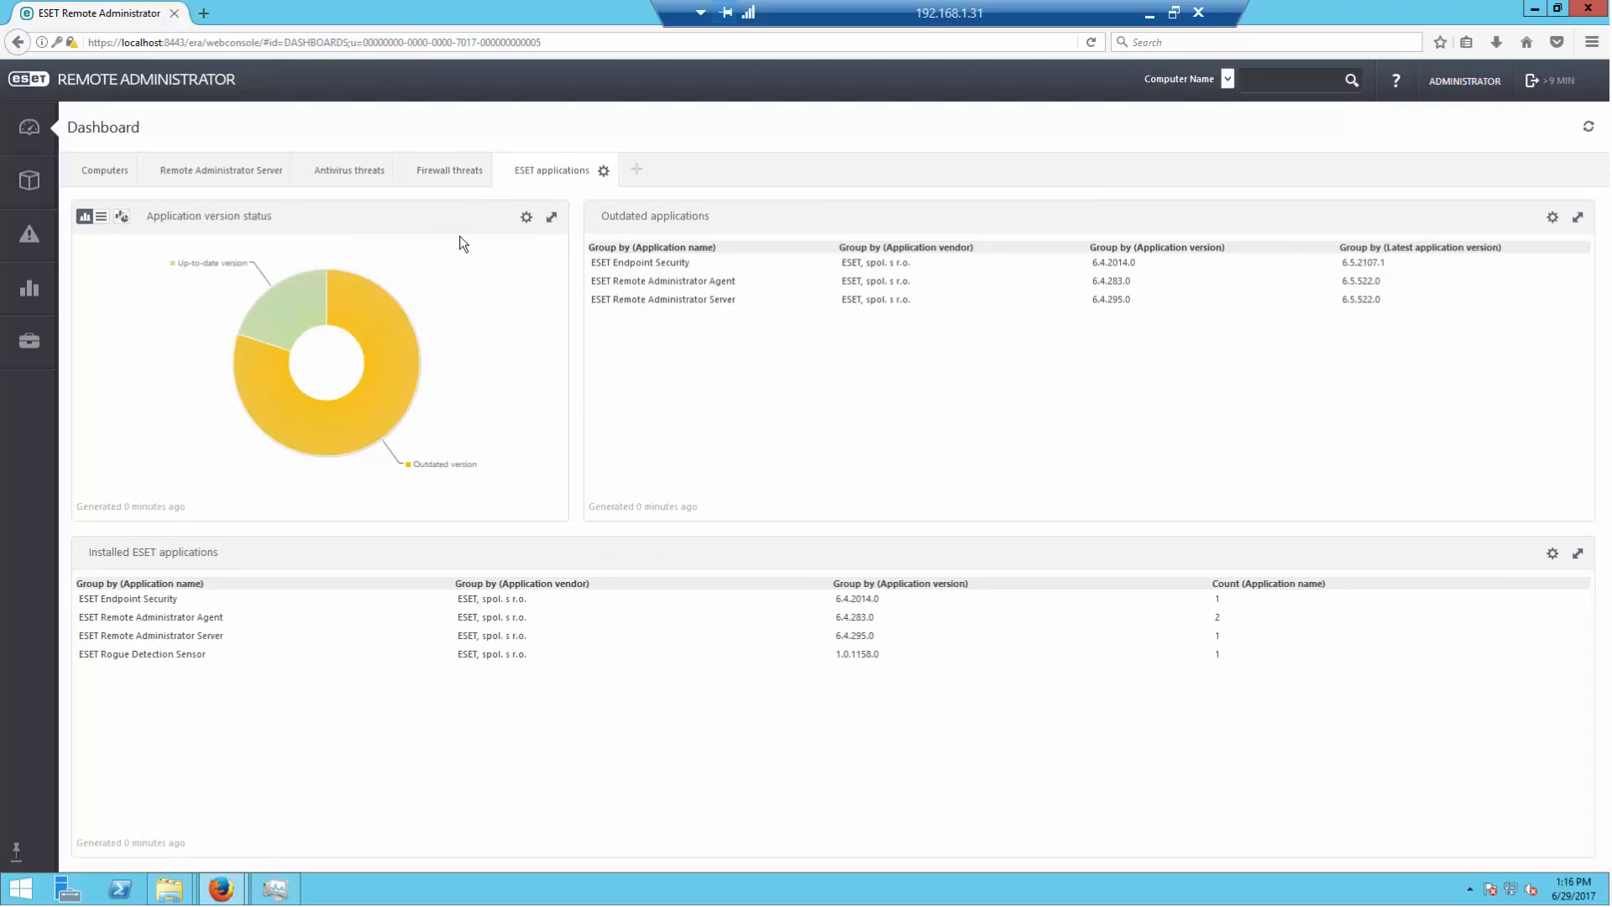
Step: Inspect the Application version status report's table view, chart types and report options, and look at the Add Dashboard dialog without adding one
{"action": "left_click", "coordinate": [99, 218]}
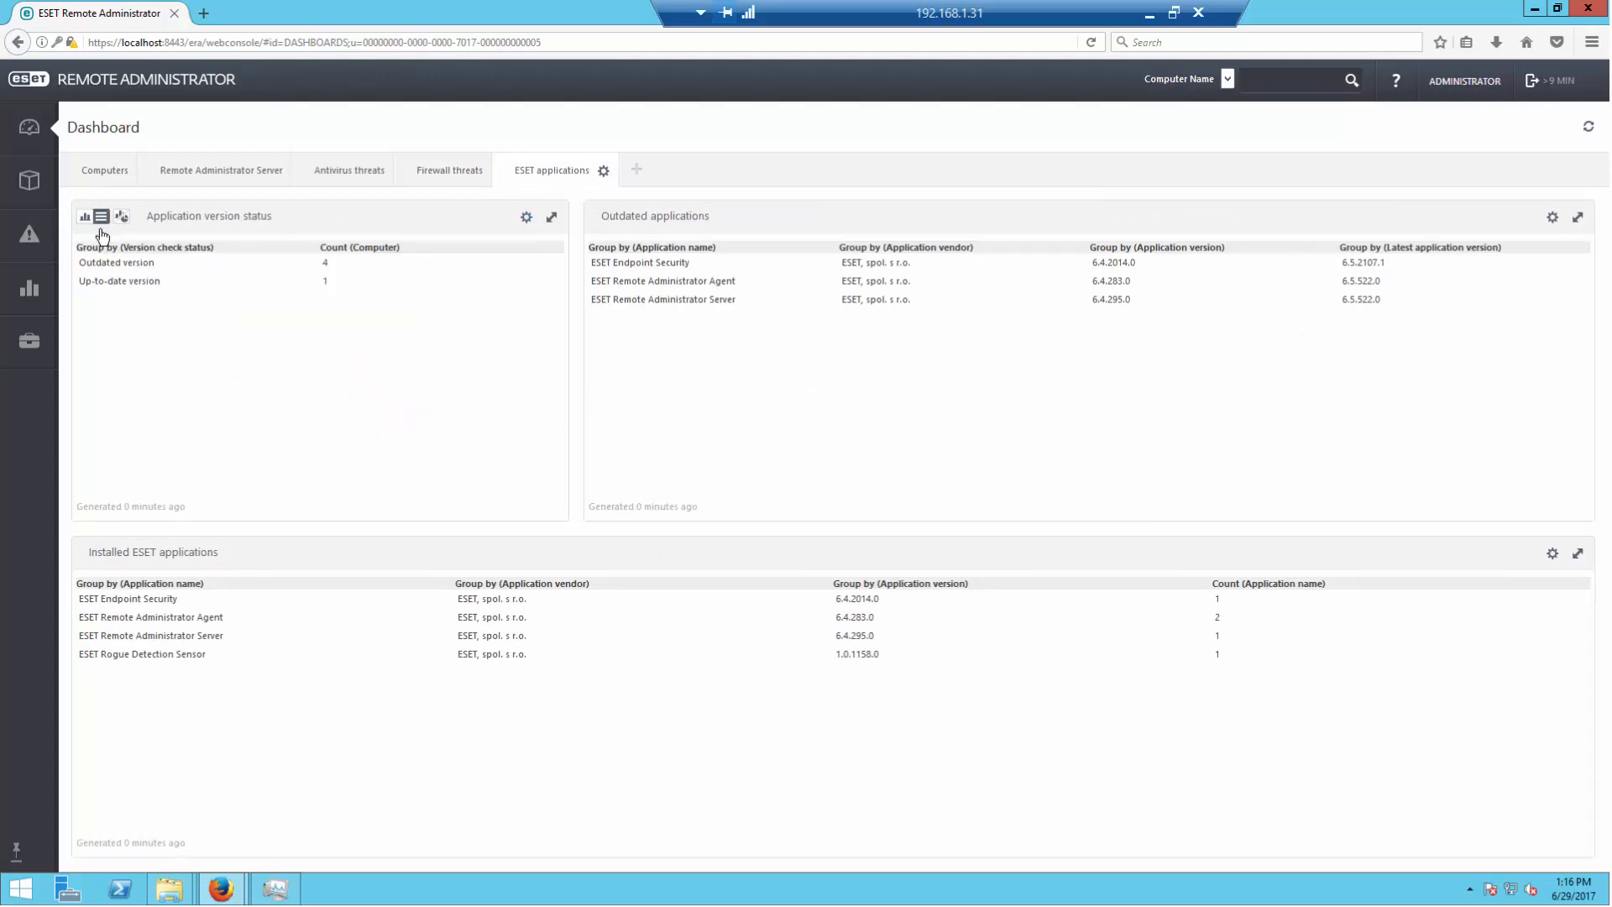
{"action": "left_click", "coordinate": [85, 217]}
{"action": "left_click", "coordinate": [121, 220]}
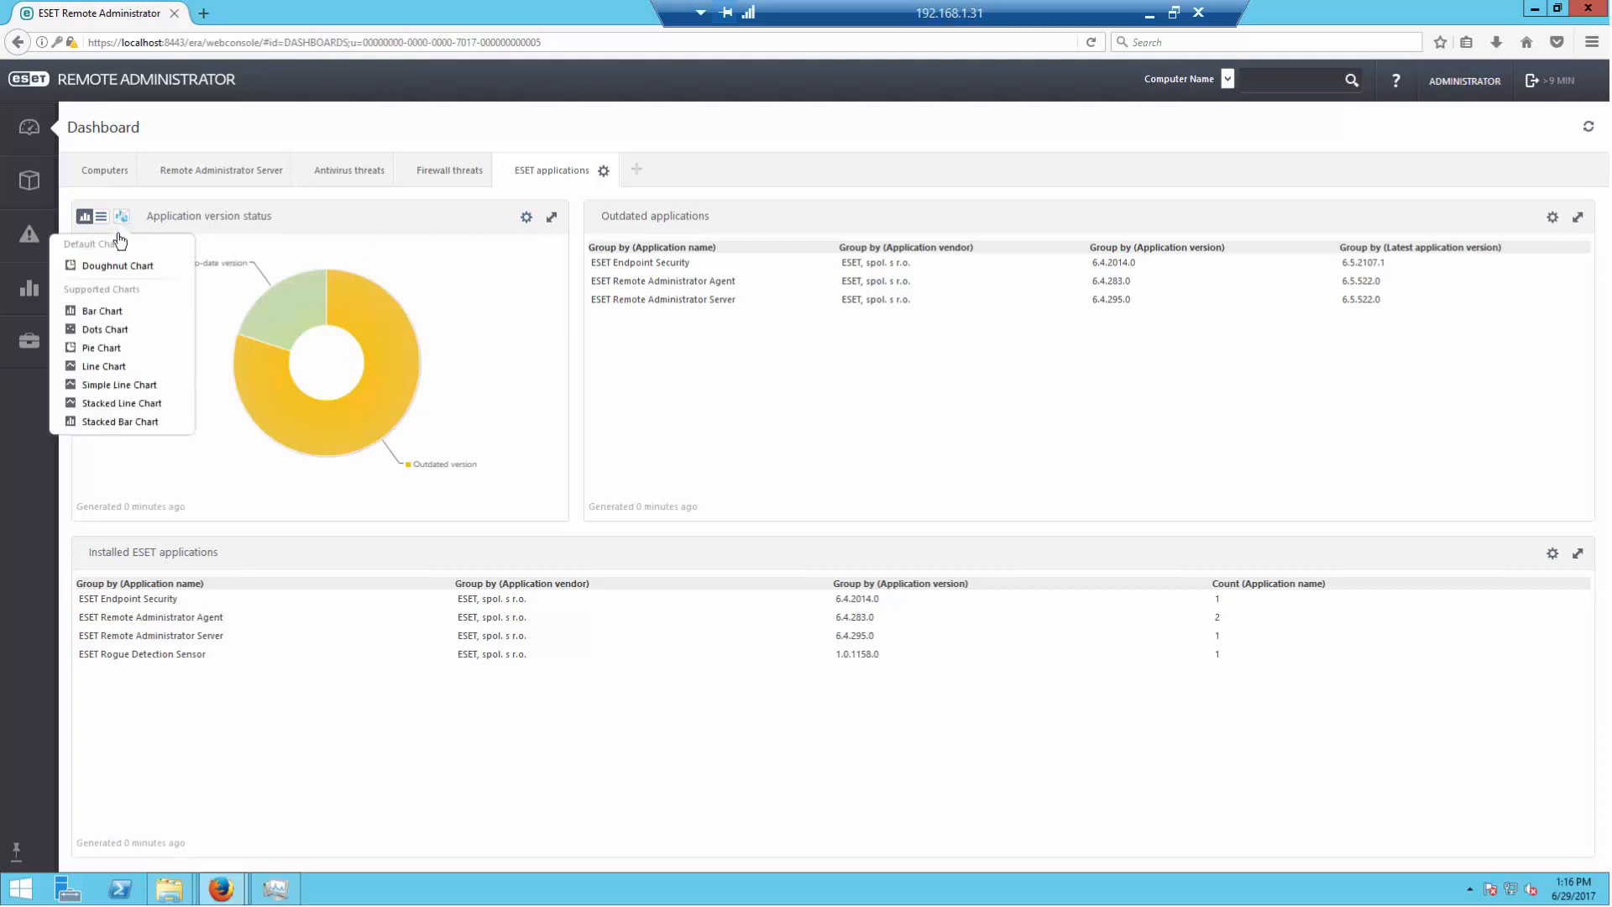
{"action": "left_click", "coordinate": [527, 220]}
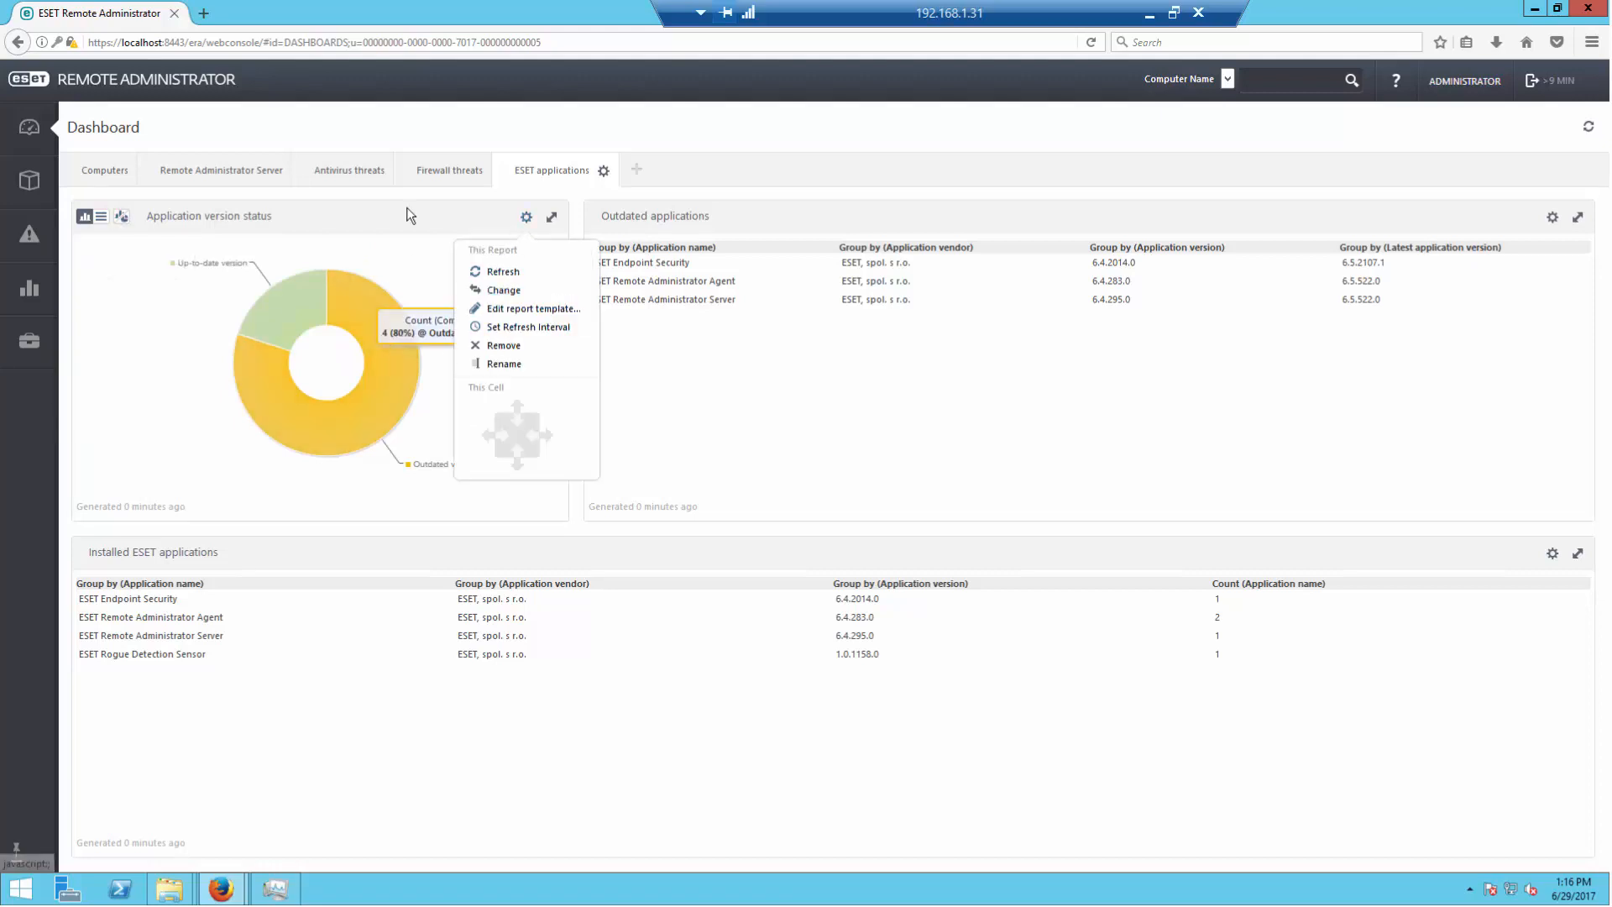
{"action": "left_click", "coordinate": [637, 173]}
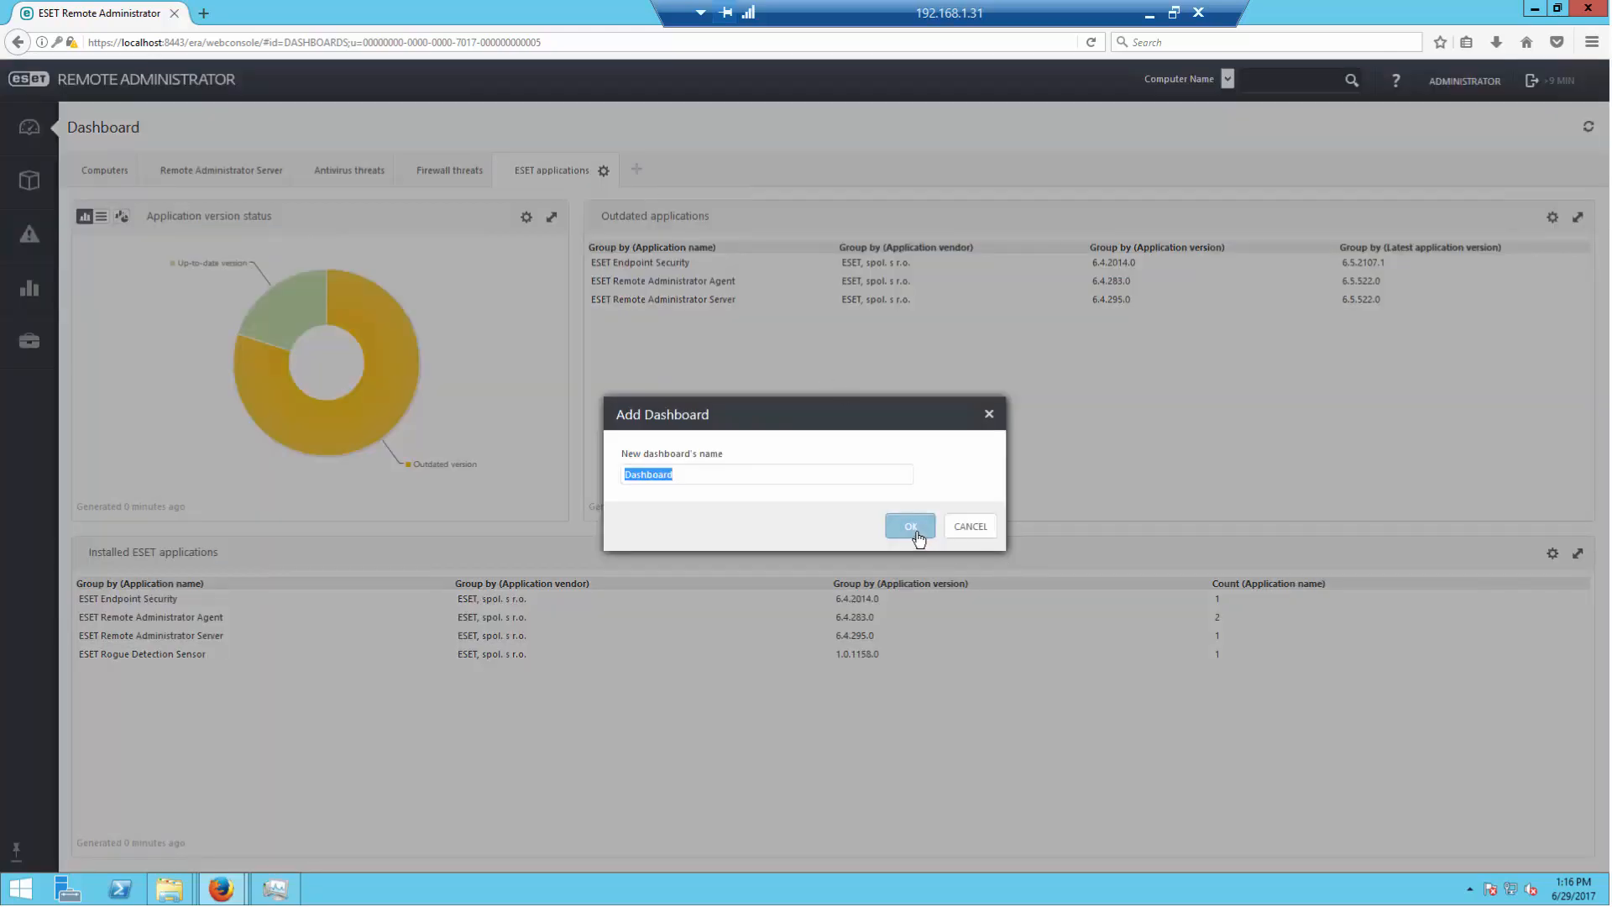
{"action": "left_click", "coordinate": [970, 529]}
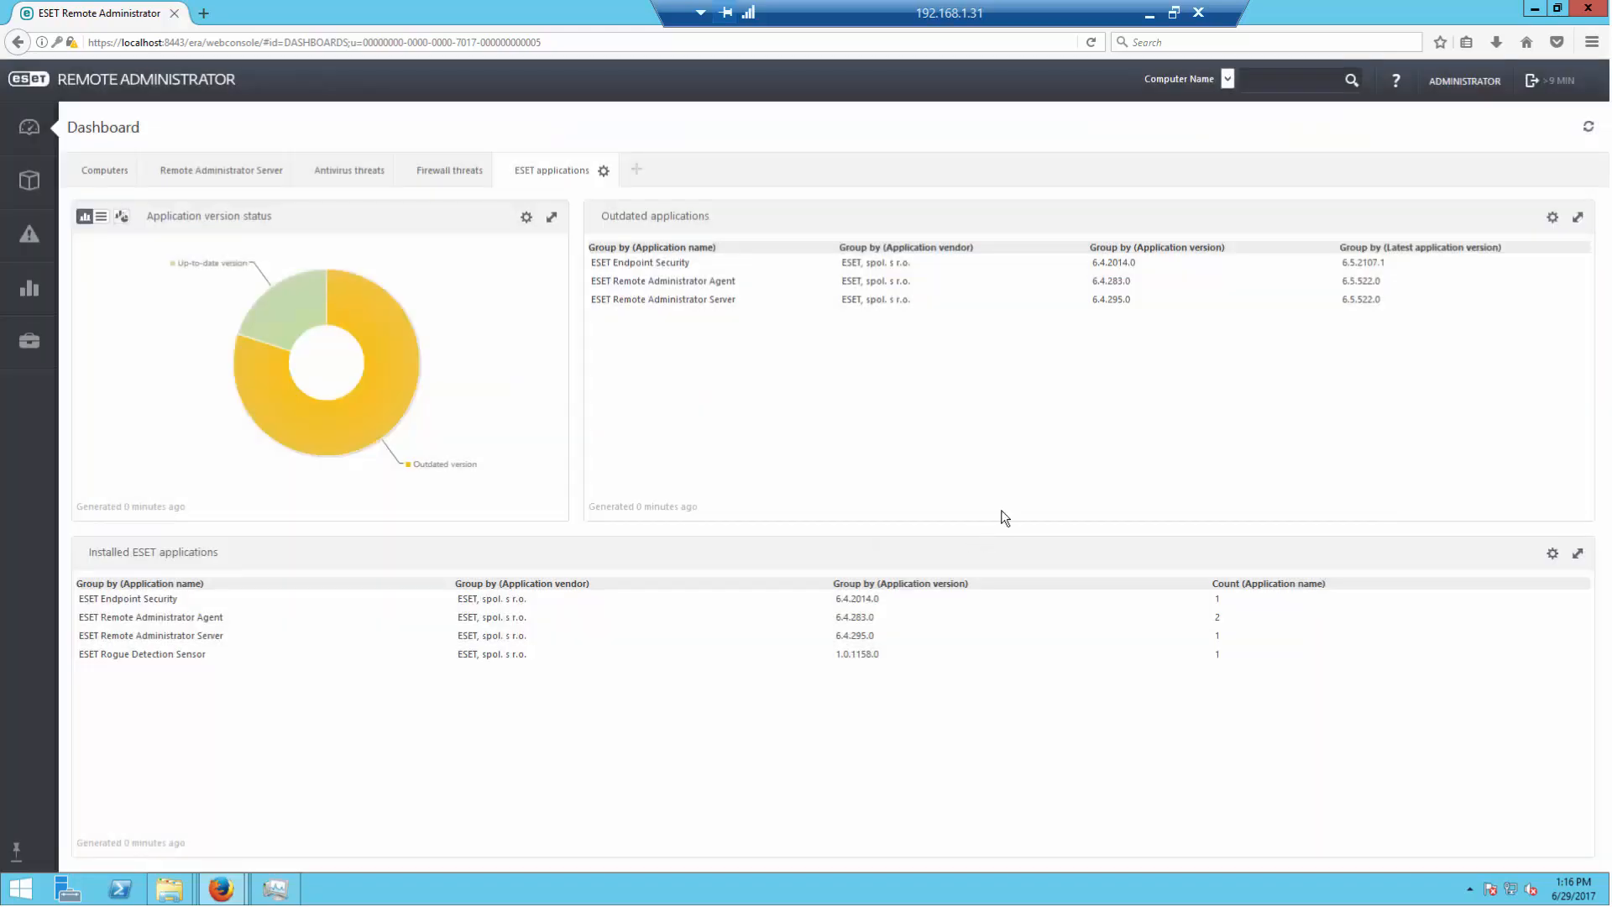
Step: Return to the Computers dashboard and show the report options for Computer statuses overview
{"action": "left_click", "coordinate": [88, 182]}
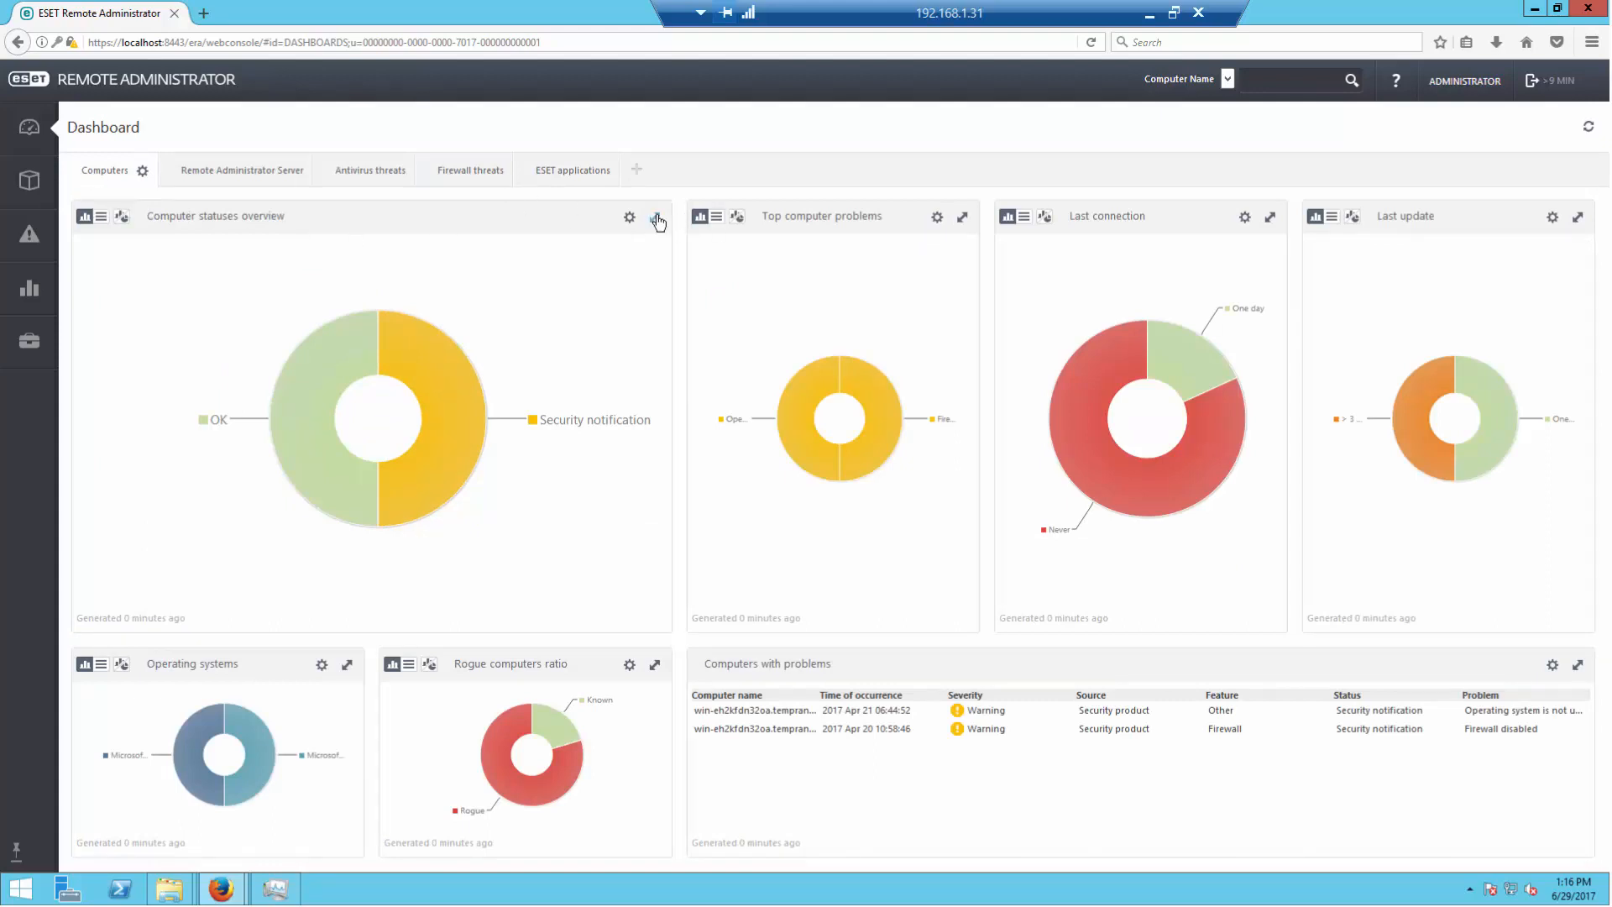
{"action": "left_click", "coordinate": [629, 217]}
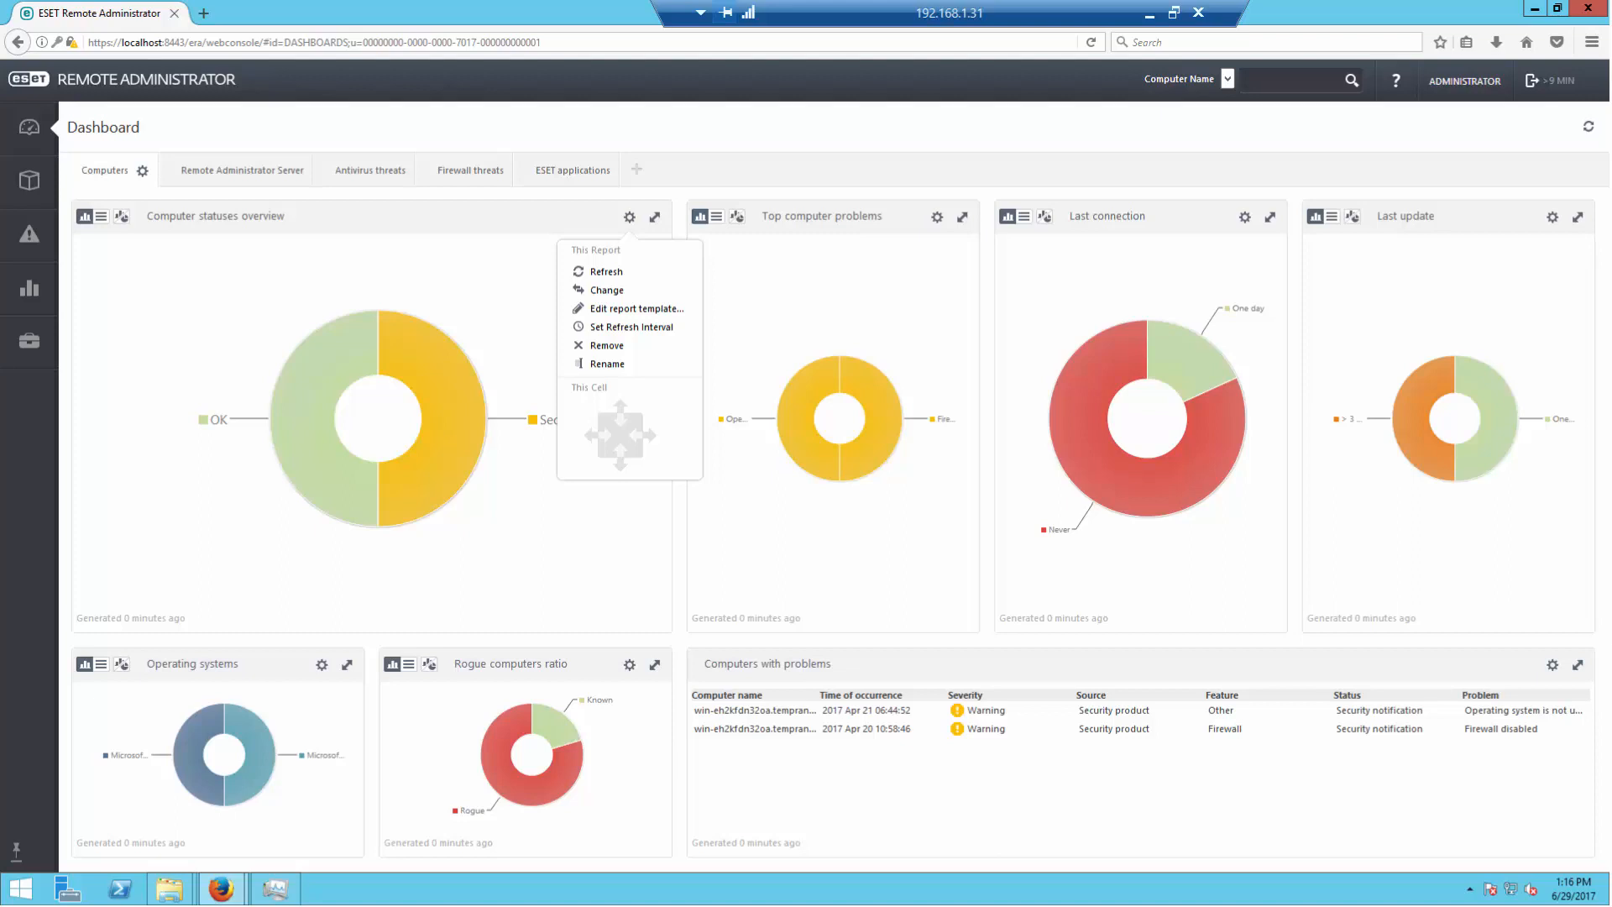
Step: Look through the Computers section's Linux, Mac, Mobile devices, All, outdated virus signature database and outdated operating system groups
{"action": "mouse_move", "coordinate": [32, 178]}
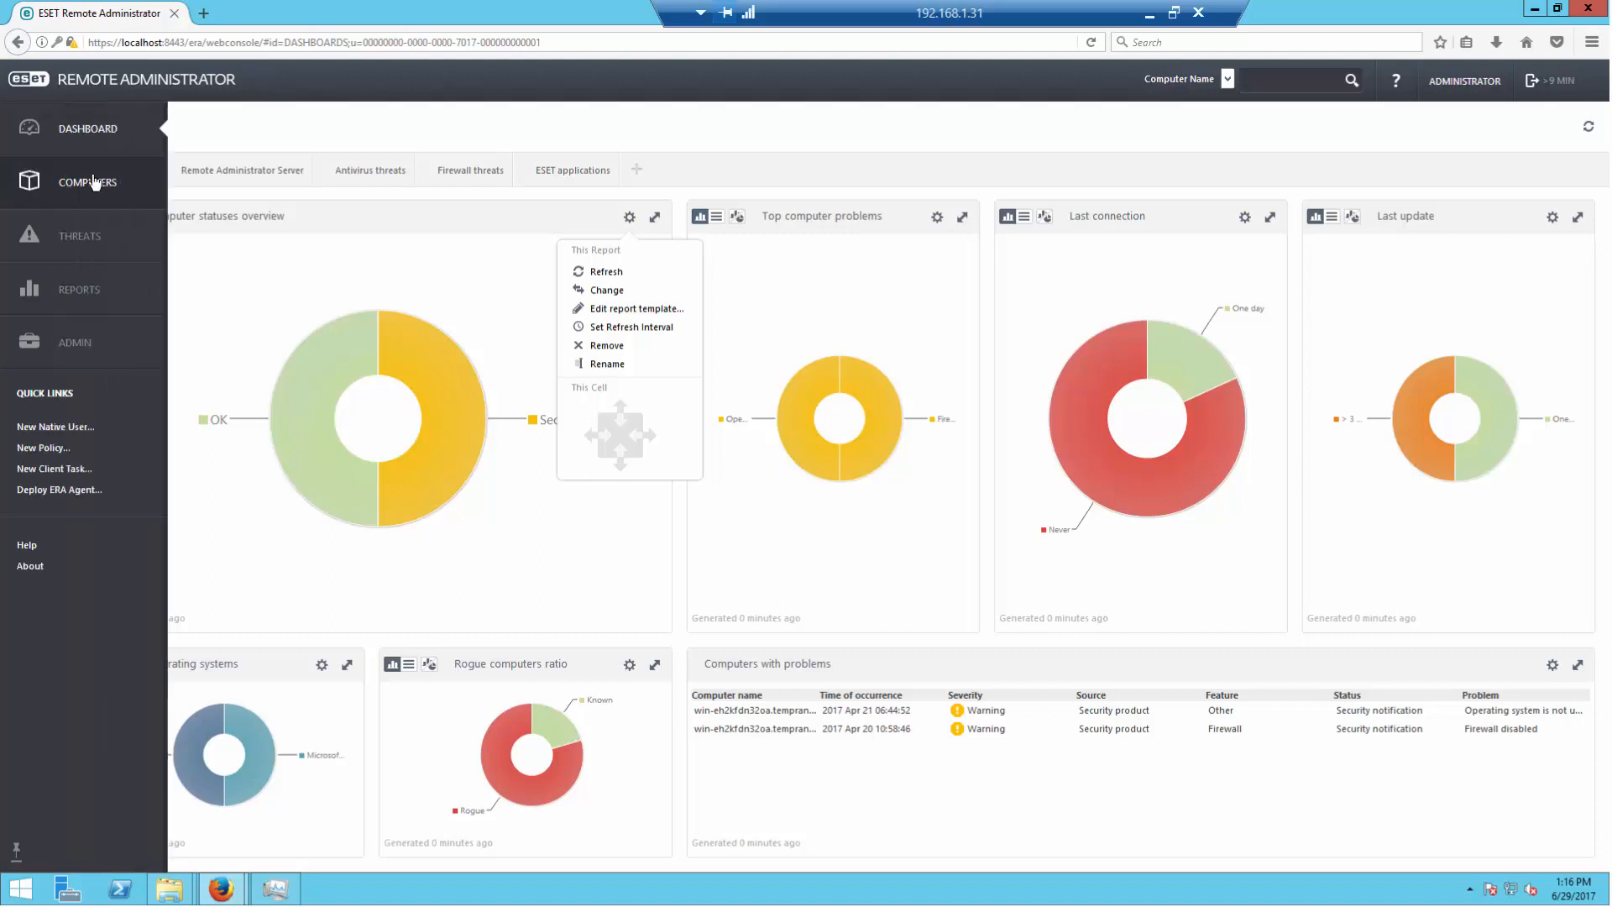
{"action": "left_click", "coordinate": [91, 183]}
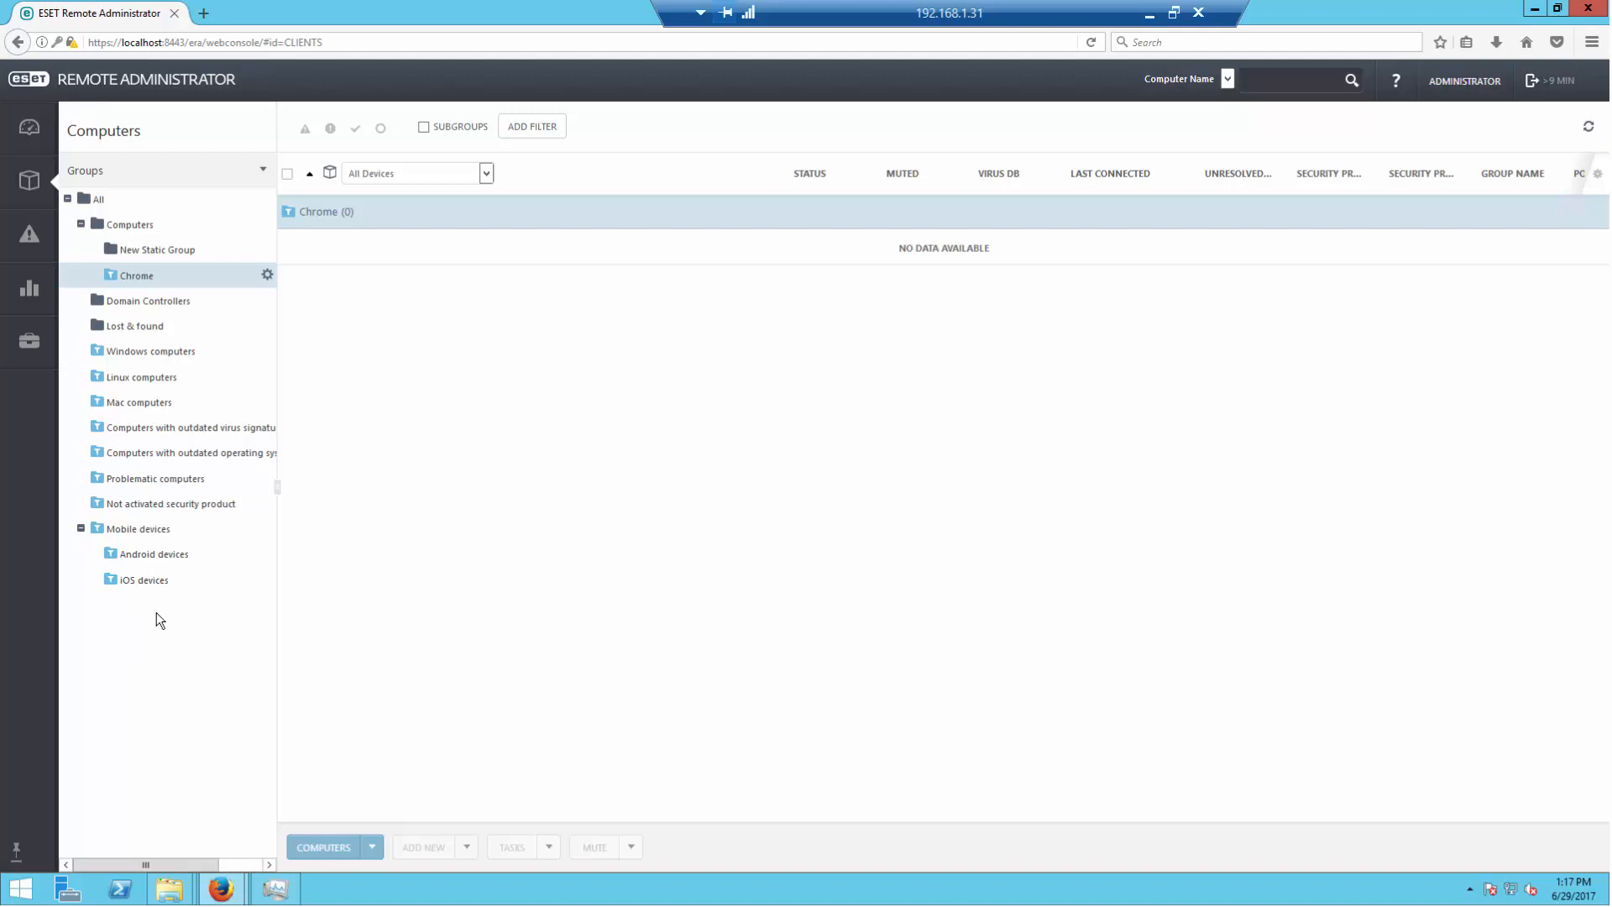
{"action": "left_click", "coordinate": [128, 379]}
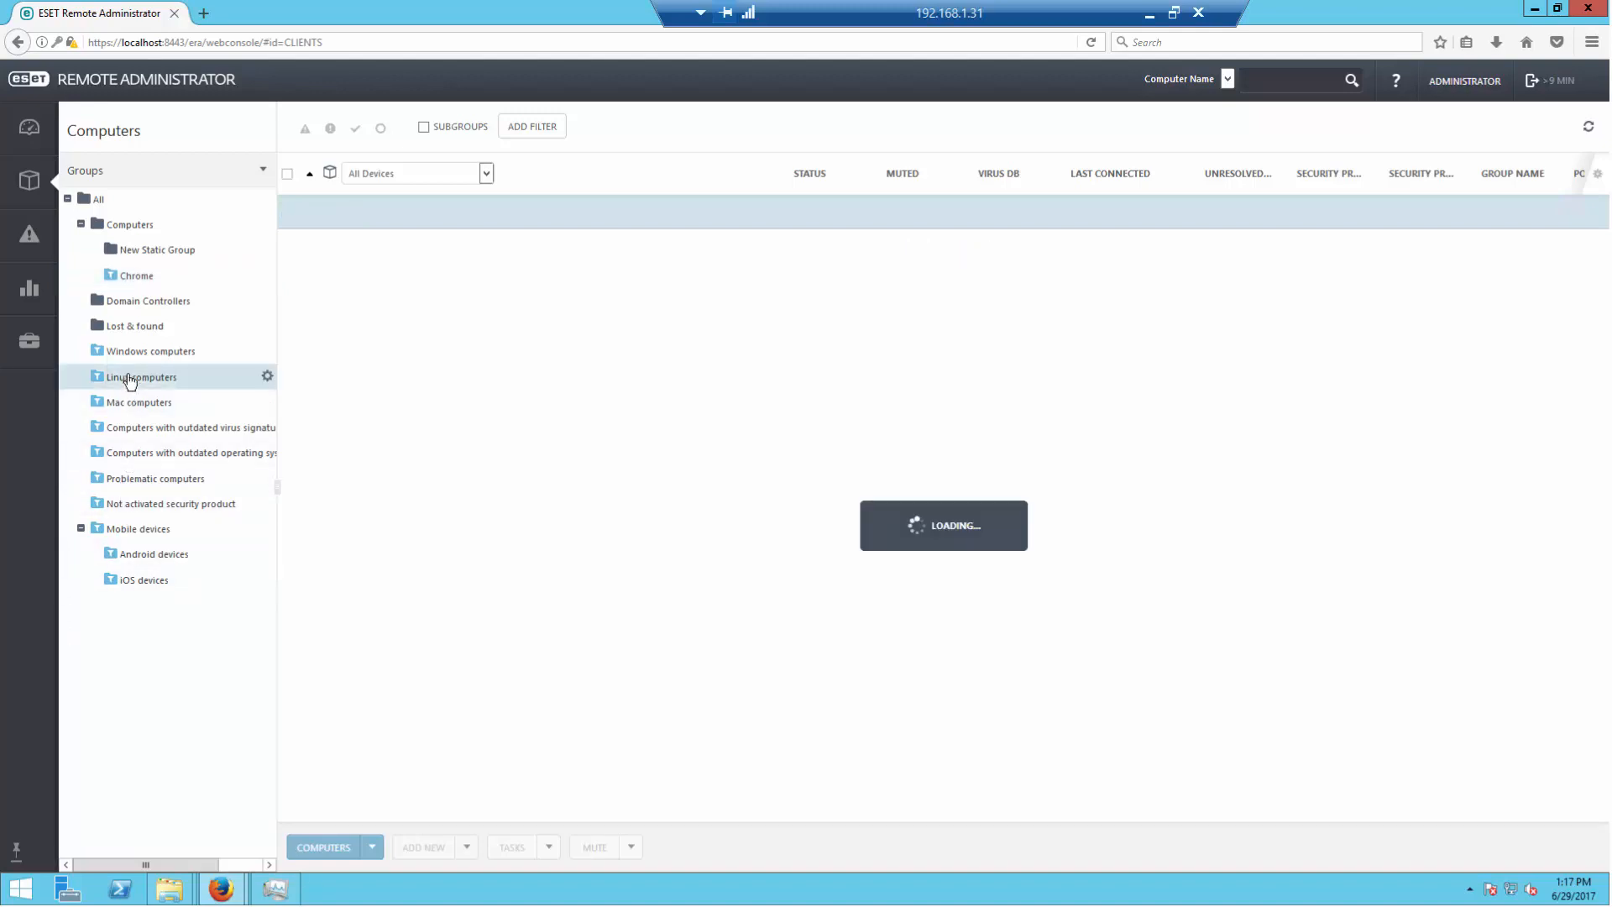
{"action": "left_click", "coordinate": [136, 406]}
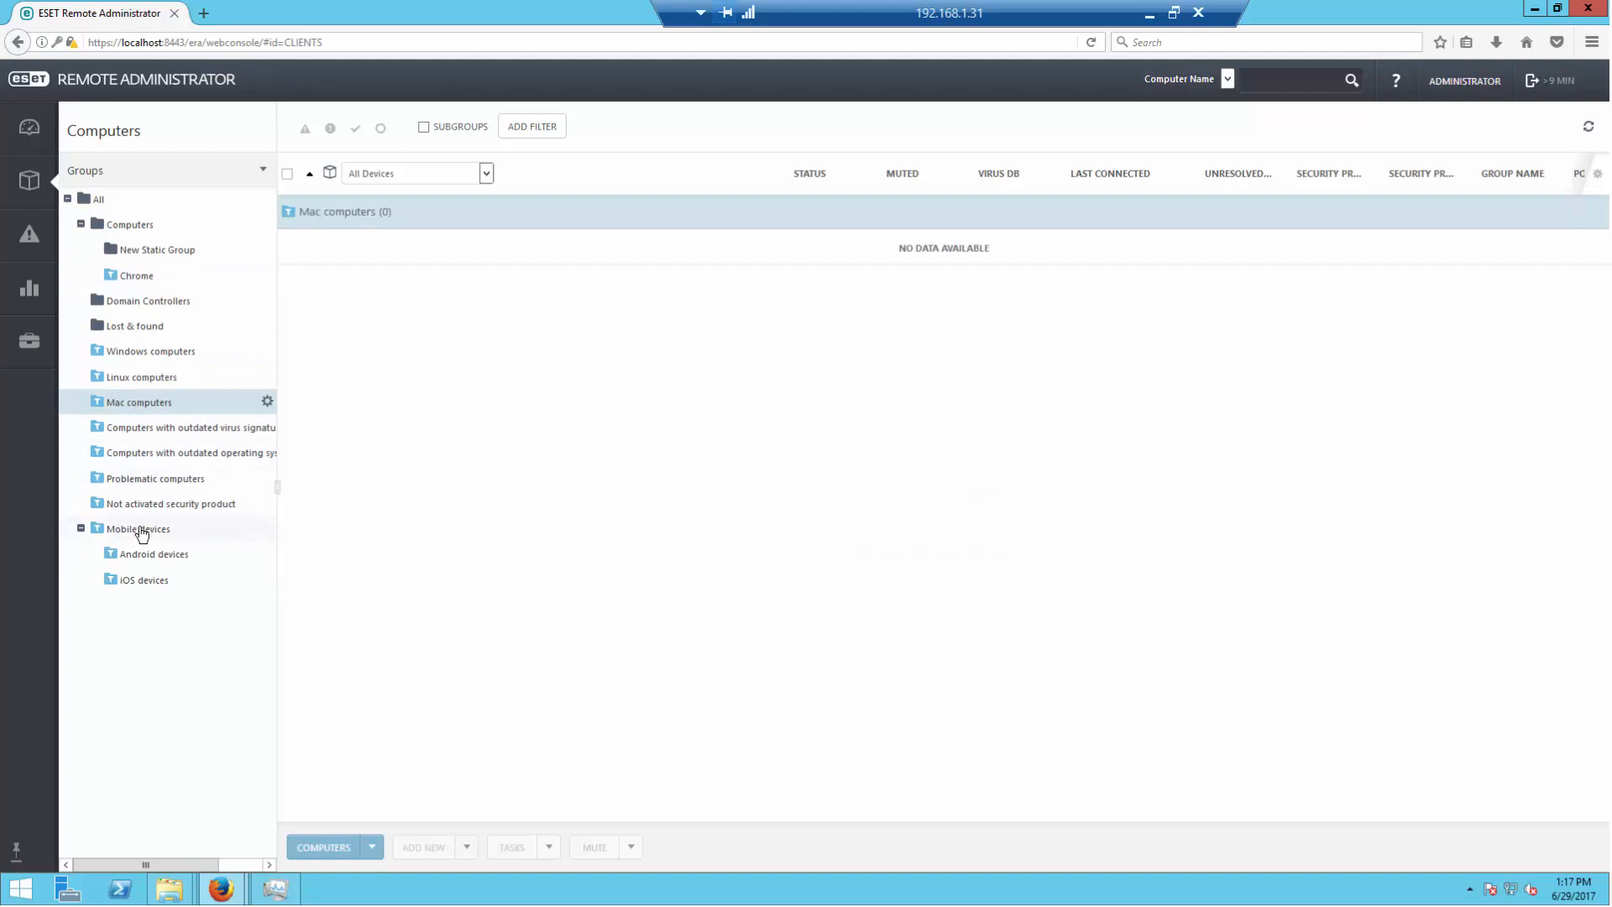
{"action": "left_click", "coordinate": [138, 531]}
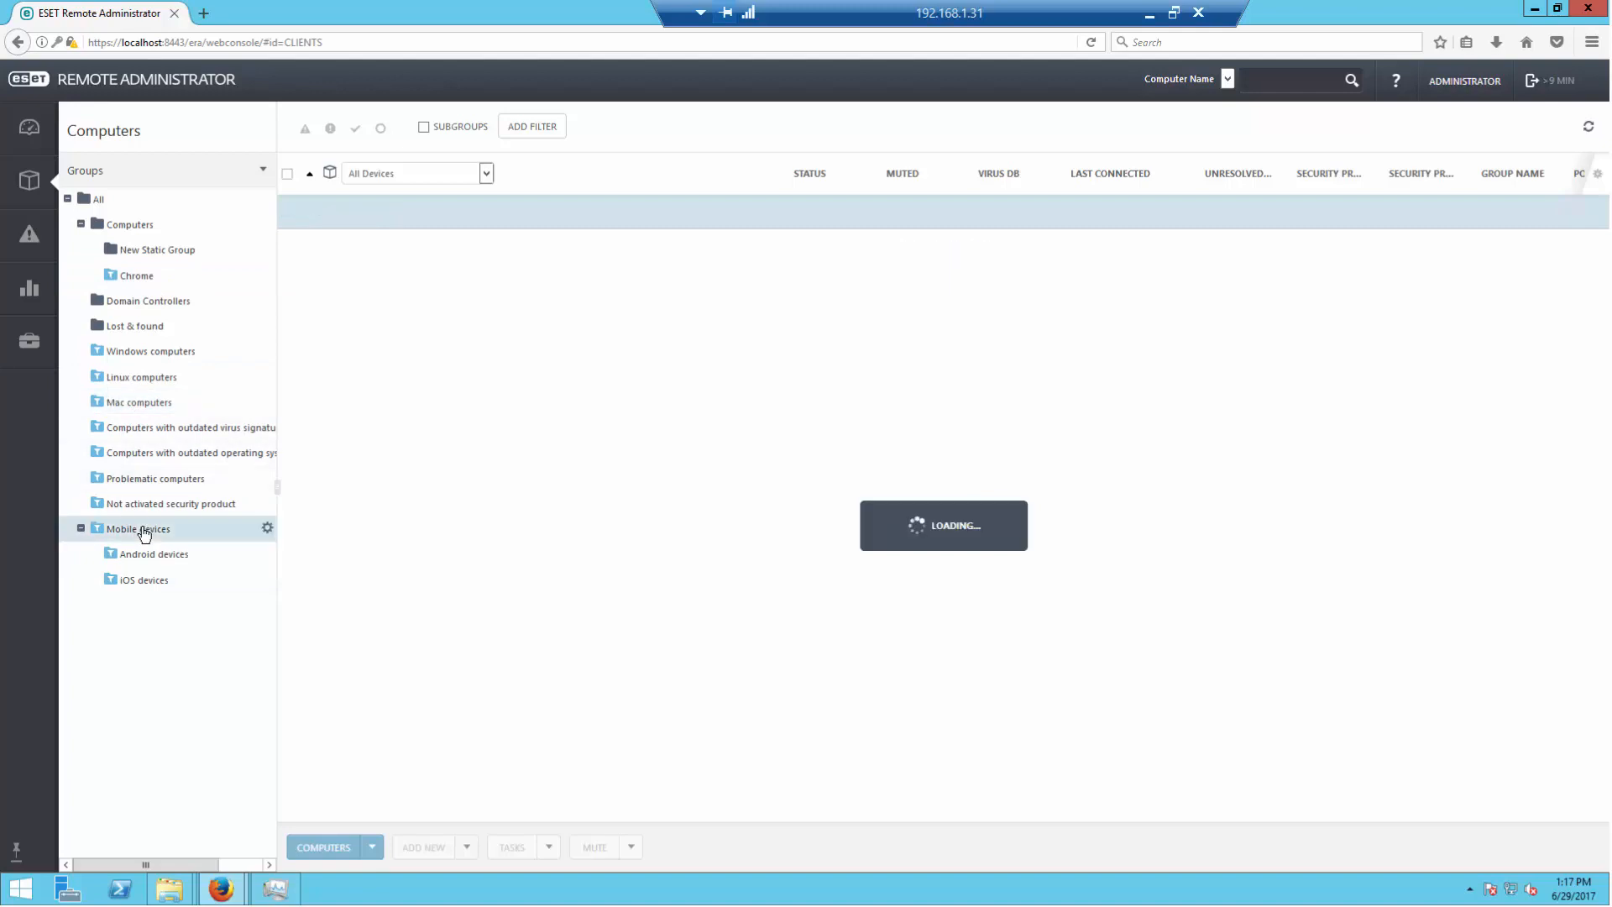
{"action": "left_click", "coordinate": [104, 203]}
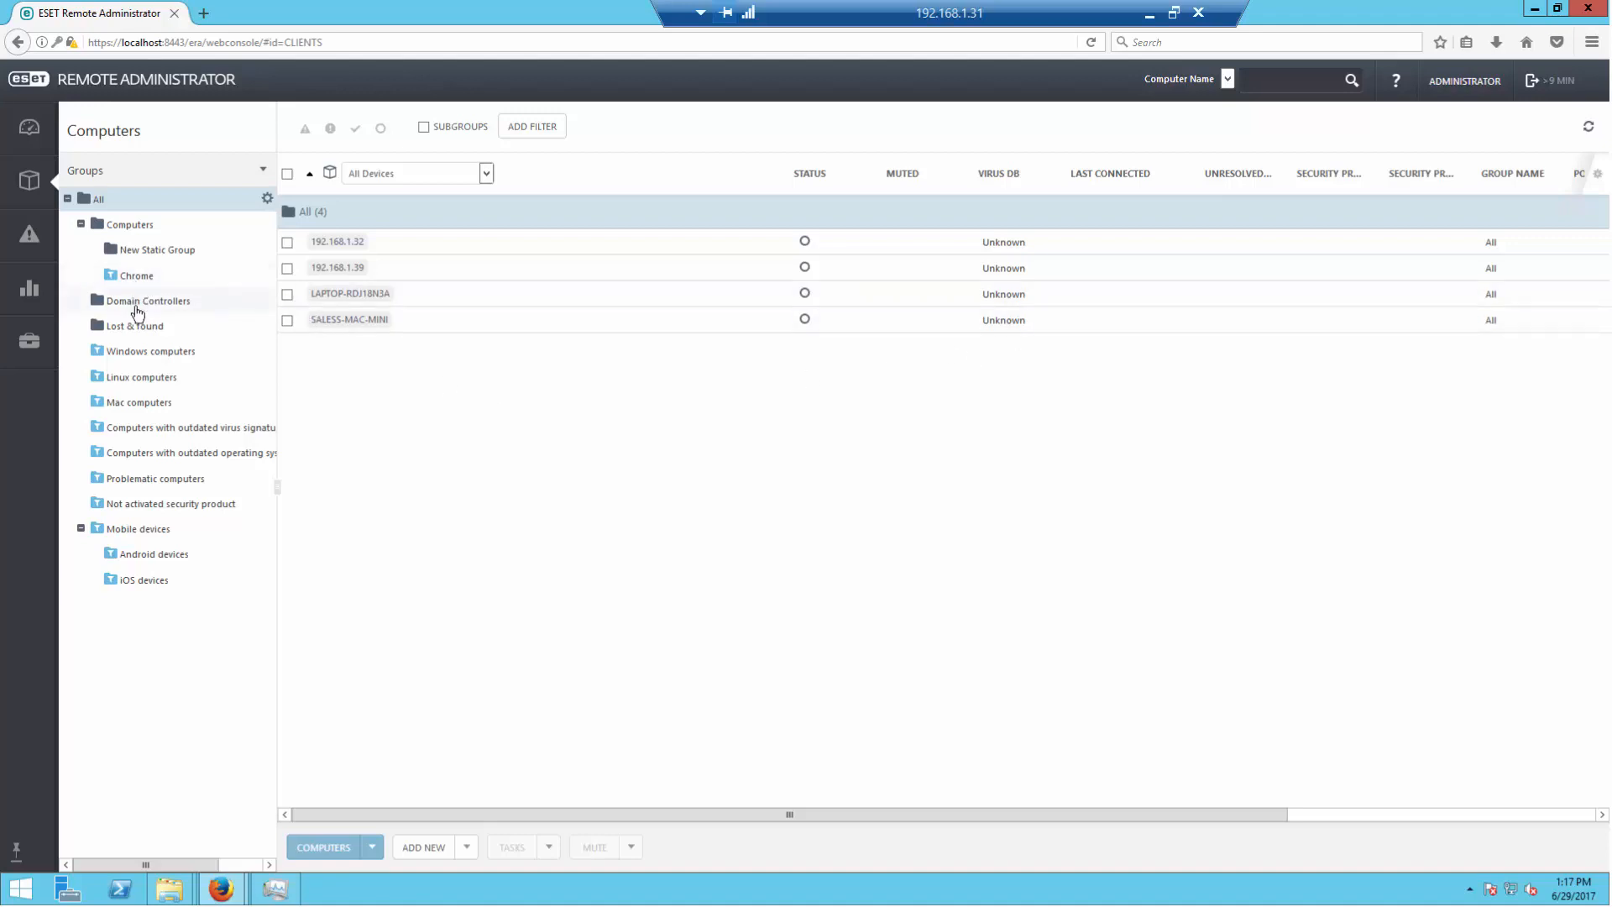
{"action": "left_click", "coordinate": [164, 433]}
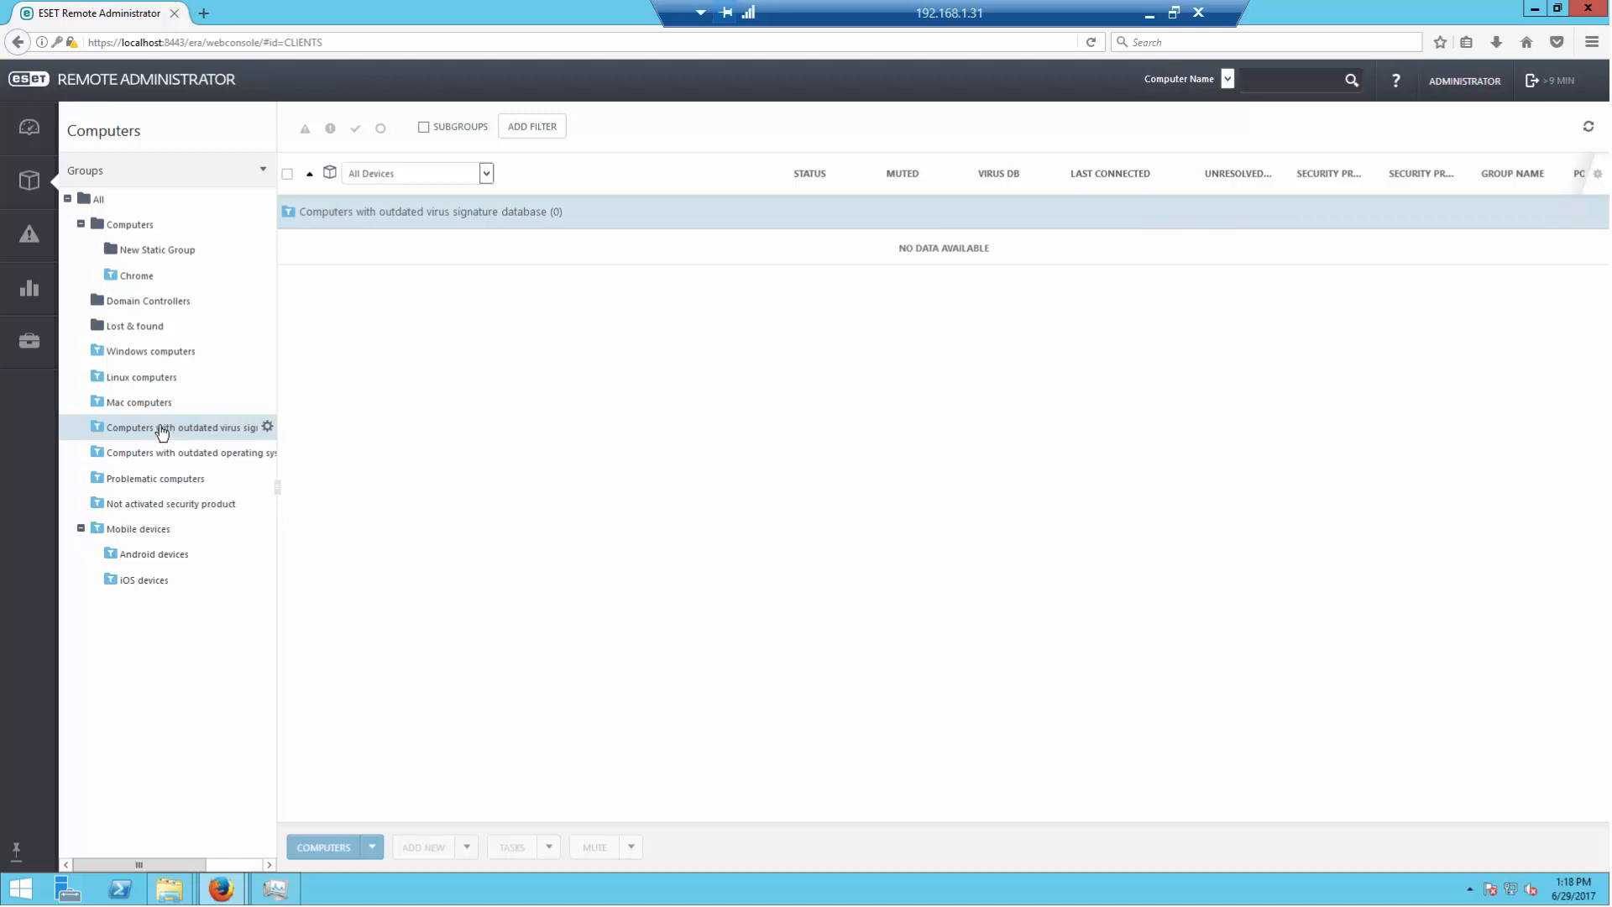
{"action": "left_click", "coordinate": [148, 460]}
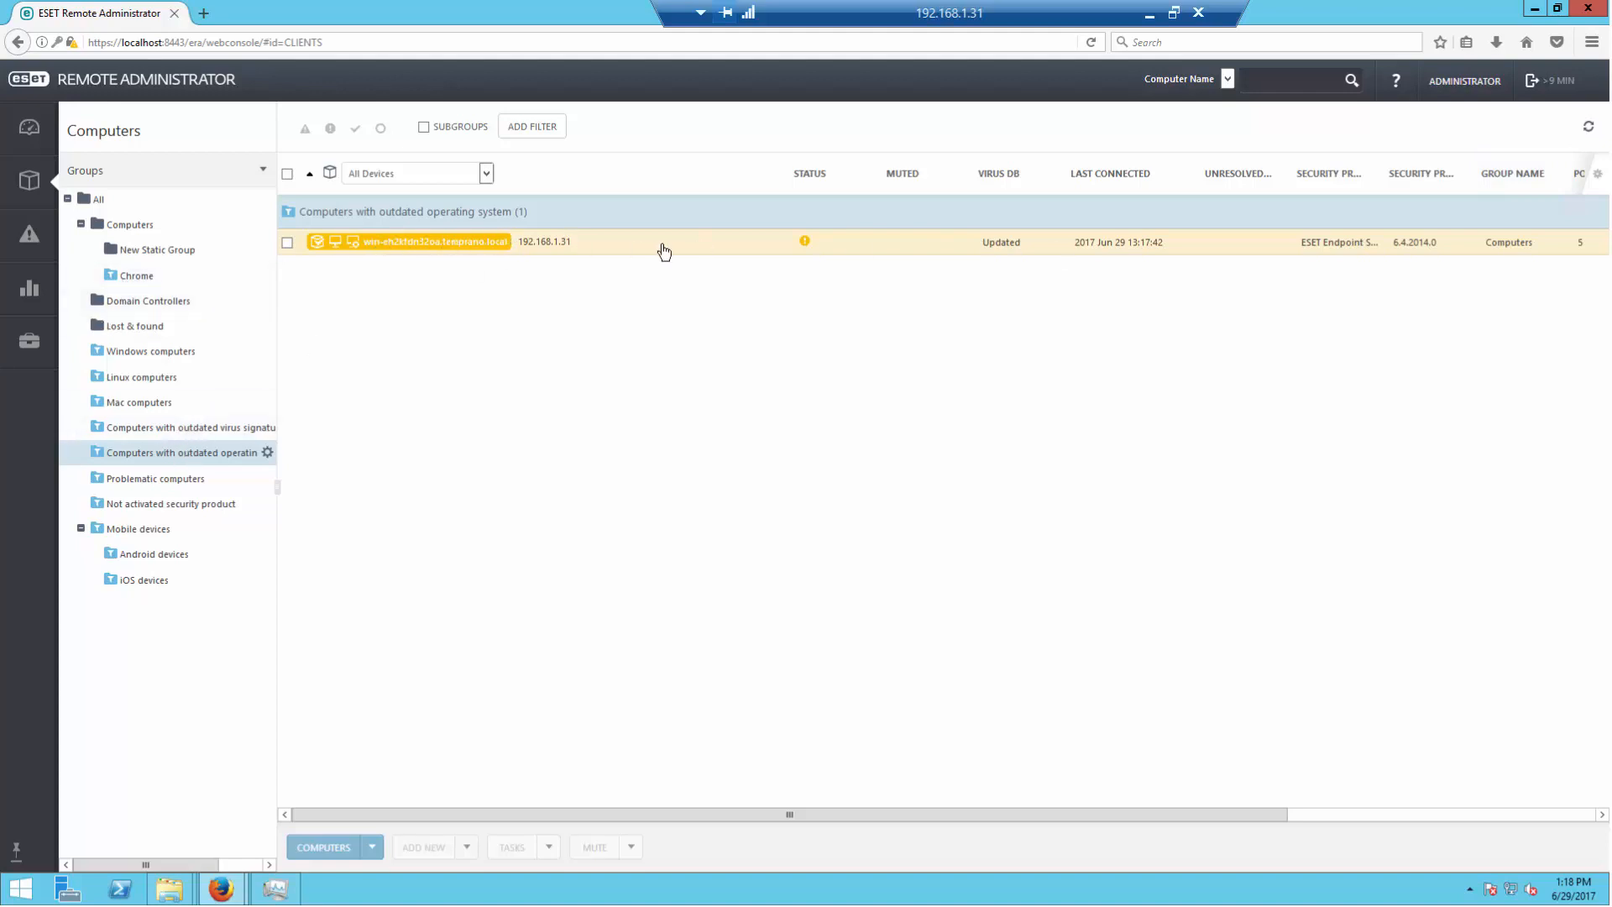
Step: Inspect the actions and existing tasks available to run on the computer with the outdated operating system, and return to Computers without adding a task
{"action": "right_click", "coordinate": [424, 246]}
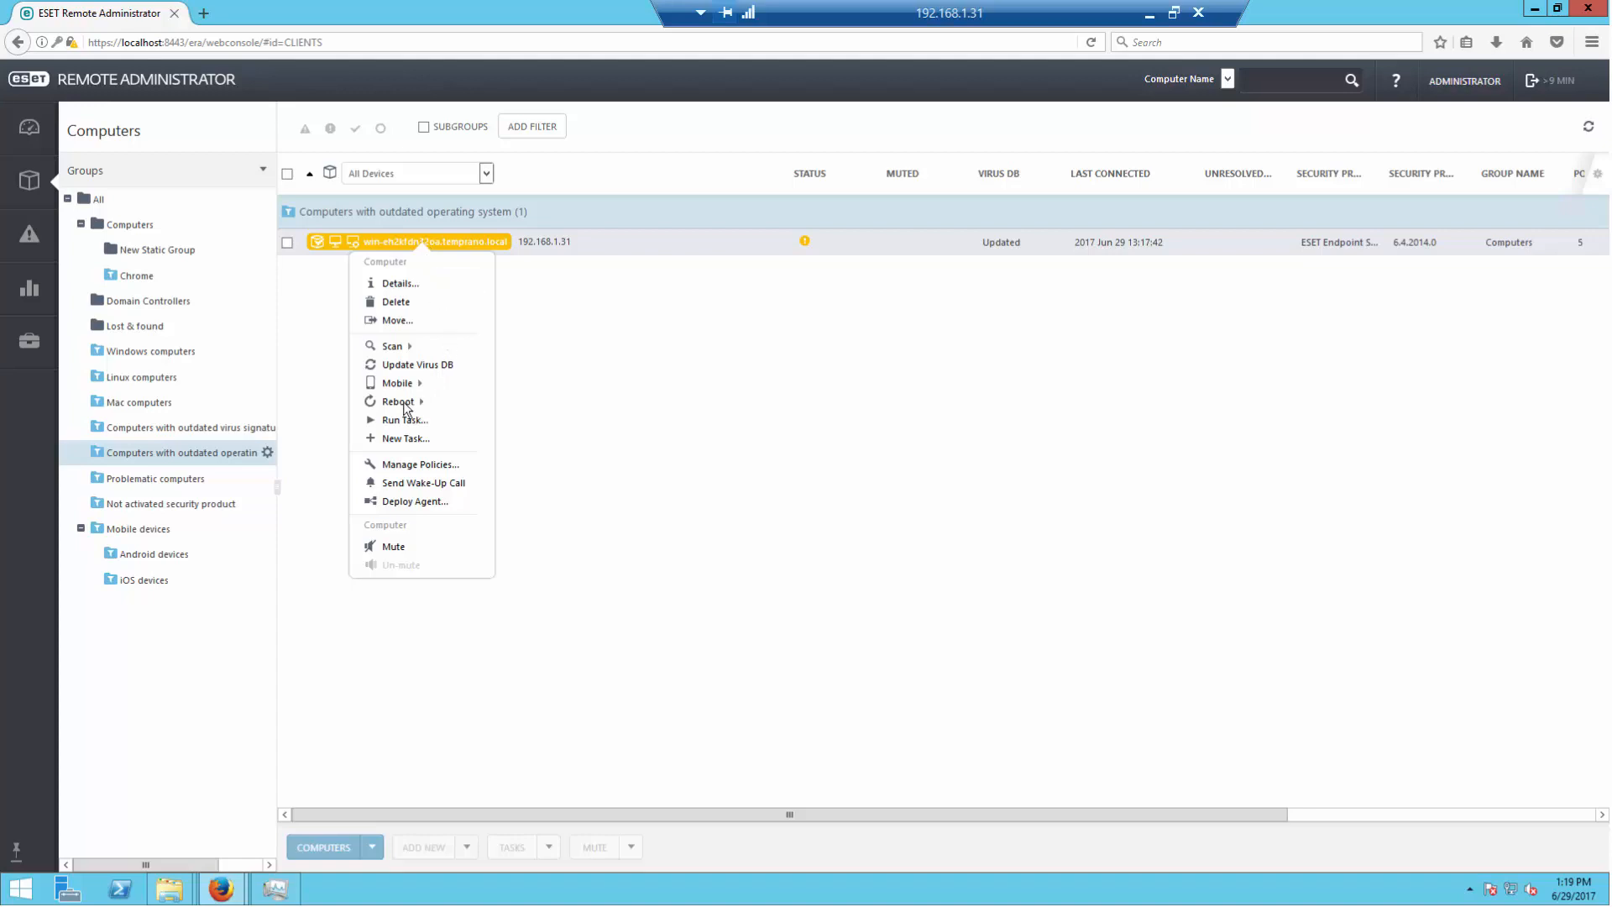
{"action": "mouse_move", "coordinate": [405, 408]}
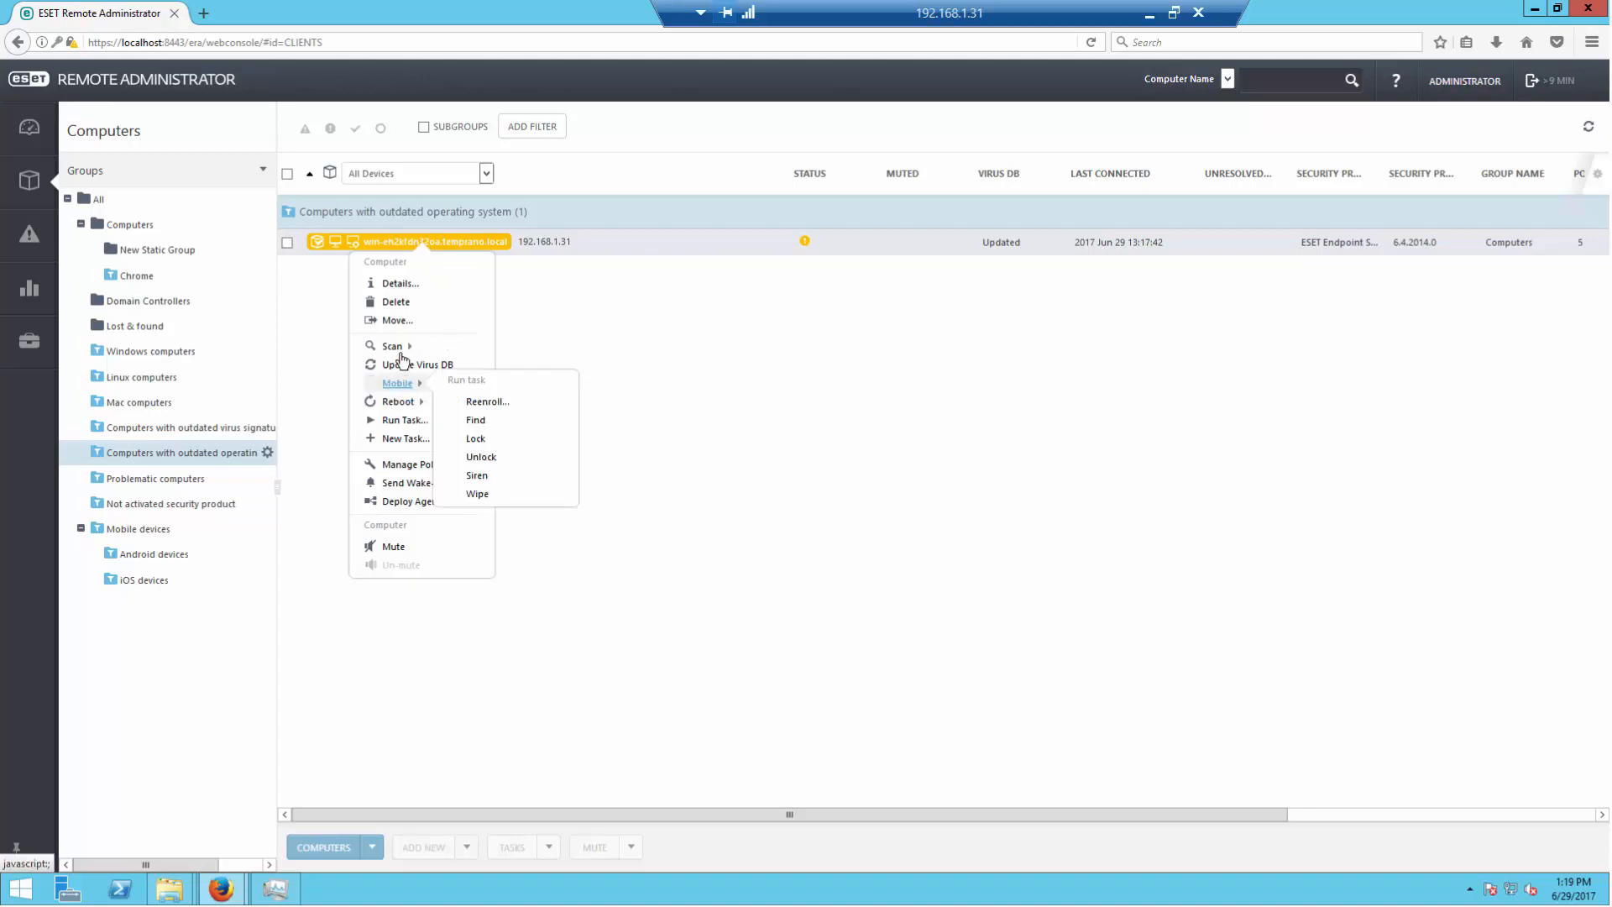
{"action": "left_click", "coordinate": [406, 422]}
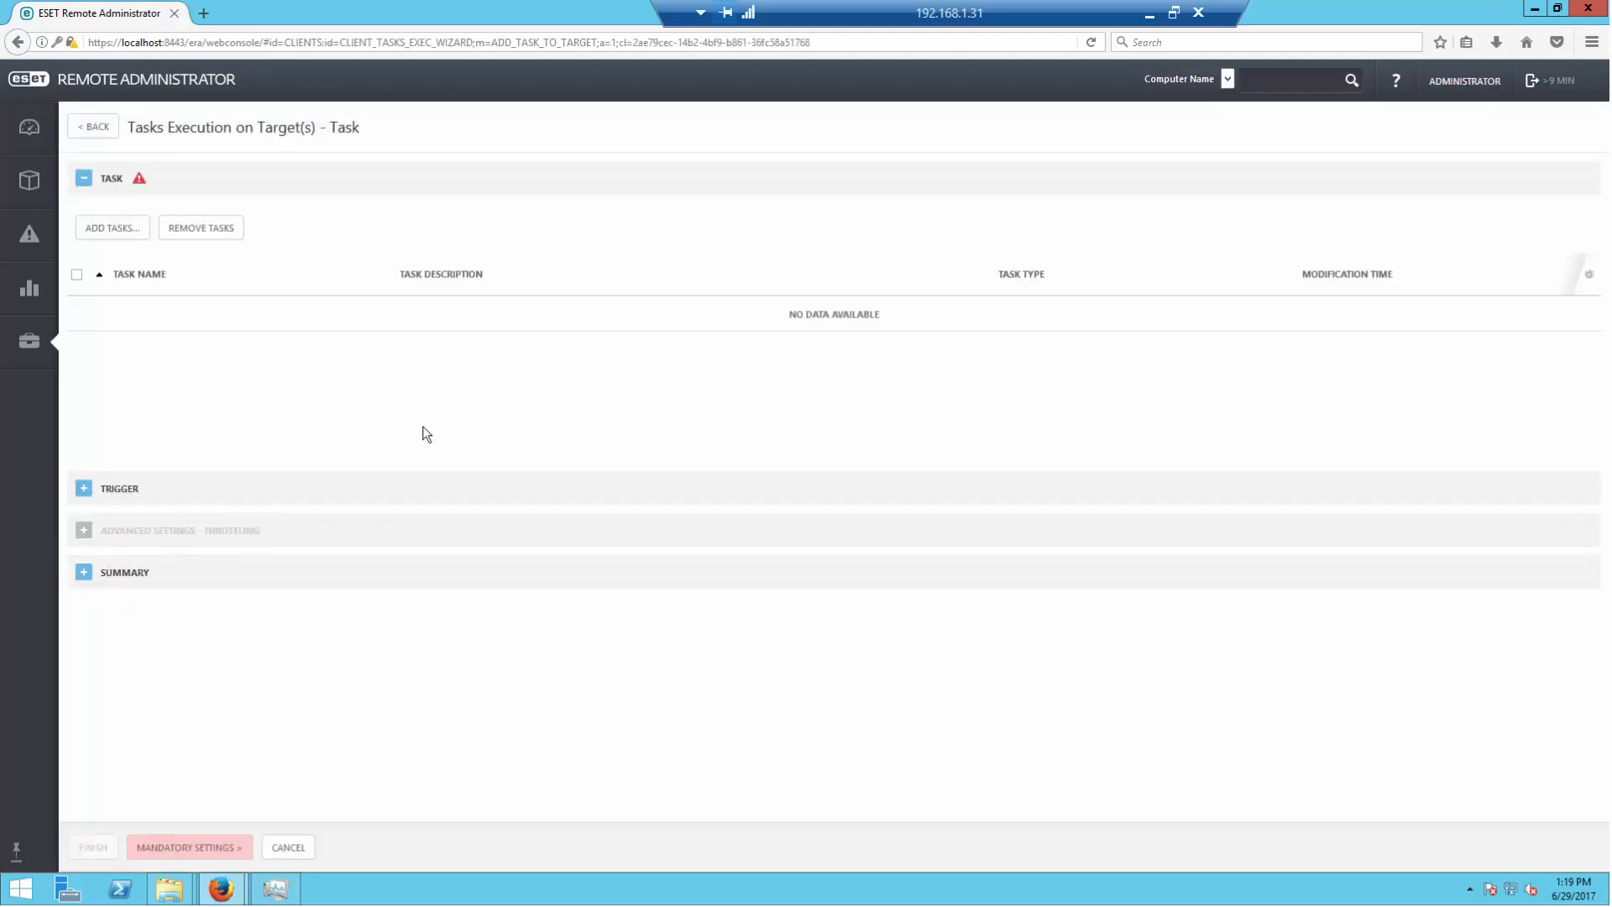
{"action": "left_click", "coordinate": [113, 228]}
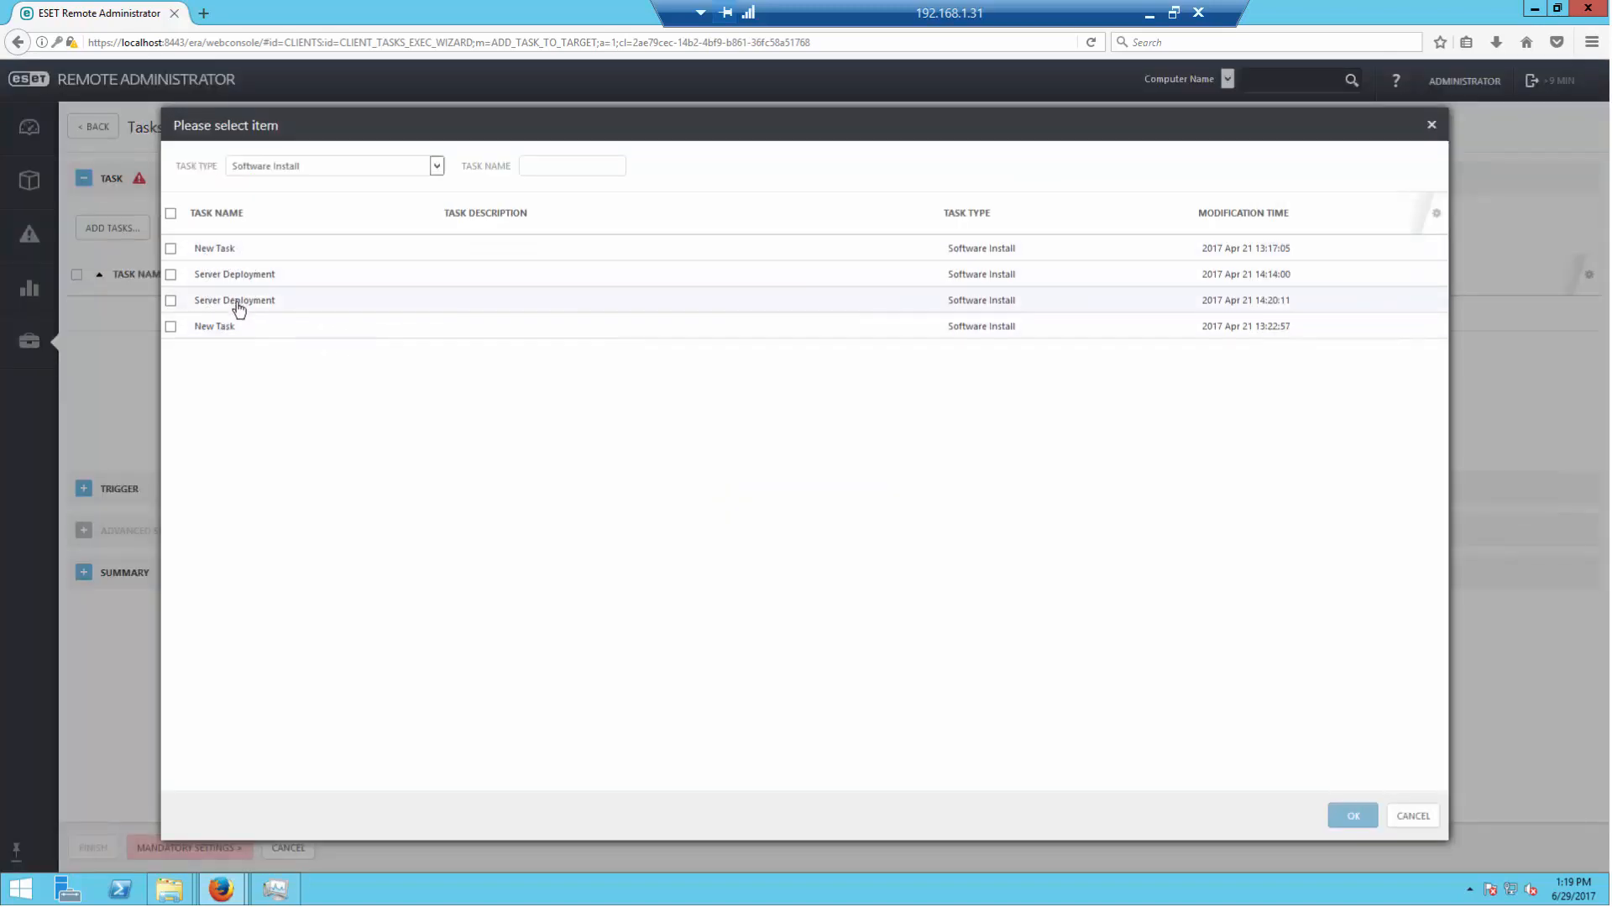
{"action": "left_click", "coordinate": [1431, 127]}
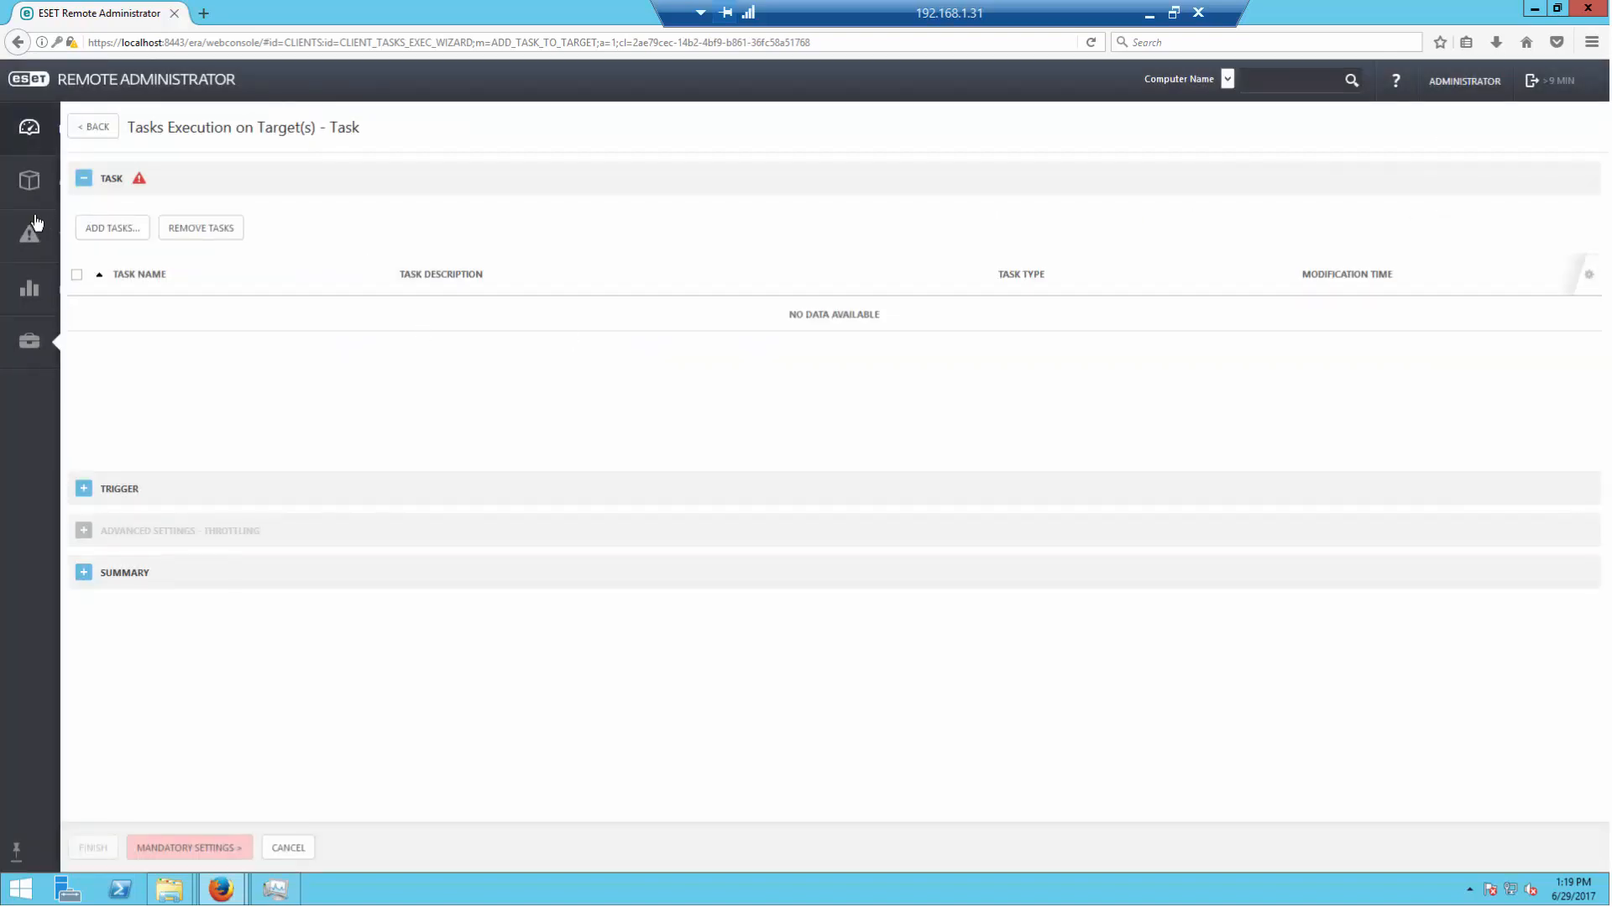
{"action": "mouse_move", "coordinate": [67, 188]}
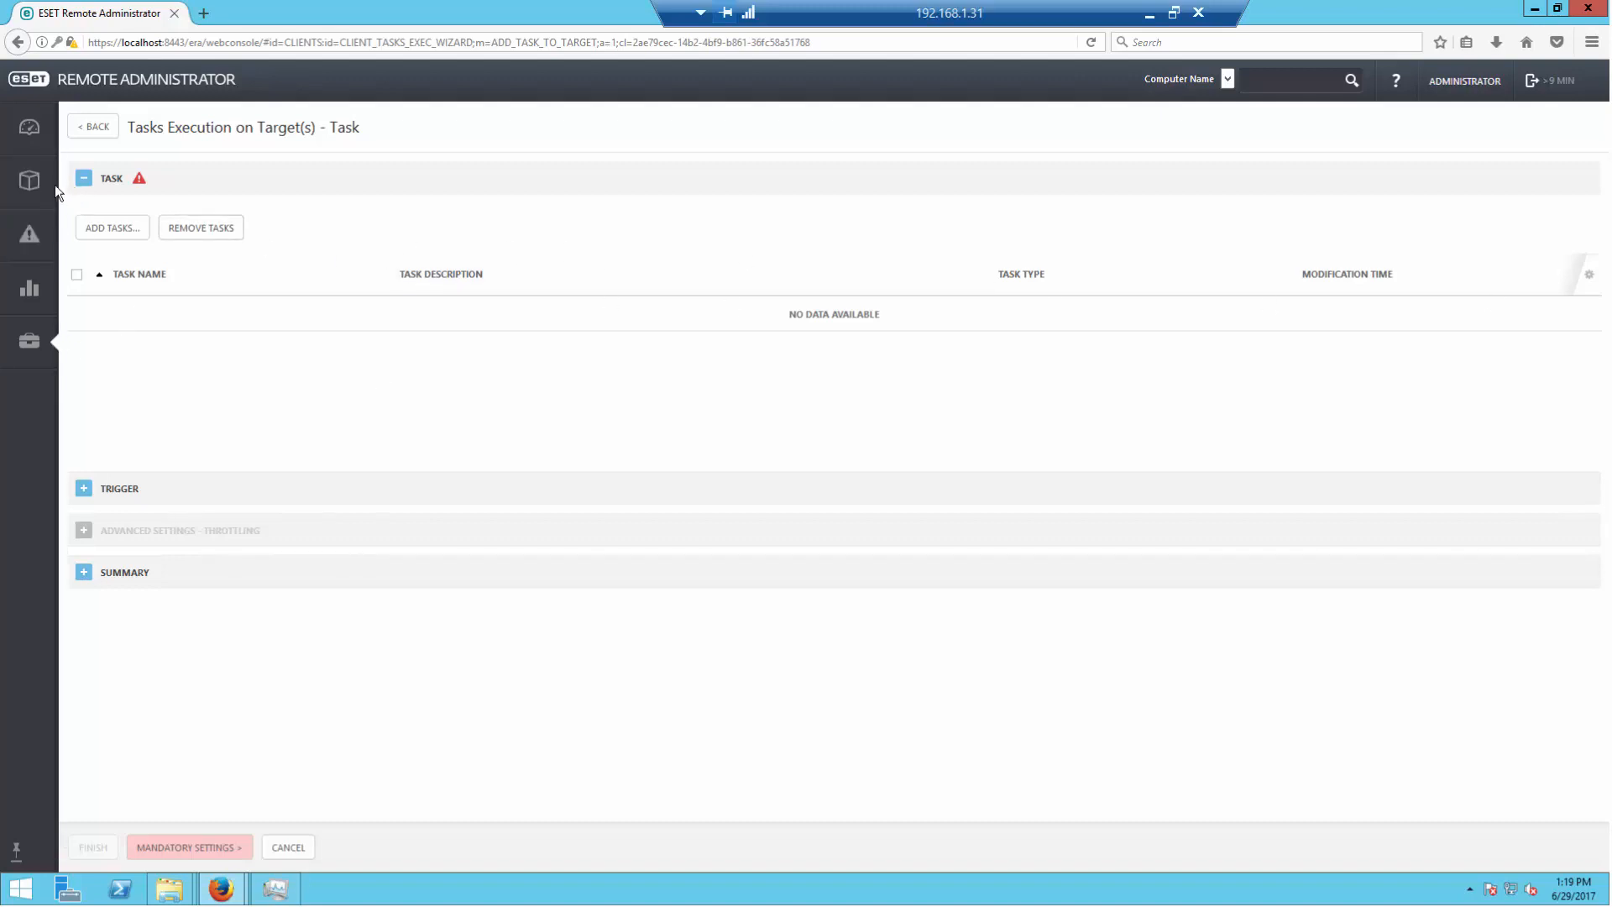
{"action": "left_click", "coordinate": [26, 188]}
Step: Open the computer's details and review its basic information, from device and OS information to network adapters, device identifiers and used licenses
{"action": "right_click", "coordinate": [452, 241]}
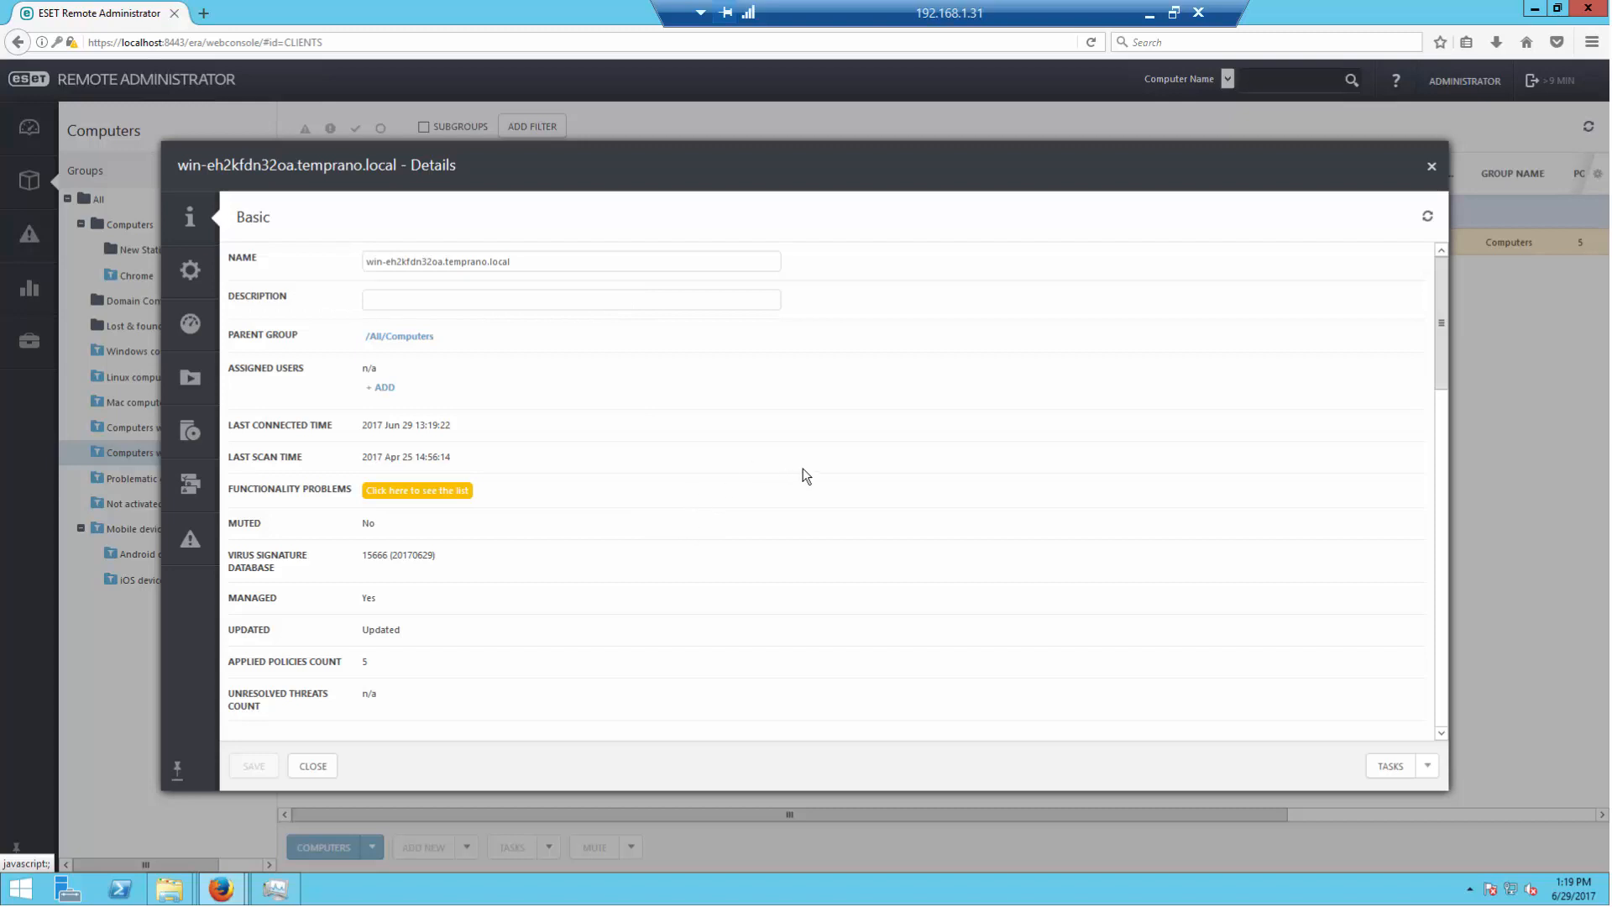
{"action": "scroll", "coordinate": [803, 470], "scroll_direction": "down", "scroll_amount": 10}
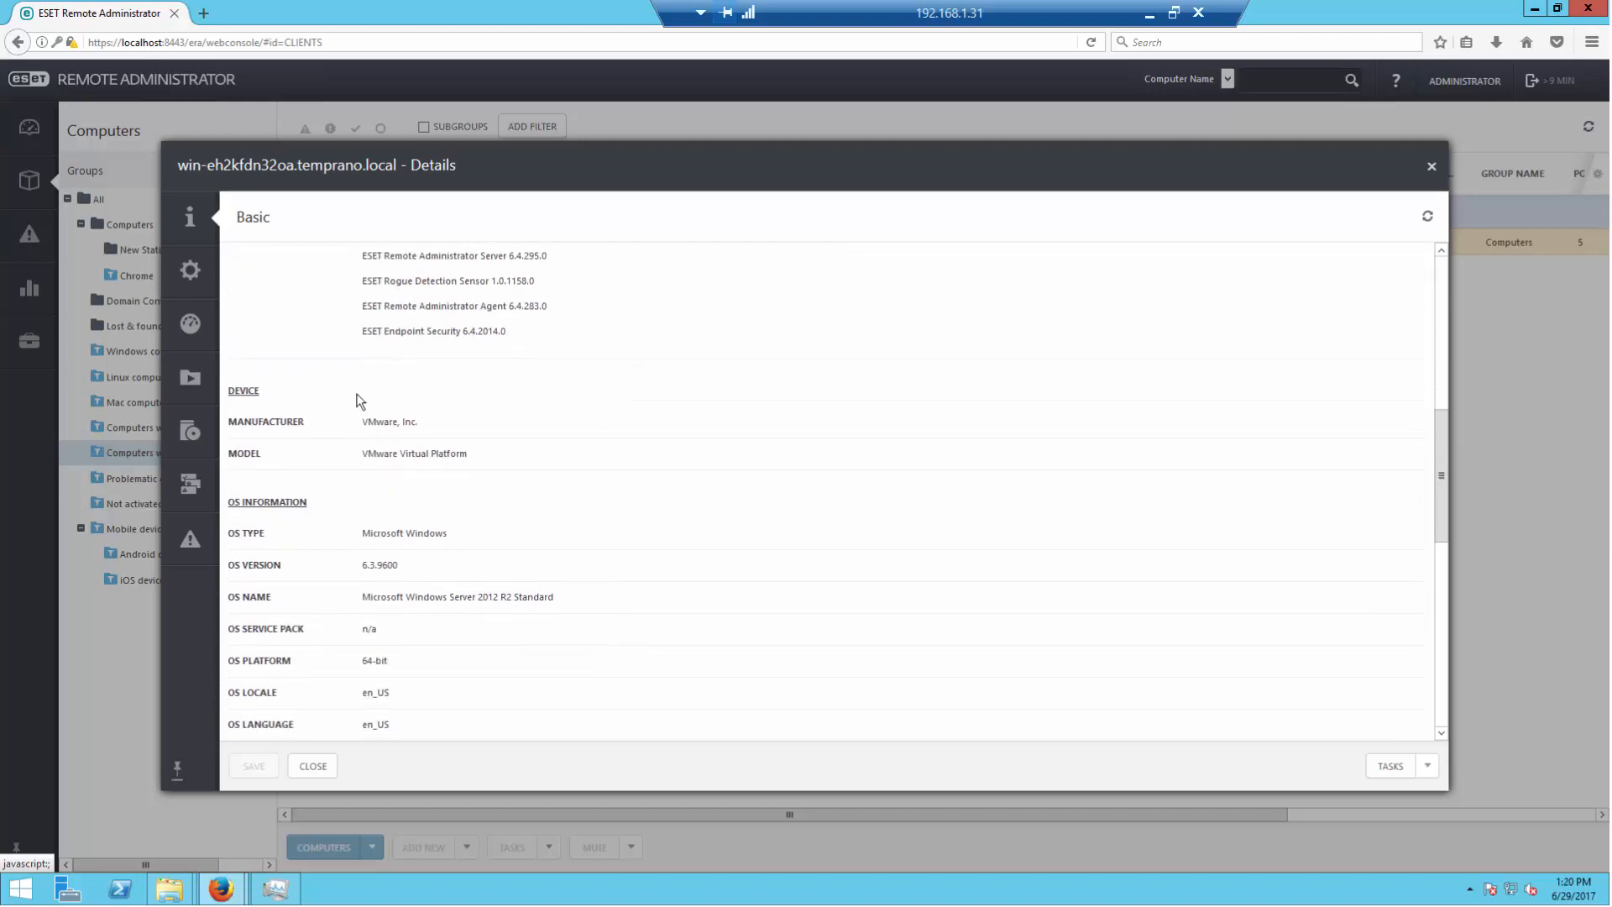
{"action": "scroll", "coordinate": [447, 288], "scroll_direction": "down", "scroll_amount": 2}
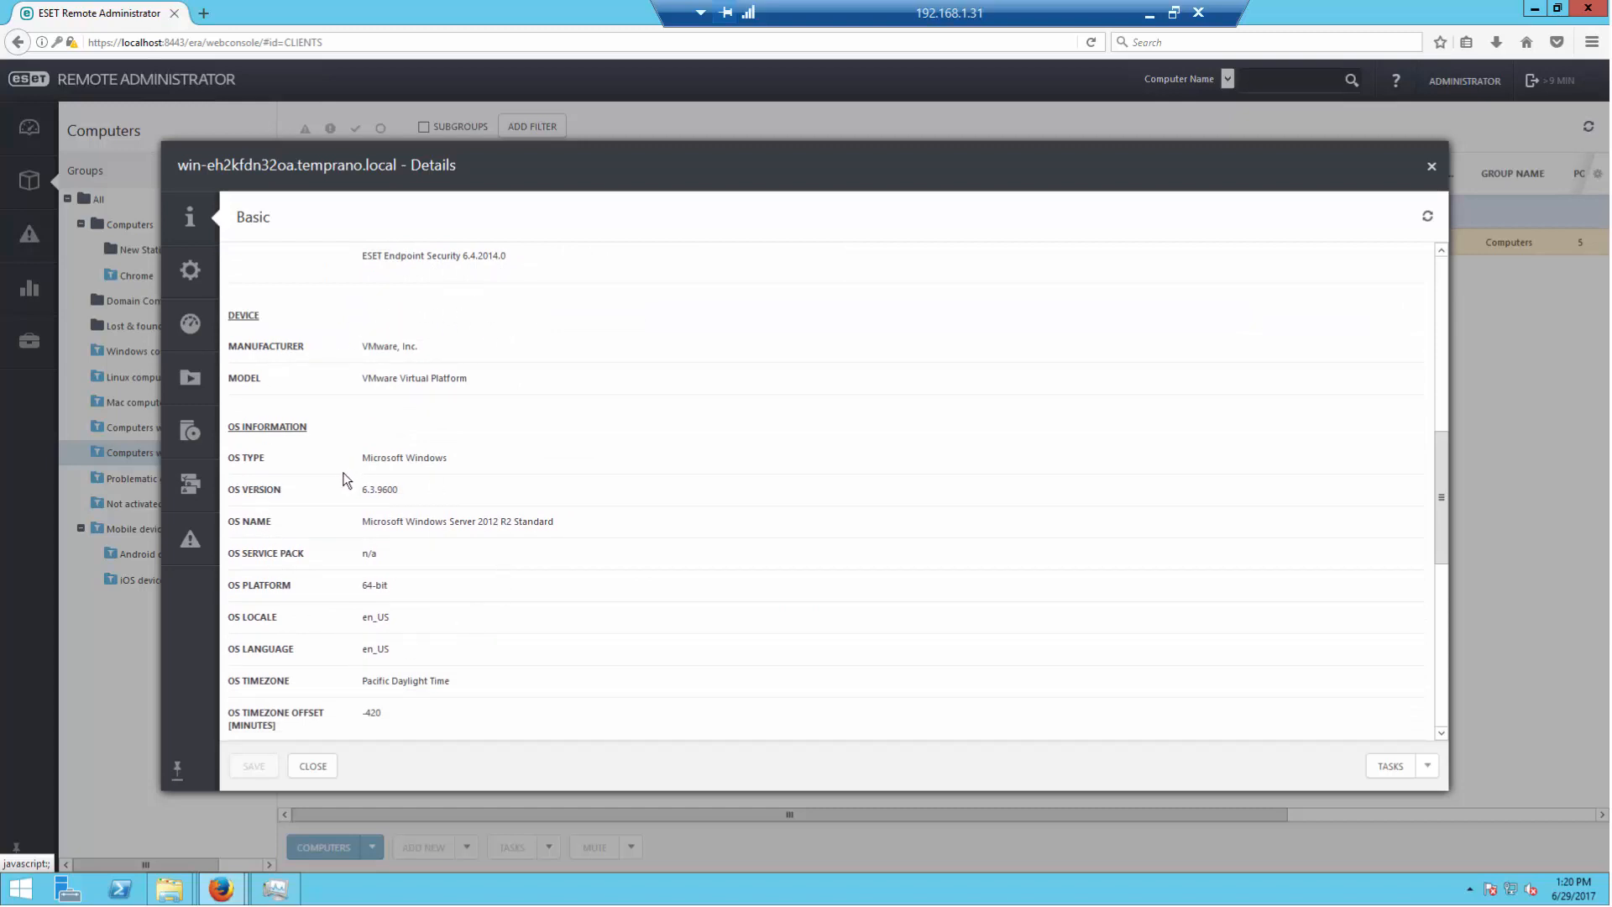
{"action": "scroll", "coordinate": [342, 479], "scroll_direction": "down", "scroll_amount": 5}
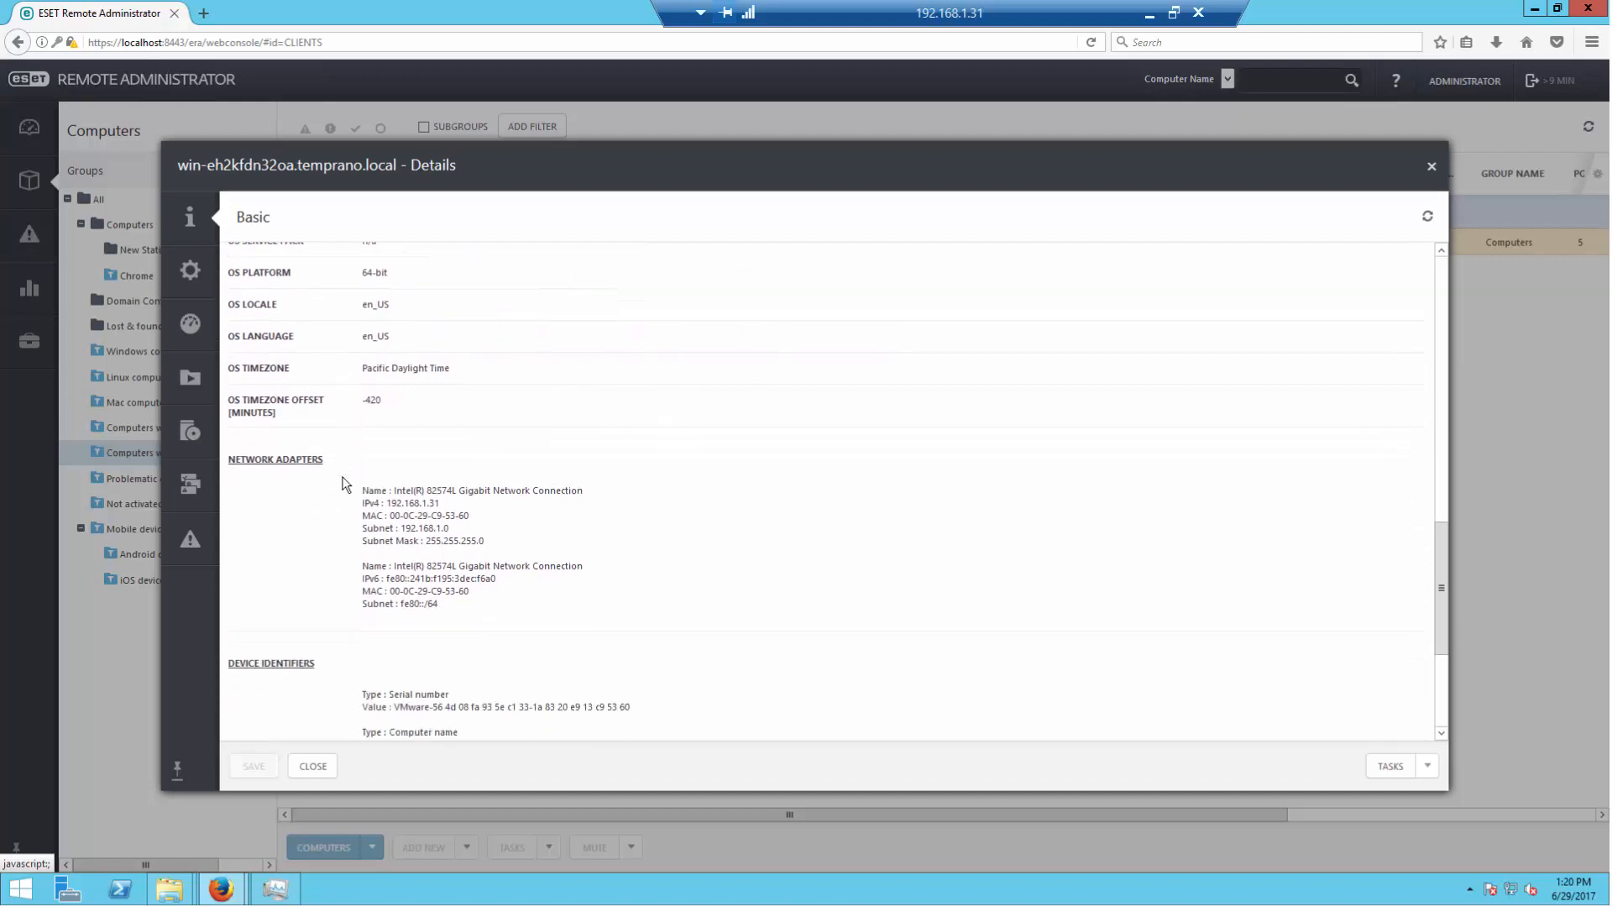
{"action": "scroll", "coordinate": [342, 482], "scroll_direction": "down", "scroll_amount": 3}
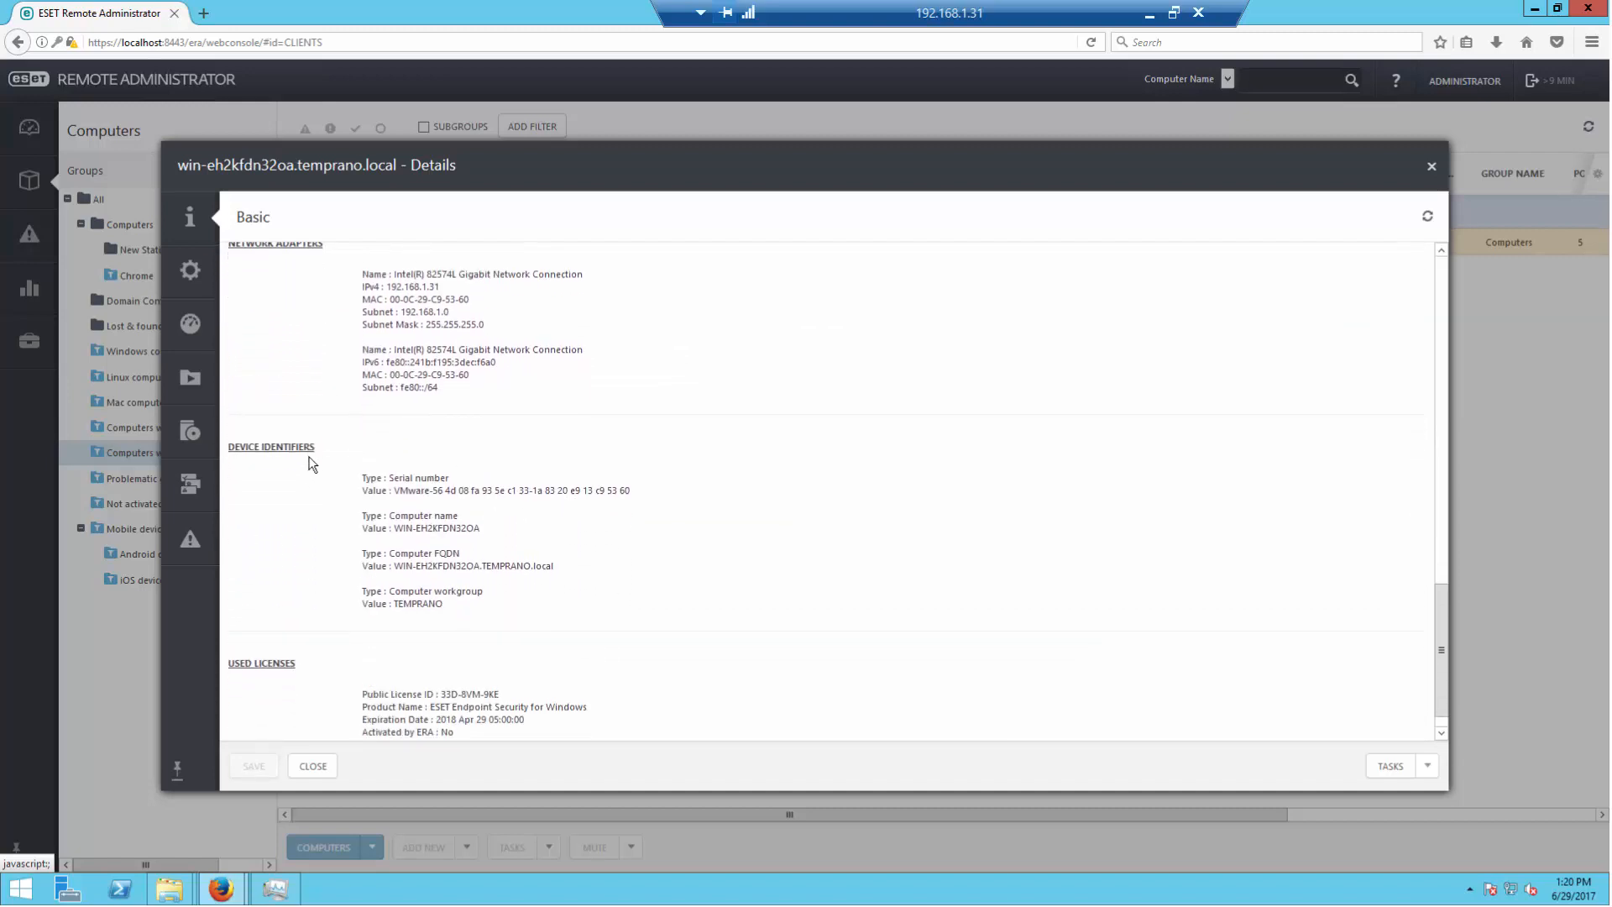
{"action": "scroll", "coordinate": [312, 464], "scroll_direction": "down", "scroll_amount": 1}
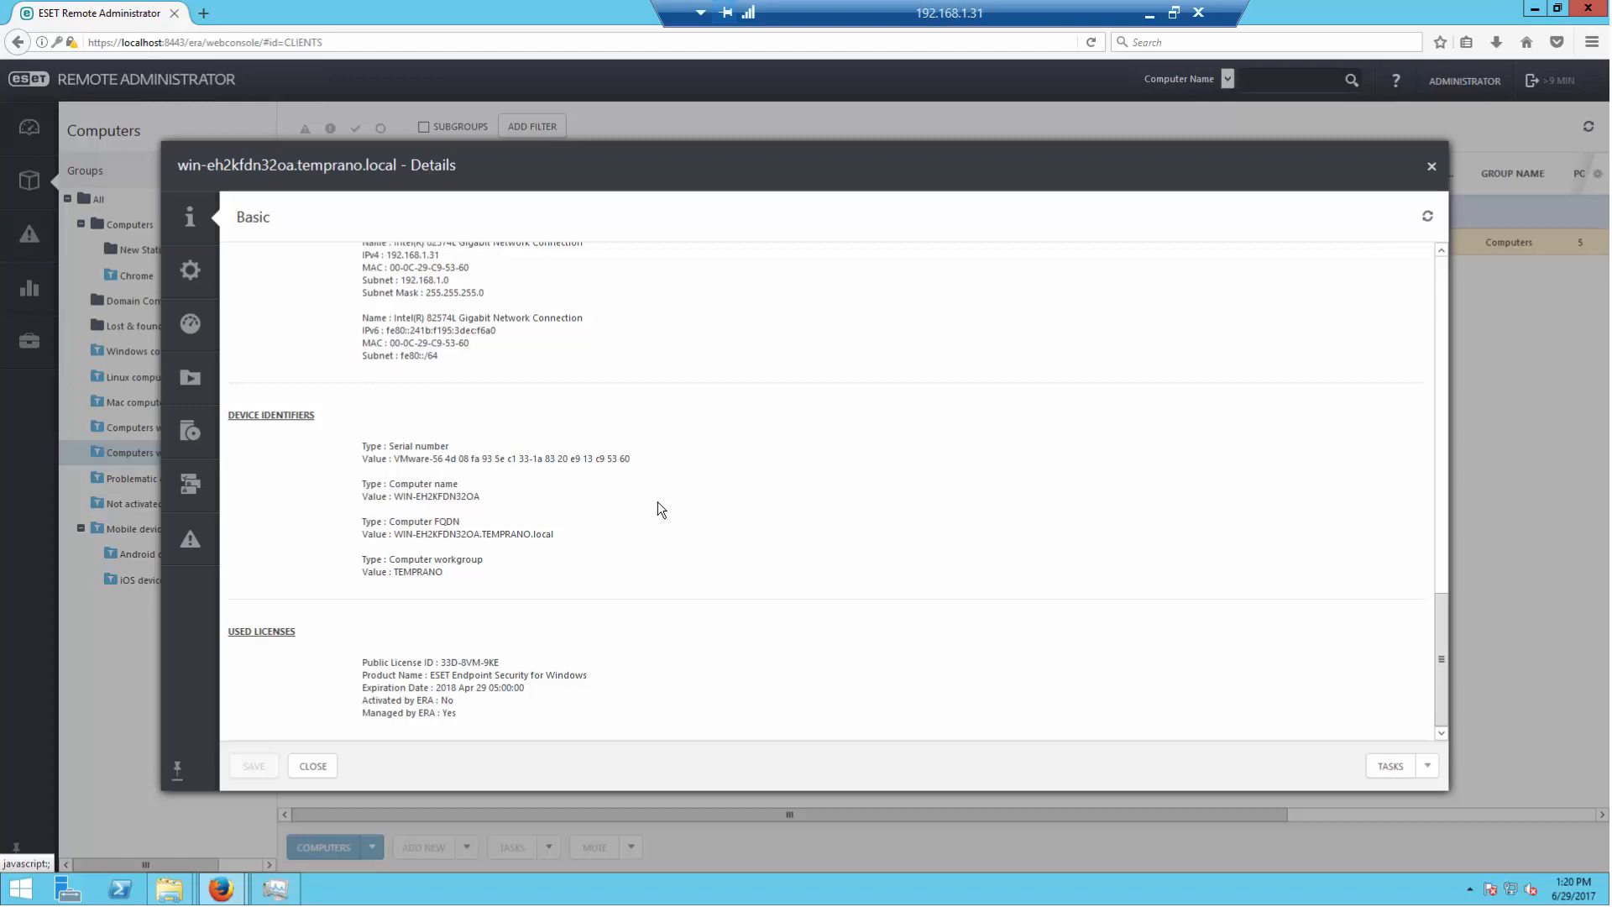
Step: Review the computer's Task Executions, Installed Applications, Alerts, and Threats and Quarantine details
{"action": "mouse_move", "coordinate": [198, 280]}
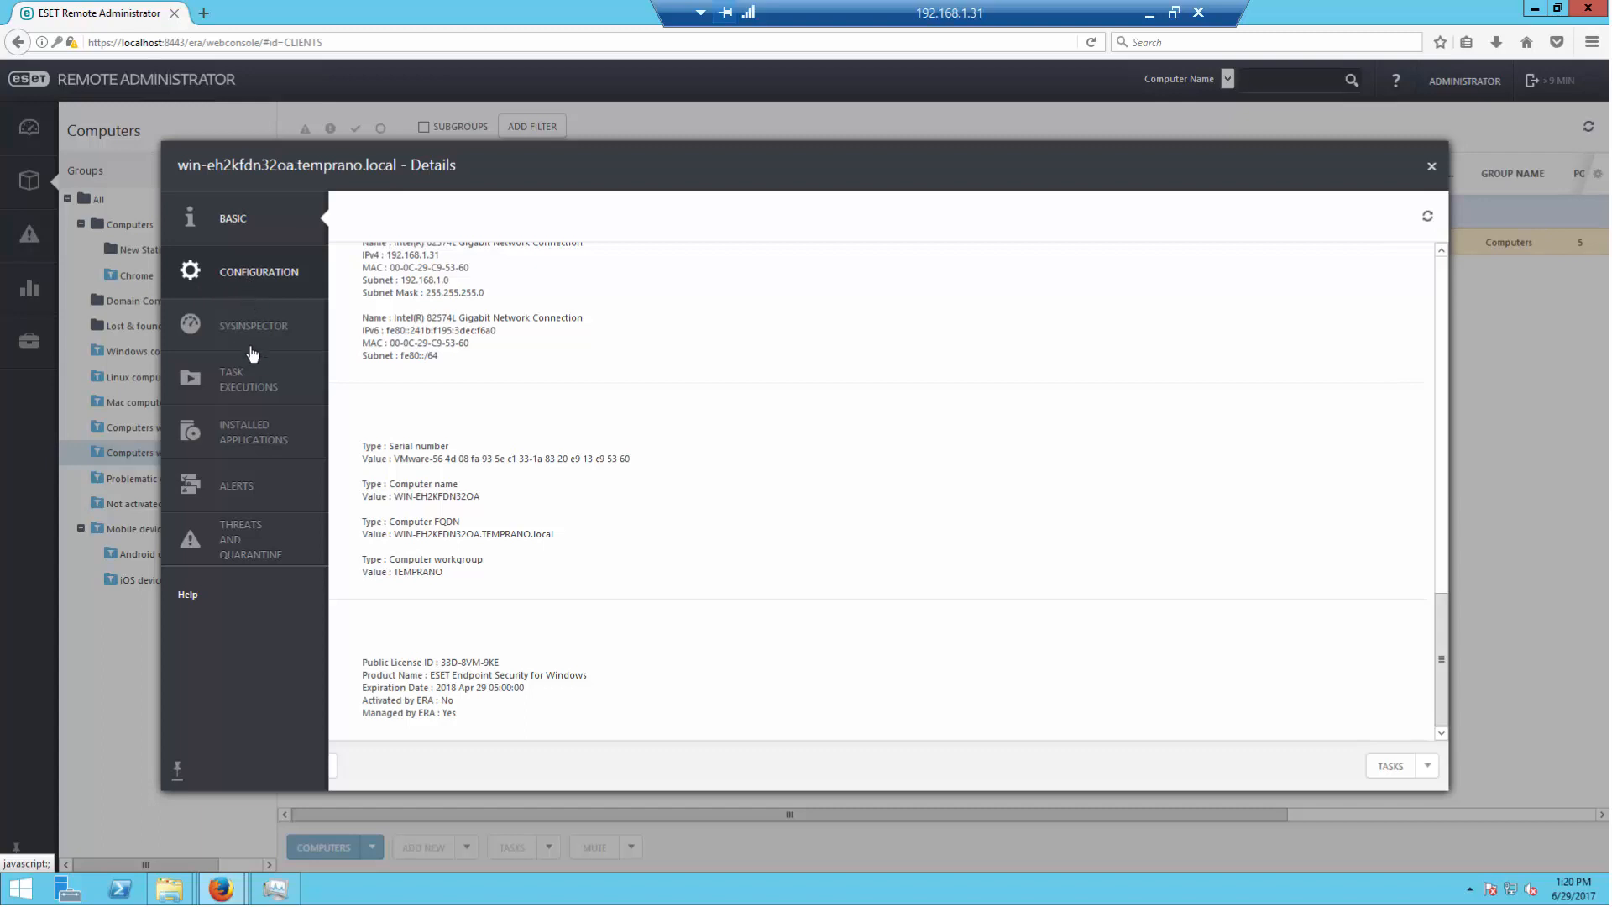
{"action": "left_click", "coordinate": [241, 396]}
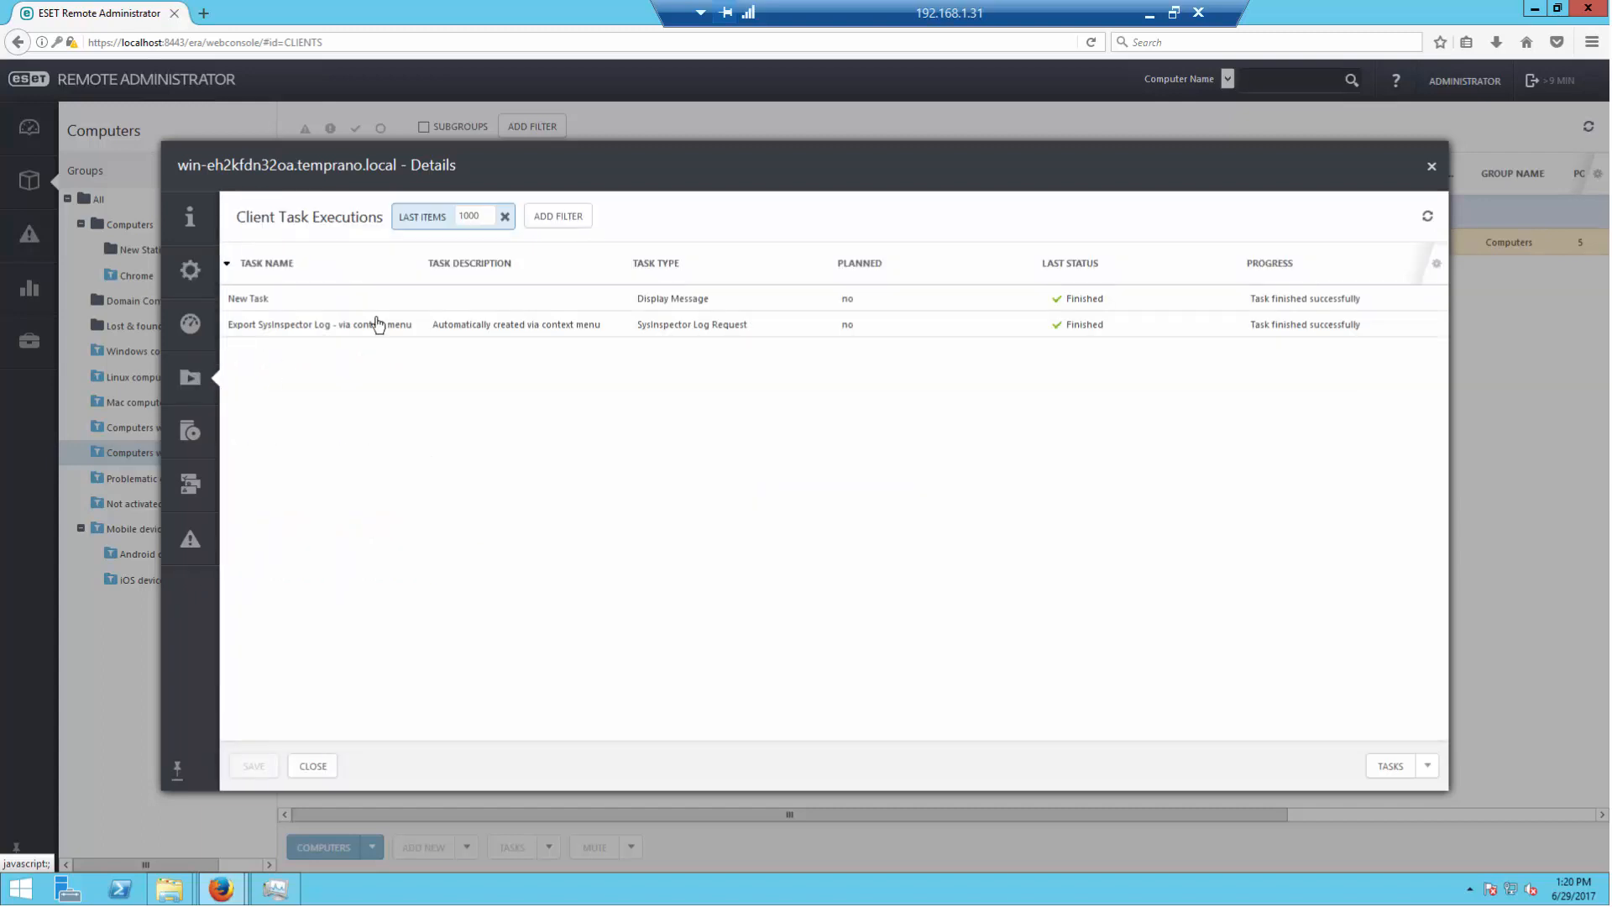
{"action": "mouse_move", "coordinate": [198, 420]}
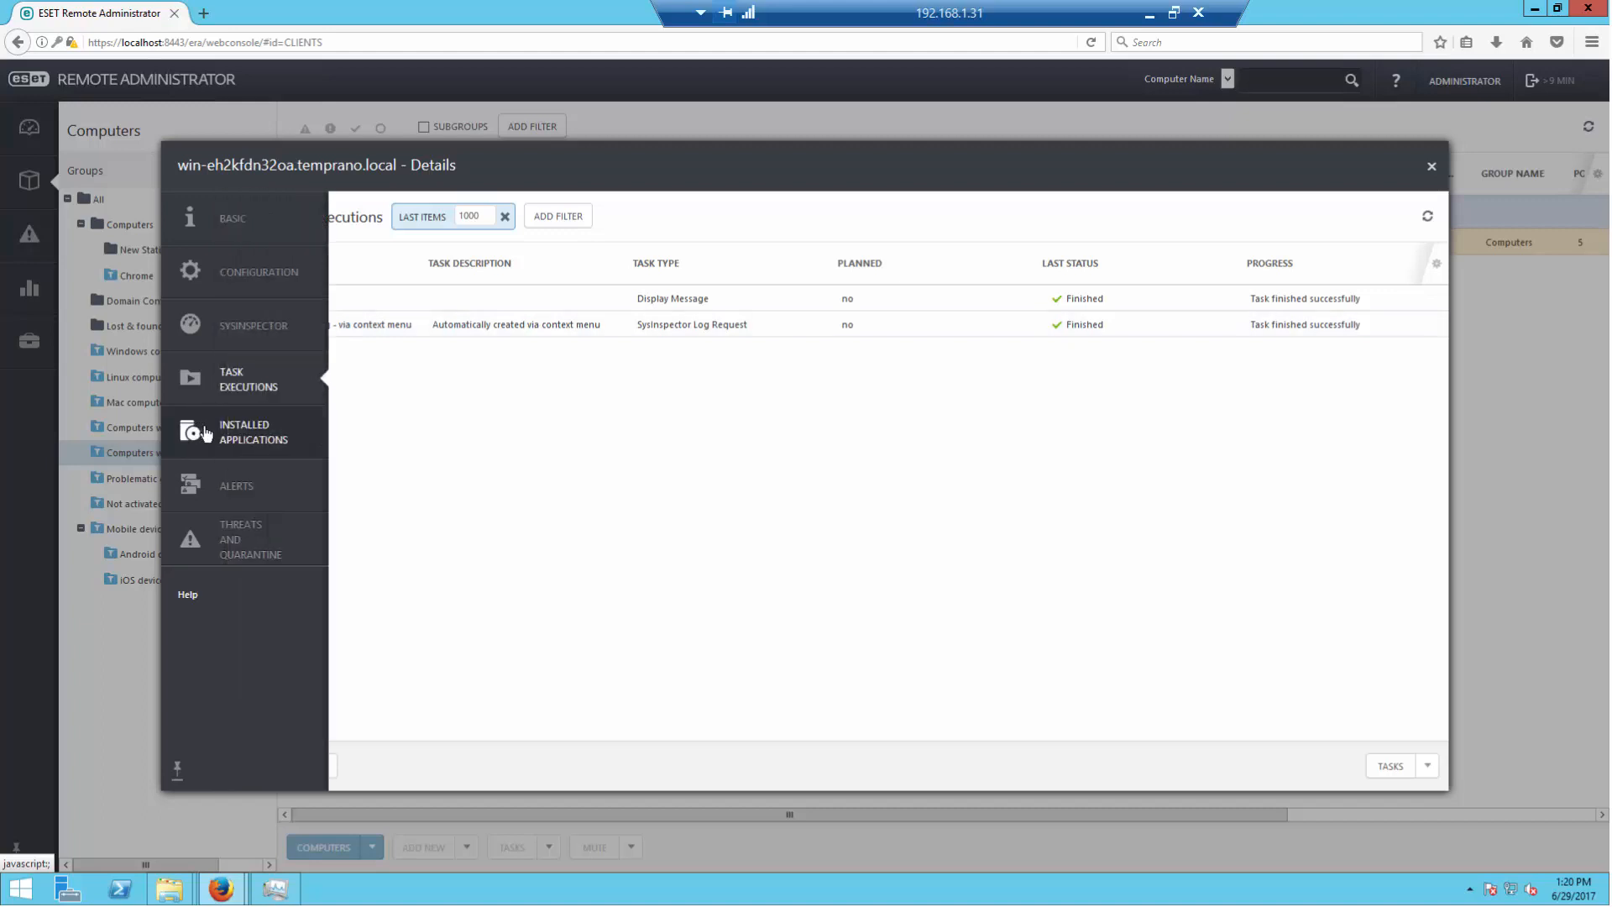
{"action": "left_click", "coordinate": [245, 451]}
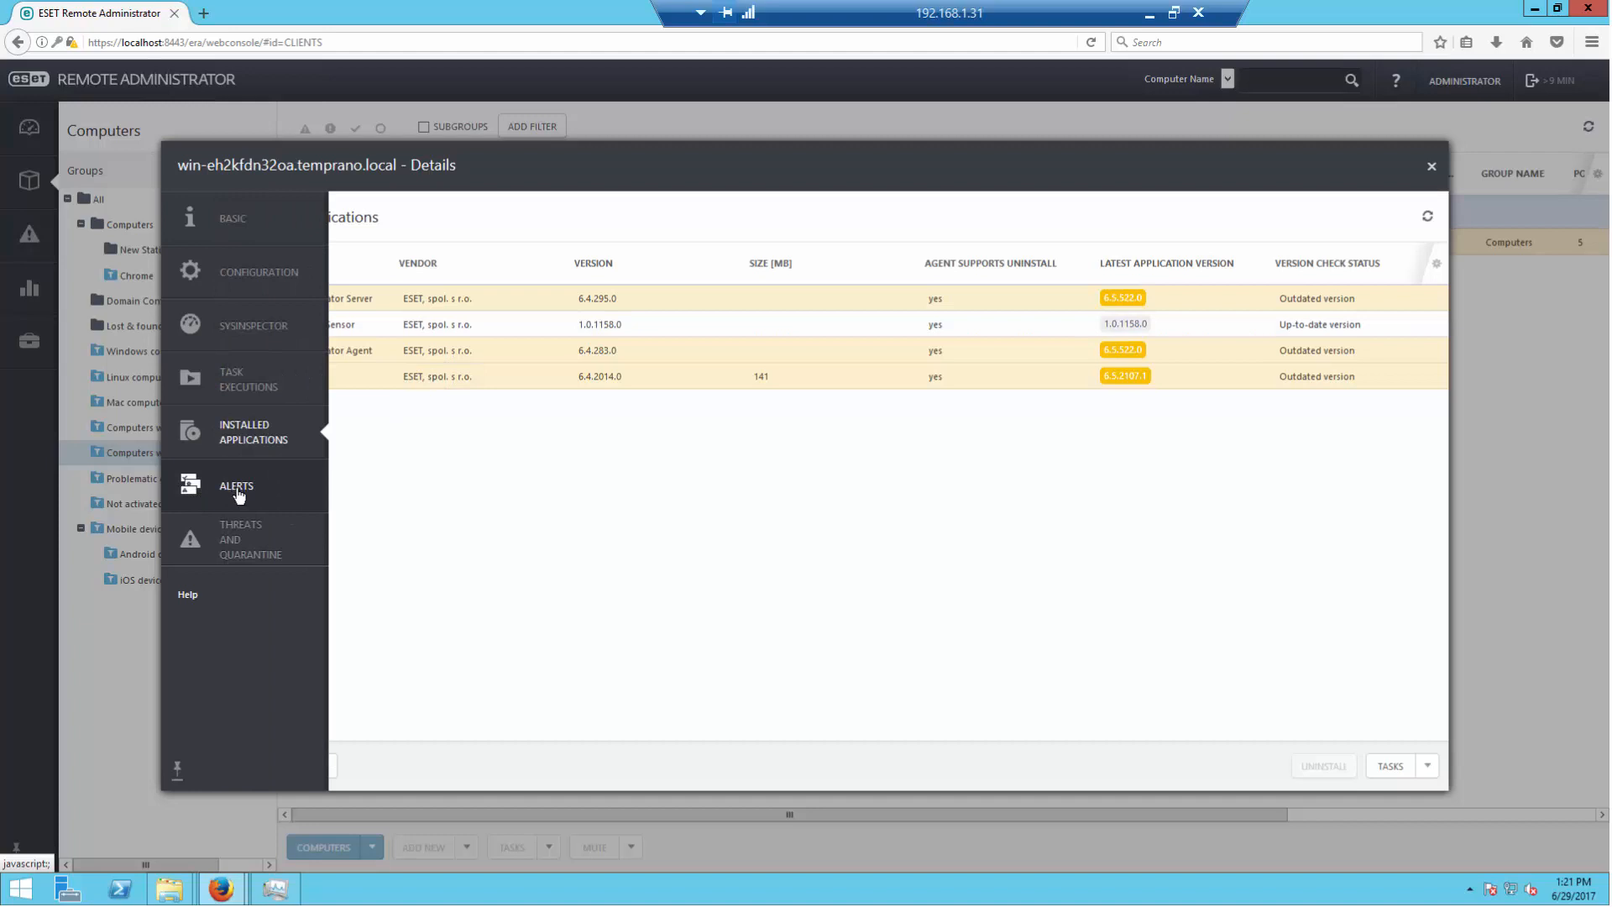
{"action": "left_click", "coordinate": [237, 491]}
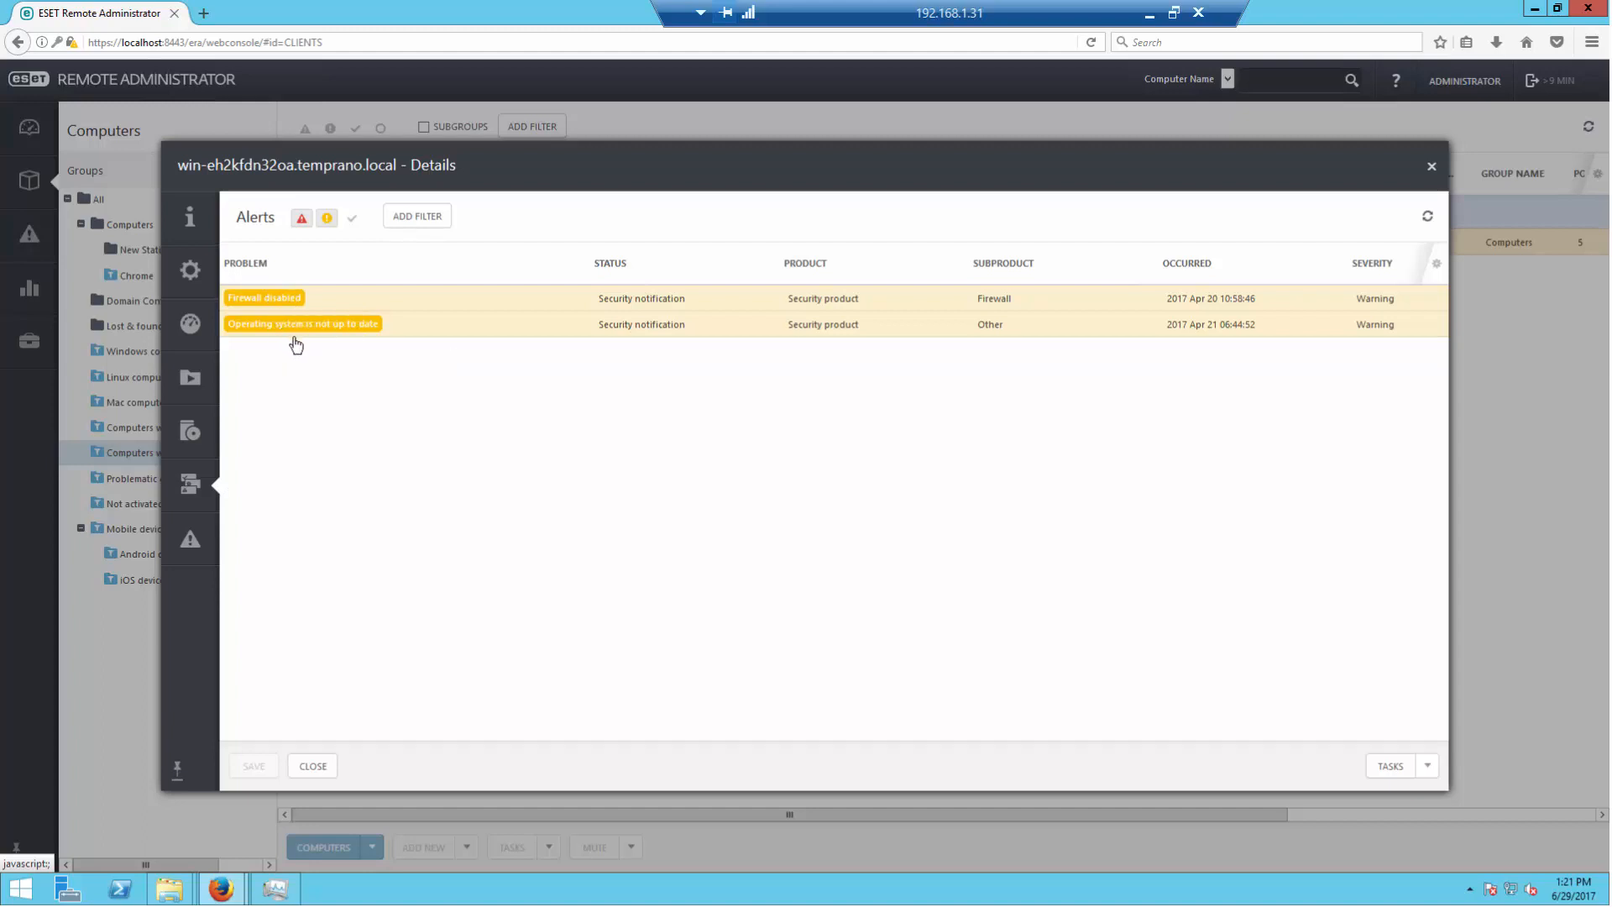
{"action": "mouse_move", "coordinate": [193, 550]}
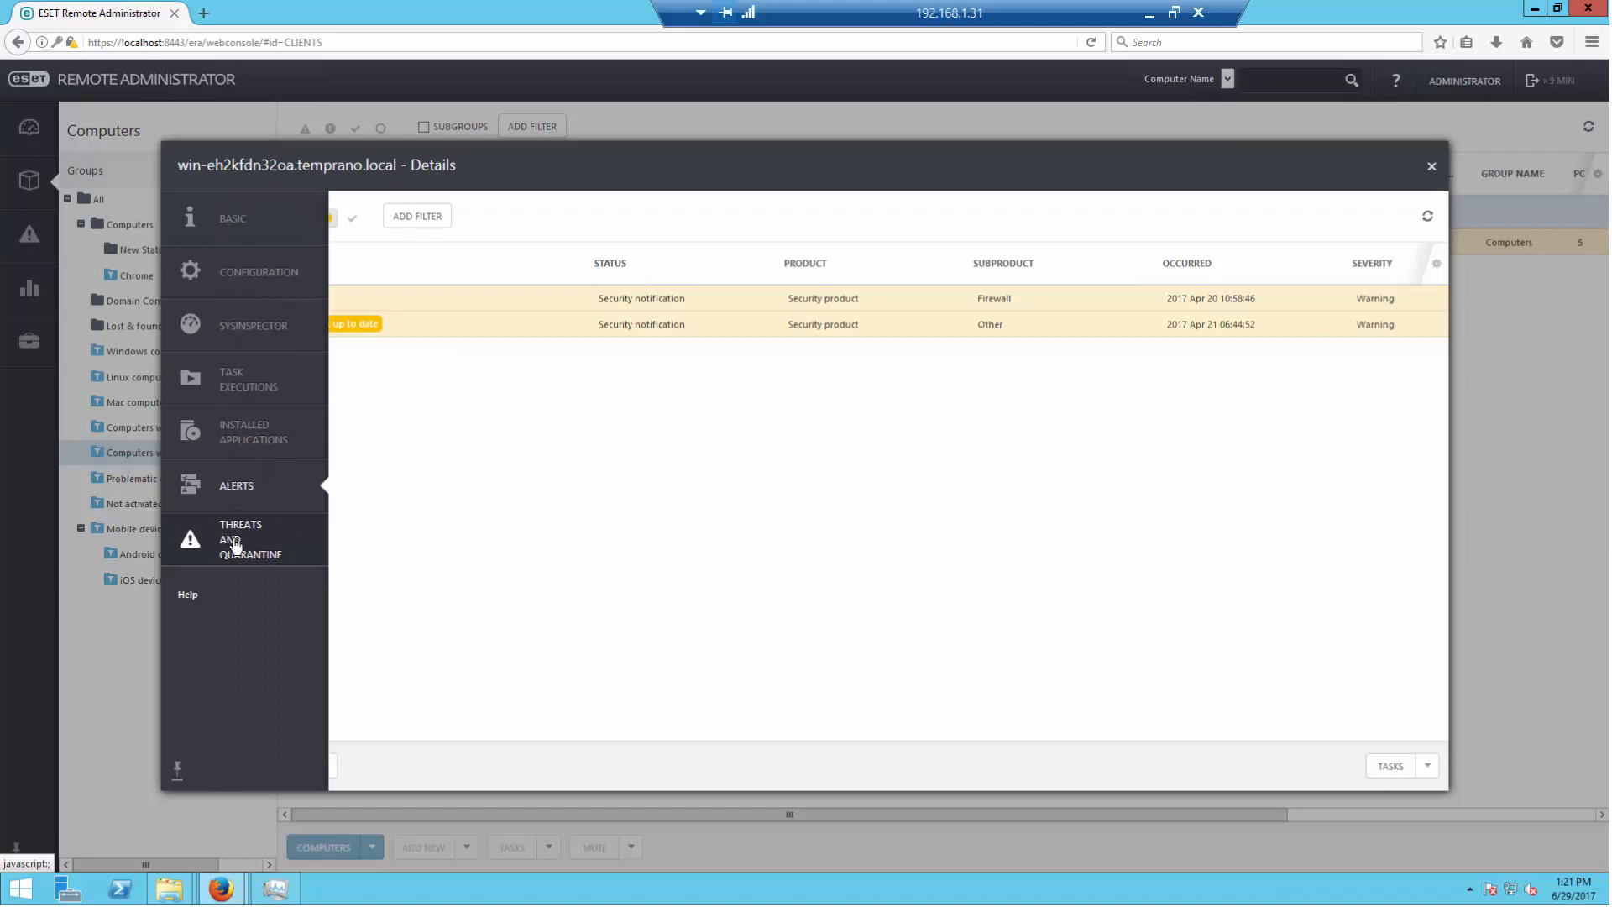
{"action": "left_click", "coordinate": [236, 544]}
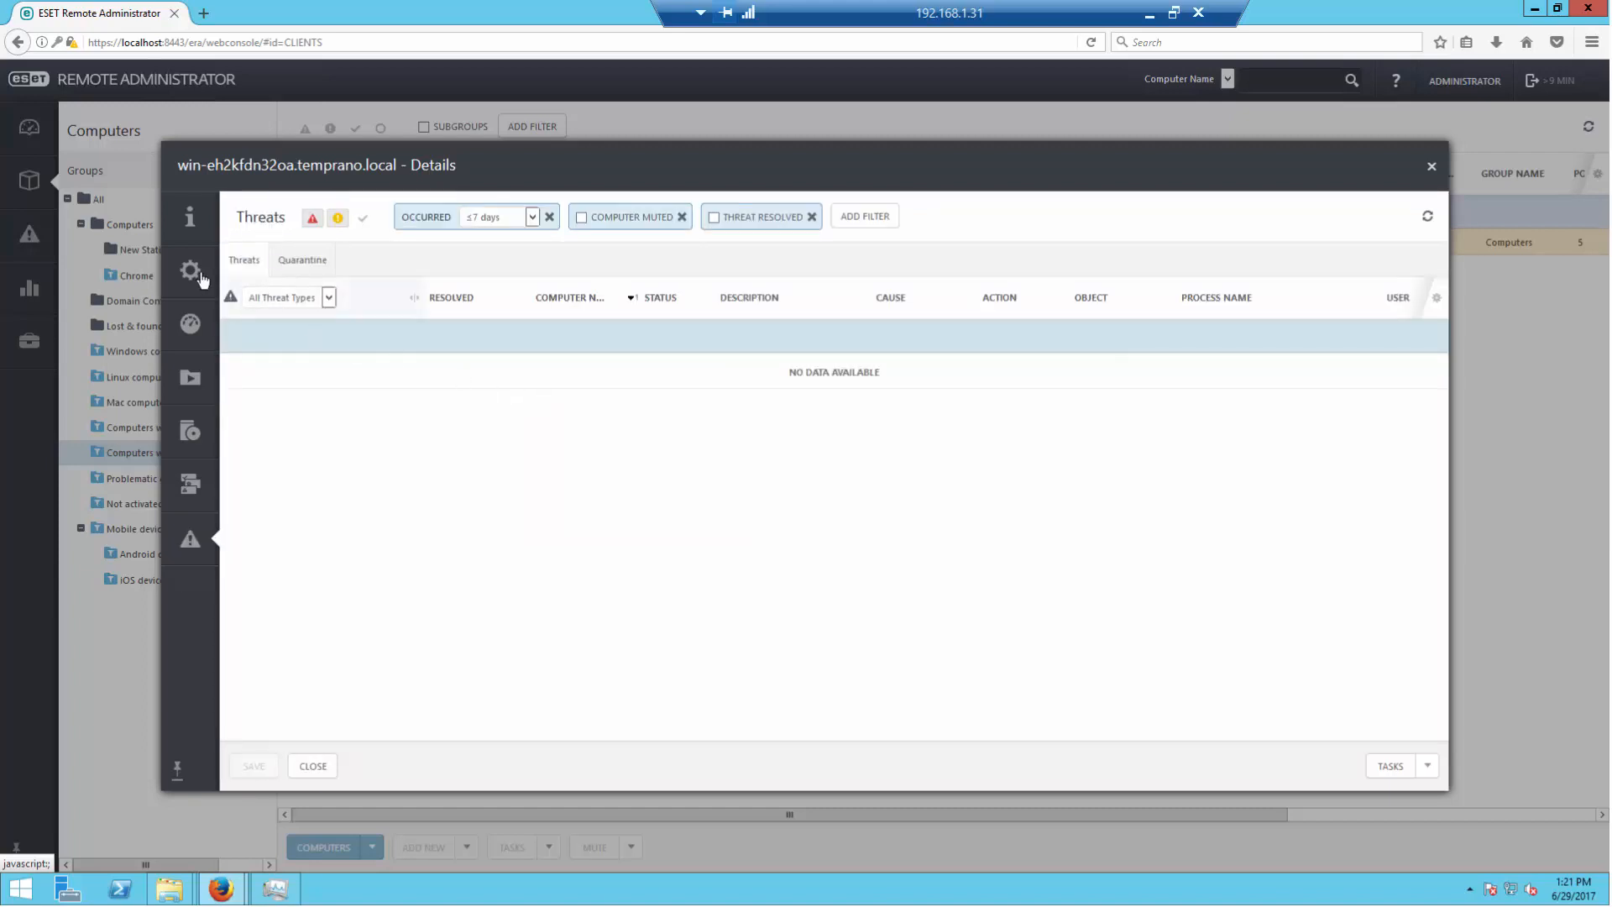
Step: Open the computer's stored SysInspector log in the SysInspector Log Viewer
{"action": "mouse_move", "coordinate": [231, 278]}
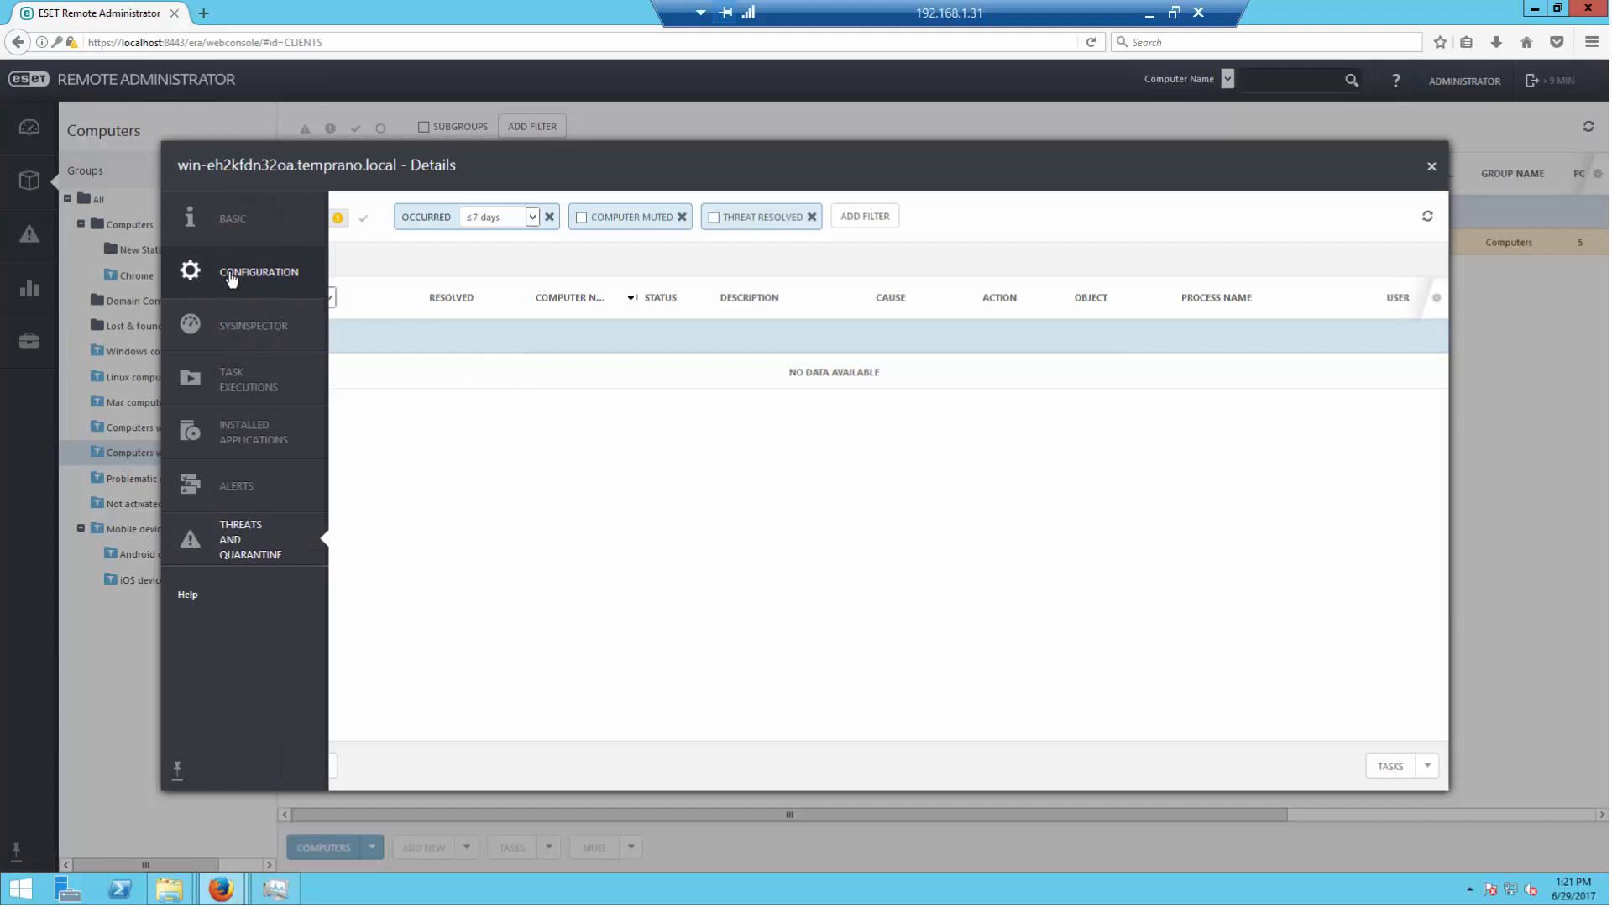
{"action": "left_click", "coordinate": [255, 328]}
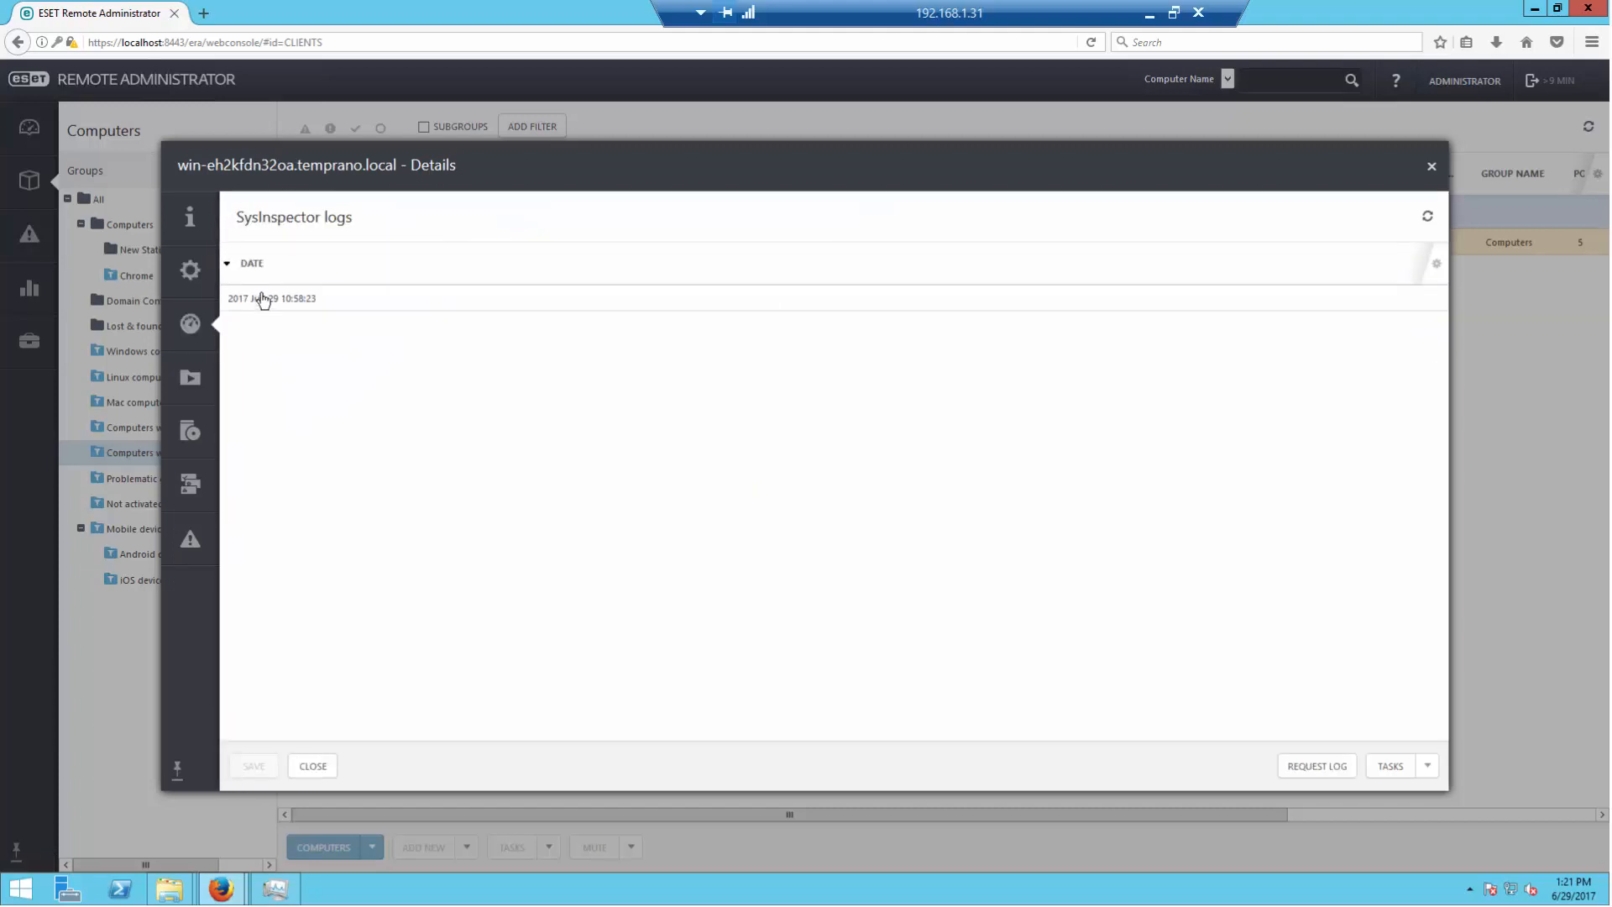
{"action": "left_click", "coordinate": [258, 299]}
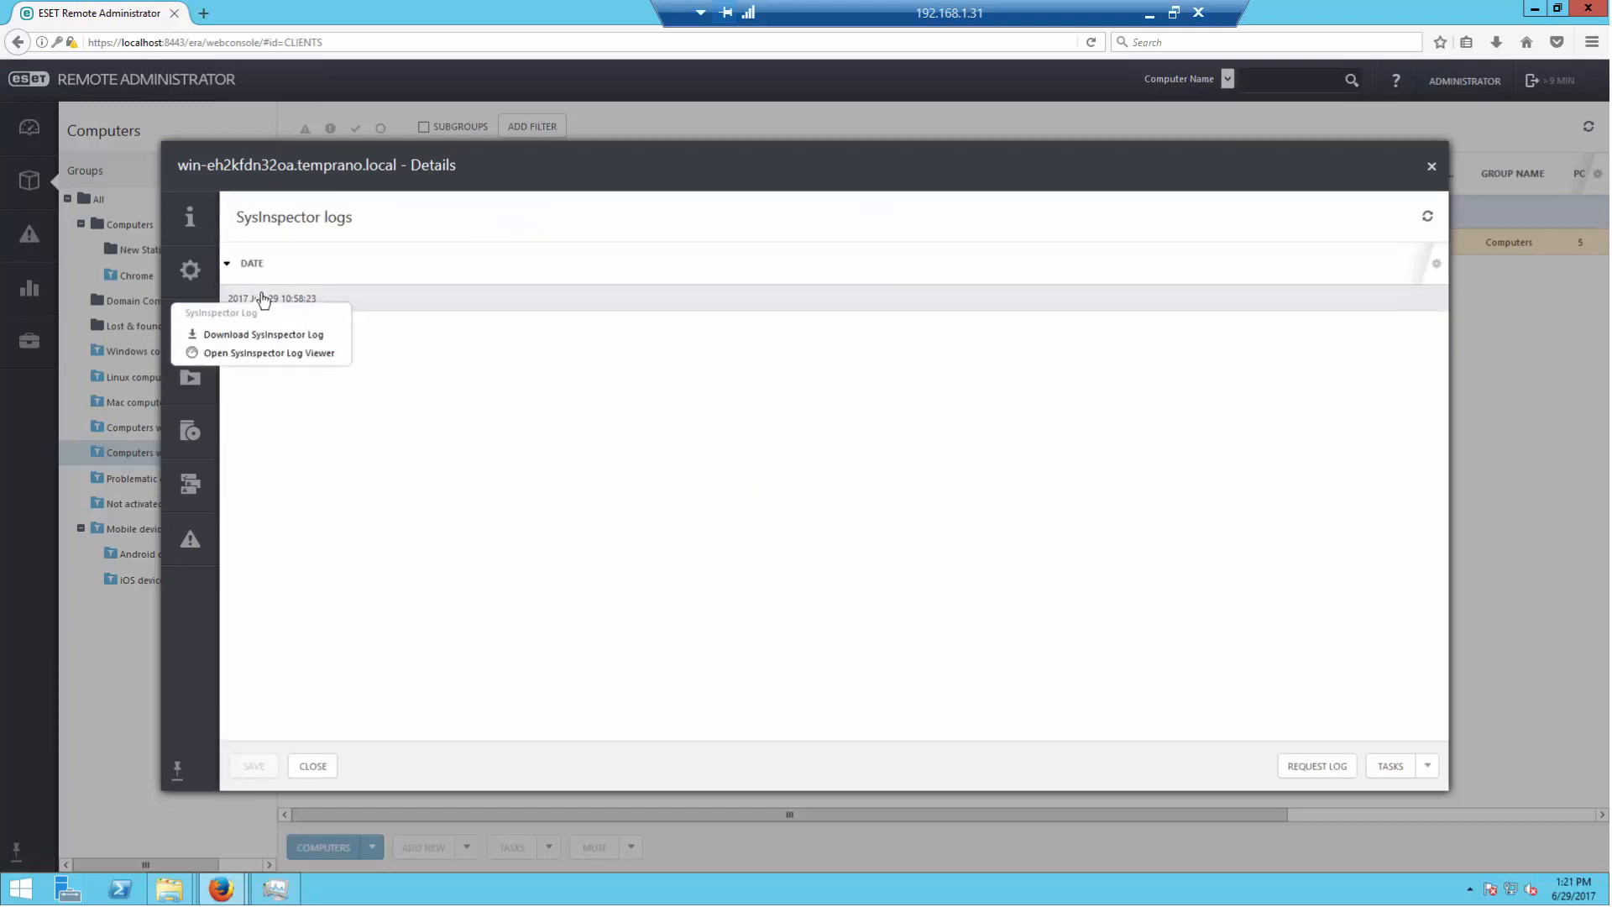
{"action": "left_click", "coordinate": [267, 353]}
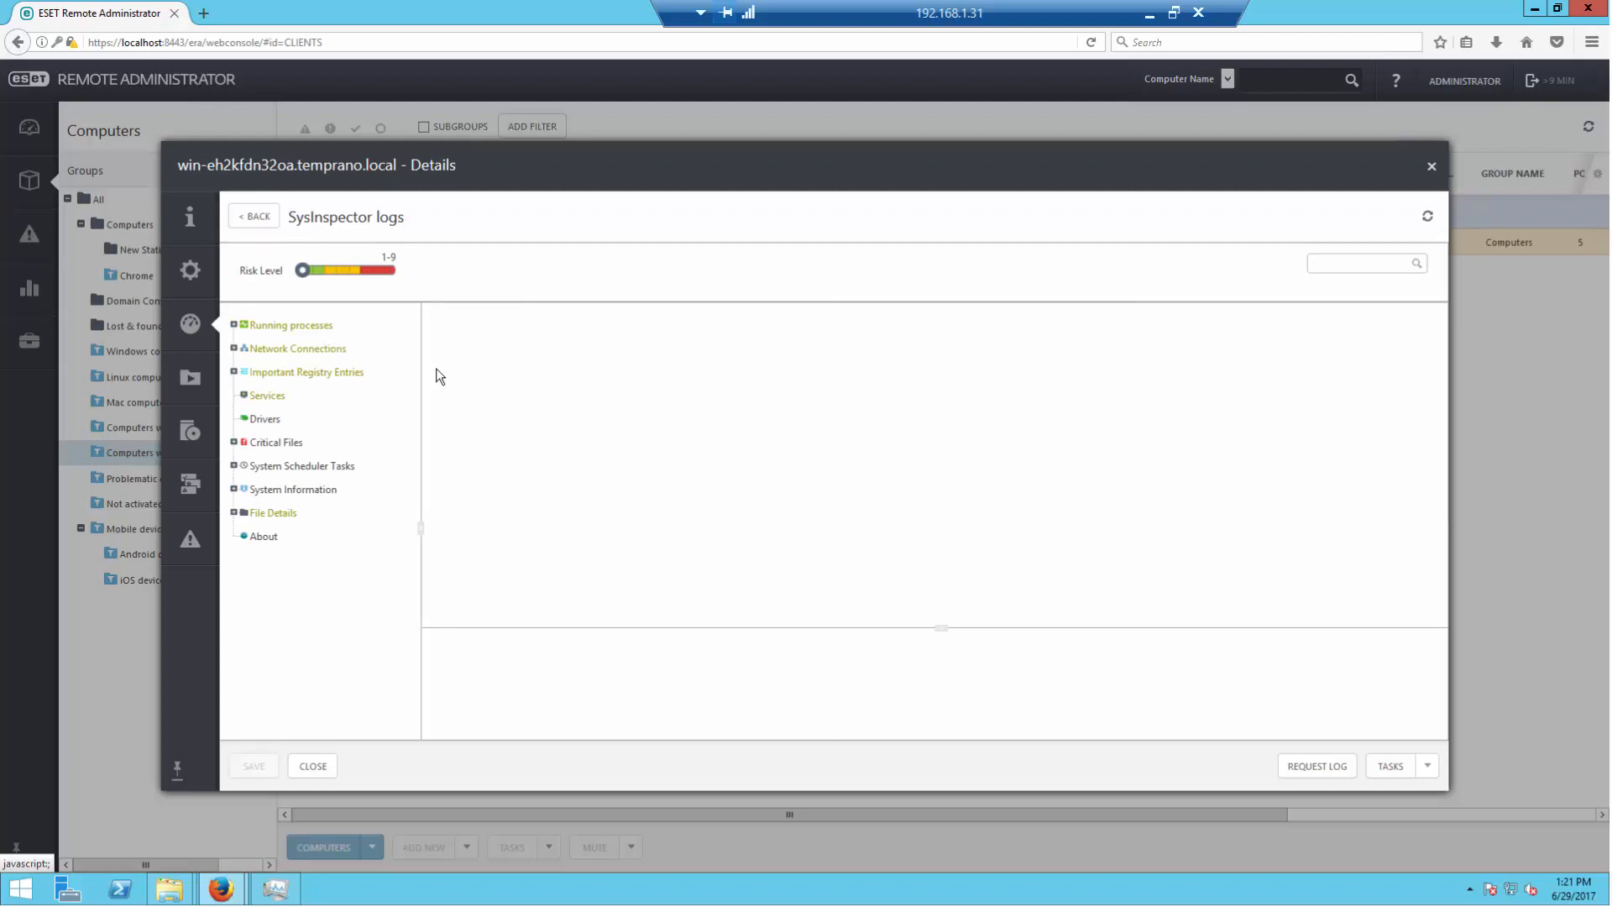
Step: Examine the running processes, network connections and file details recorded in the SysInspector log
{"action": "double_click", "coordinate": [282, 334]}
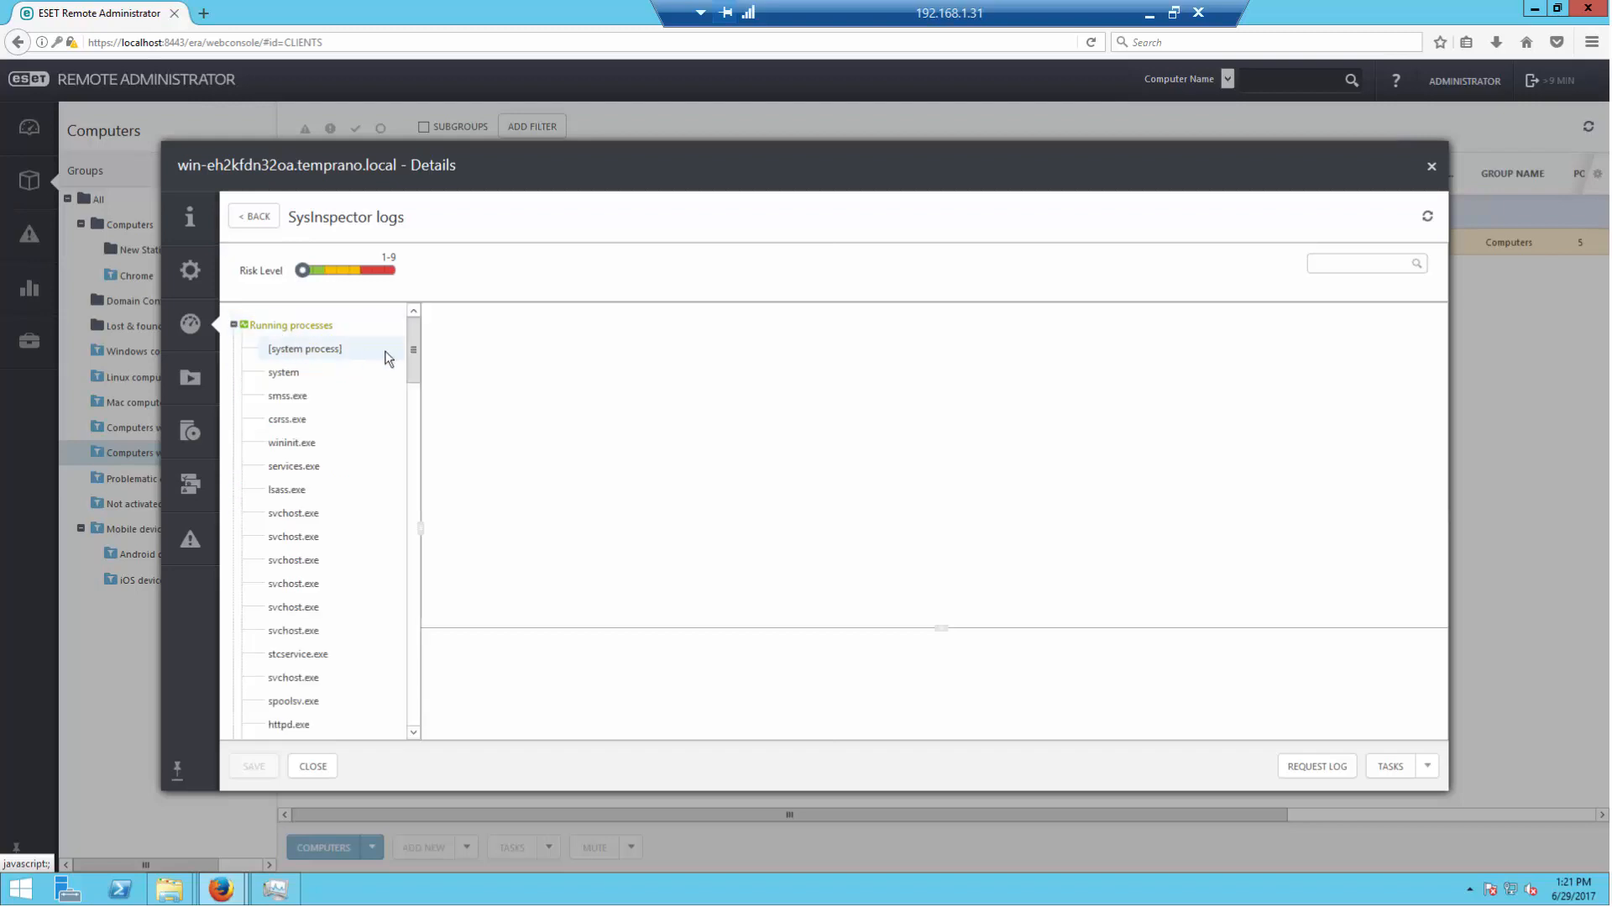
{"action": "scroll", "coordinate": [411, 377], "scroll_direction": "down", "scroll_amount": 3}
{"action": "scroll", "coordinate": [418, 329], "scroll_direction": "up", "scroll_amount": 3}
{"action": "left_click", "coordinate": [235, 324]}
{"action": "double_click", "coordinate": [256, 352]}
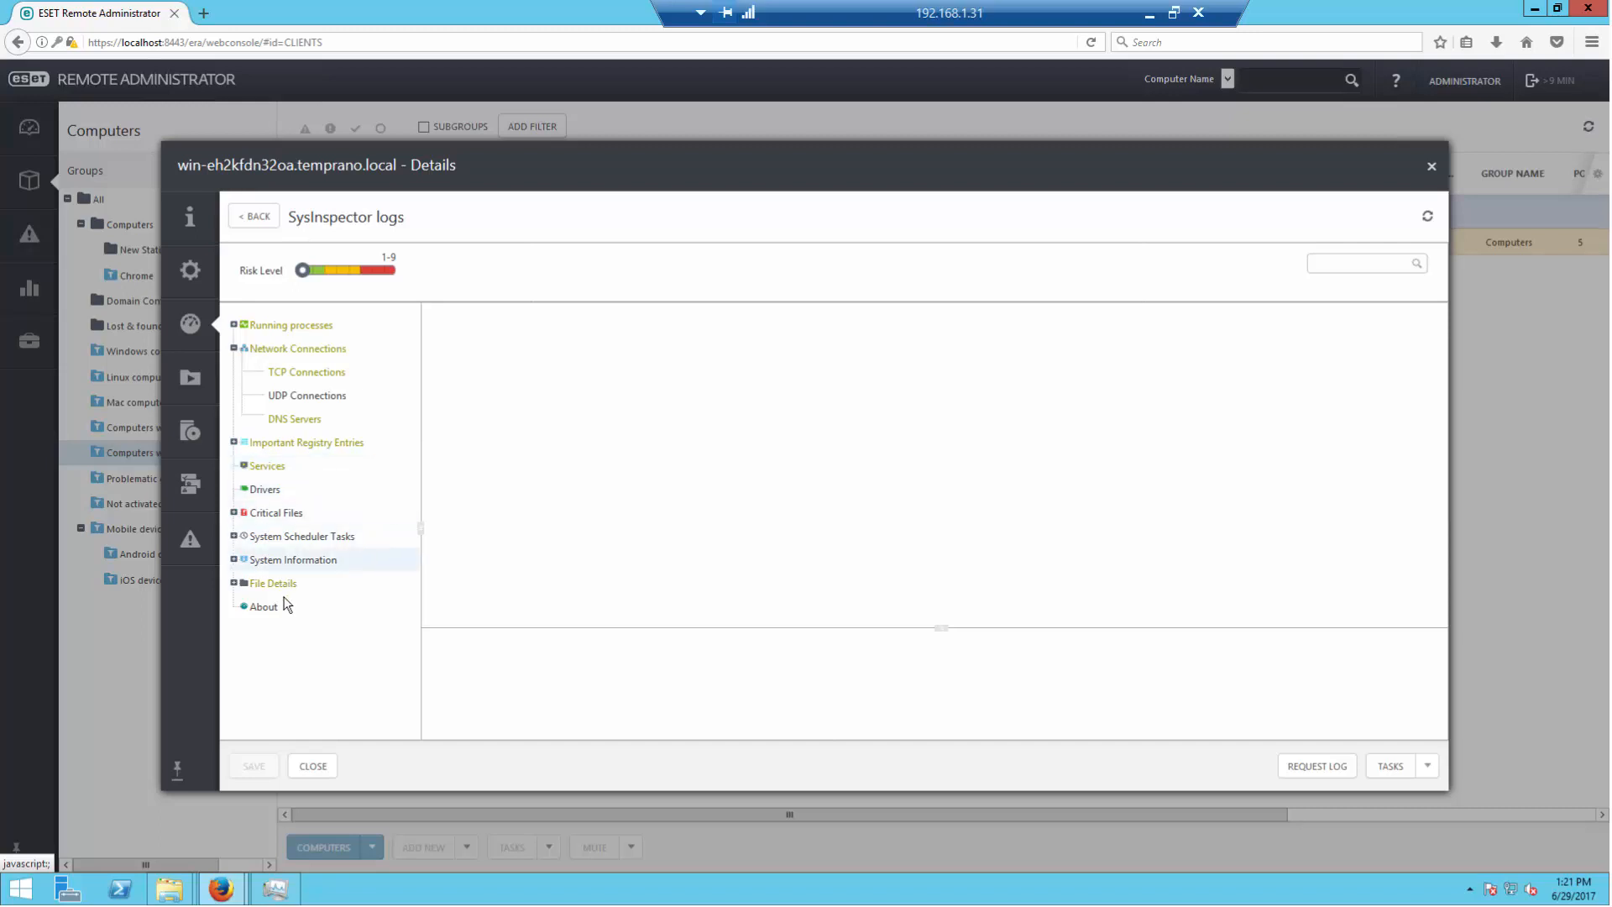
{"action": "left_click", "coordinate": [233, 583]}
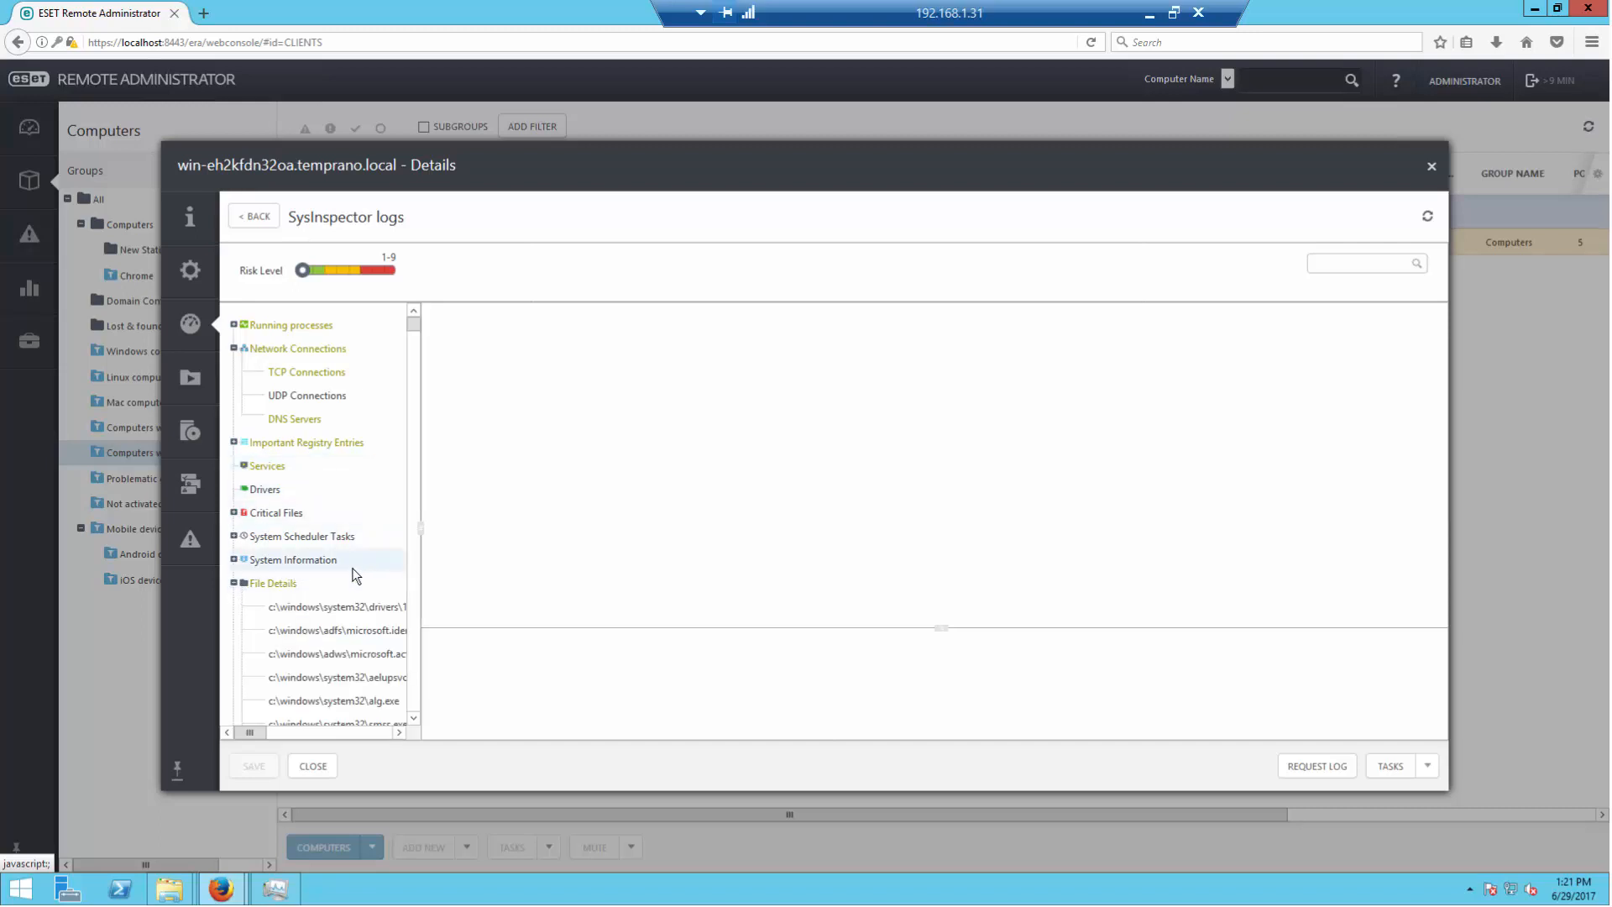
{"action": "scroll", "coordinate": [334, 528], "scroll_direction": "down", "scroll_amount": 10}
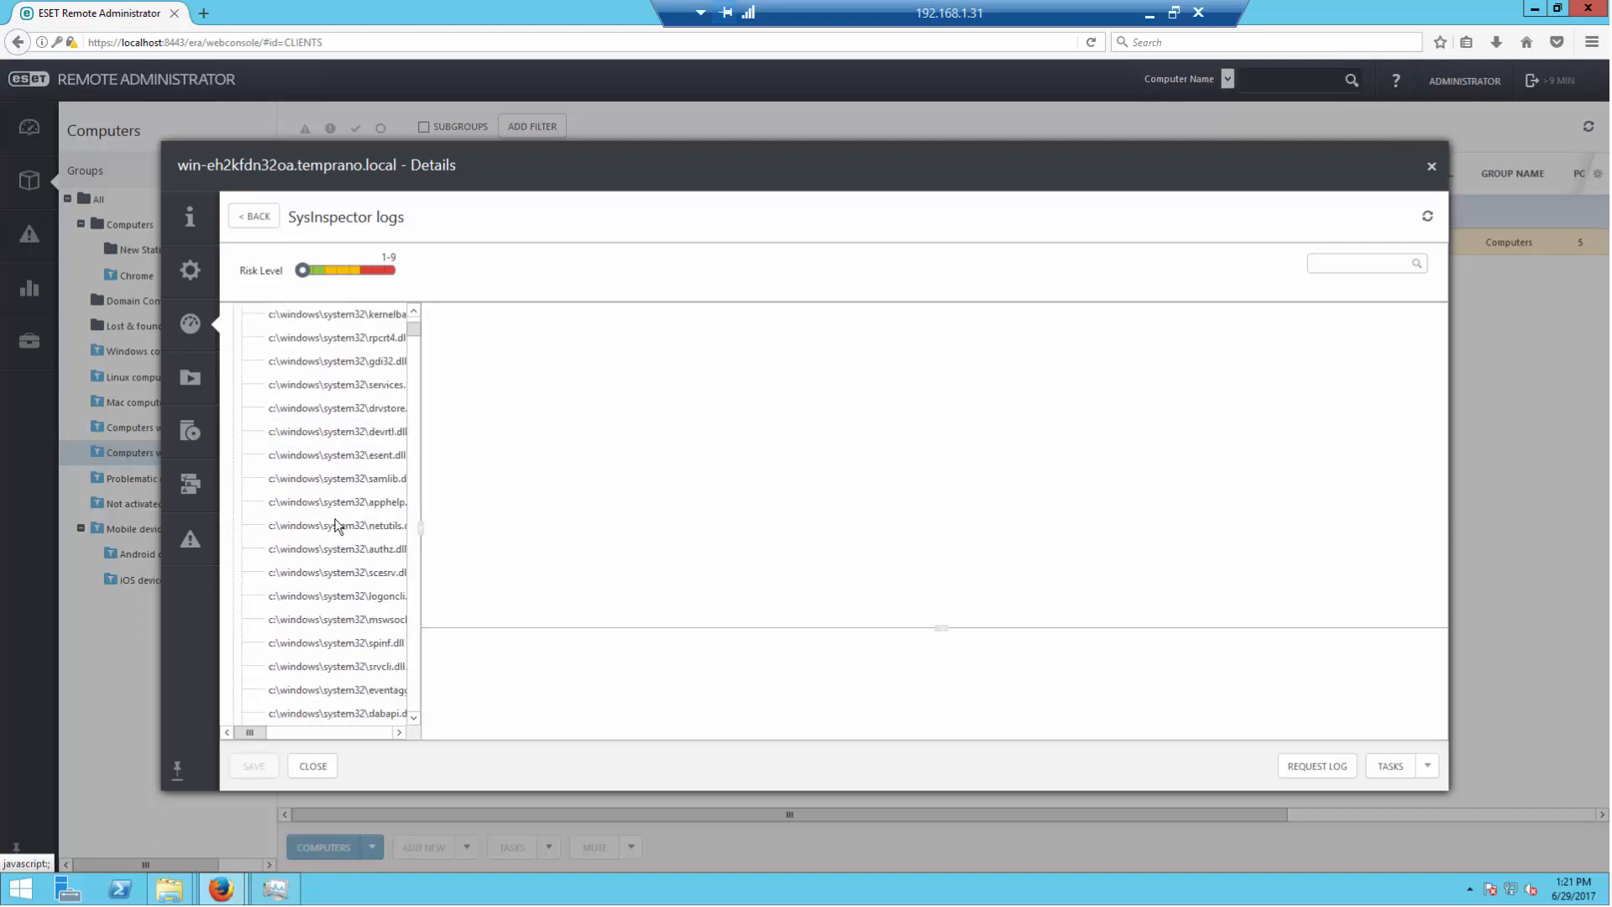
Step: Adjust the SysInspector log's risk level filter, list its Critical Files entries, and close the computer's details
{"action": "mouse_move", "coordinate": [303, 270]}
{"action": "left_mouse_down"}
{"action": "mouse_move", "coordinate": [399, 275]}
{"action": "mouse_move", "coordinate": [308, 288]}
{"action": "left_mouse_up"}
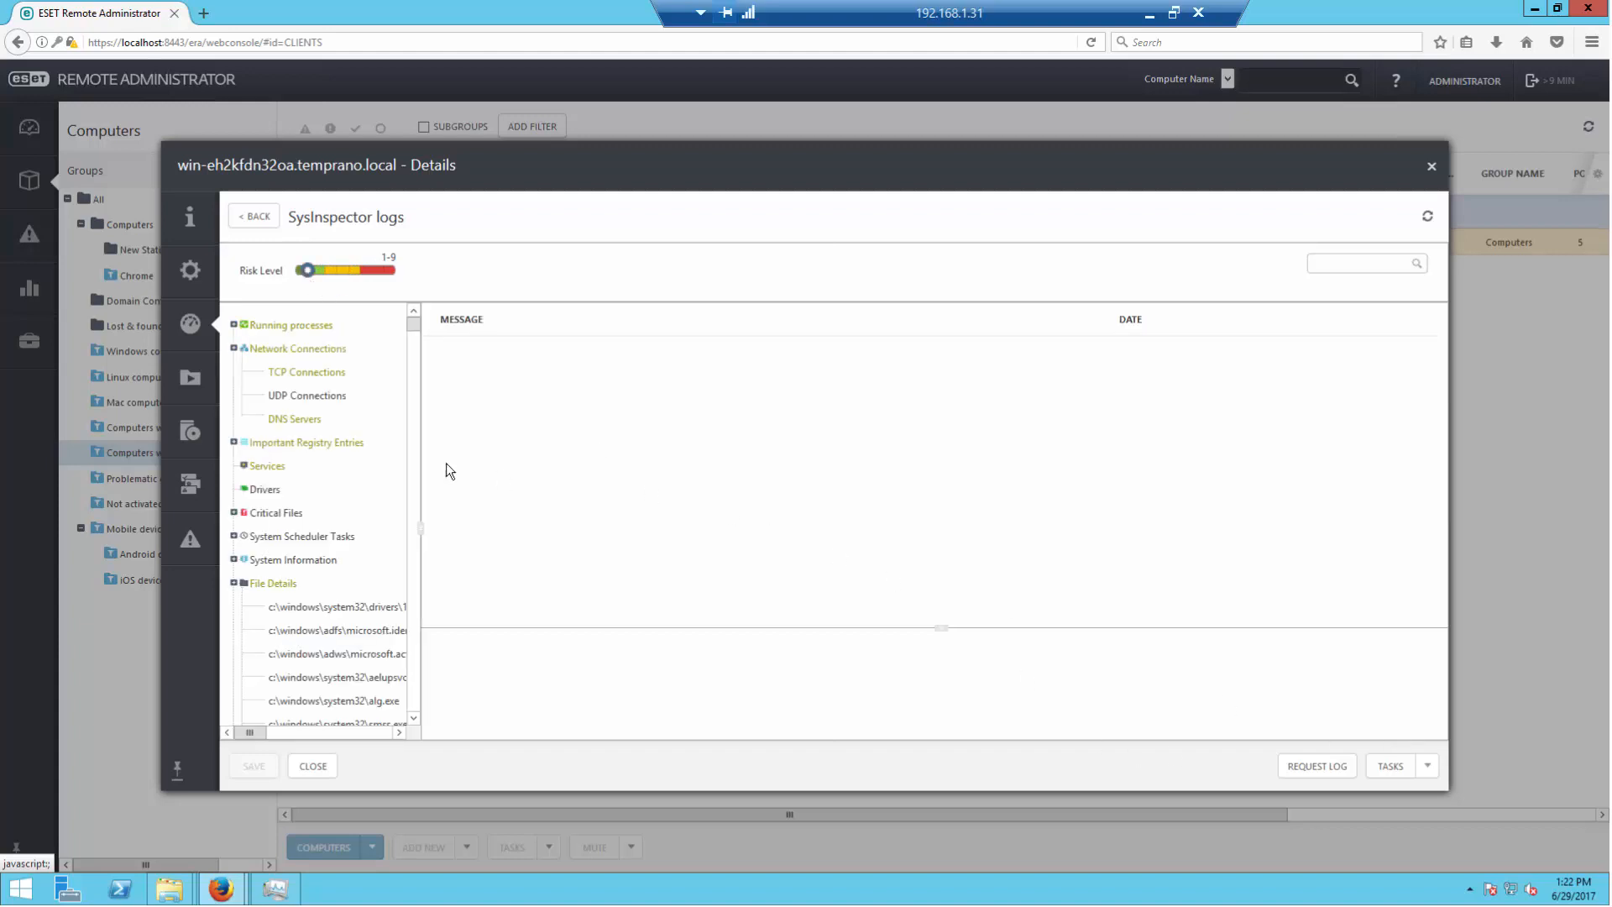
{"action": "left_click", "coordinate": [278, 514]}
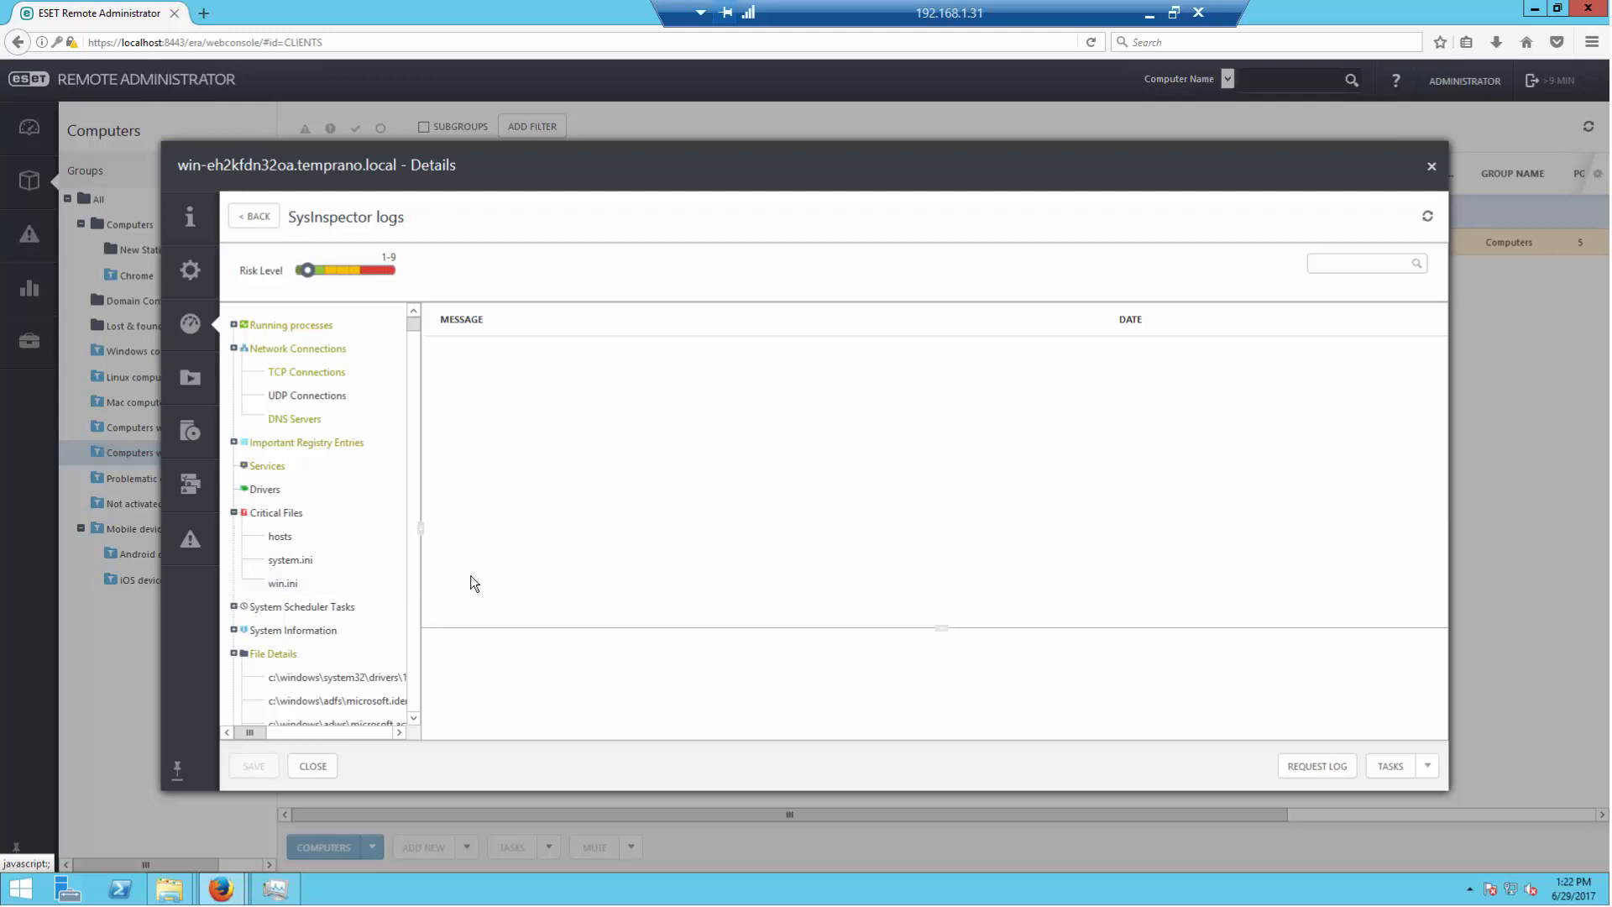
{"action": "left_click", "coordinate": [1431, 167]}
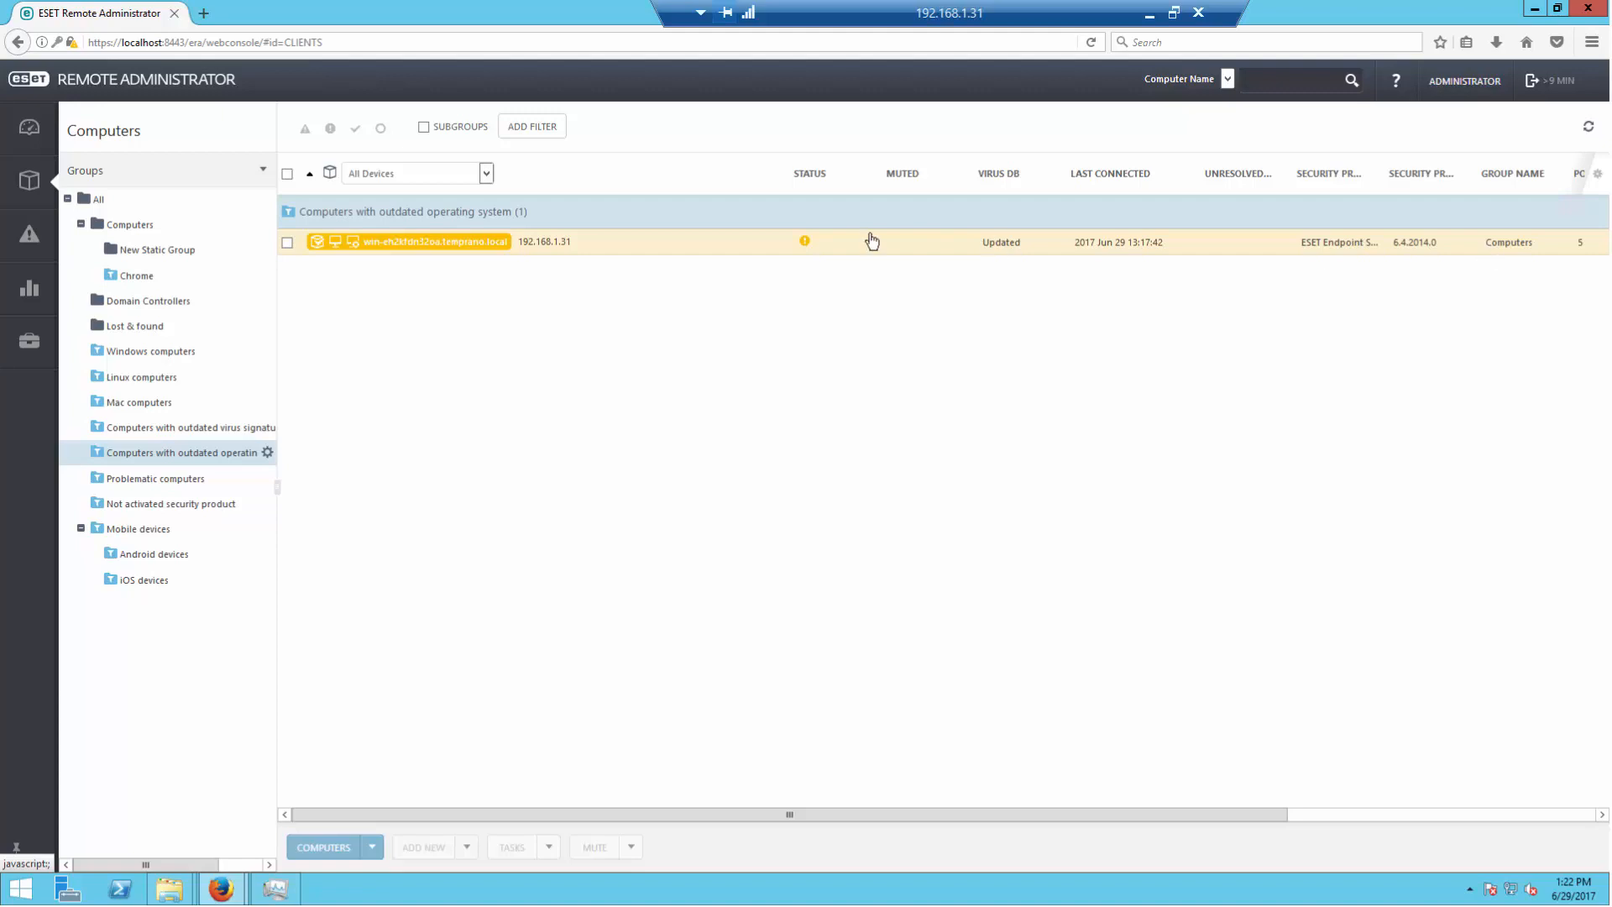
Step: Reopen the computer's details, review its basic information down to the ESET security products and device data, and close them
{"action": "left_click", "coordinate": [414, 250]}
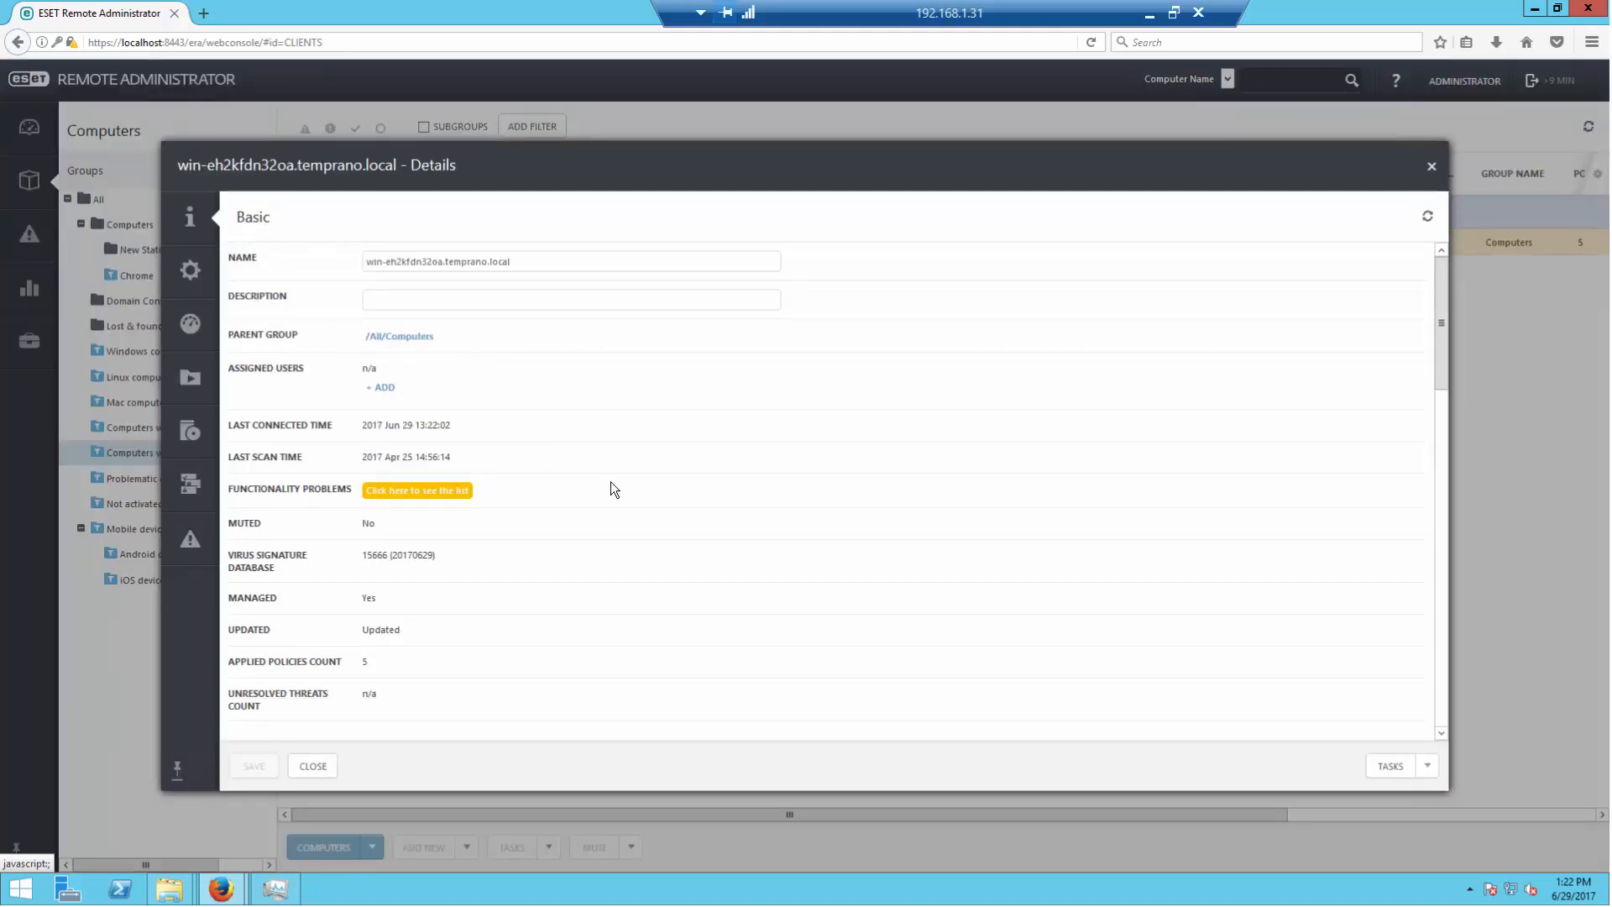
{"action": "scroll", "coordinate": [612, 487], "scroll_direction": "down", "scroll_amount": 5}
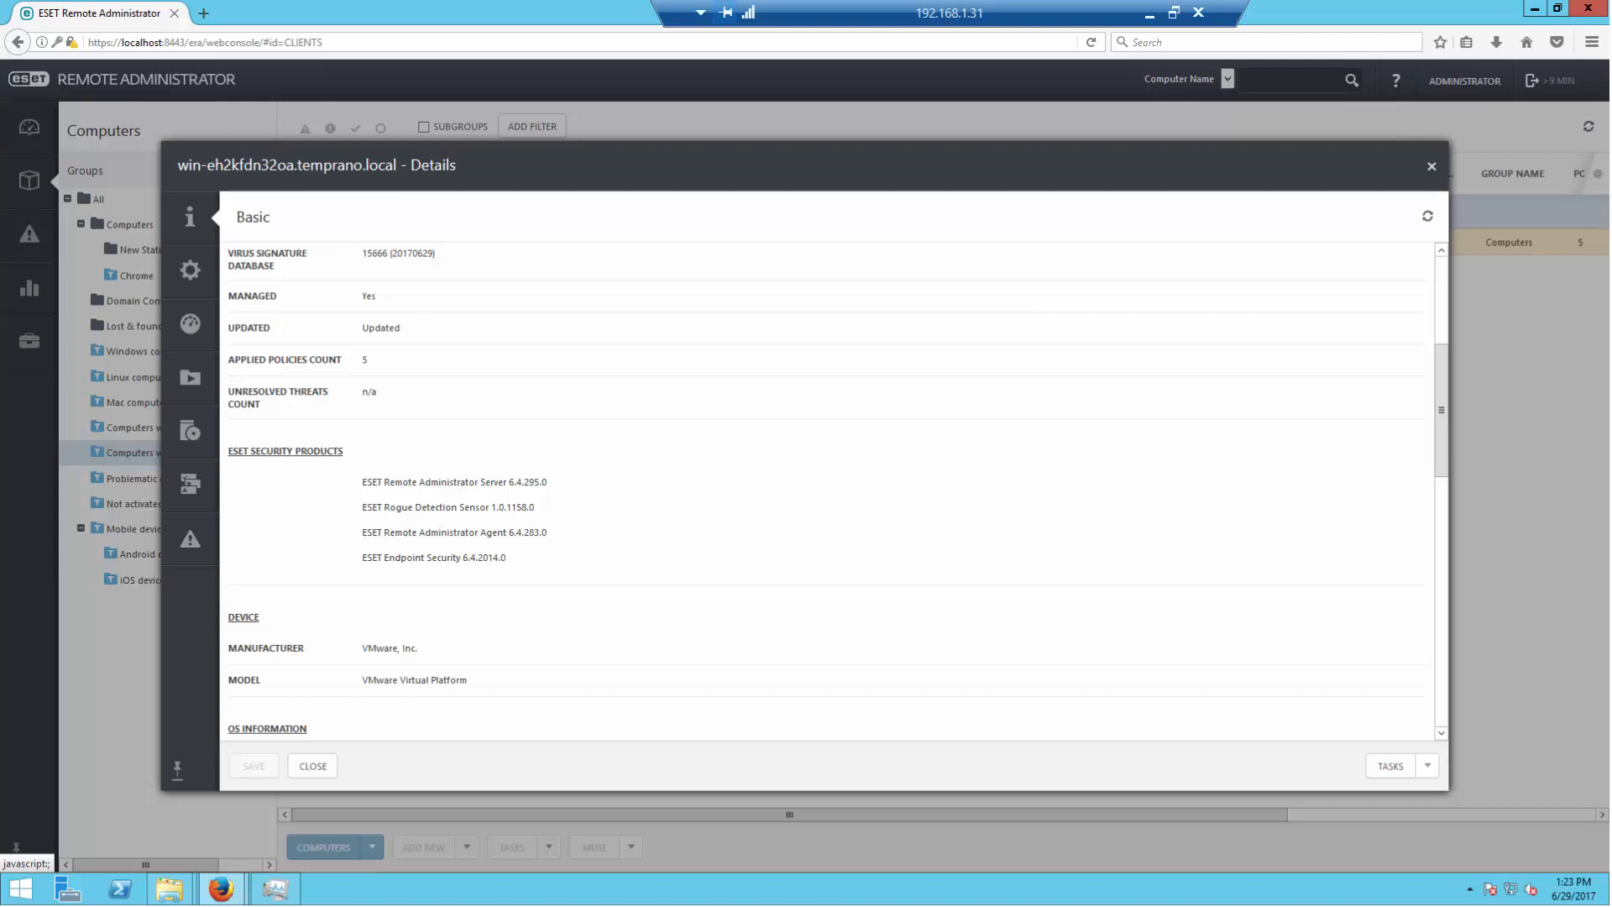
{"action": "left_click", "coordinate": [1431, 165]}
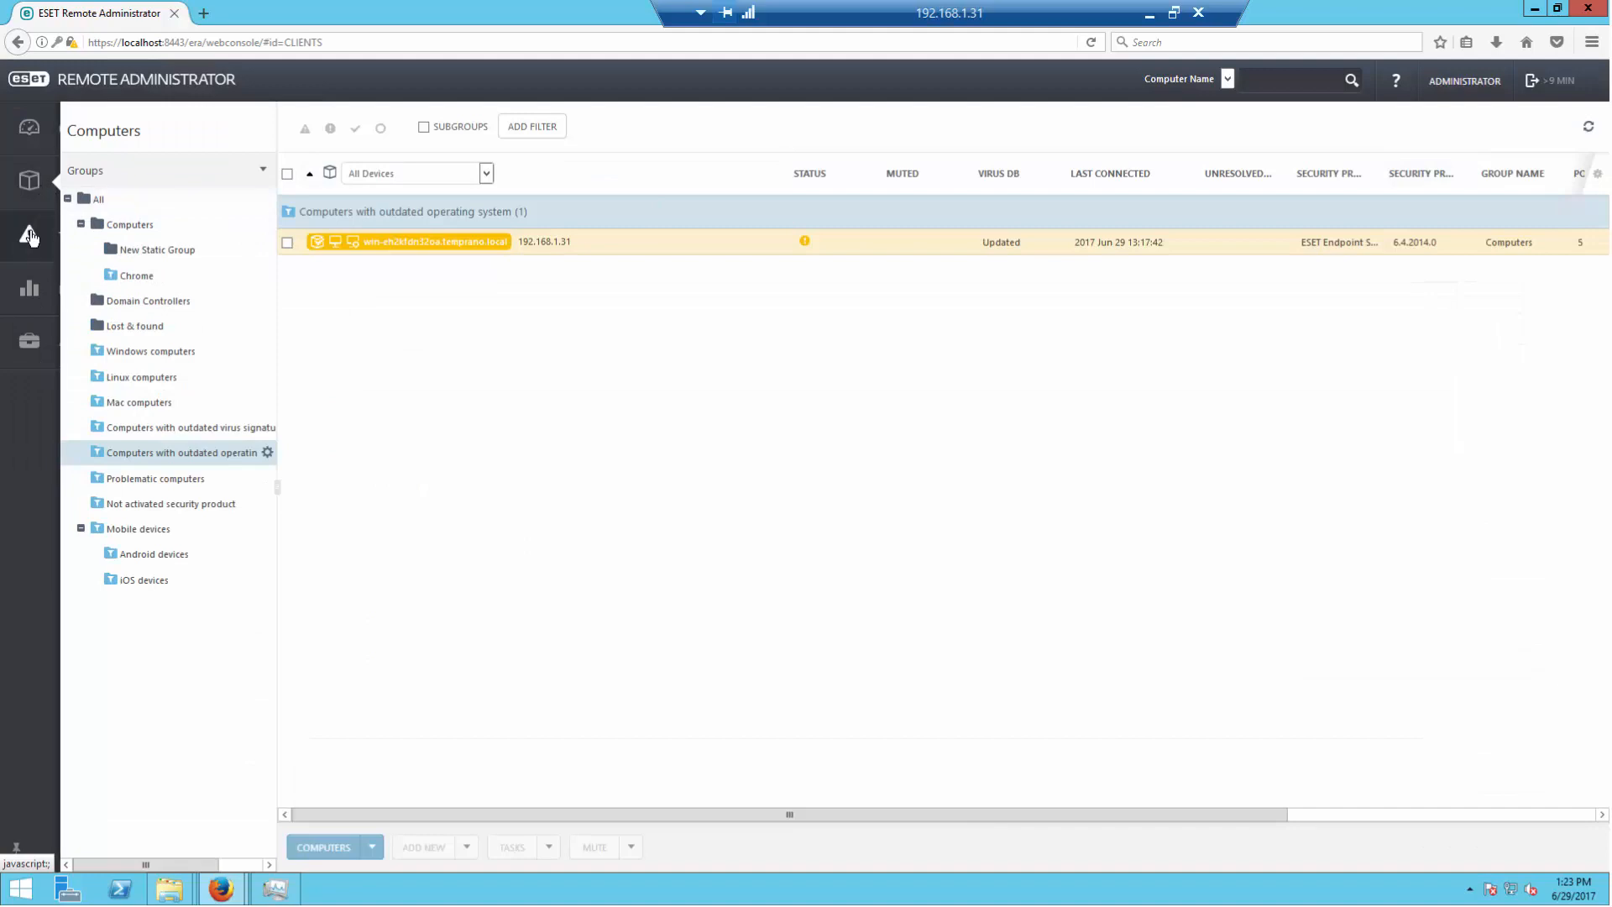
Step: Open the Reports section and browse the report templates from Antivirus threats through Email servers to Firewall threats
{"action": "mouse_move", "coordinate": [30, 237]}
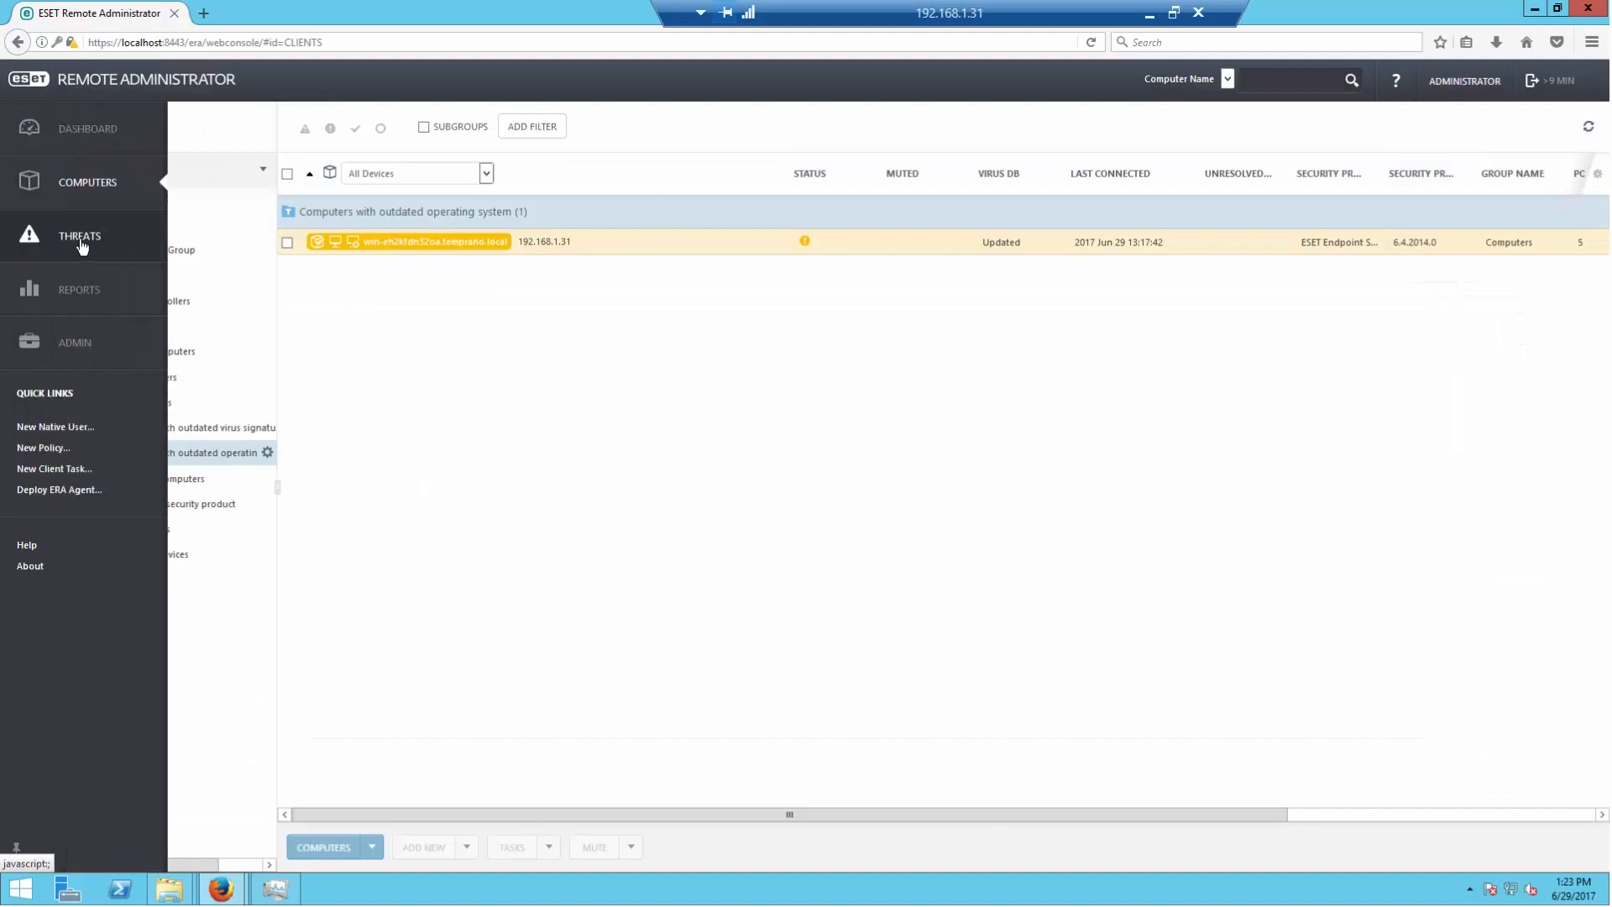
{"action": "left_click", "coordinate": [73, 294]}
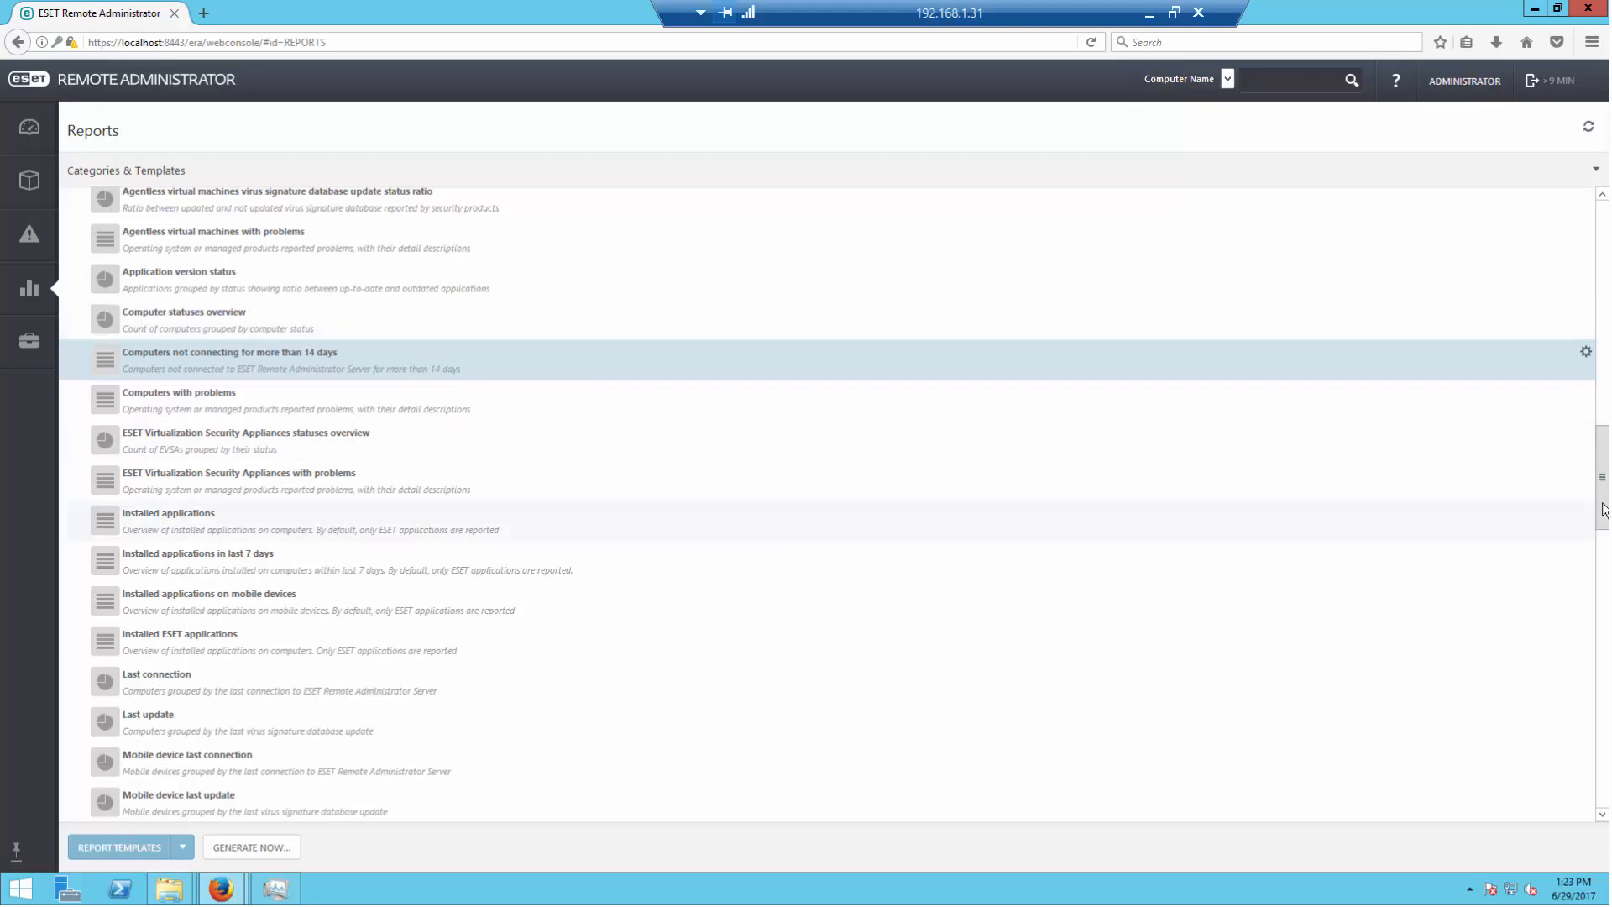
{"action": "left_click_drag", "start_coordinate": [1604, 470], "coordinate": [1605, 275]}
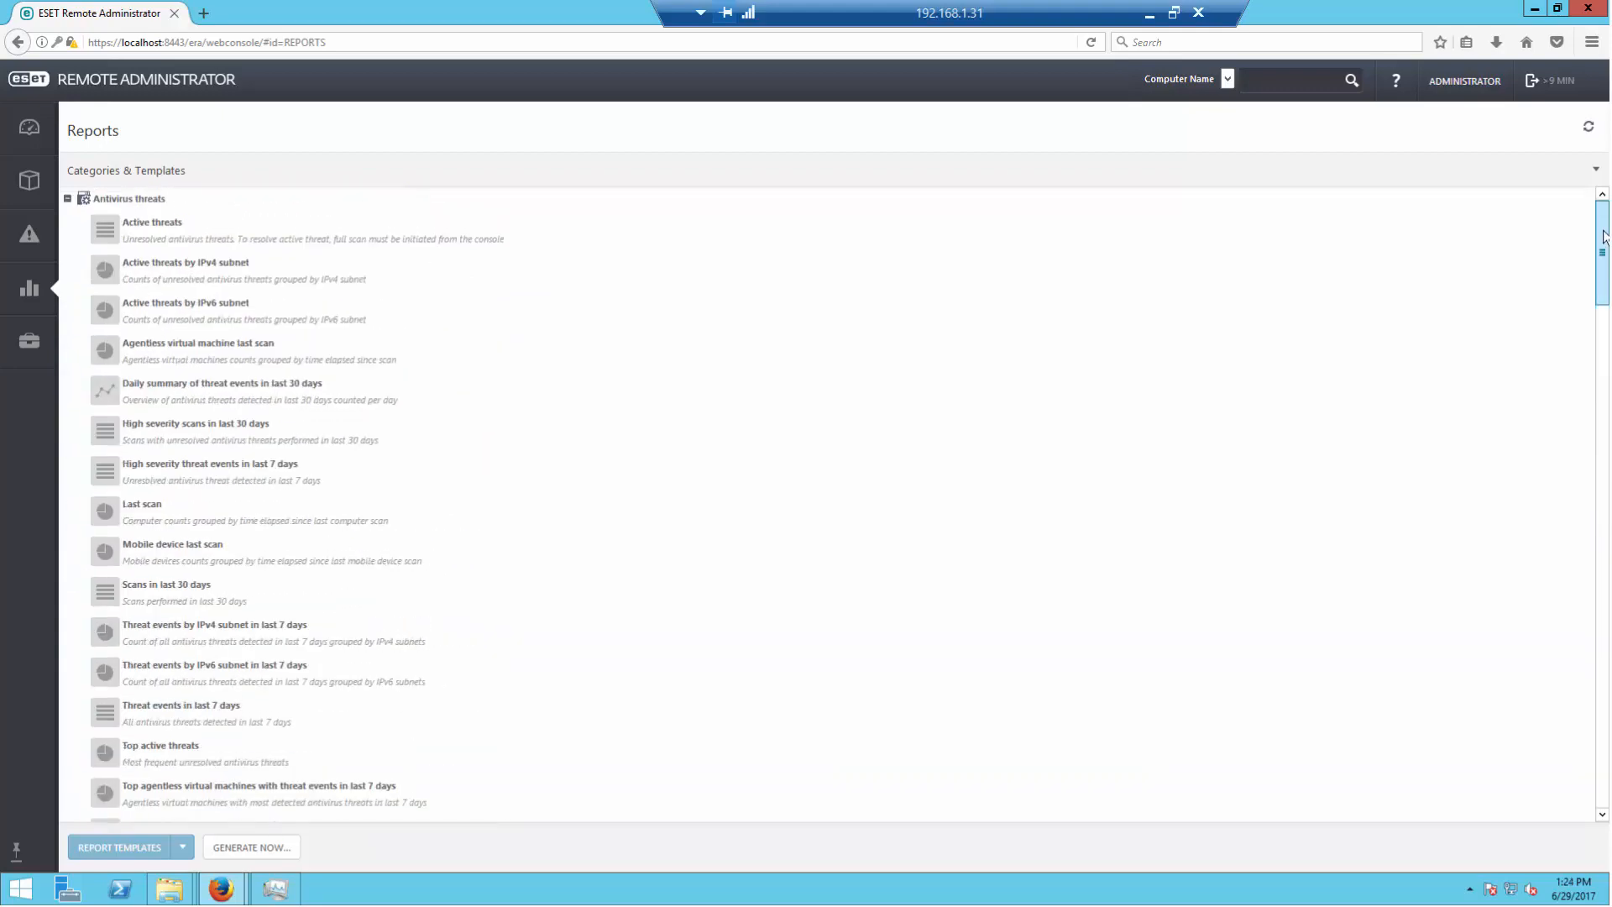
{"action": "left_click_drag", "start_coordinate": [1604, 235], "coordinate": [1603, 591]}
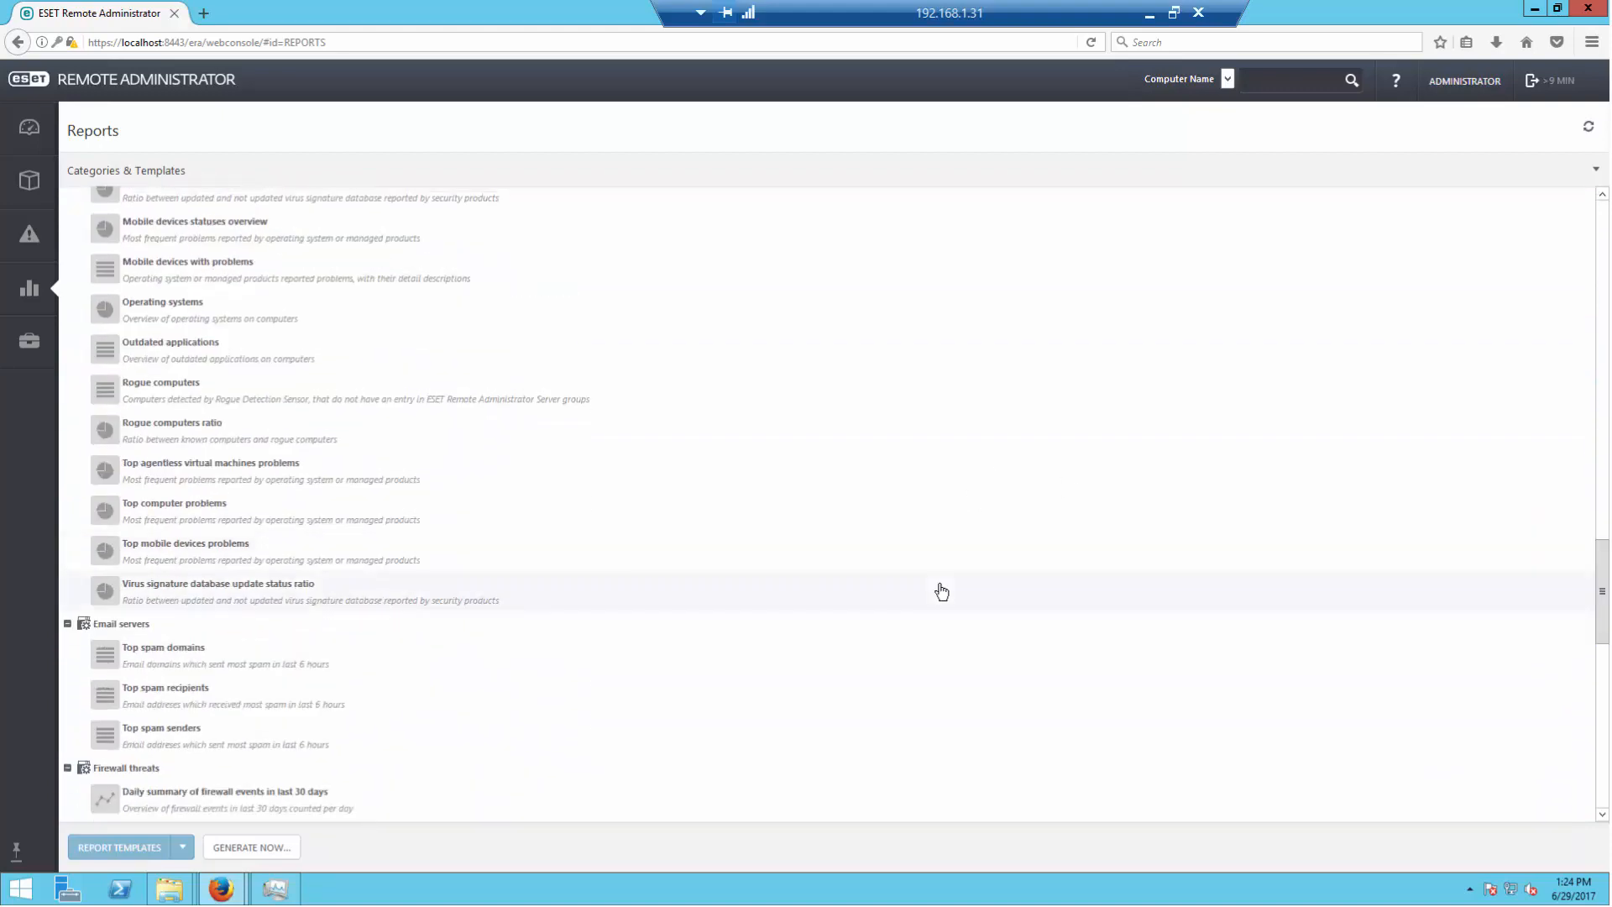
{"action": "double_click", "coordinate": [159, 653]}
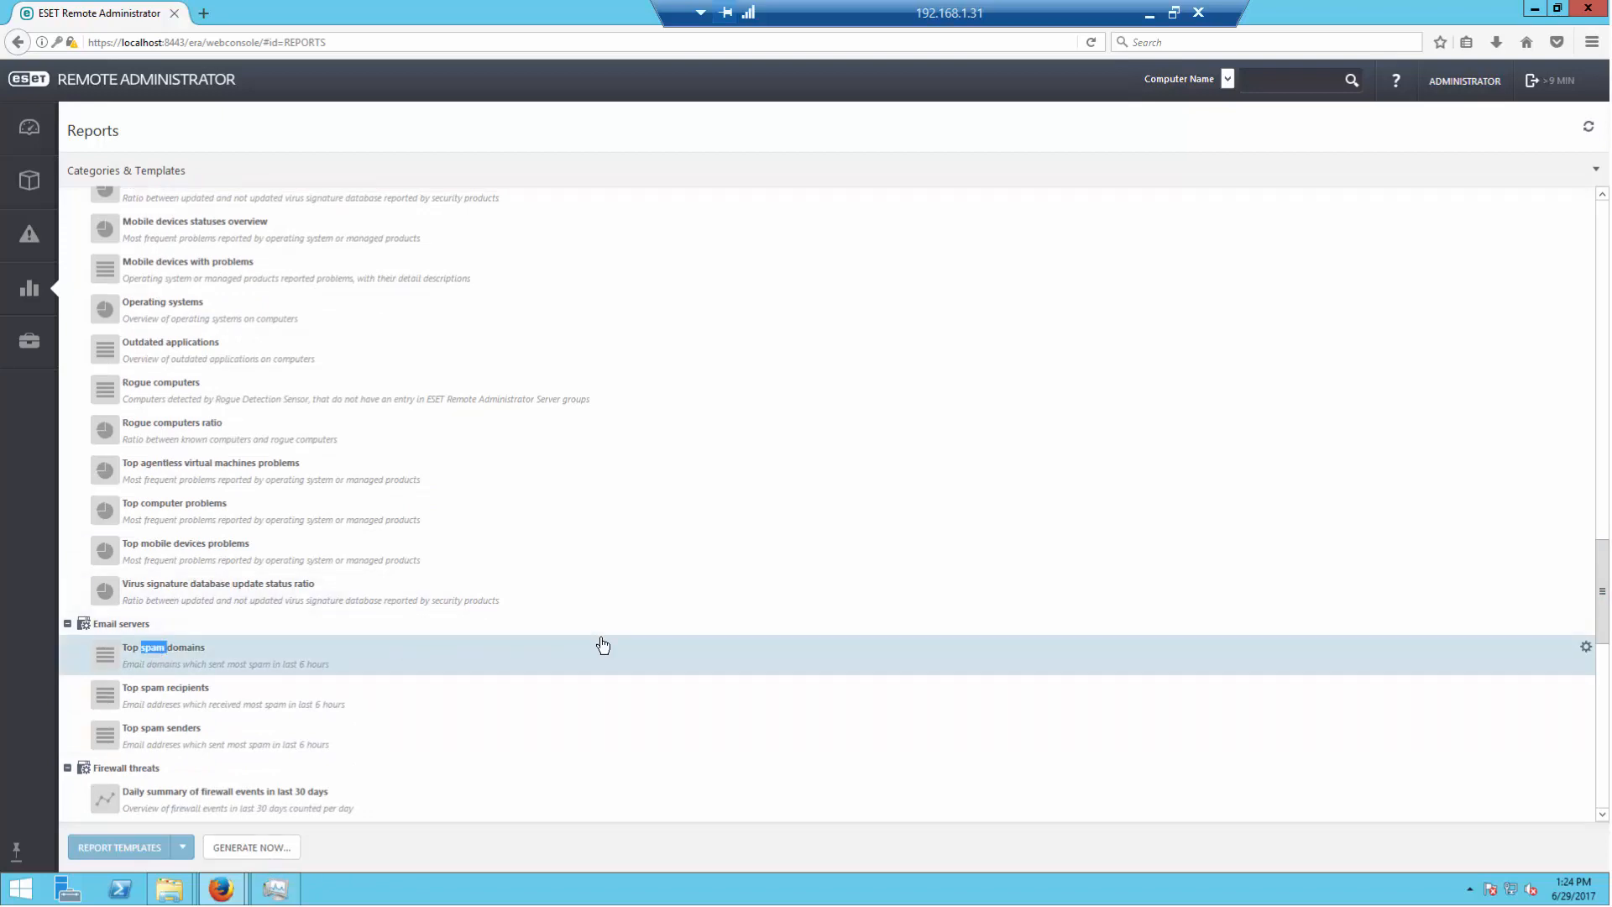
{"action": "scroll", "coordinate": [309, 741], "scroll_direction": "down", "scroll_amount": 3}
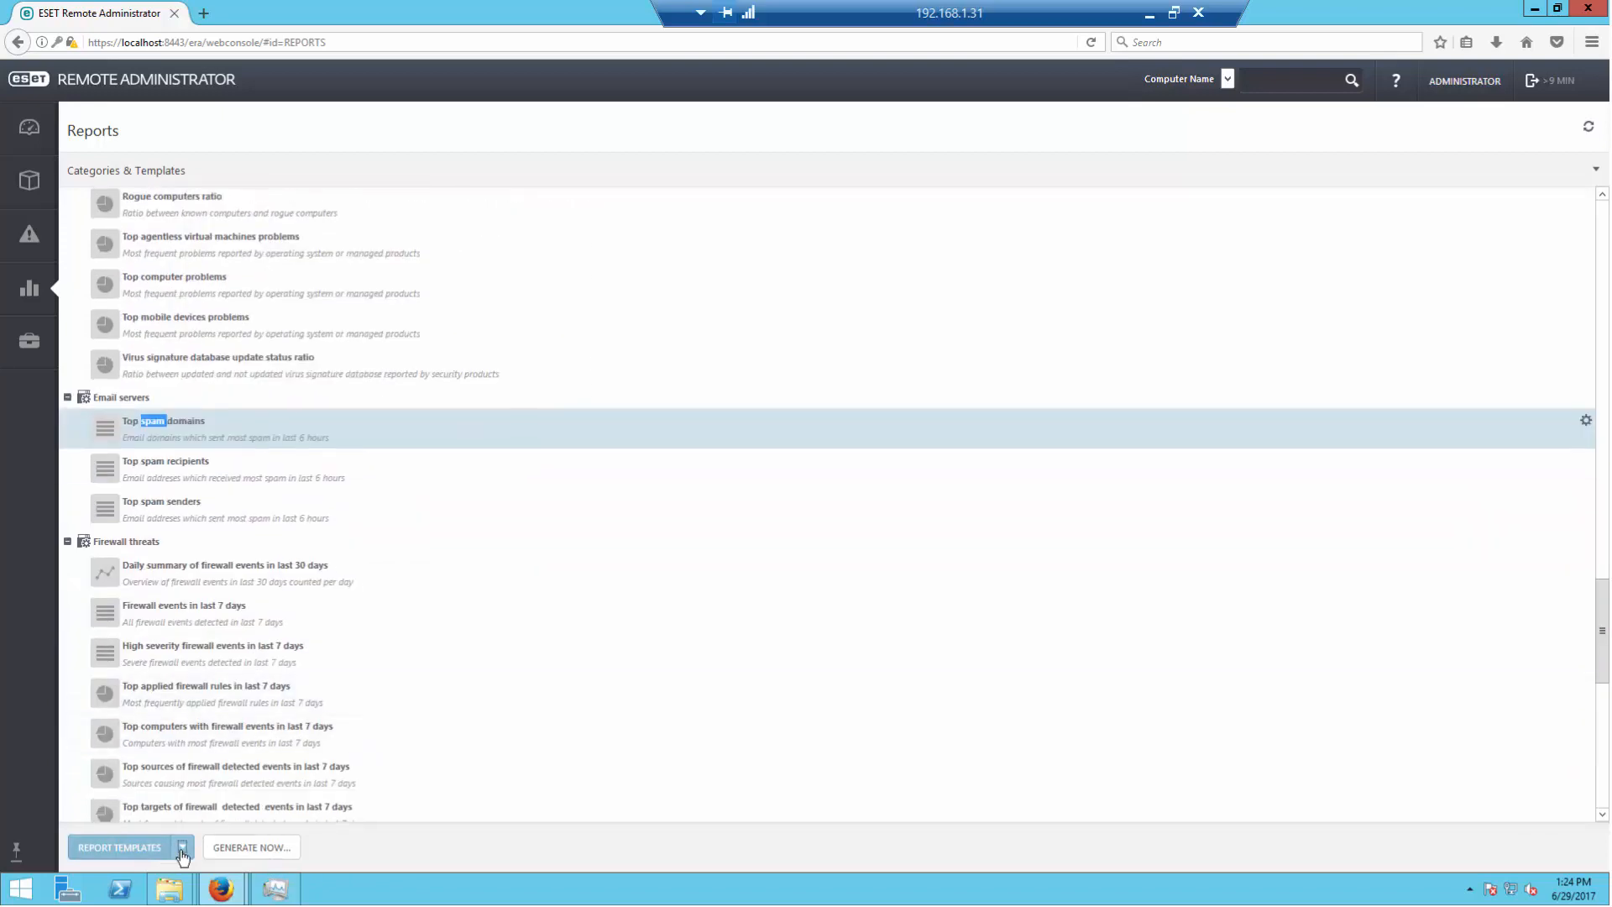
Step: Review the actions available for report templates, such as New Report Template and Edit
{"action": "left_click", "coordinate": [182, 848]}
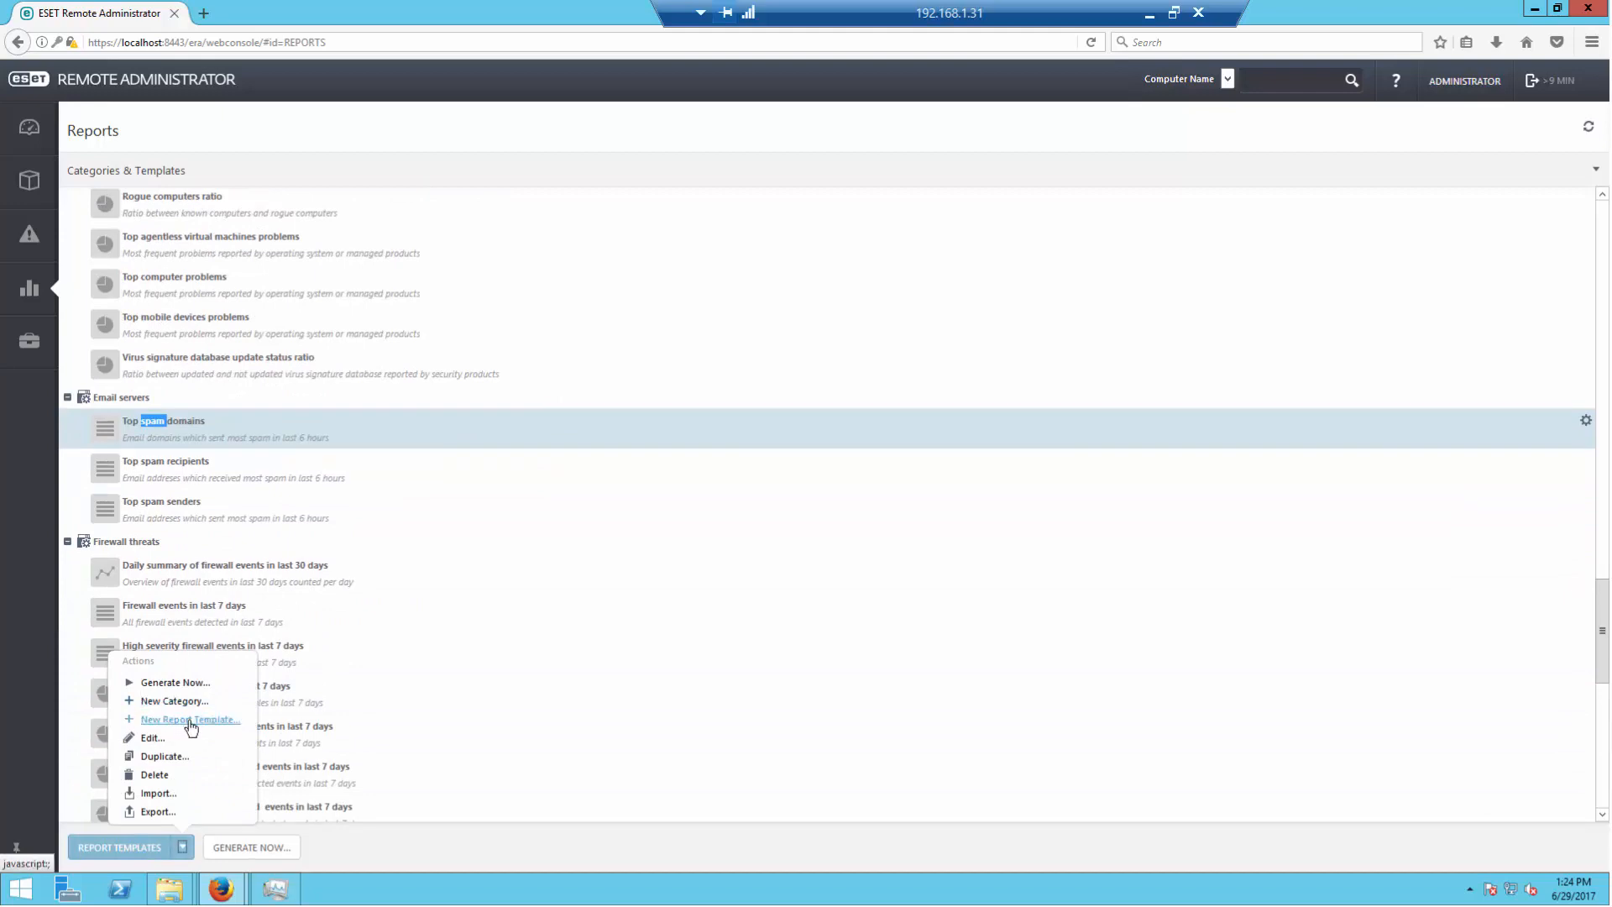
{"action": "left_click_drag", "start_coordinate": [1603, 638], "coordinate": [1543, 210]}
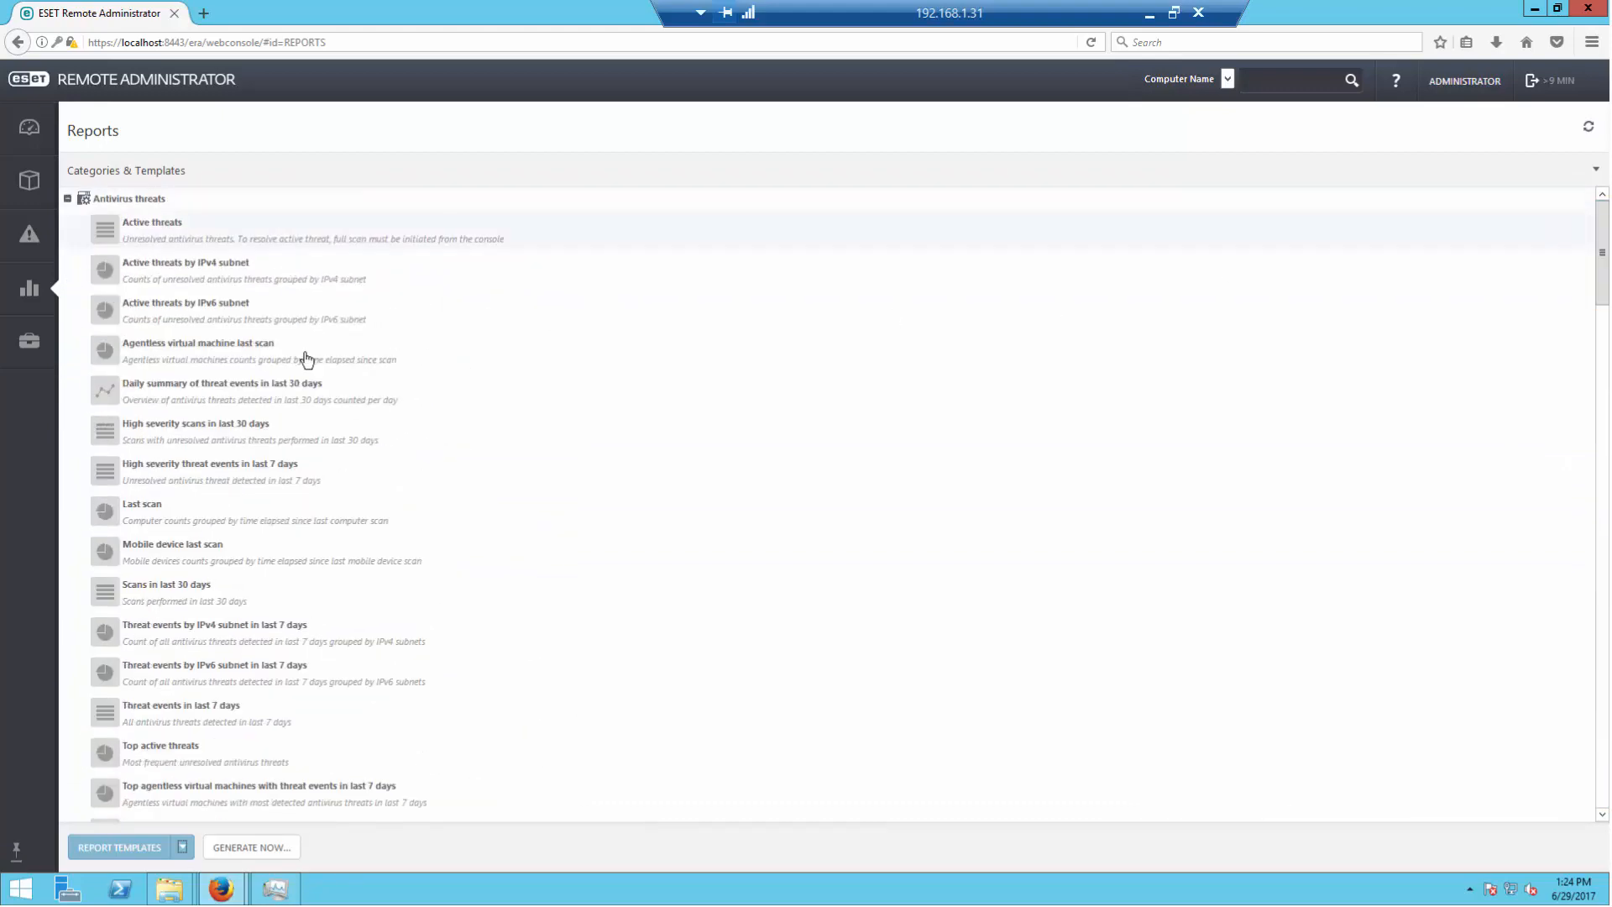
{"action": "left_click", "coordinate": [181, 847]}
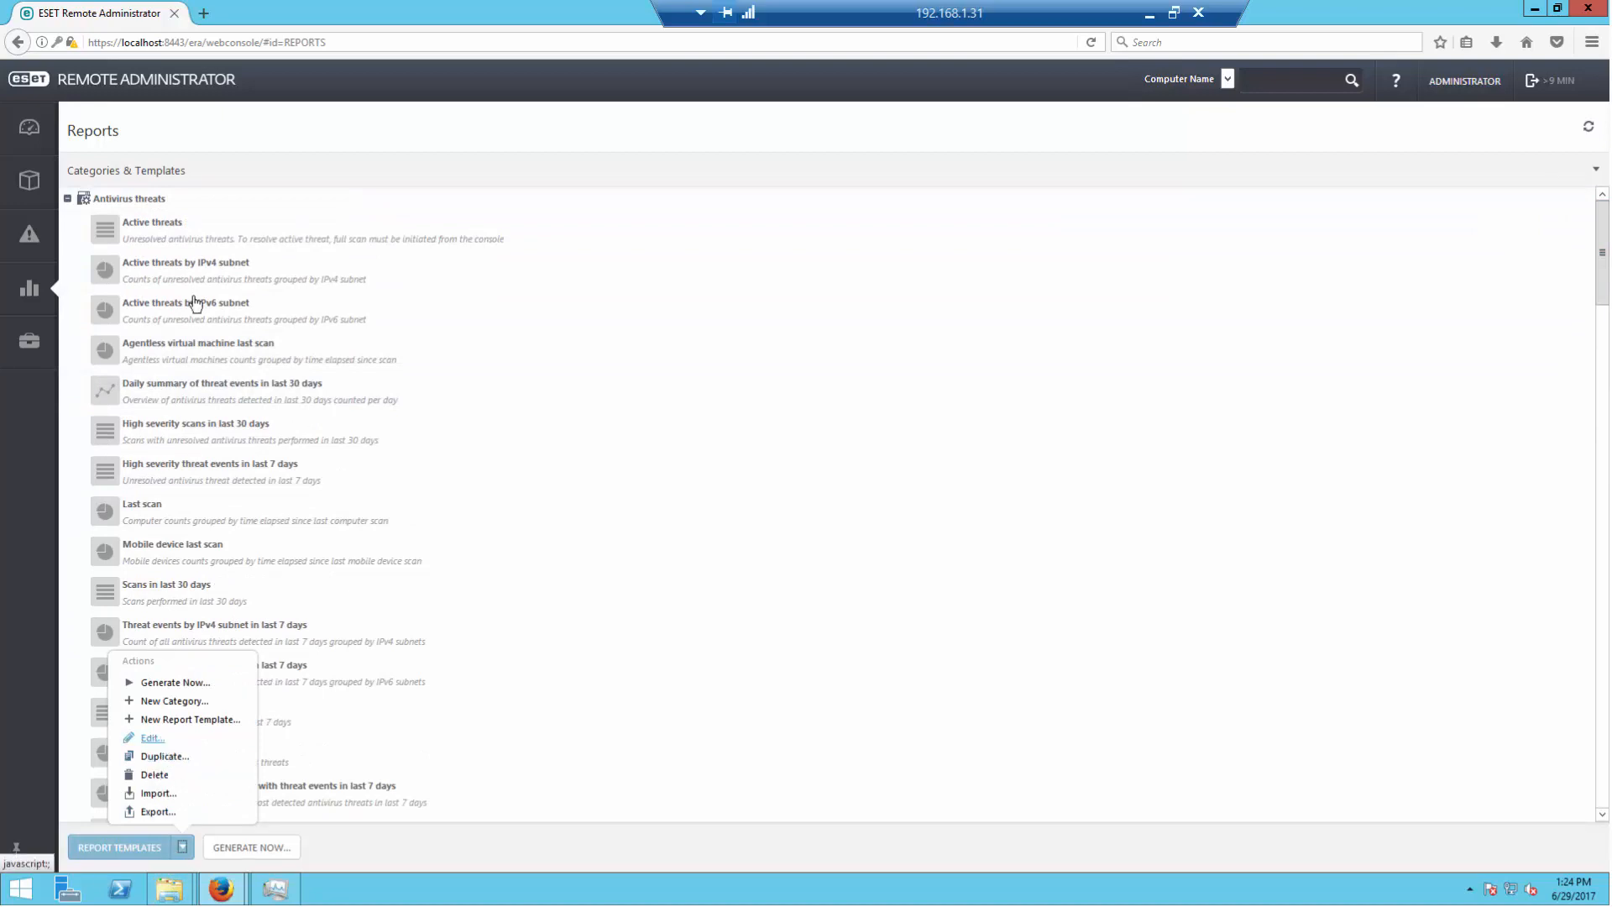
Step: Open the Active threats report template for editing and review its Chart settings and Data table columns
{"action": "left_click", "coordinate": [183, 227]}
{"action": "left_click", "coordinate": [188, 226]}
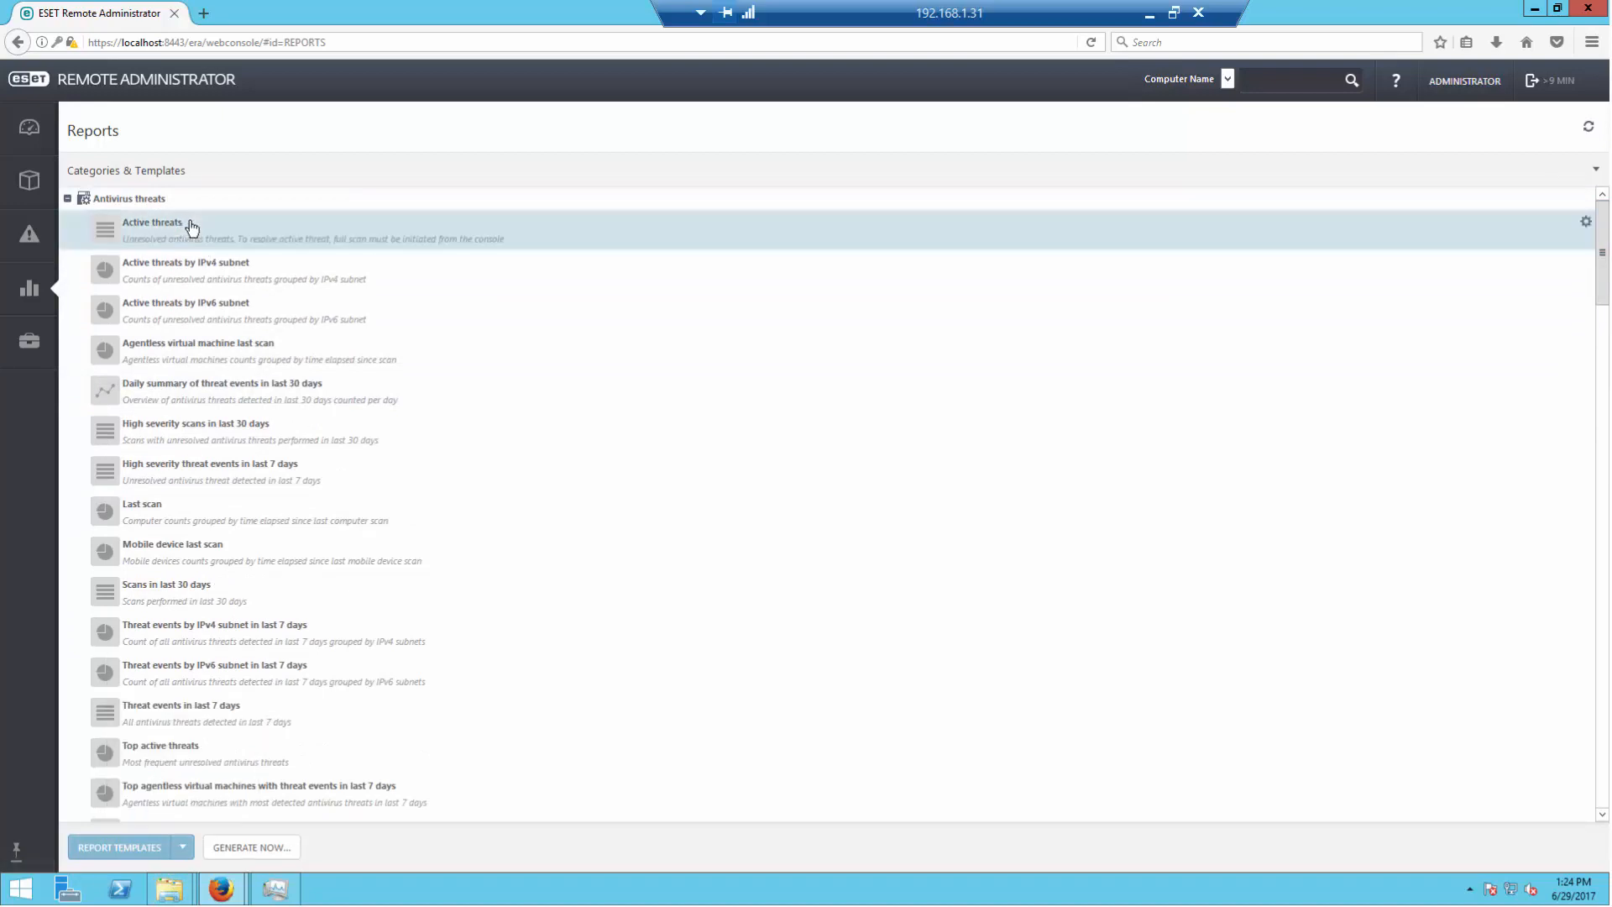
{"action": "left_click", "coordinate": [181, 847]}
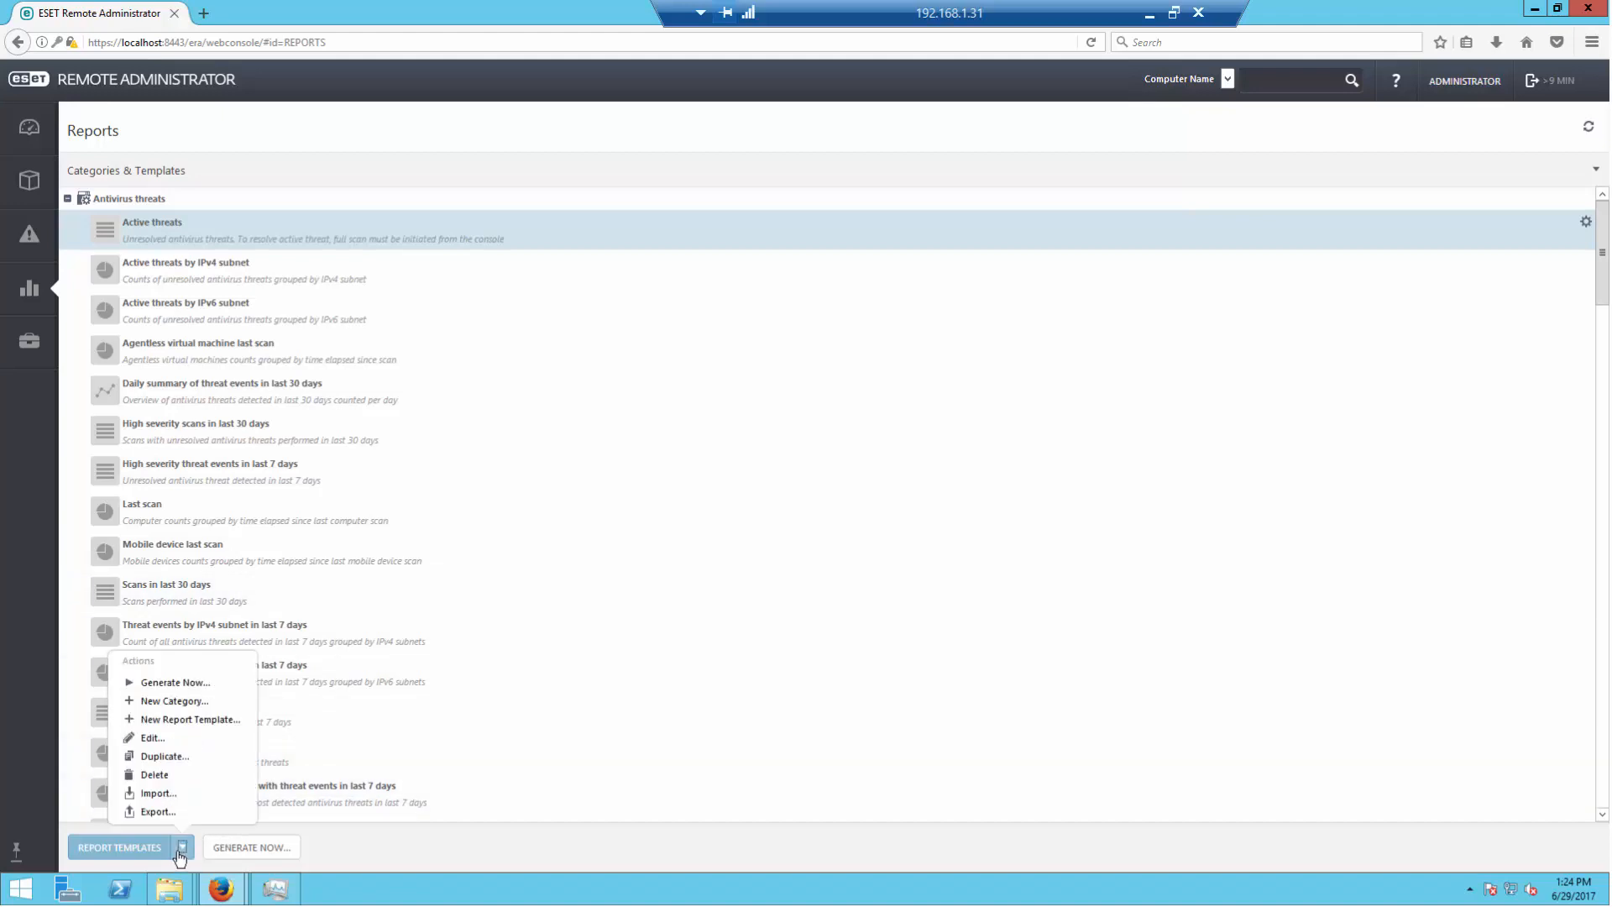
{"action": "left_click", "coordinate": [151, 757]}
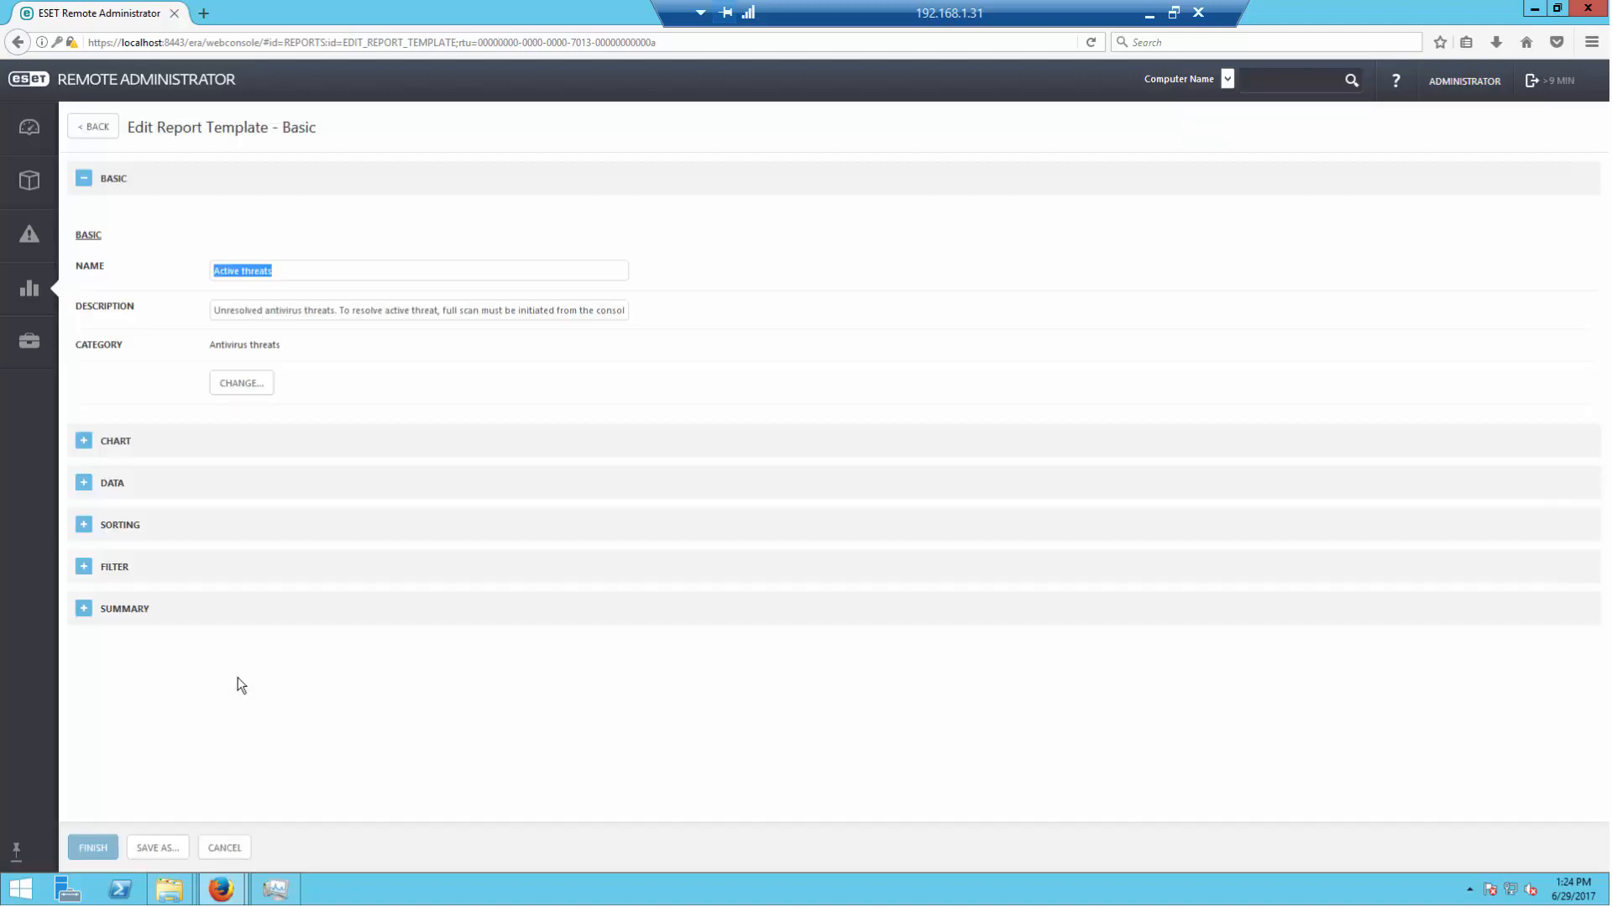
{"action": "left_click", "coordinate": [83, 441]}
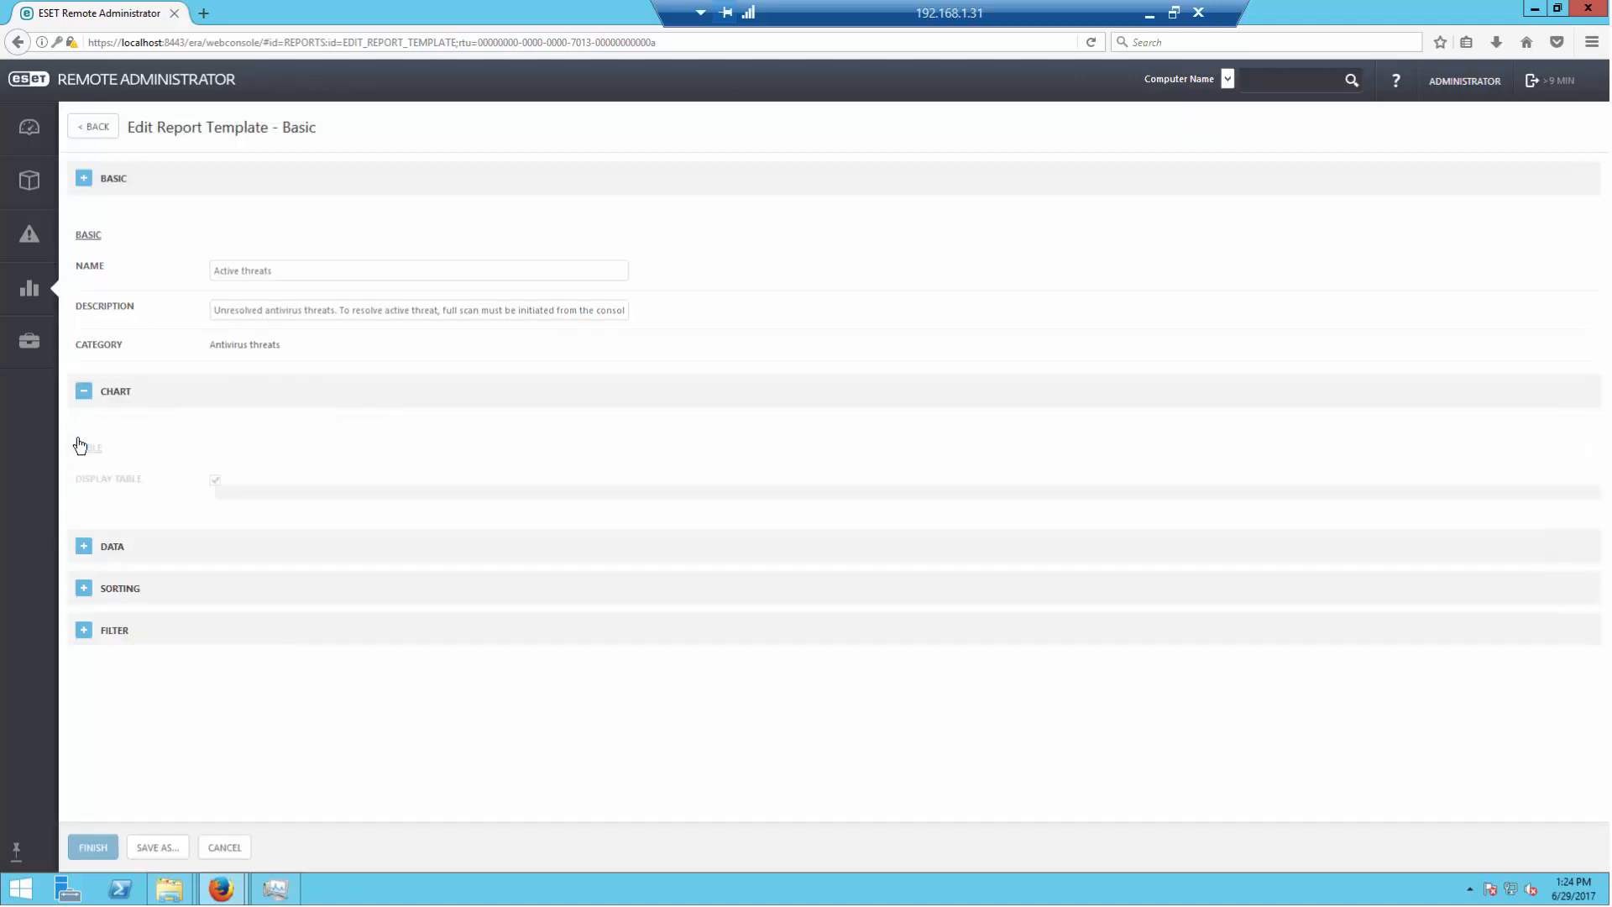
{"action": "left_click", "coordinate": [84, 674]}
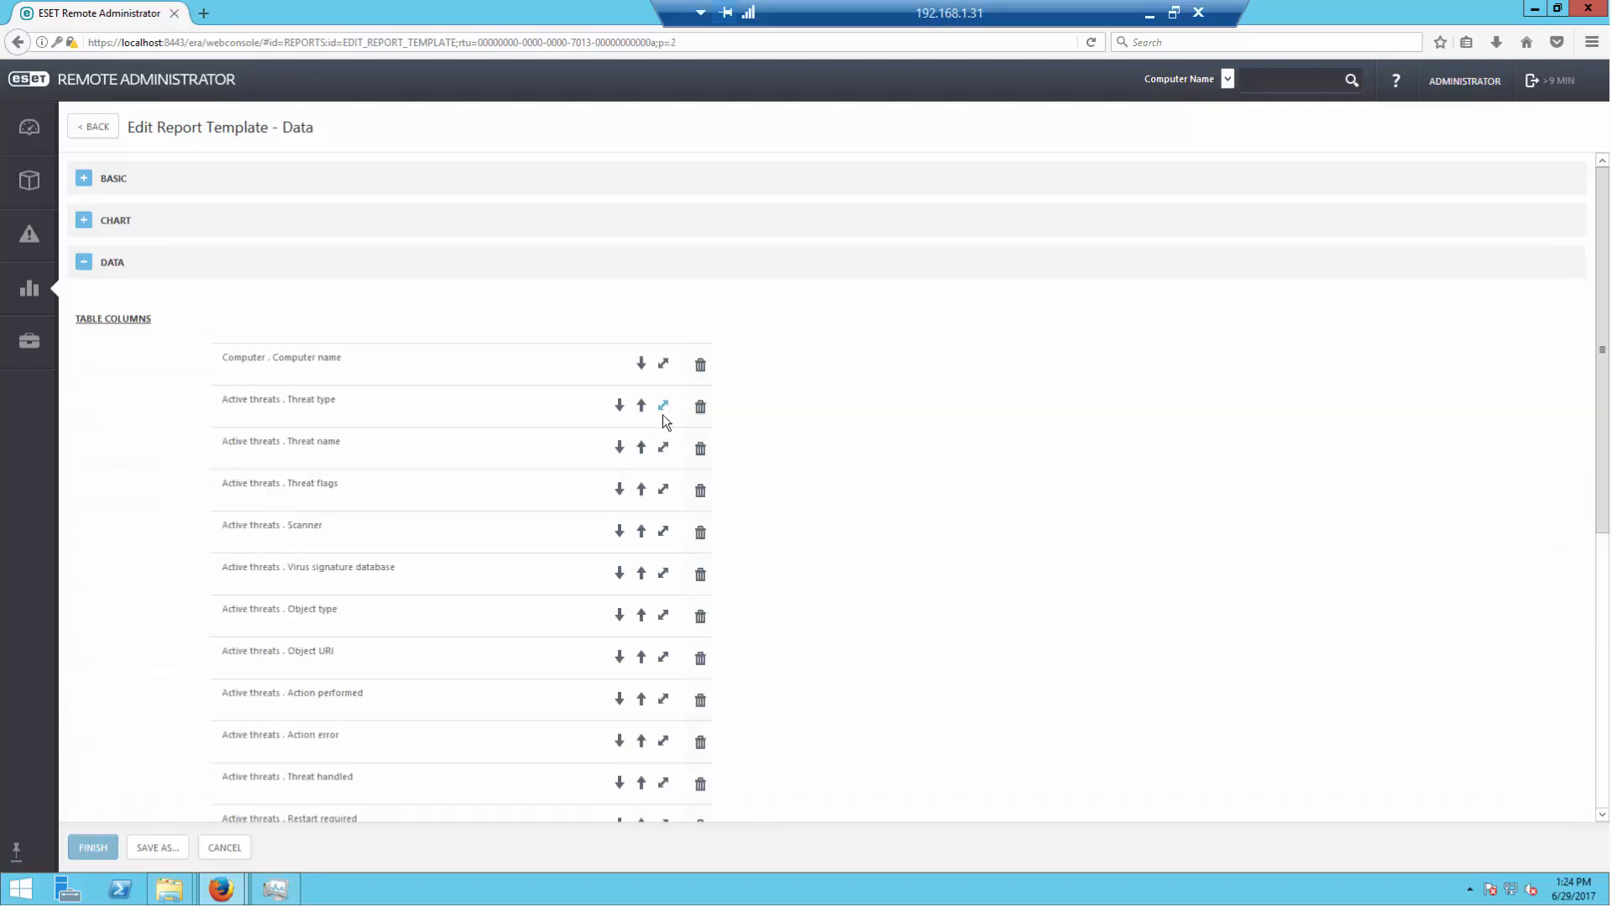
{"action": "scroll", "coordinate": [453, 512], "scroll_direction": "down", "scroll_amount": 6}
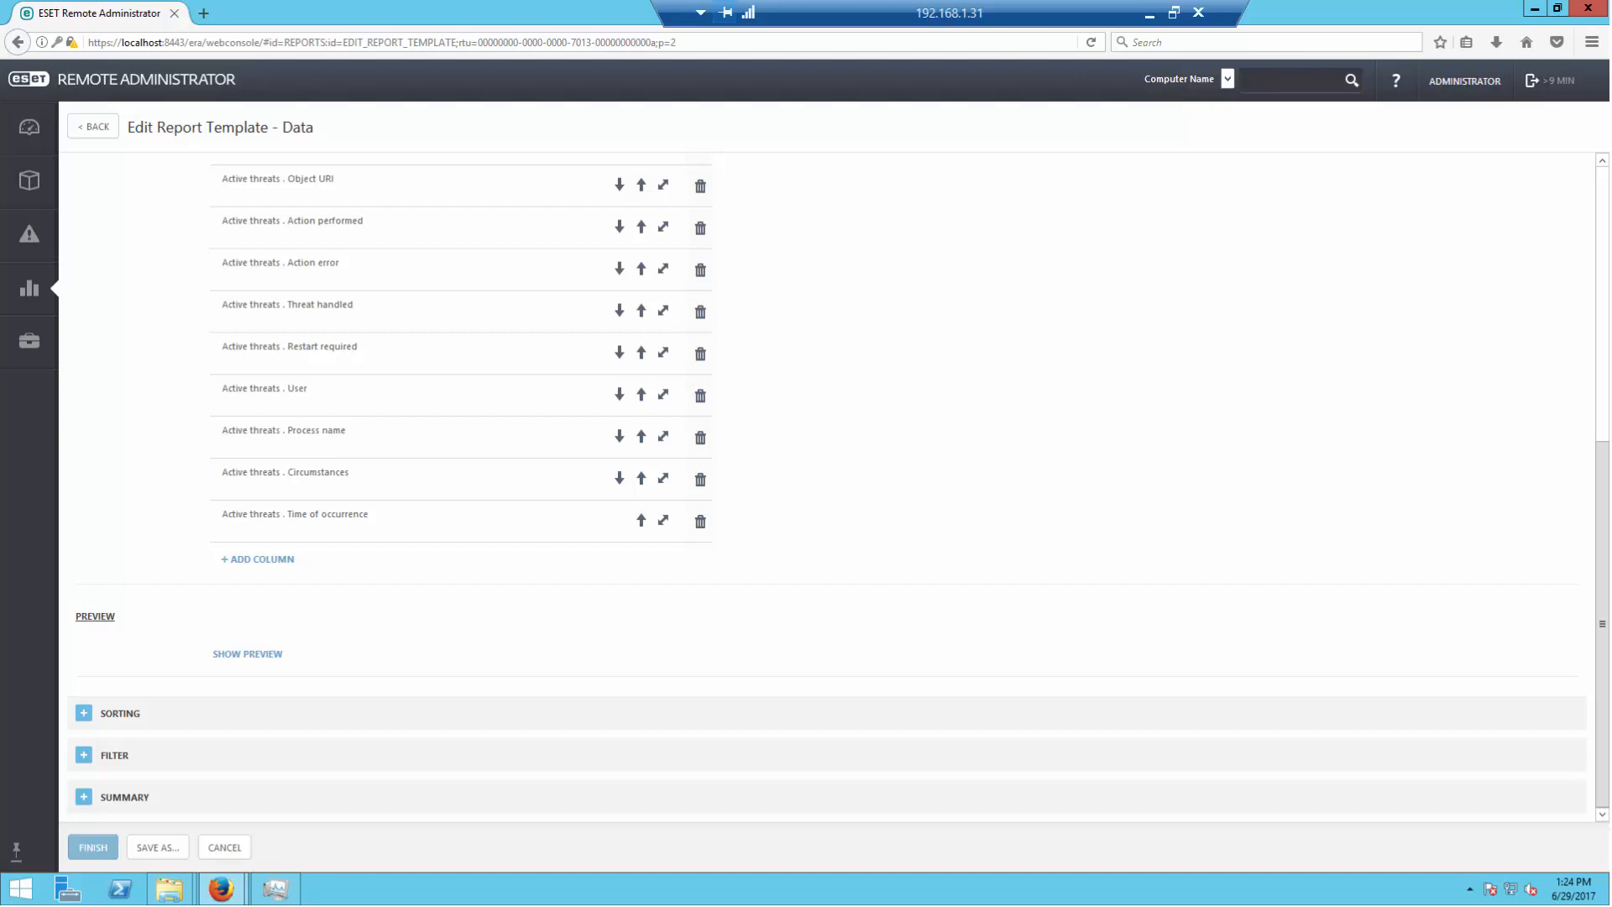
Step: Open the Admin status overview, browse ESET's instructional videos from Help and Support, and return to the console
{"action": "mouse_move", "coordinate": [67, 344]}
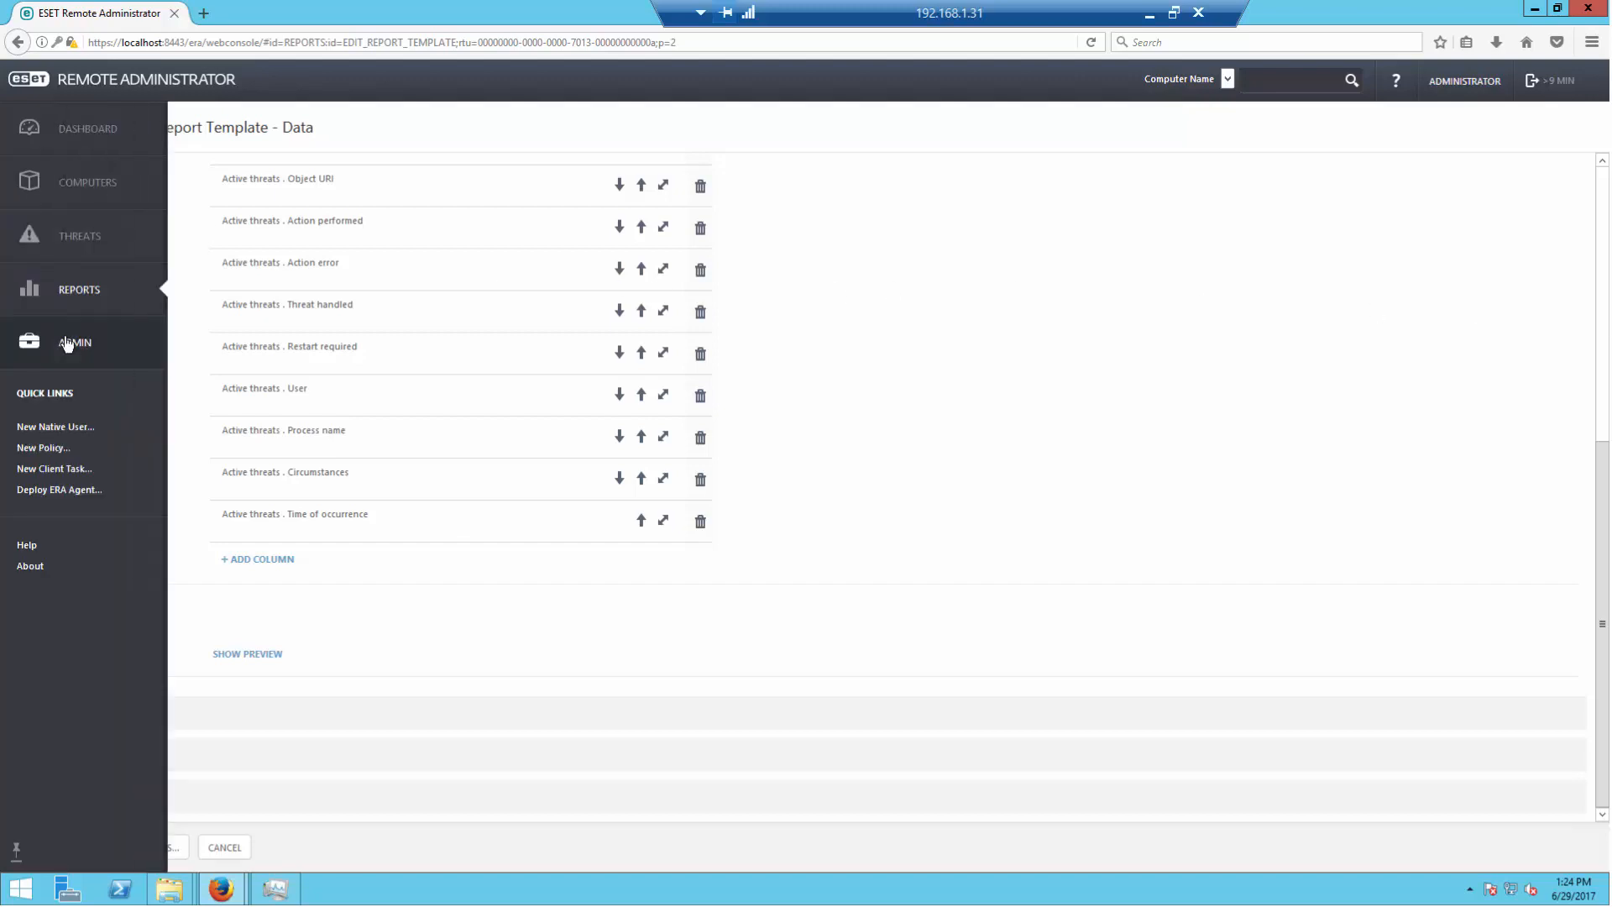
{"action": "left_click", "coordinate": [82, 349]}
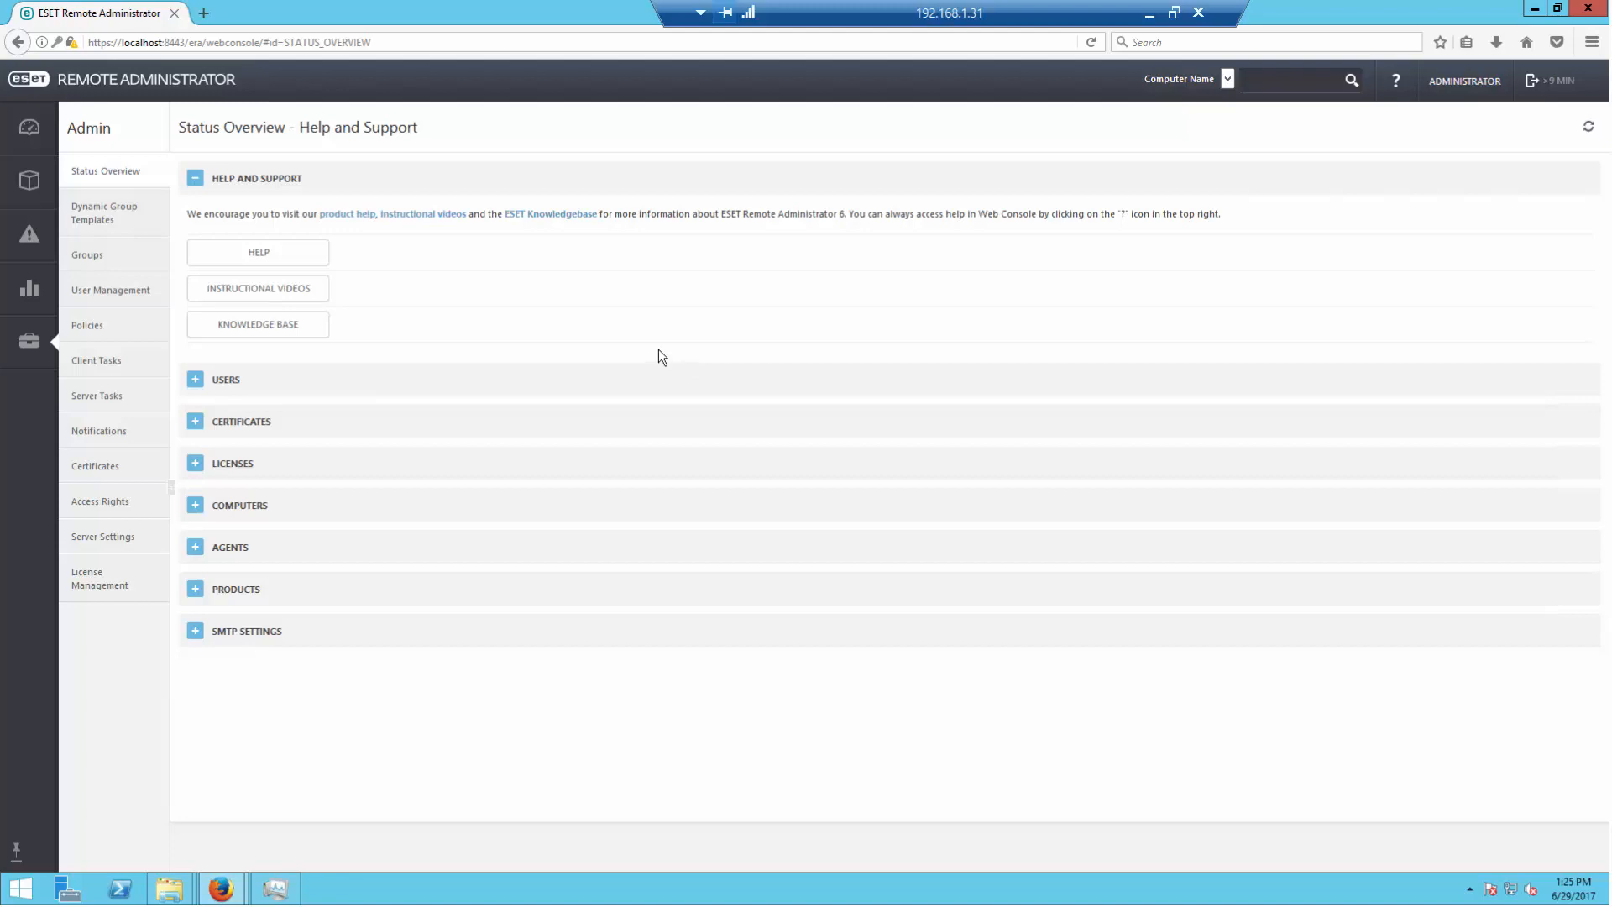
{"action": "left_click", "coordinate": [262, 290]}
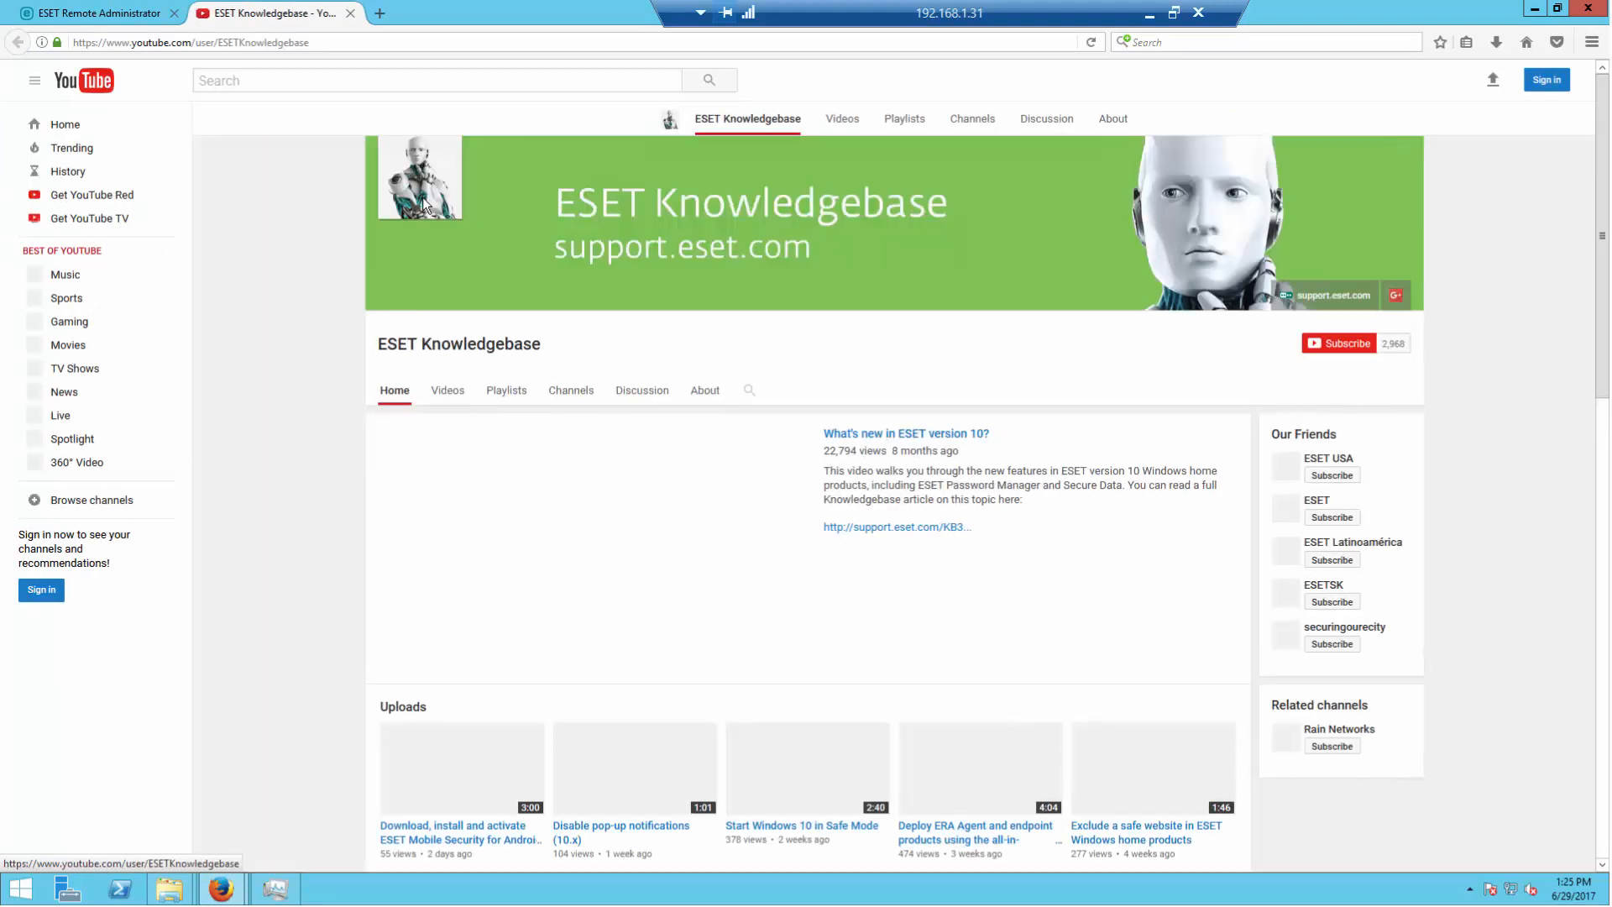
{"action": "scroll", "coordinate": [421, 198], "scroll_direction": "down", "scroll_amount": 1}
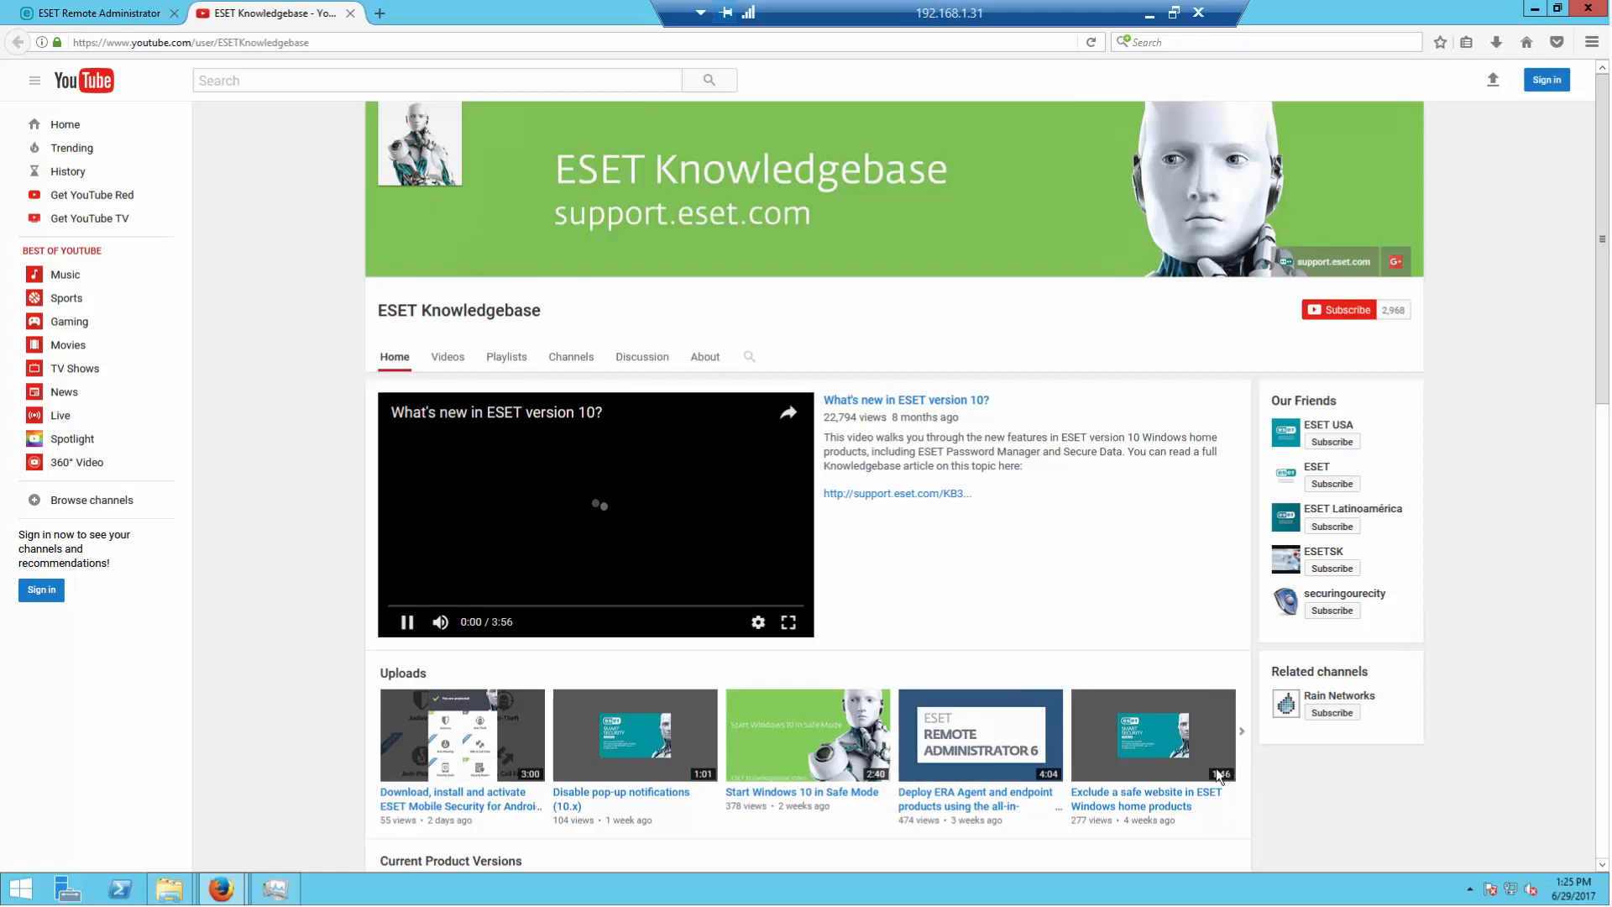
{"action": "scroll", "coordinate": [1602, 415], "scroll_direction": "down", "scroll_amount": 1}
{"action": "scroll", "coordinate": [1453, 551], "scroll_direction": "down", "scroll_amount": 3}
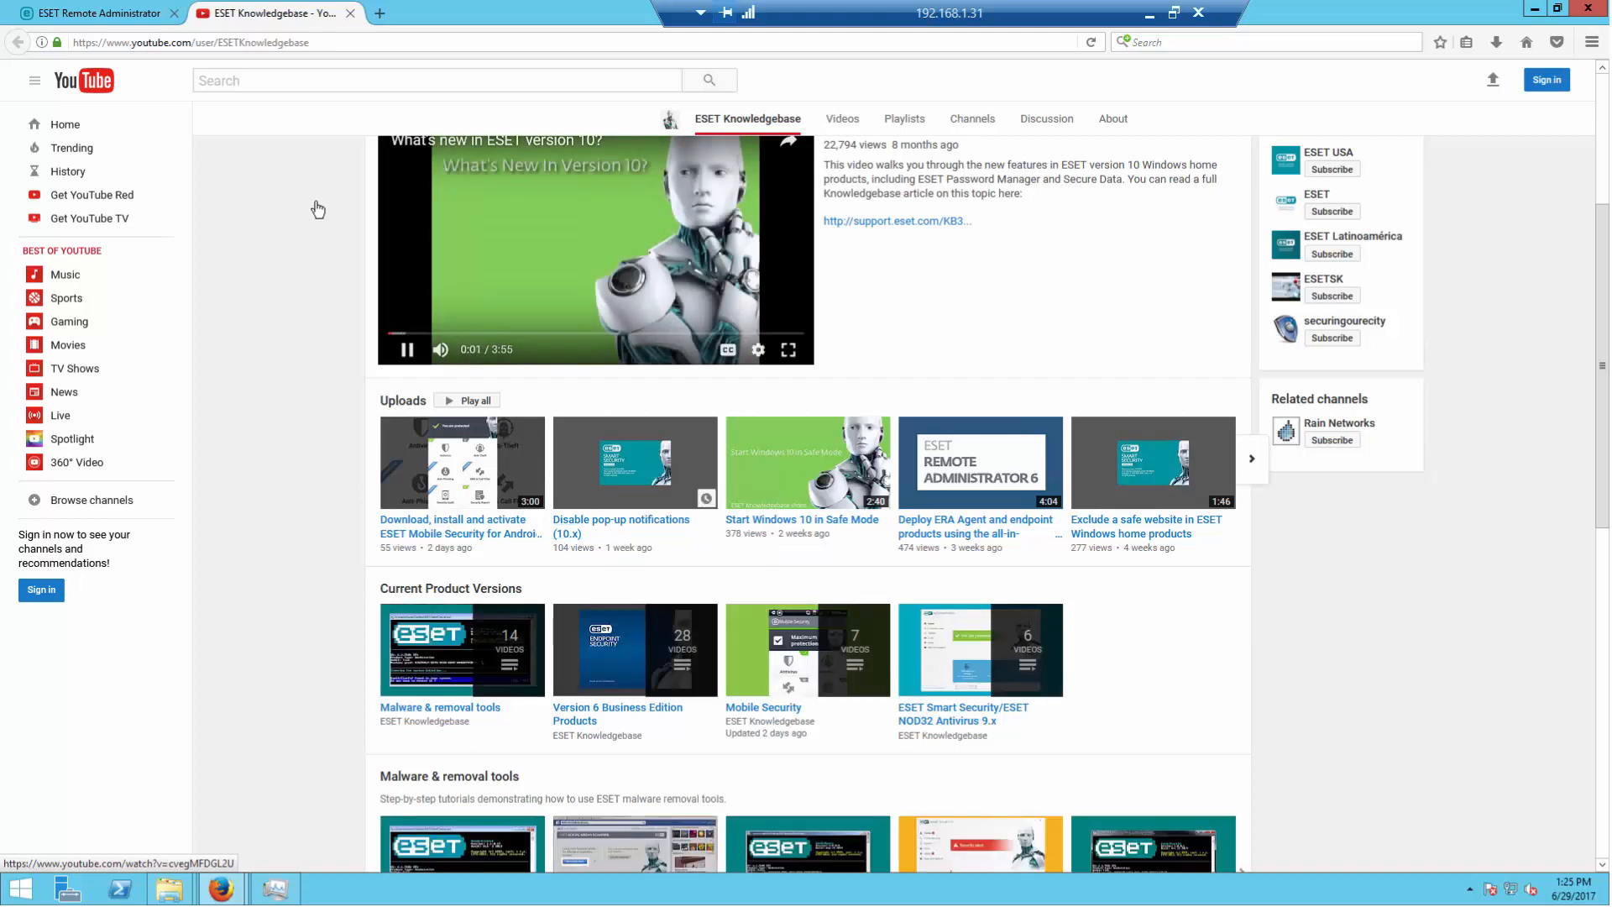
{"action": "left_click", "coordinate": [350, 14]}
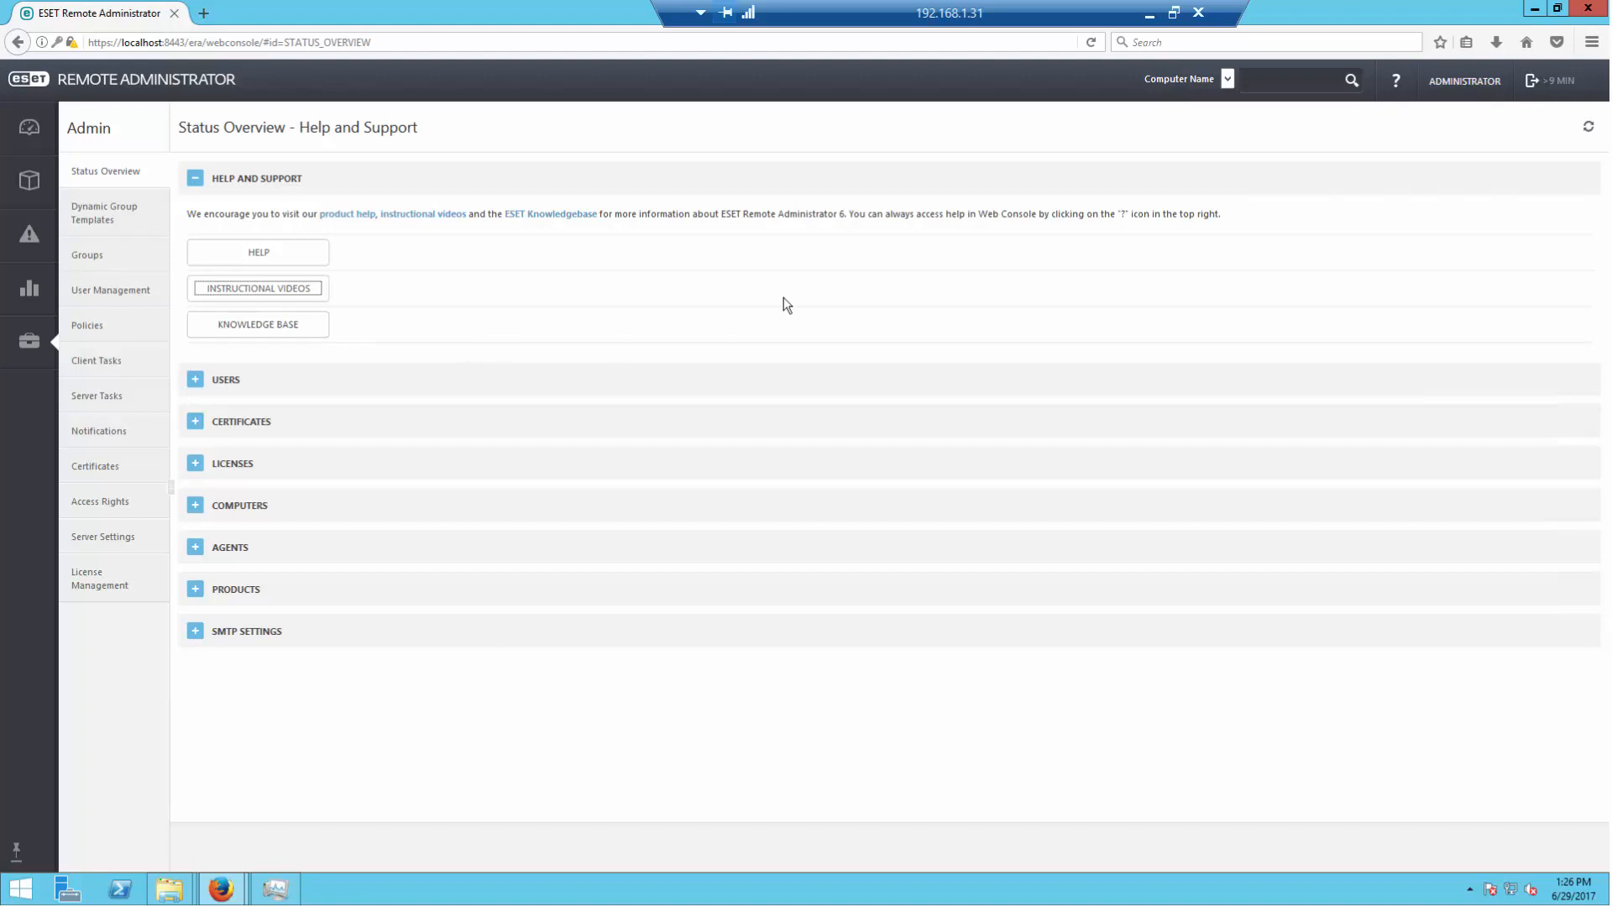
Step: Examine the status overview's Users section and the New Native User form, leaving it without creating a user
{"action": "left_click", "coordinate": [196, 382]}
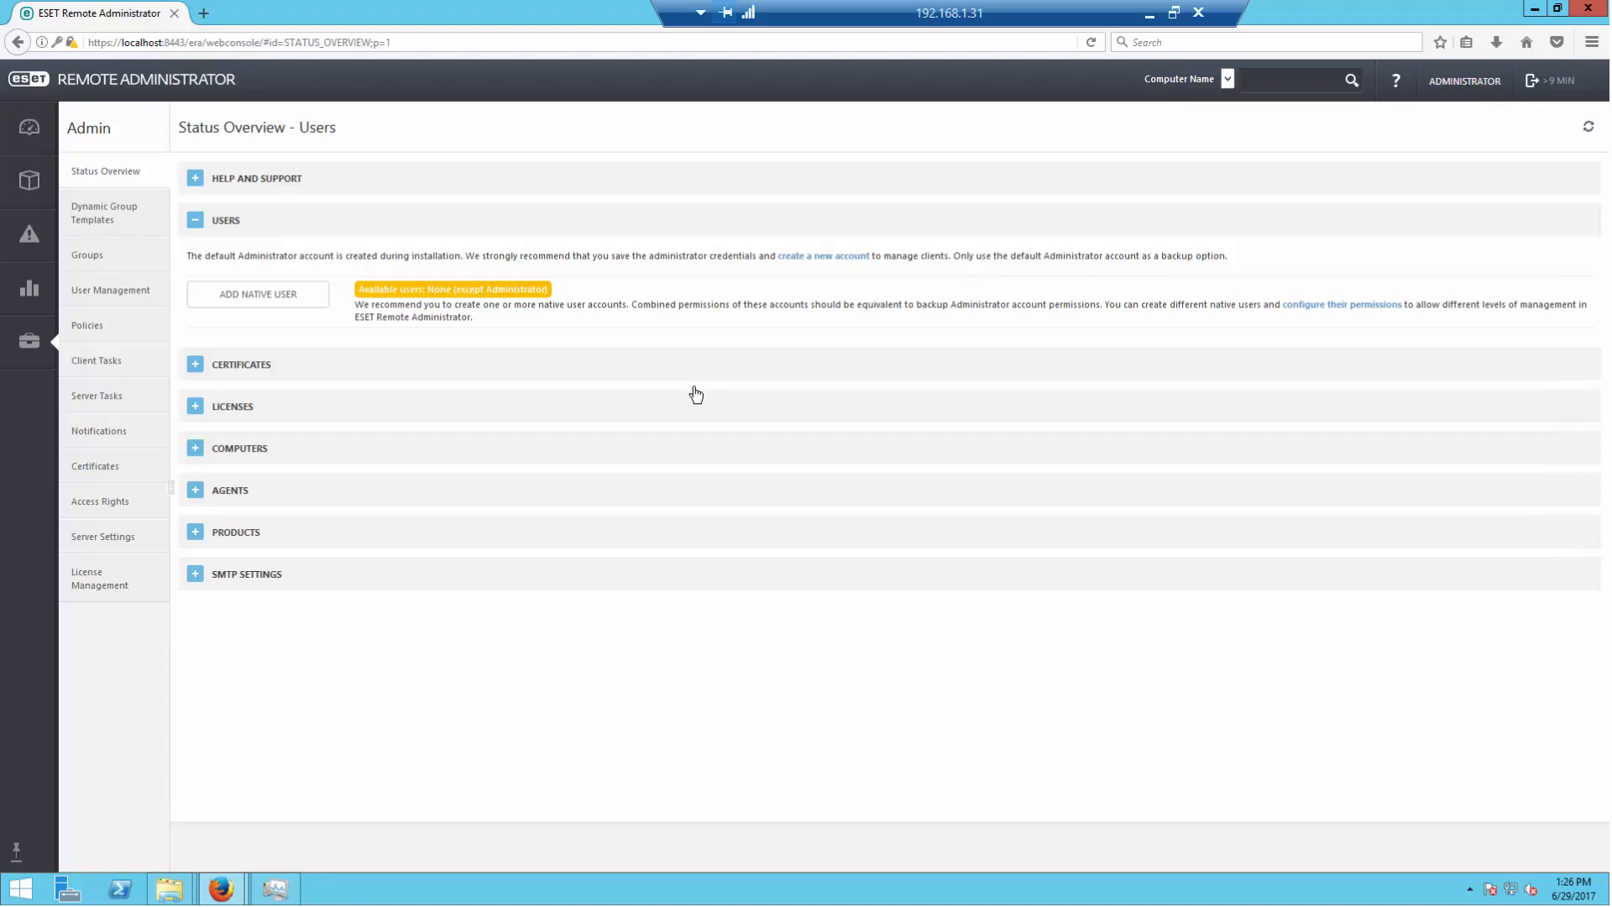
{"action": "left_click", "coordinate": [290, 304]}
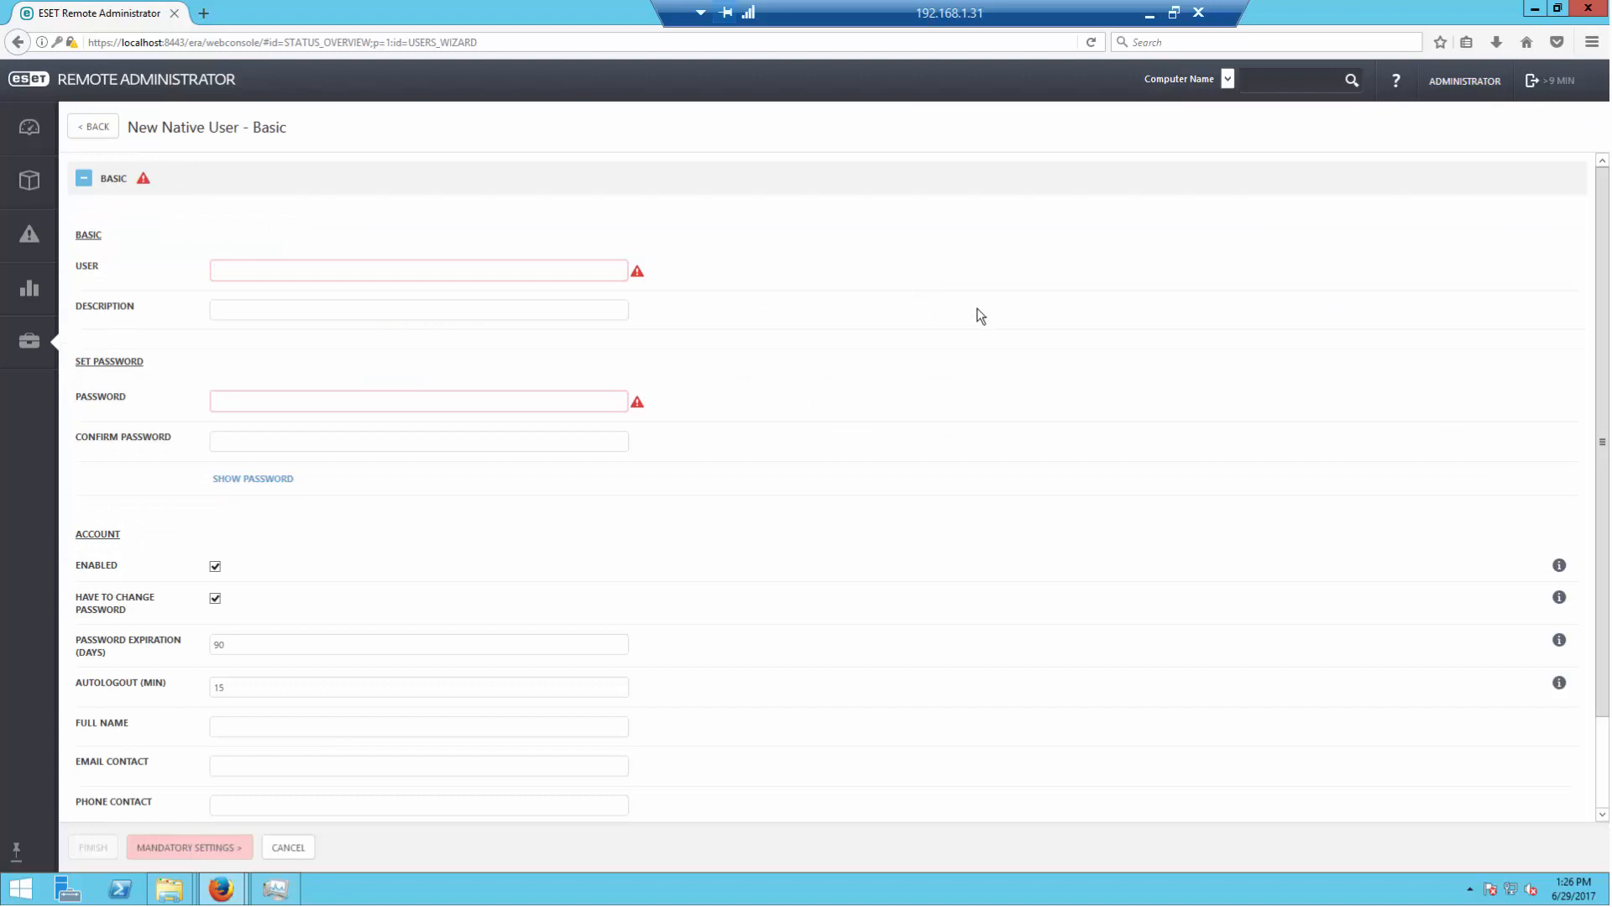
{"action": "left_click", "coordinate": [94, 127]}
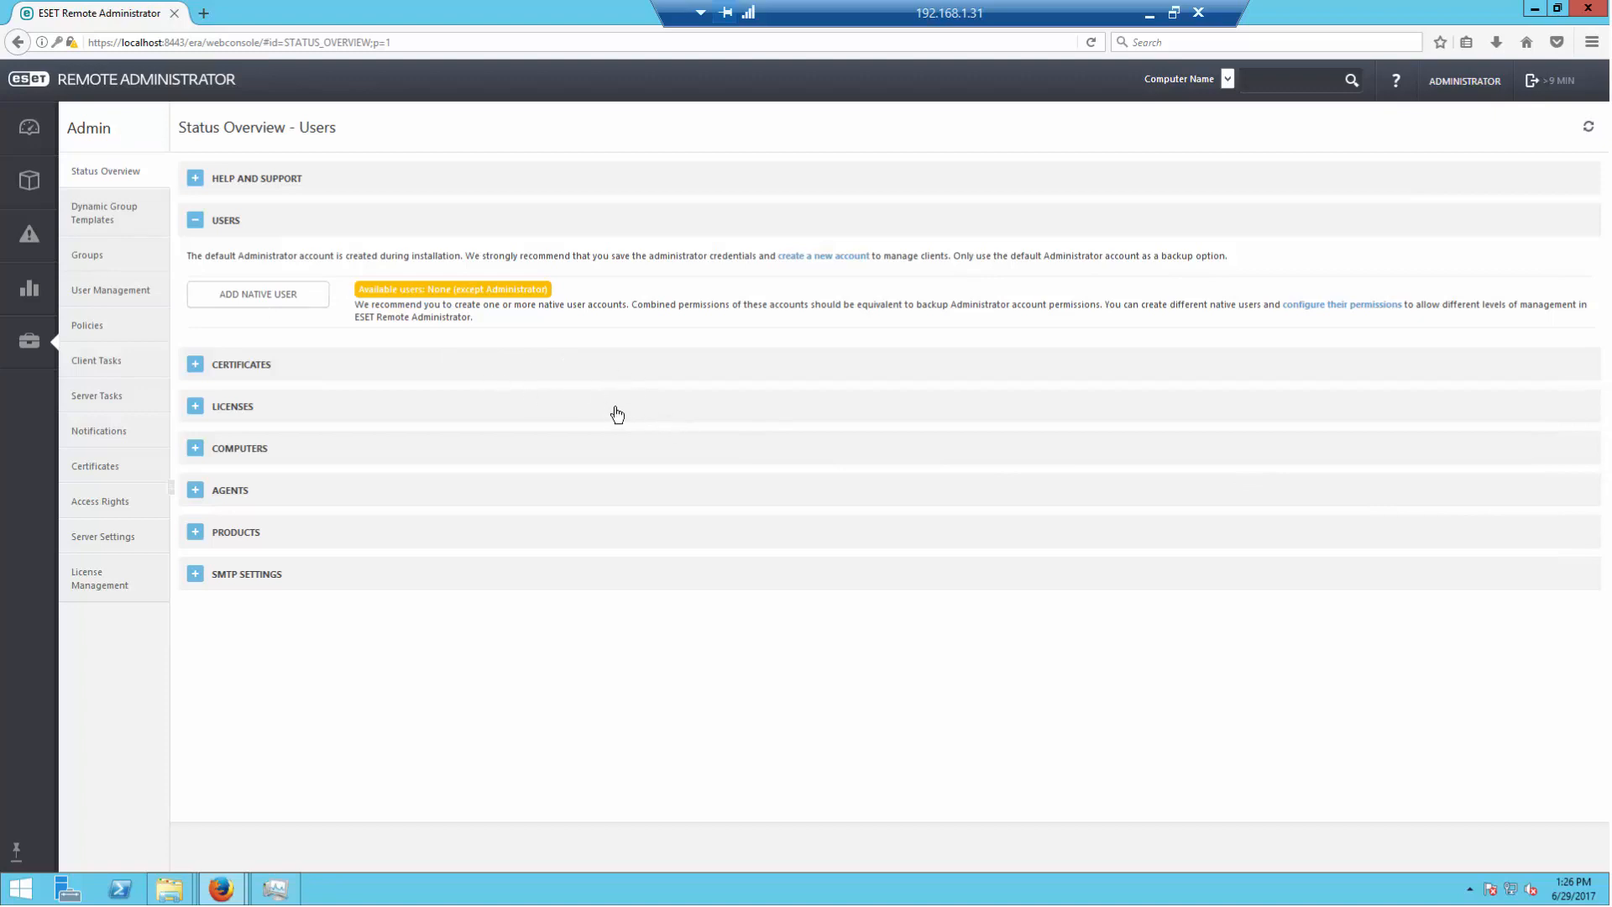
Step: Review the Certificates and Licenses sections of the status overview
{"action": "left_click", "coordinate": [200, 364]}
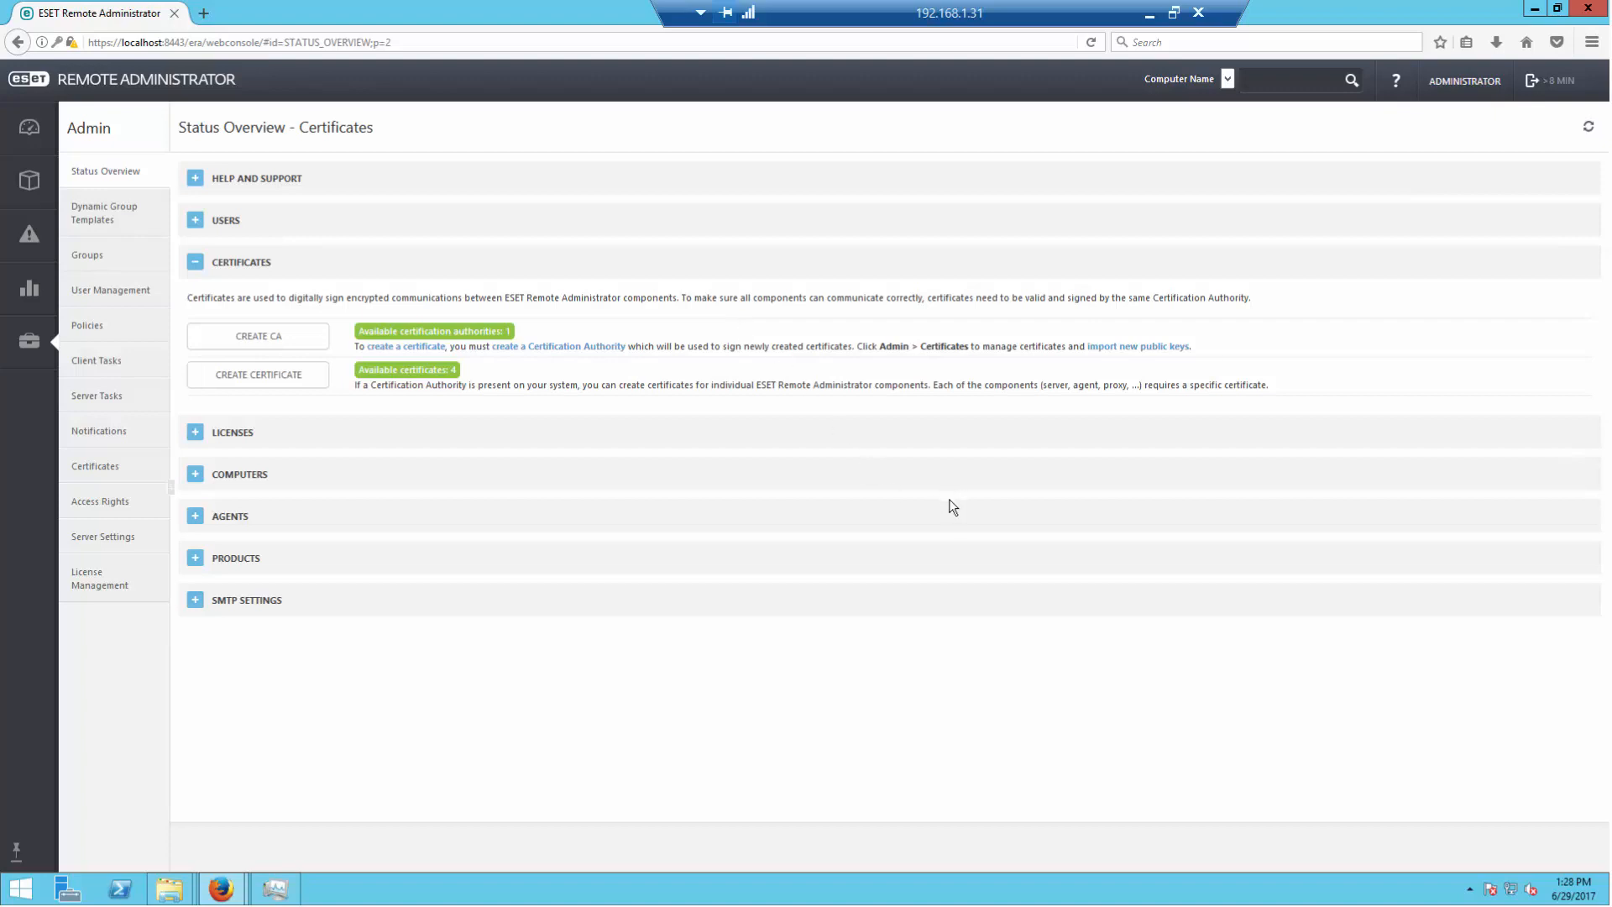
{"action": "left_click", "coordinate": [195, 261]}
{"action": "left_click", "coordinate": [196, 306]}
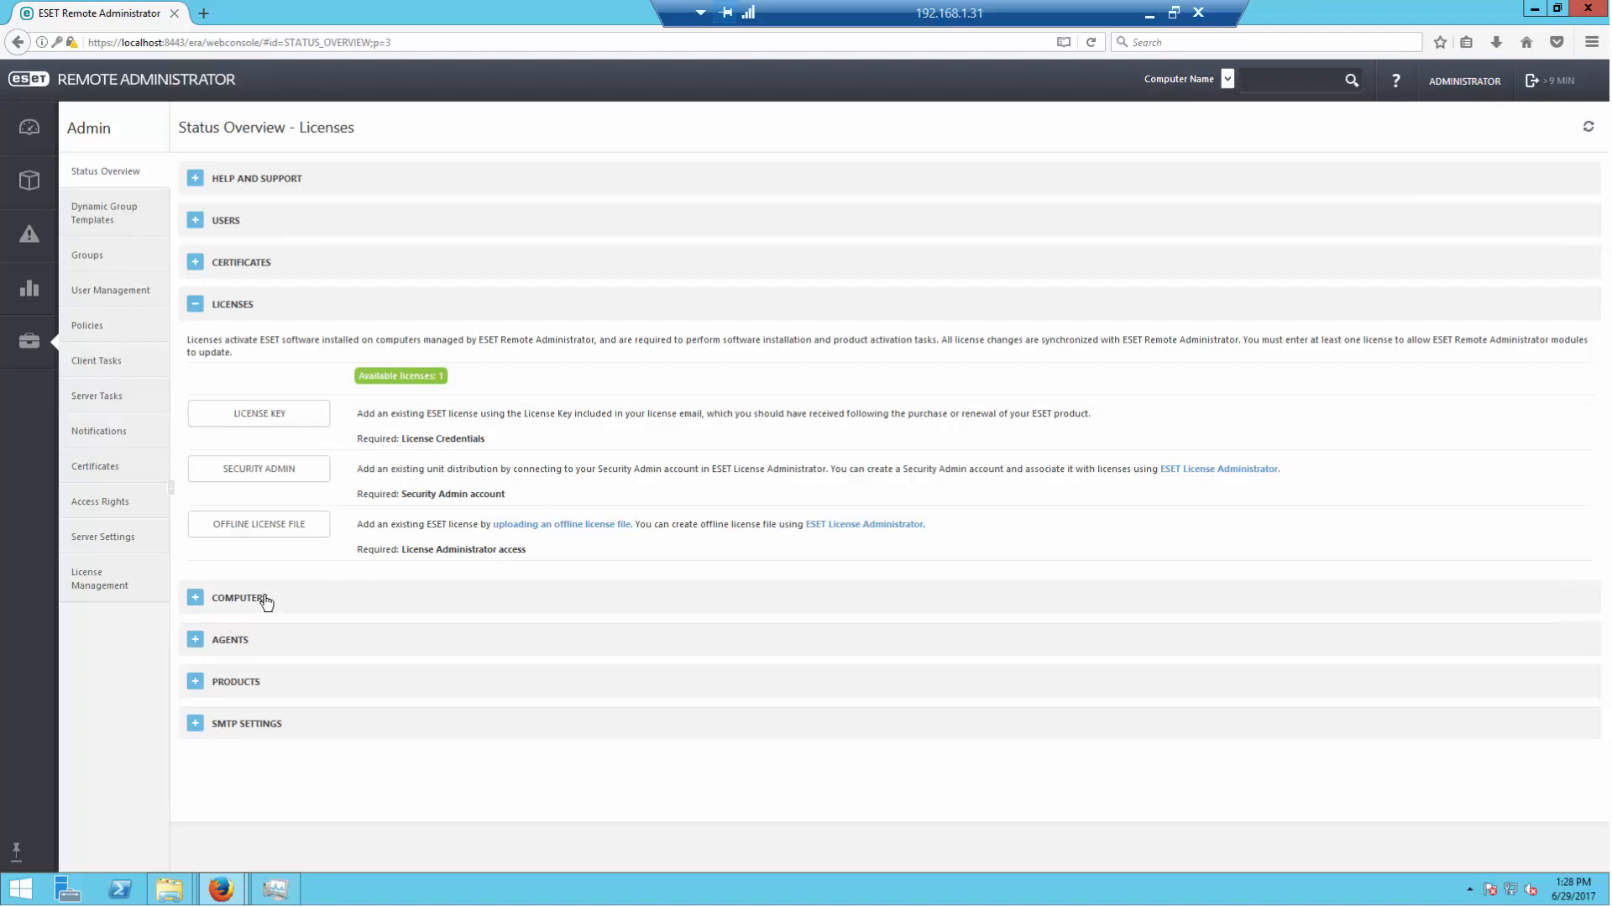
Step: Examine the status overview's Computers section and the rogue computers' Add Devices form with its conflict resolution options and device list, then discard it
{"action": "left_click", "coordinate": [205, 597]}
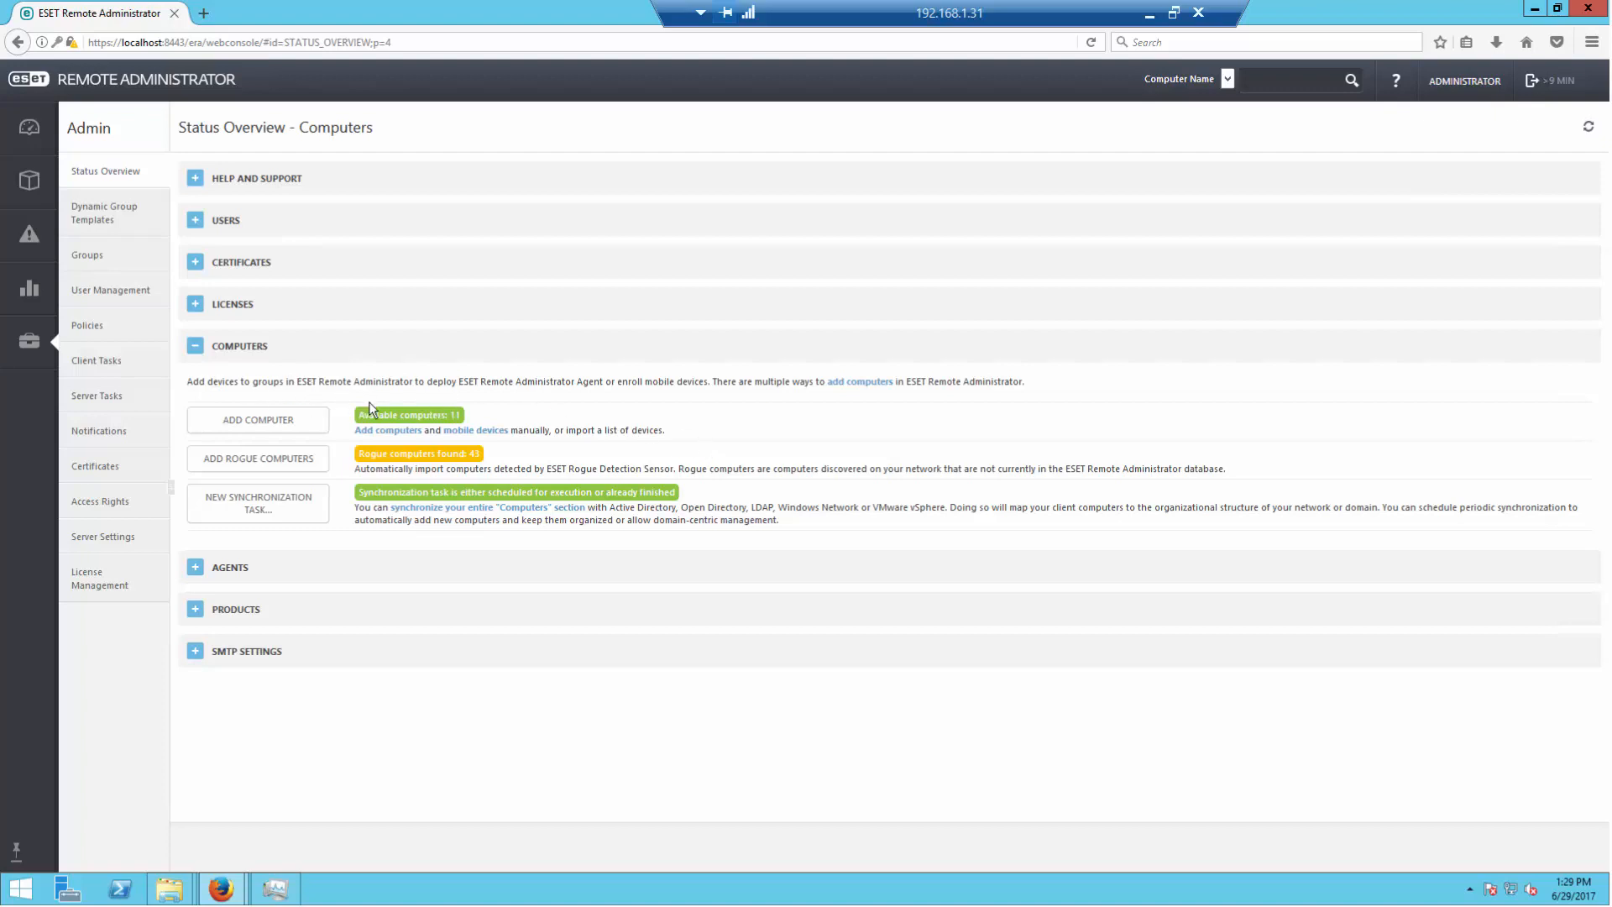
{"action": "left_click", "coordinate": [269, 462]}
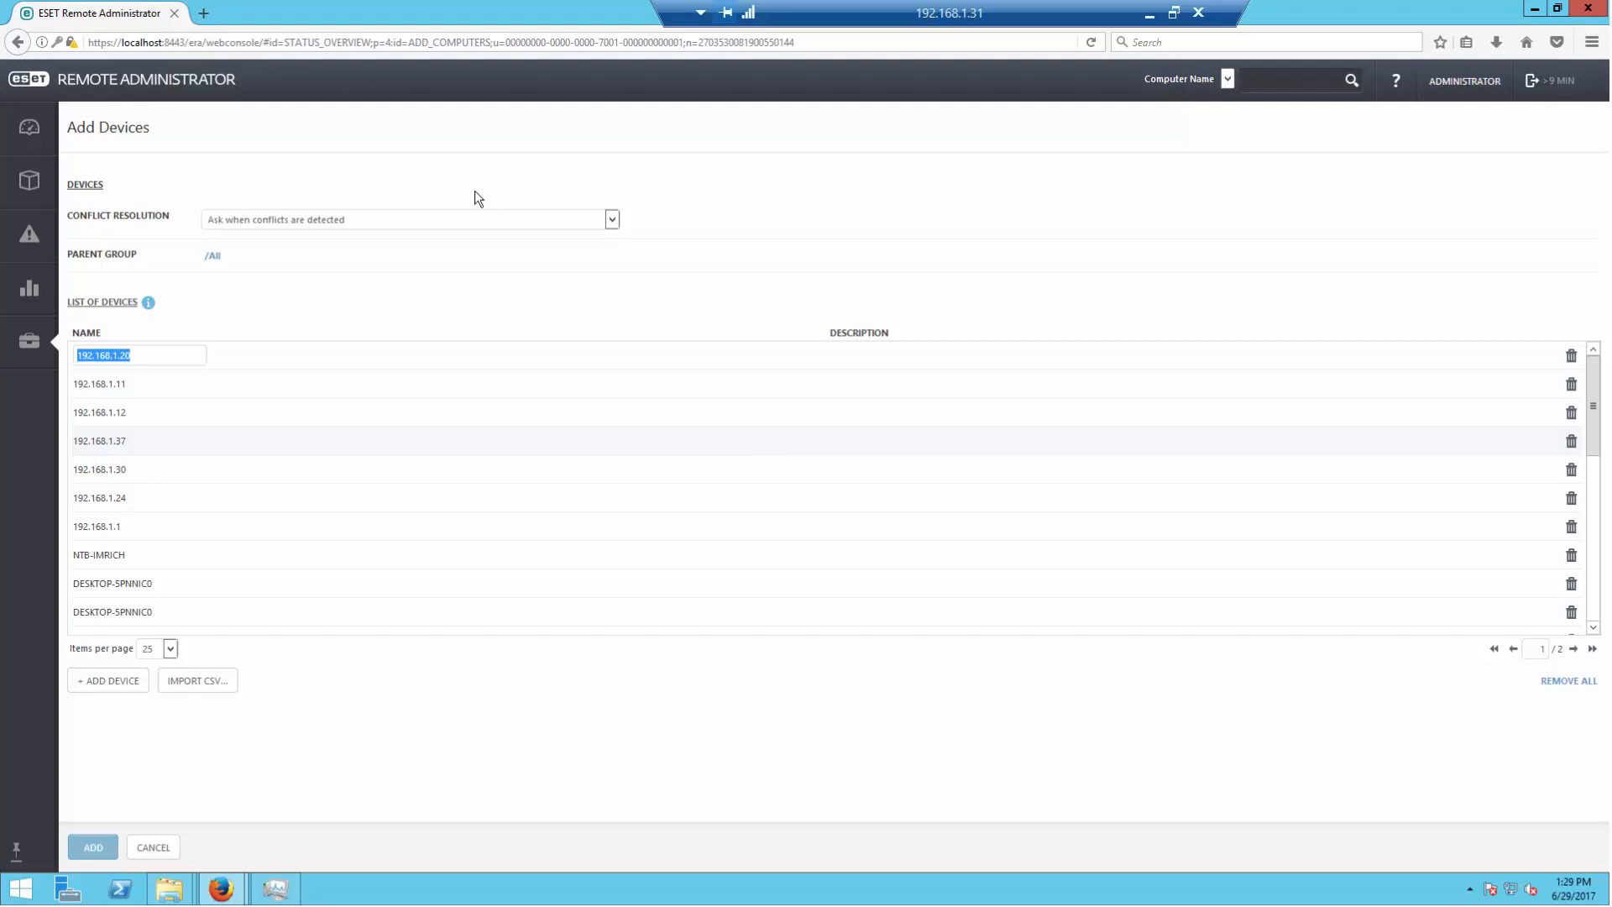
{"action": "left_click", "coordinate": [610, 220]}
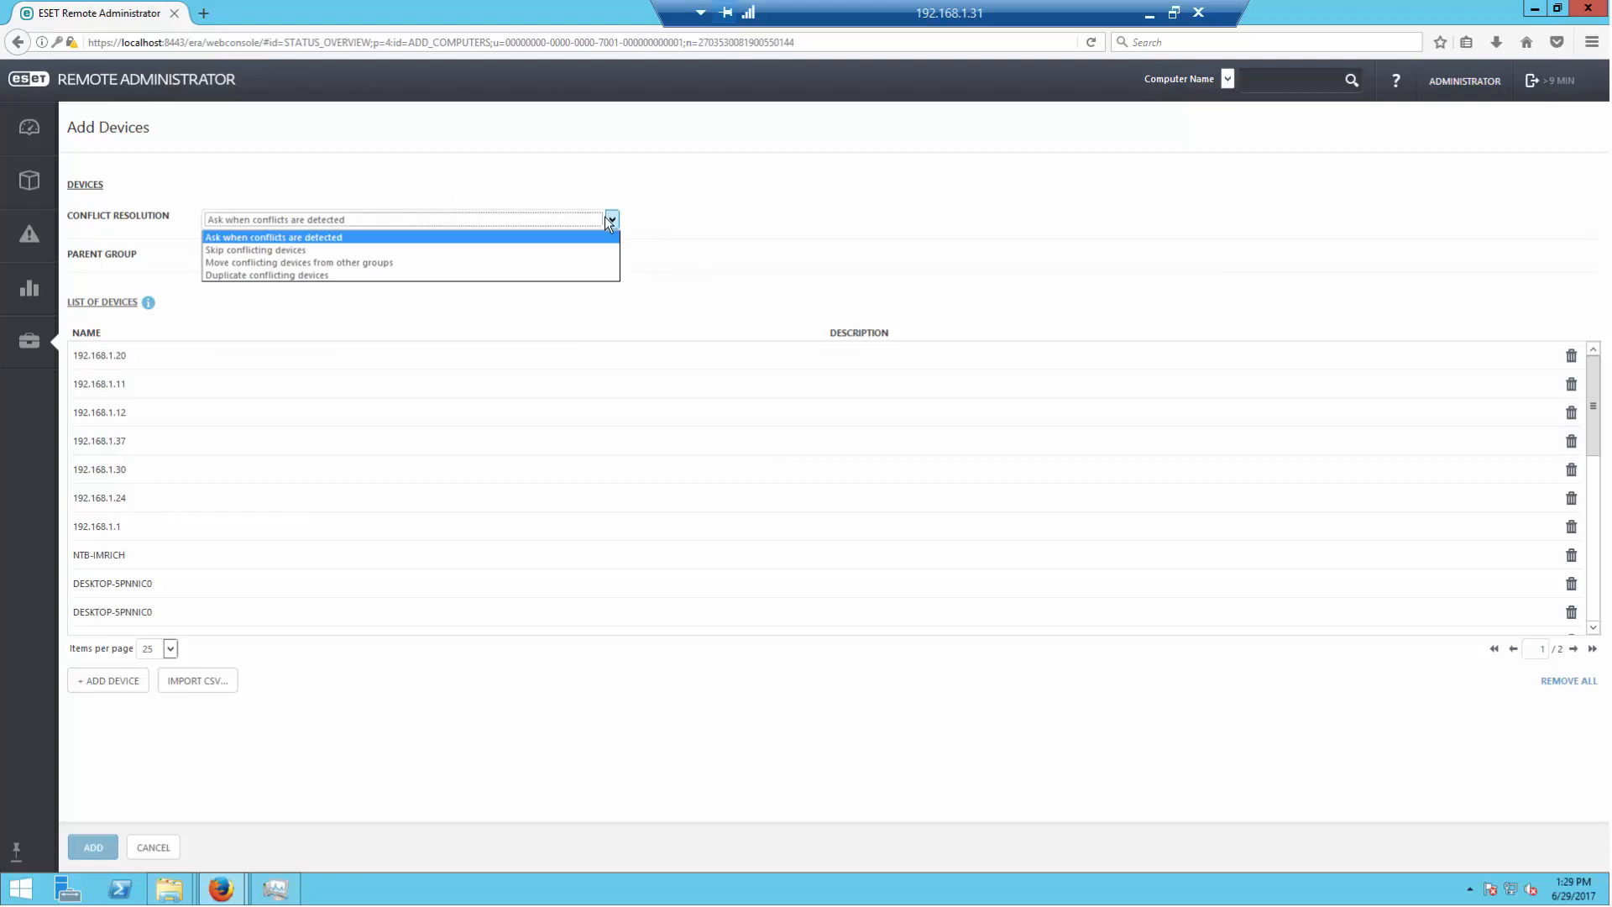
{"action": "left_click", "coordinate": [451, 405]}
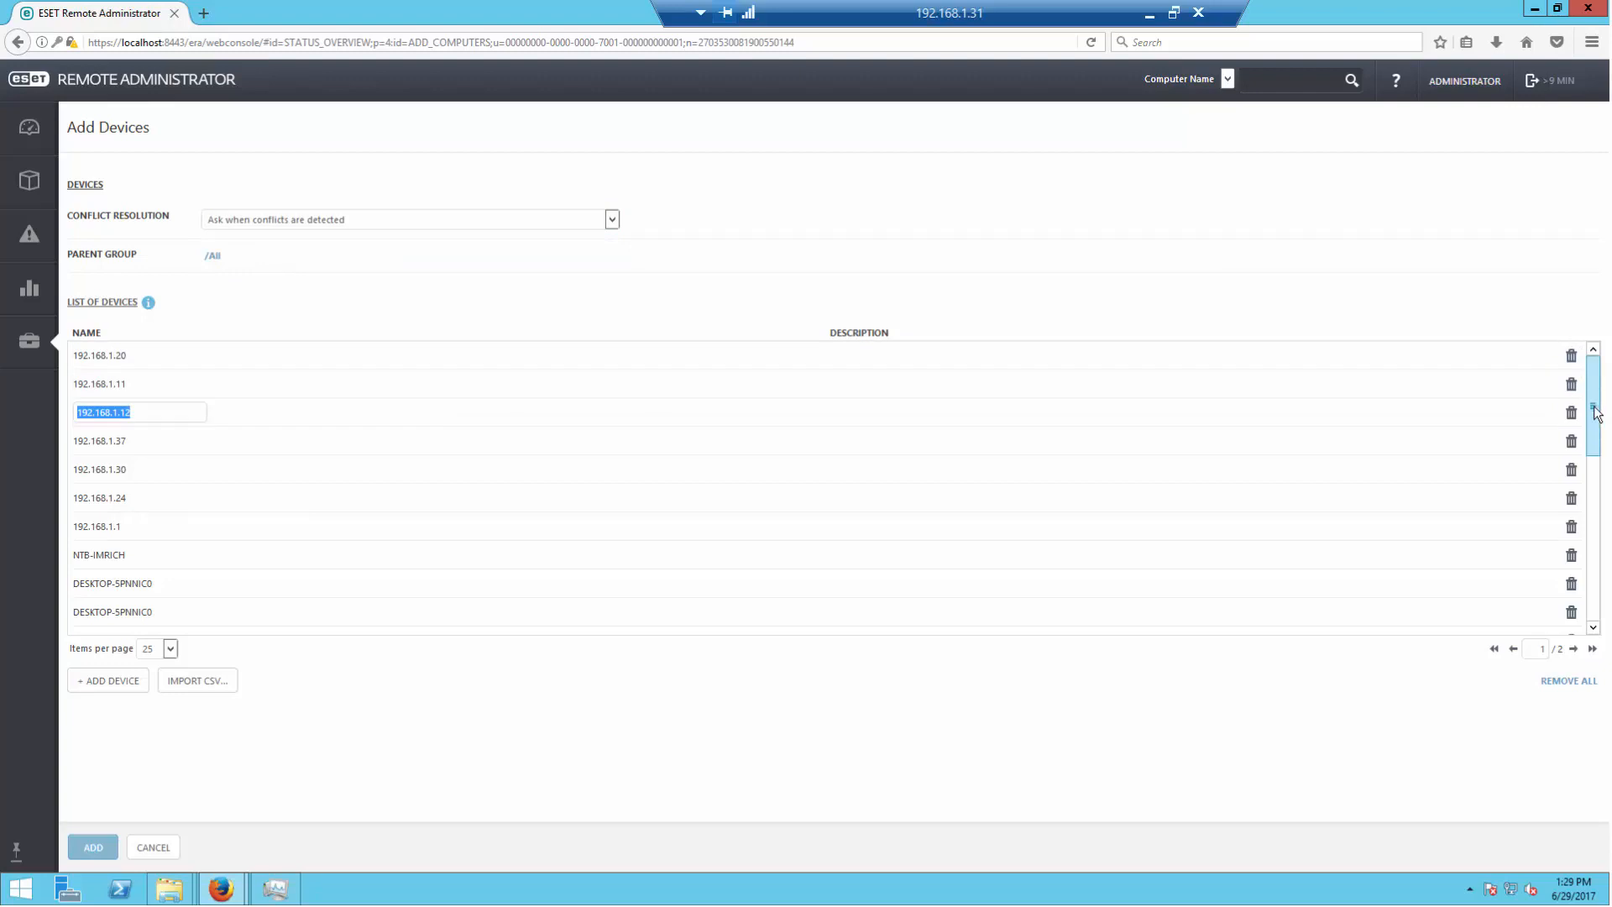
{"action": "left_click_drag", "start_coordinate": [1594, 406], "coordinate": [1596, 577]}
{"action": "left_click_drag", "start_coordinate": [1591, 473], "coordinate": [1589, 375]}
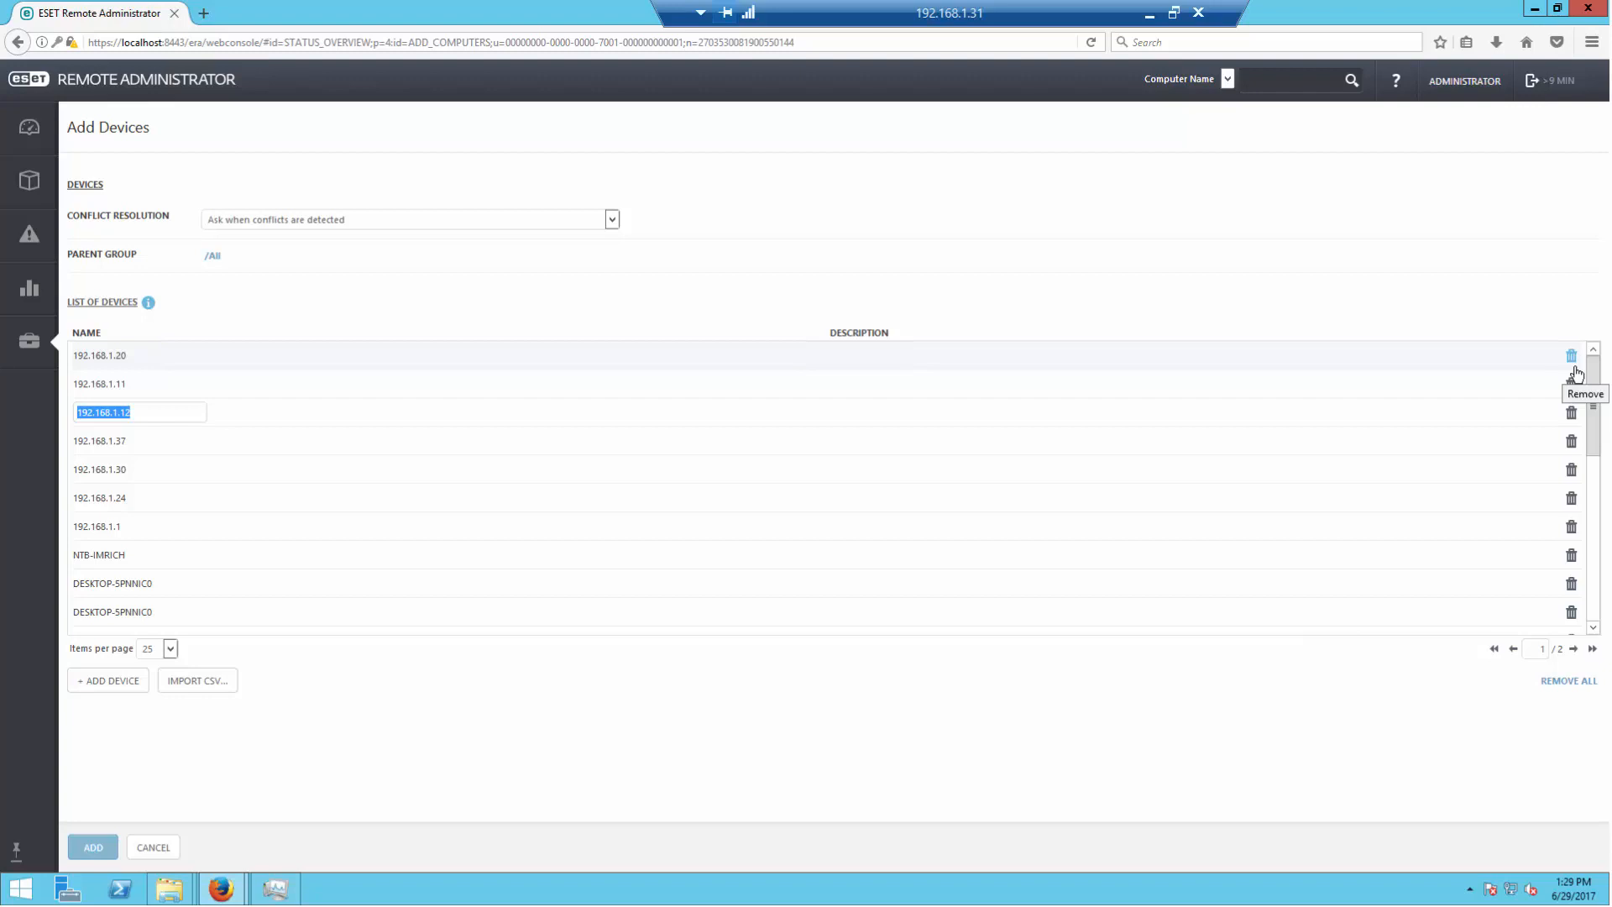
{"action": "left_click", "coordinate": [788, 704]}
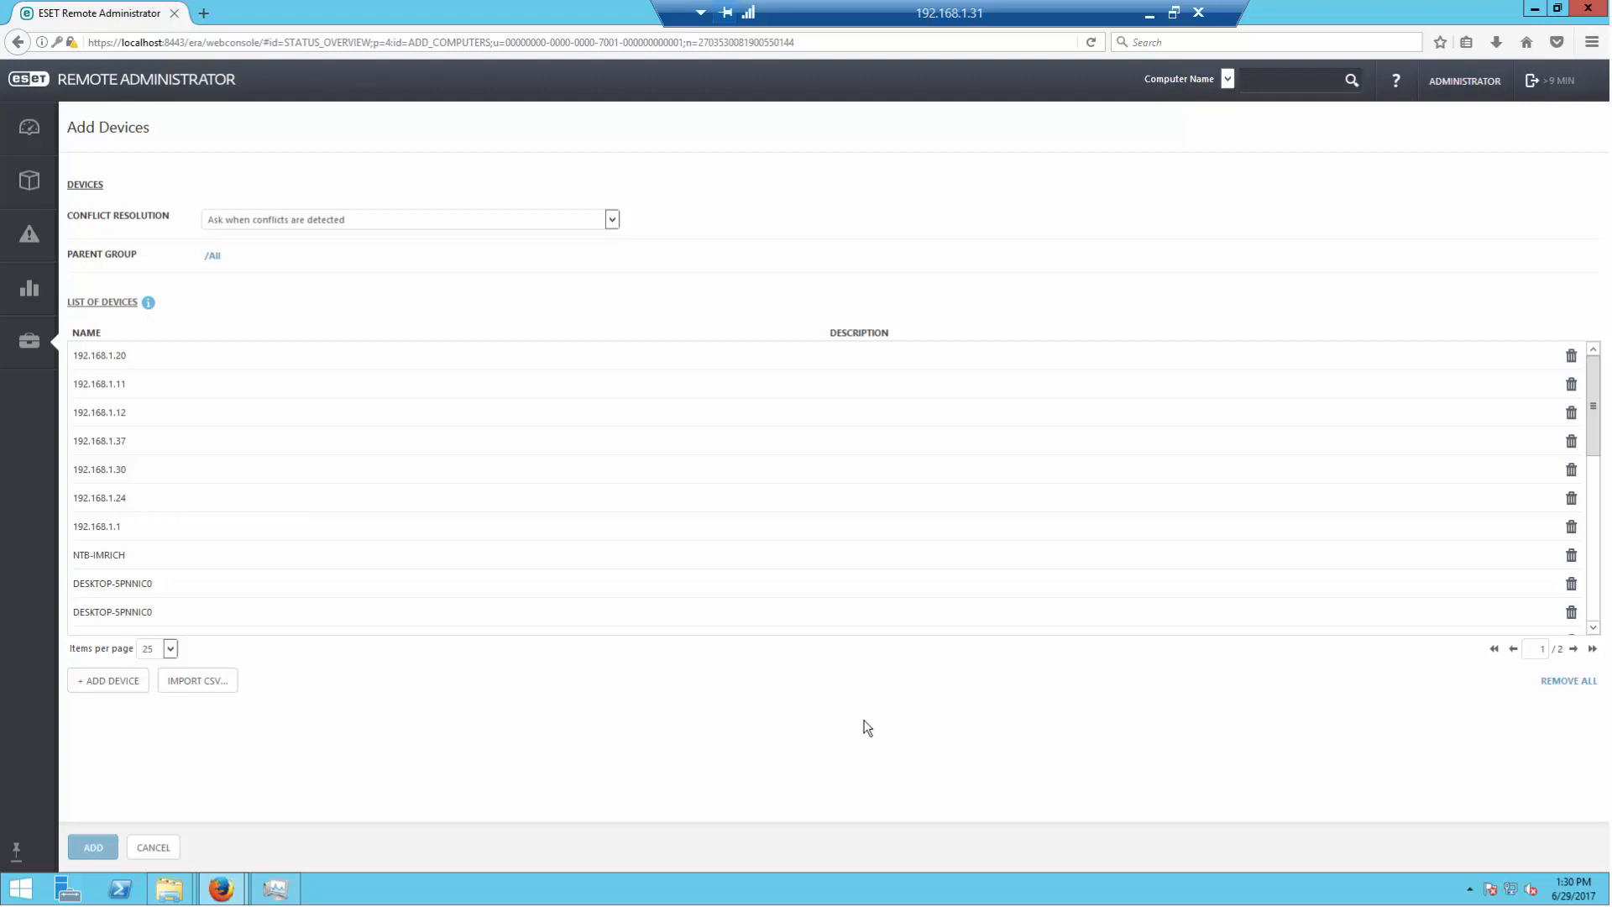
{"action": "double_click", "coordinate": [141, 581]}
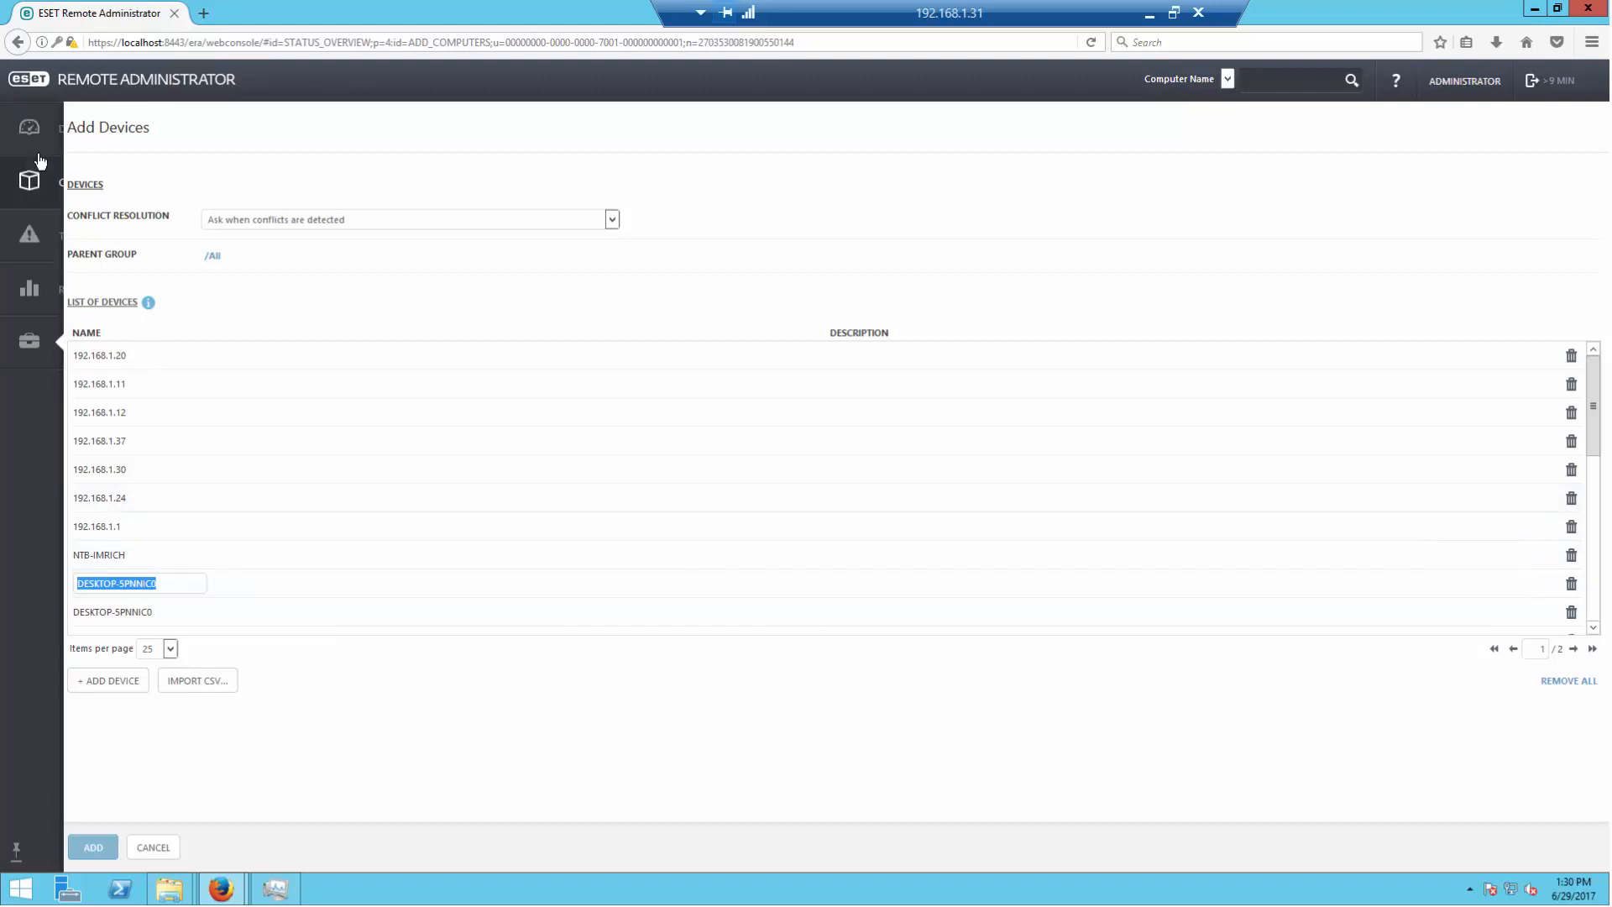
{"action": "mouse_move", "coordinate": [33, 346]}
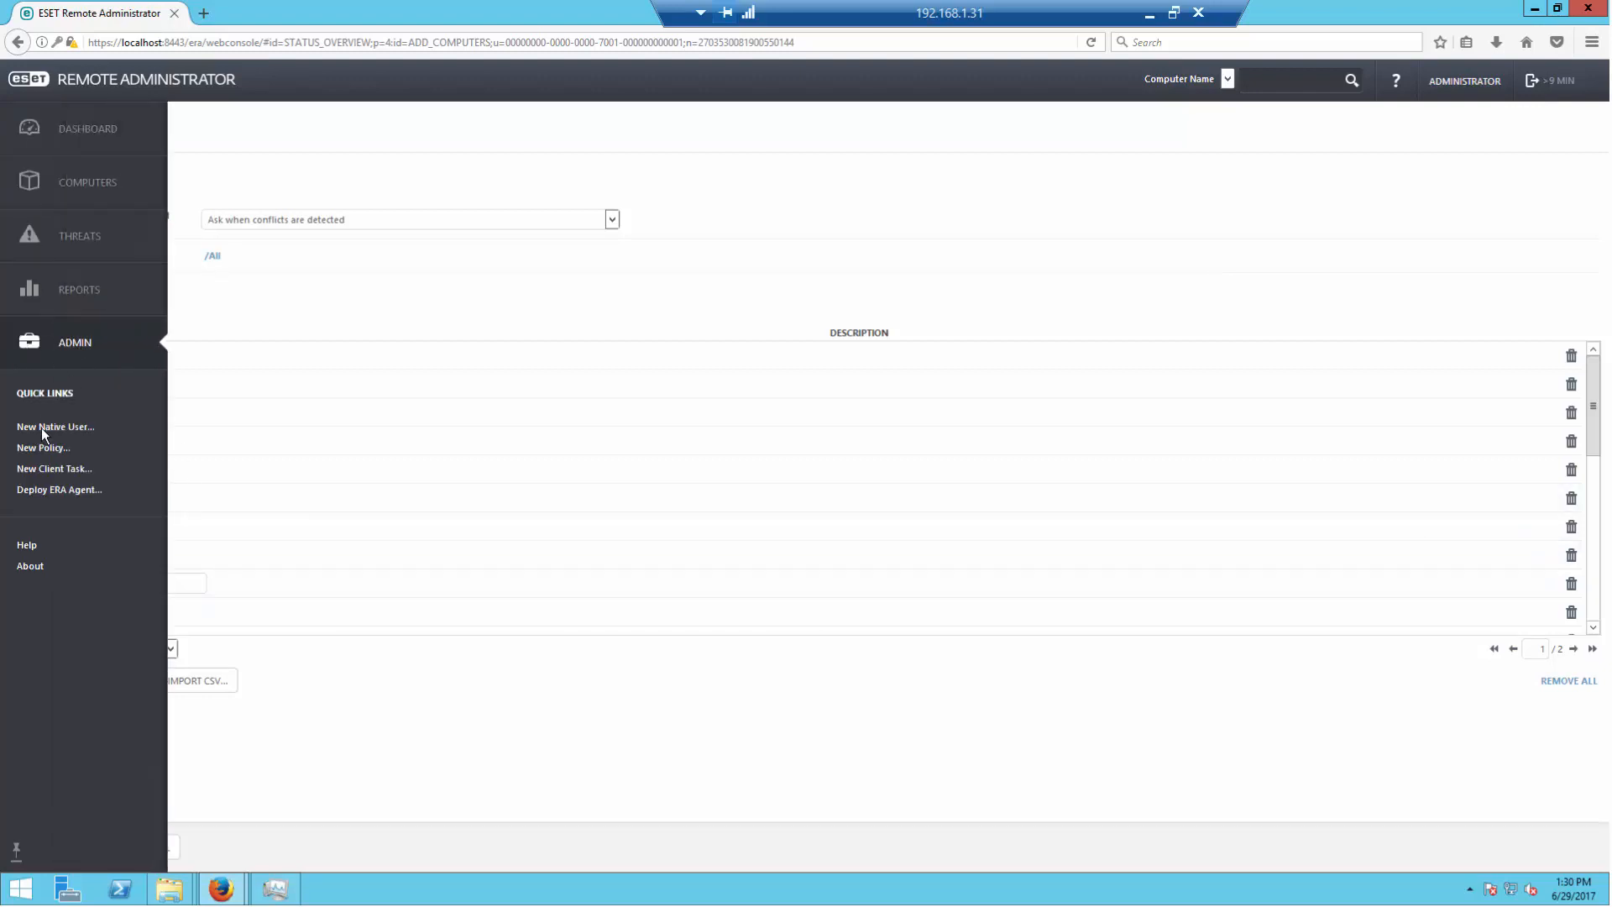
{"action": "left_click", "coordinate": [84, 344]}
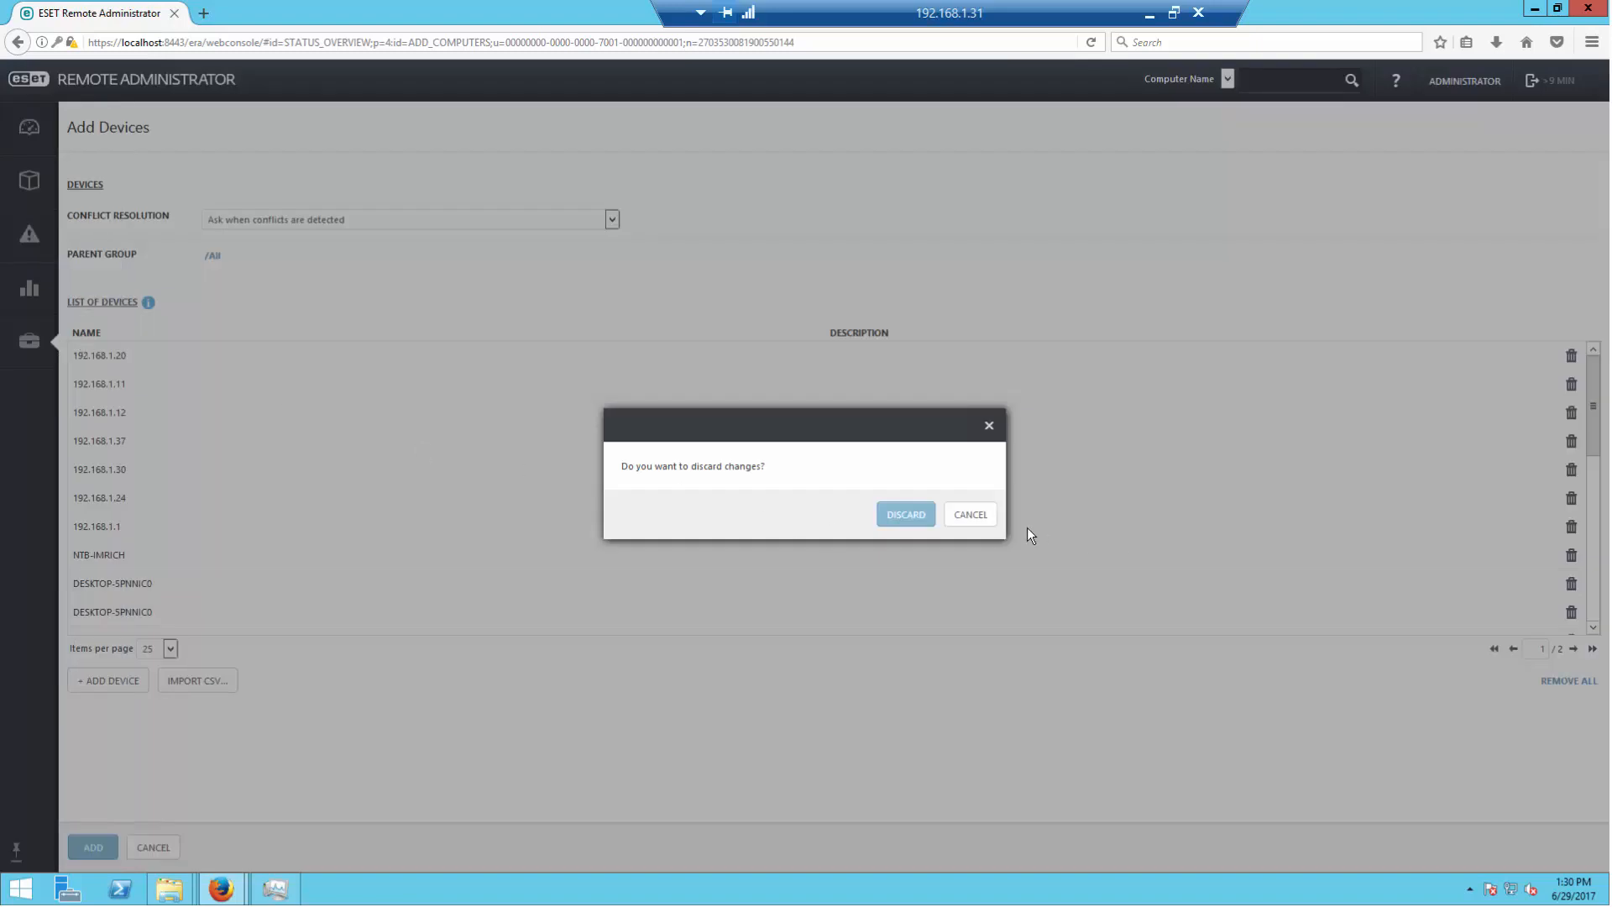
{"action": "left_click", "coordinate": [905, 520]}
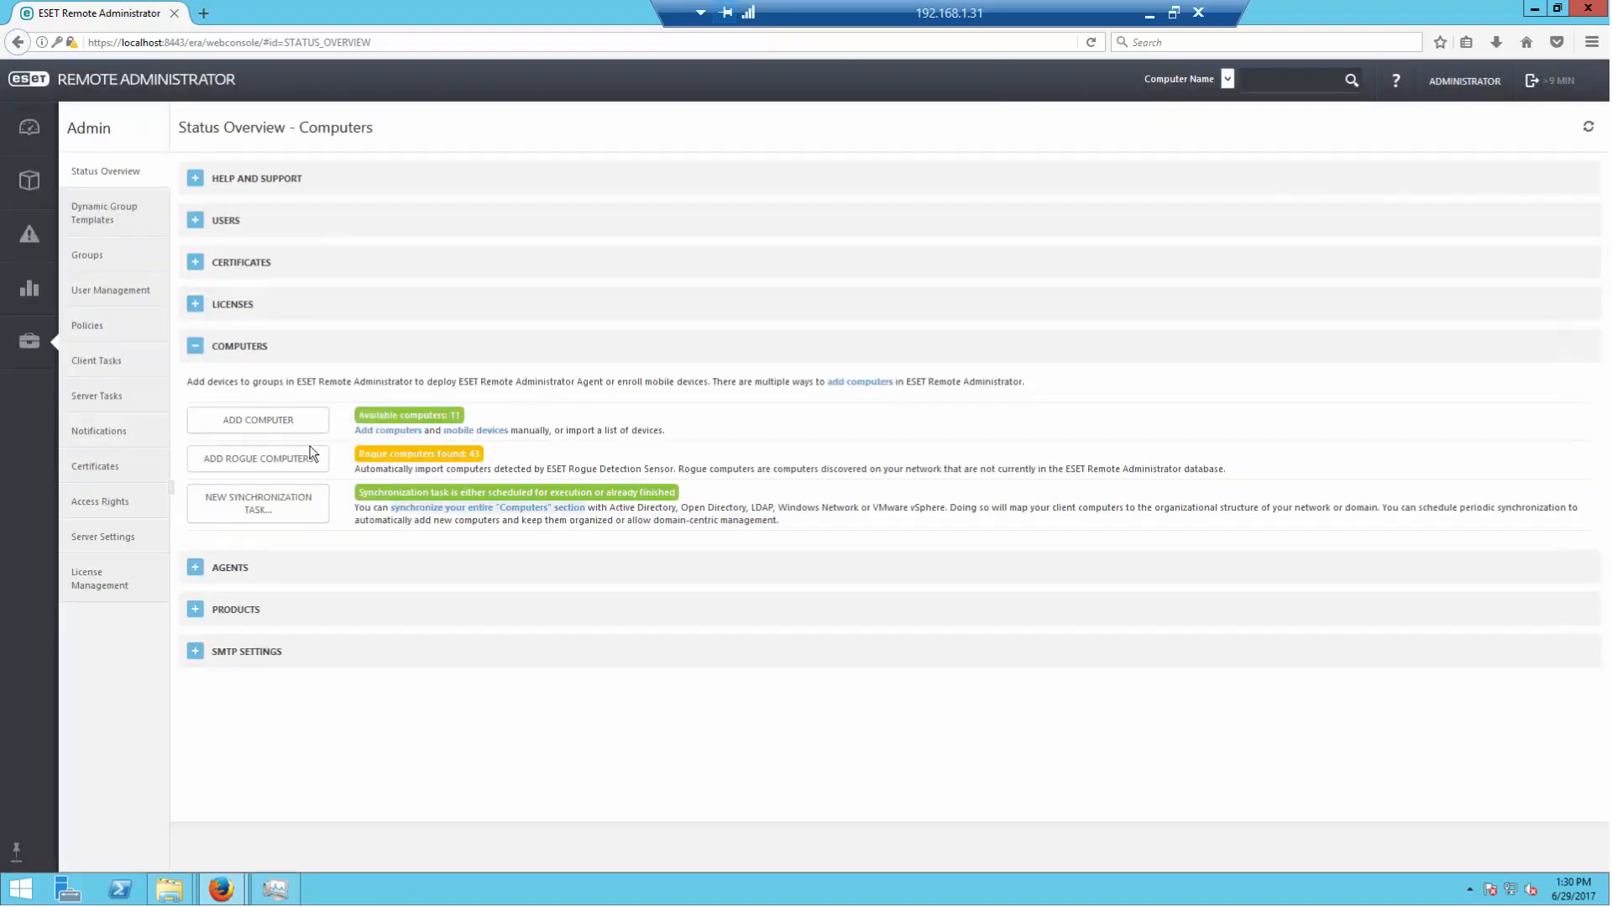
Step: Look at the Add Computer form and the New Synchronization Task wizard from the Computers section, leaving both without creating anything
{"action": "left_click", "coordinate": [258, 426]}
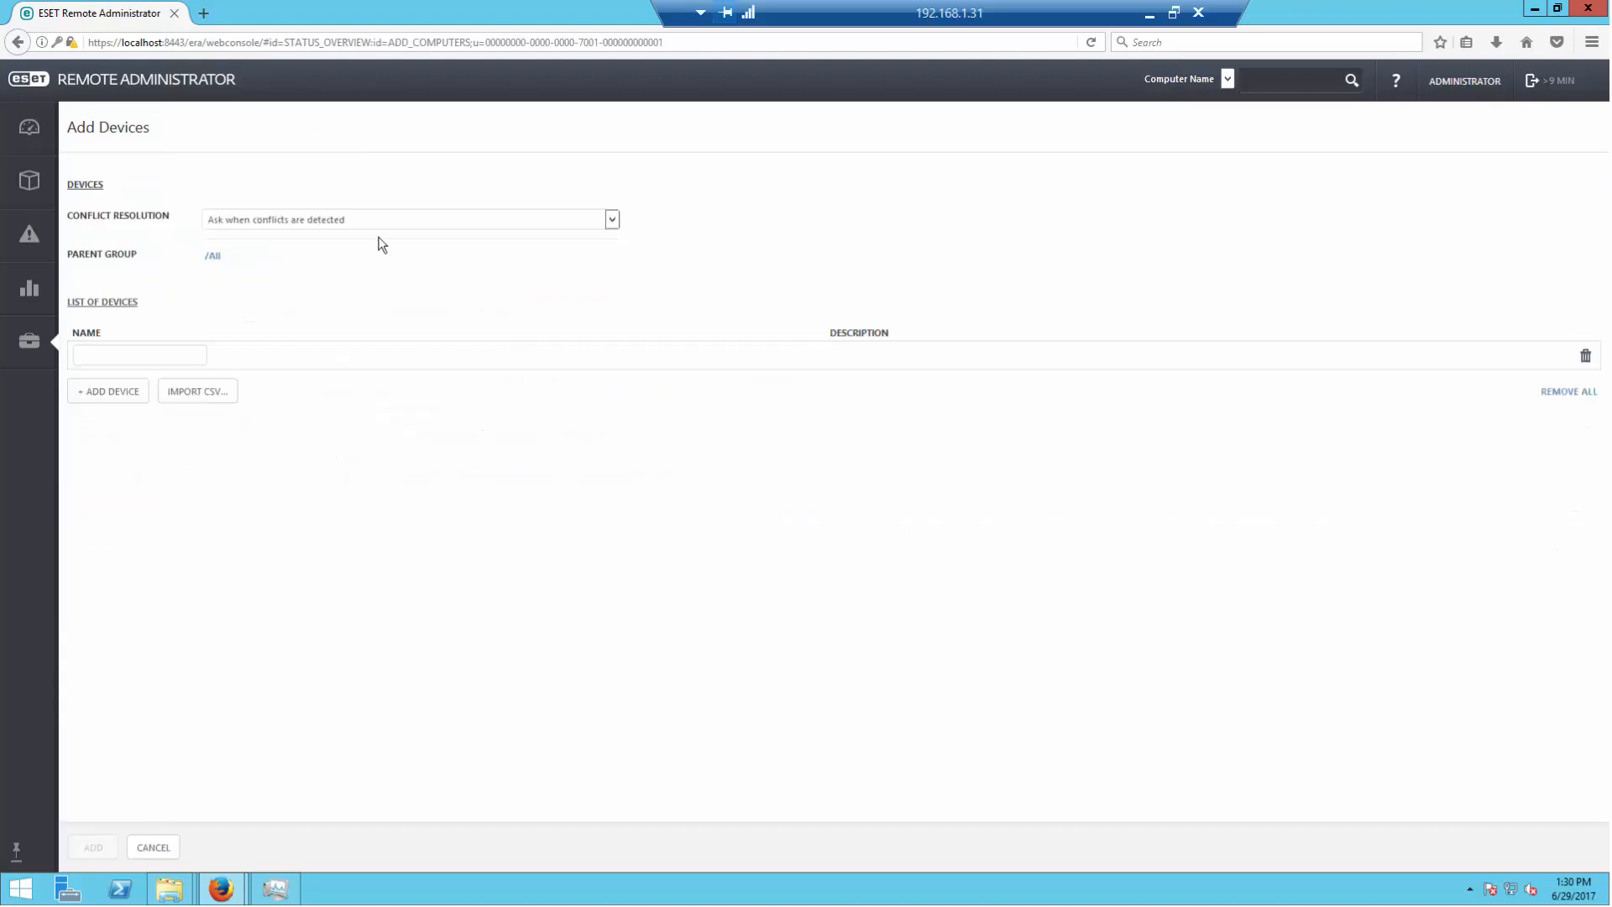
{"action": "mouse_move", "coordinate": [37, 362]}
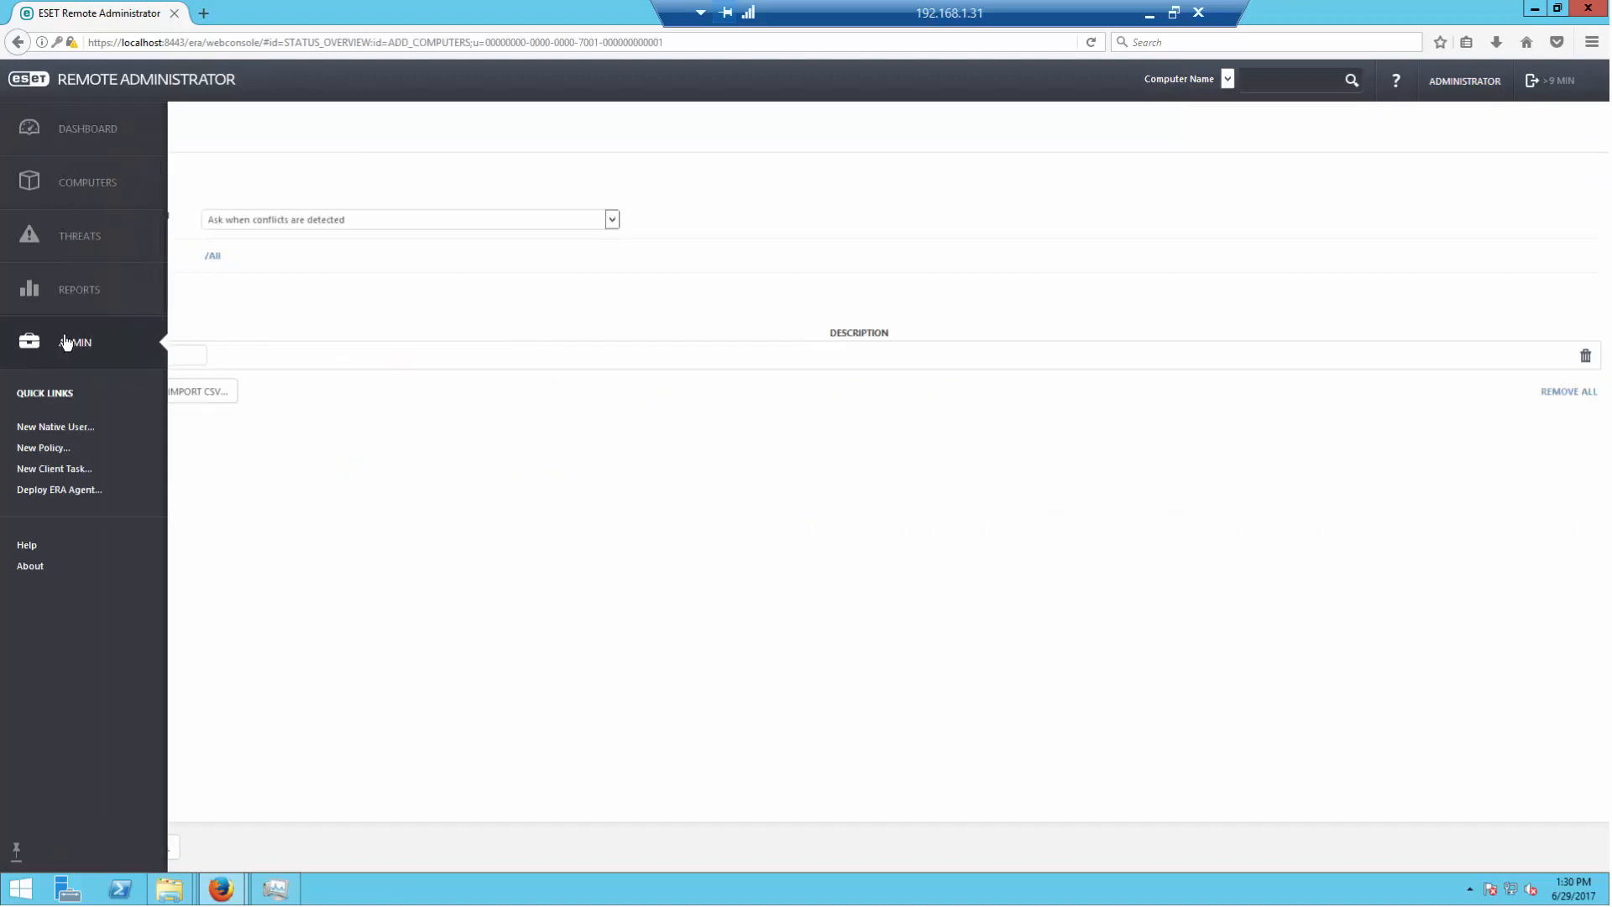
{"action": "left_click", "coordinate": [67, 349]}
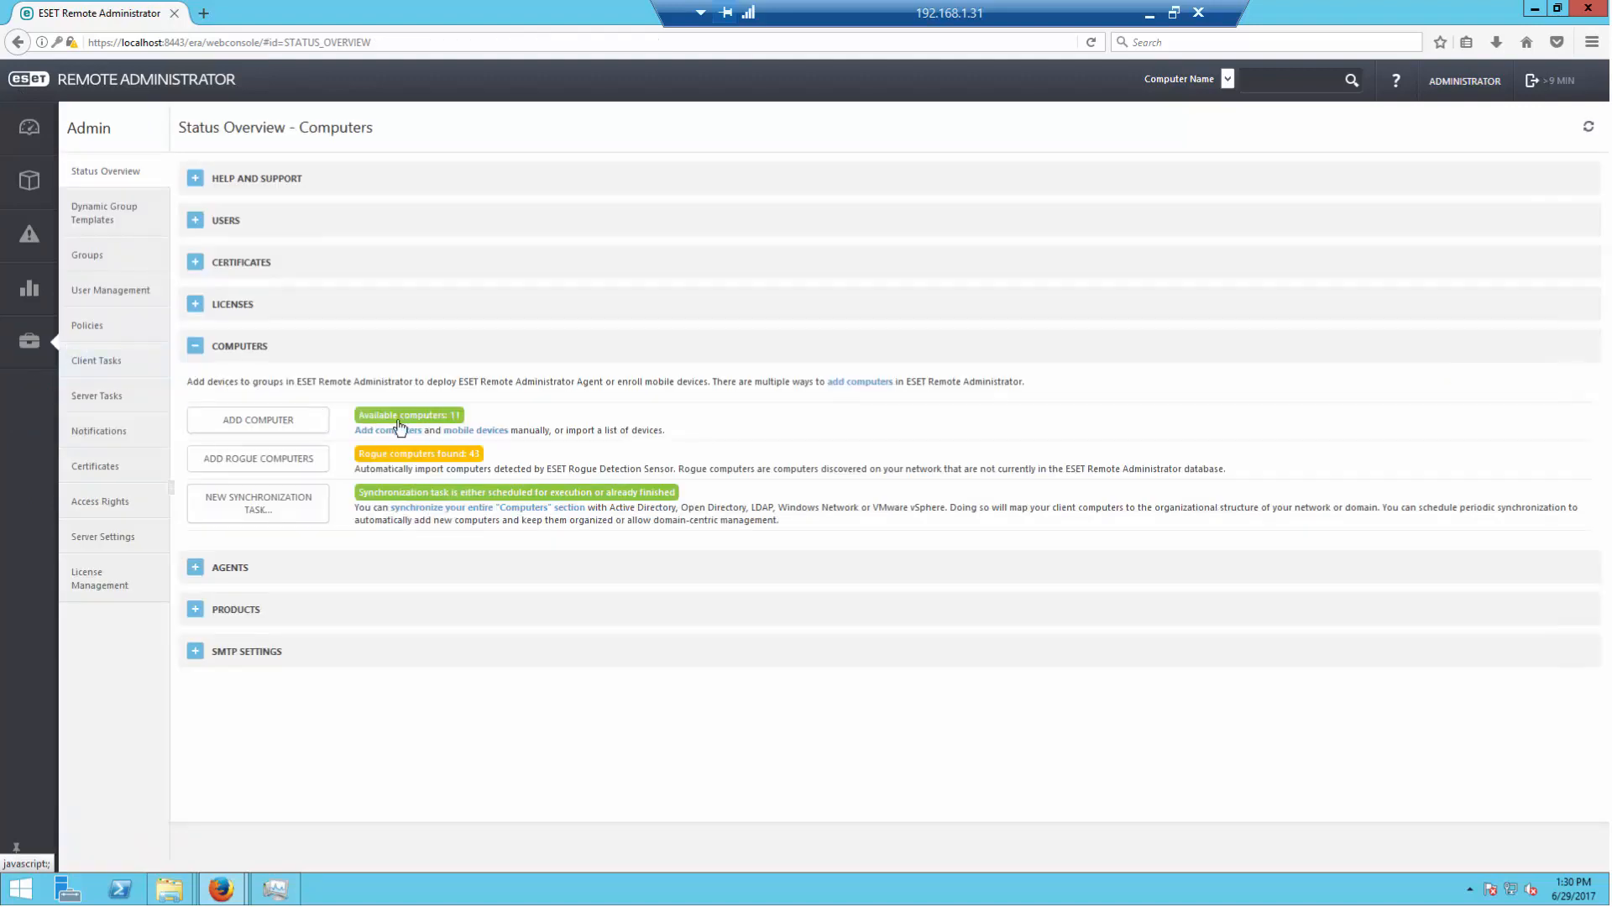
{"action": "left_click", "coordinate": [296, 500]}
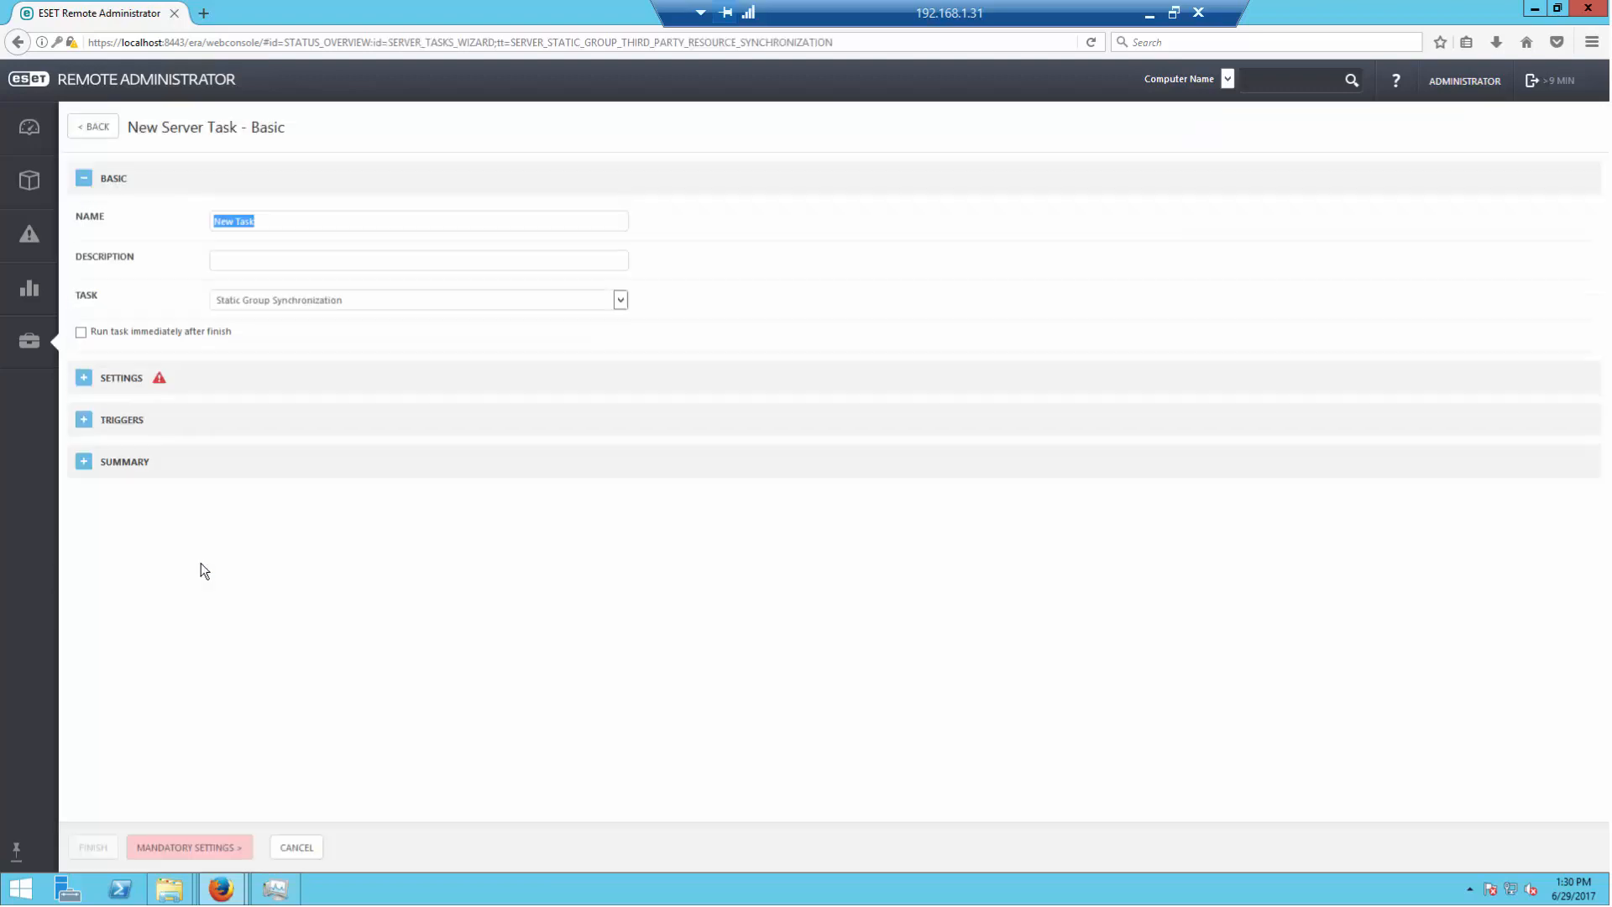
{"action": "mouse_move", "coordinate": [73, 353]}
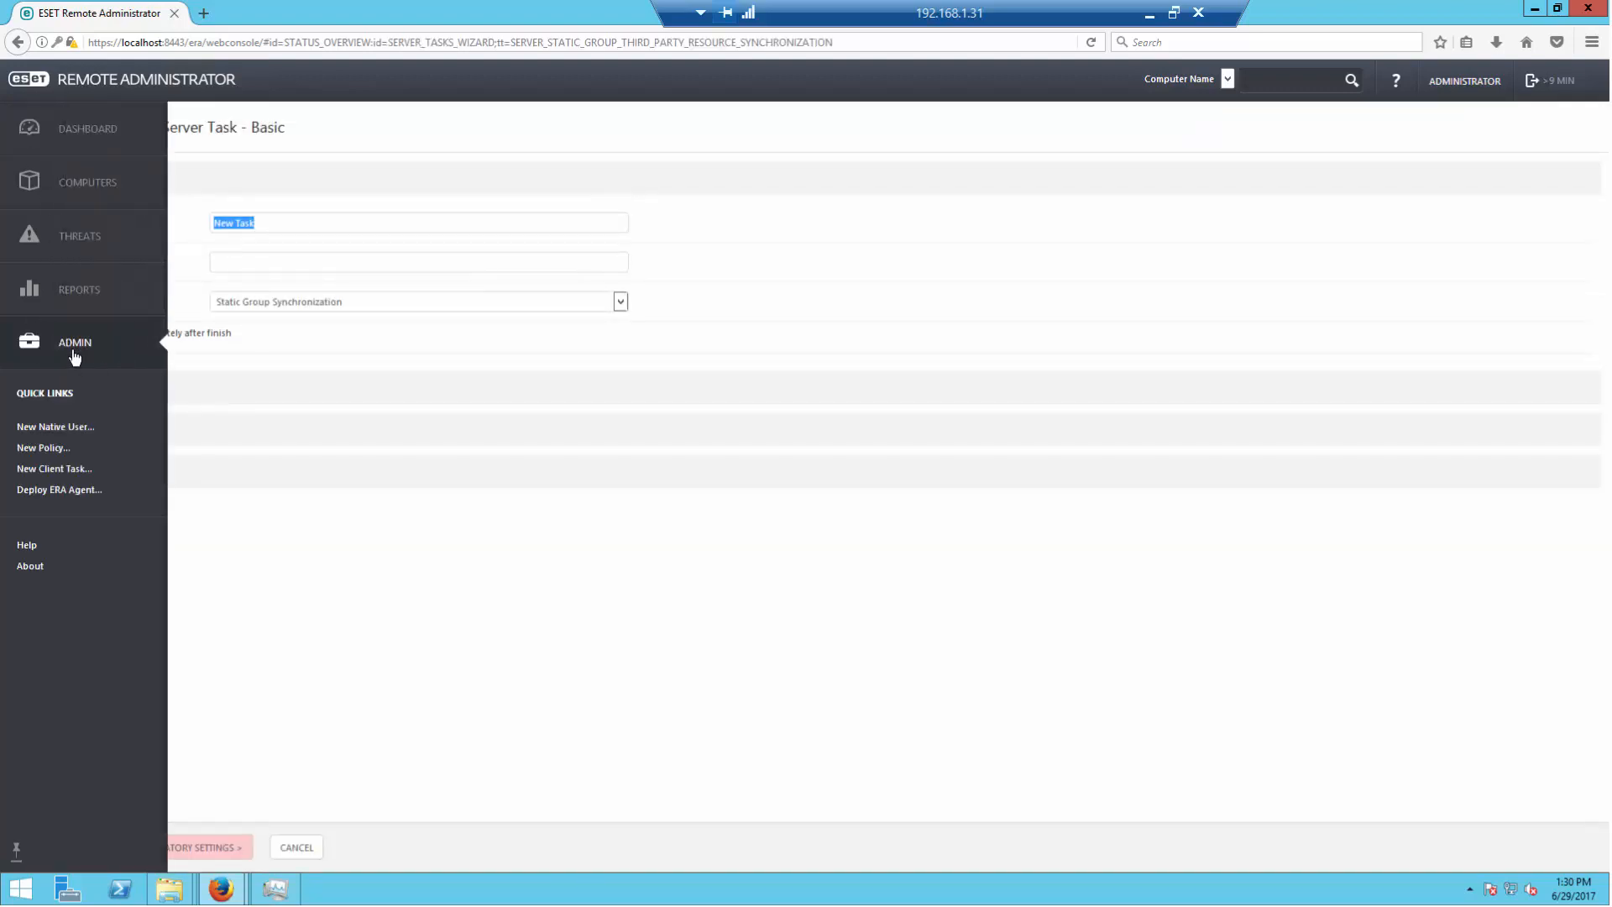
{"action": "left_click", "coordinate": [74, 353]}
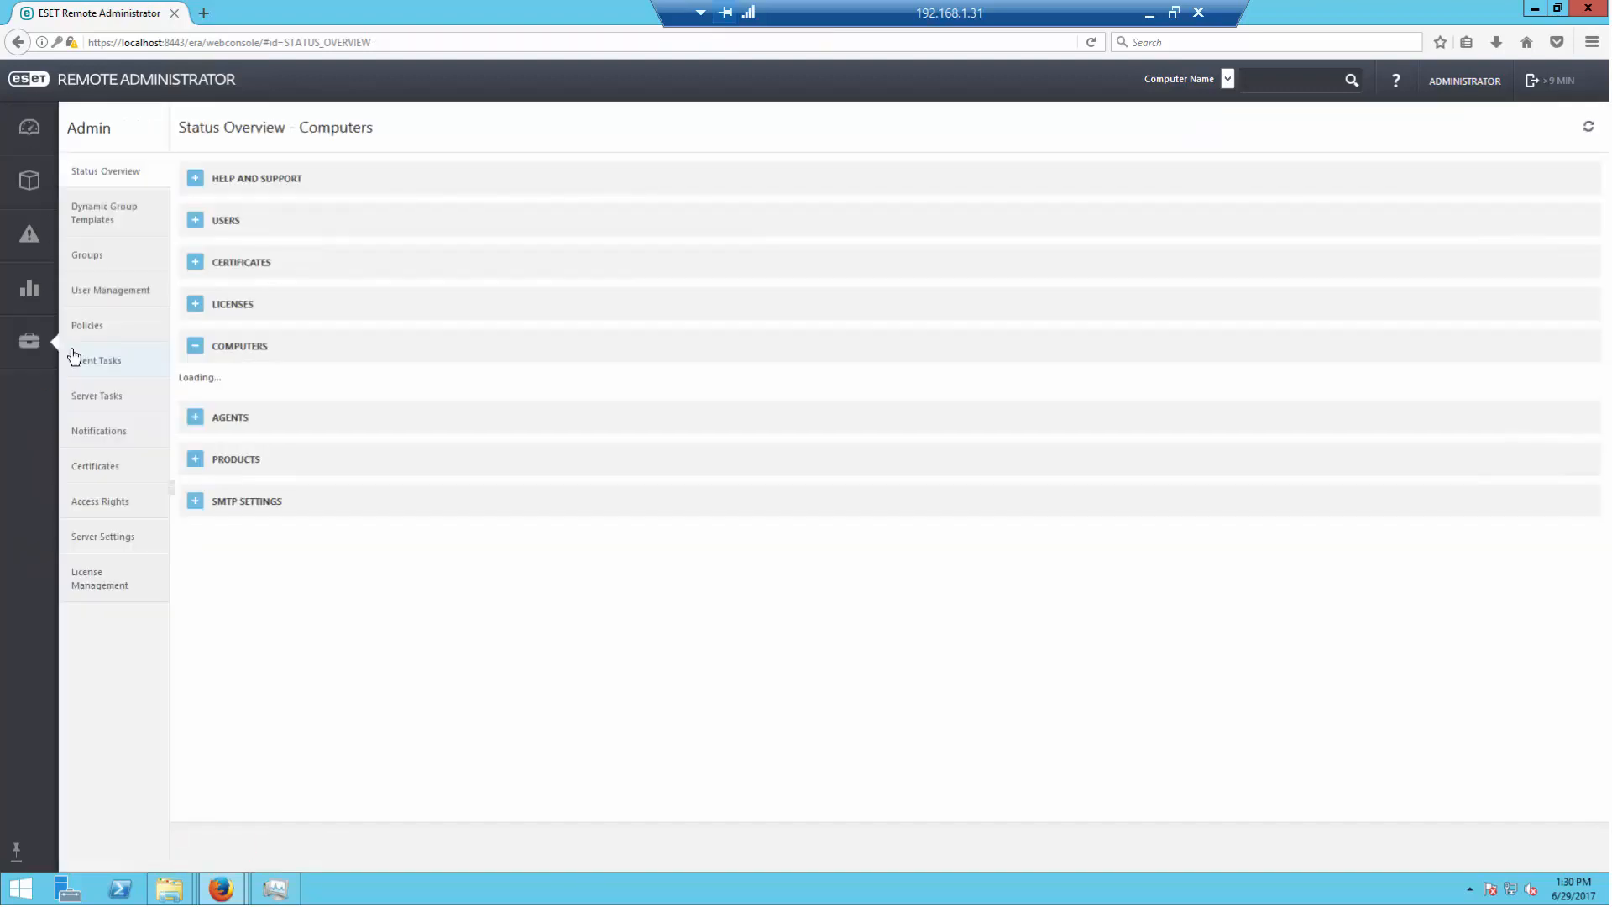
Step: From the Agents section, open a server task for agent deployment, review its Settings, Triggers and Summary, and leave without creating it
{"action": "left_click", "coordinate": [201, 568]}
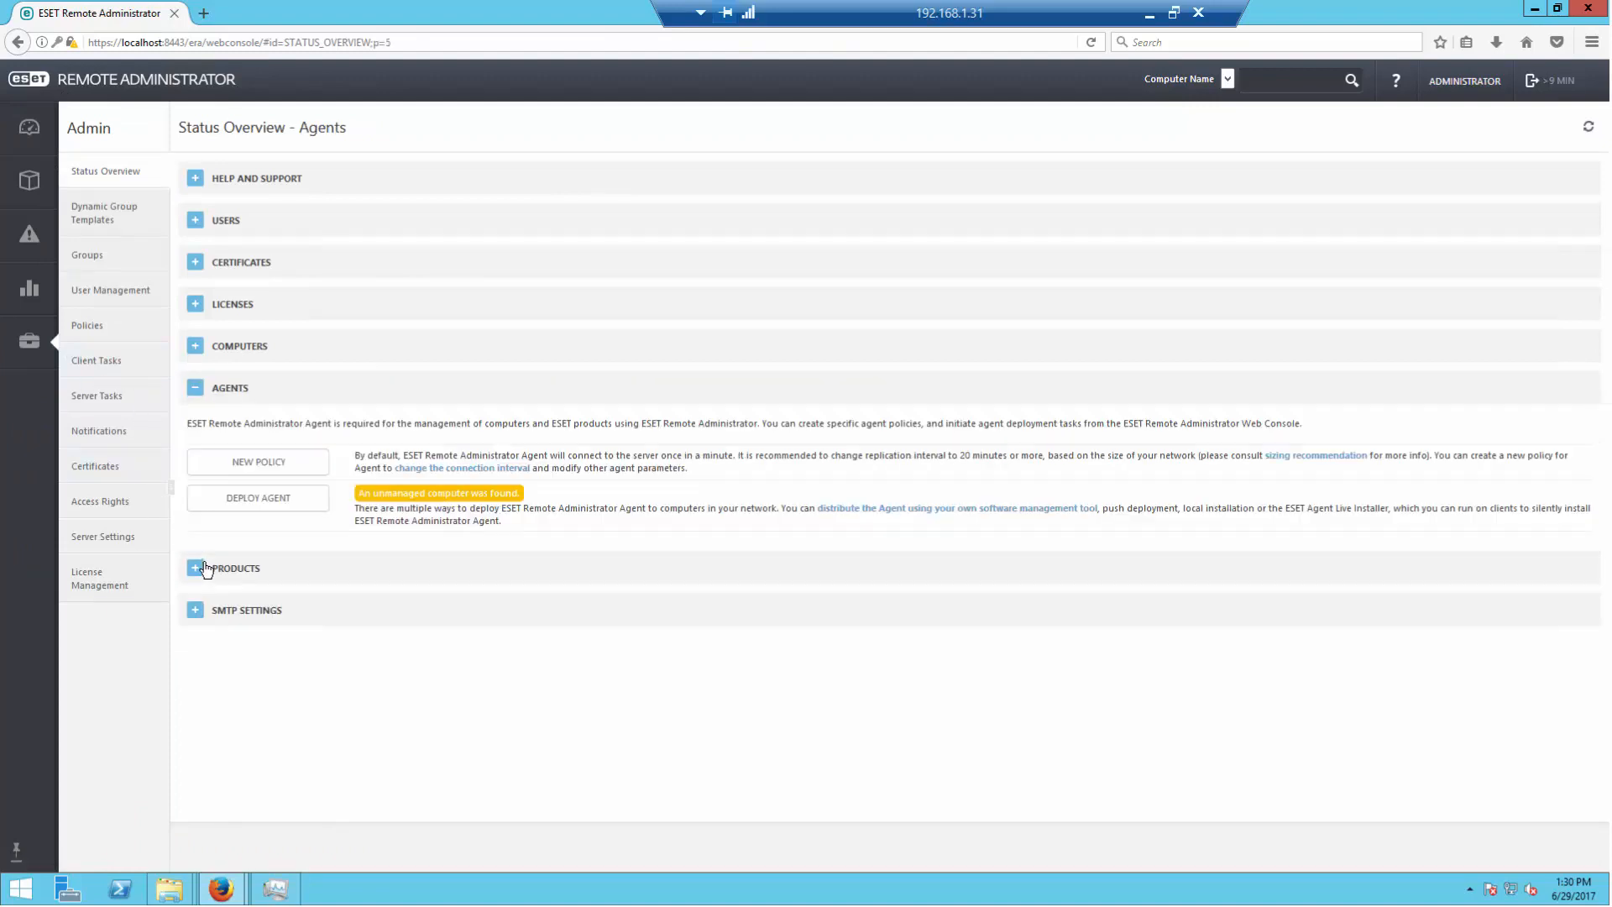
{"action": "left_click", "coordinate": [237, 502]}
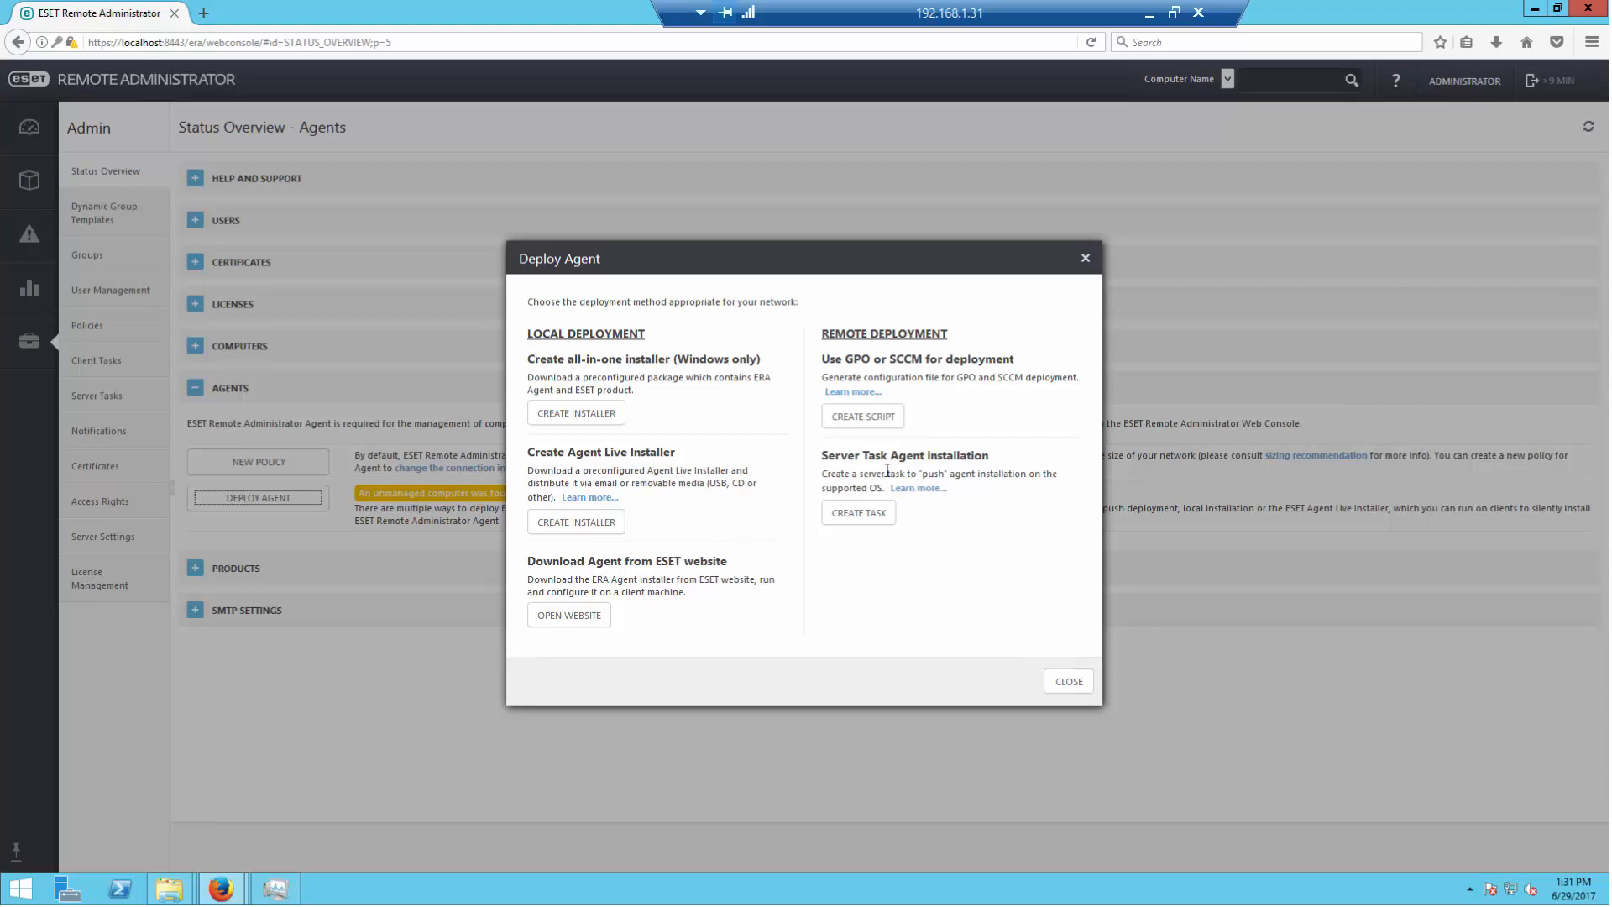
{"action": "left_click", "coordinate": [873, 525]}
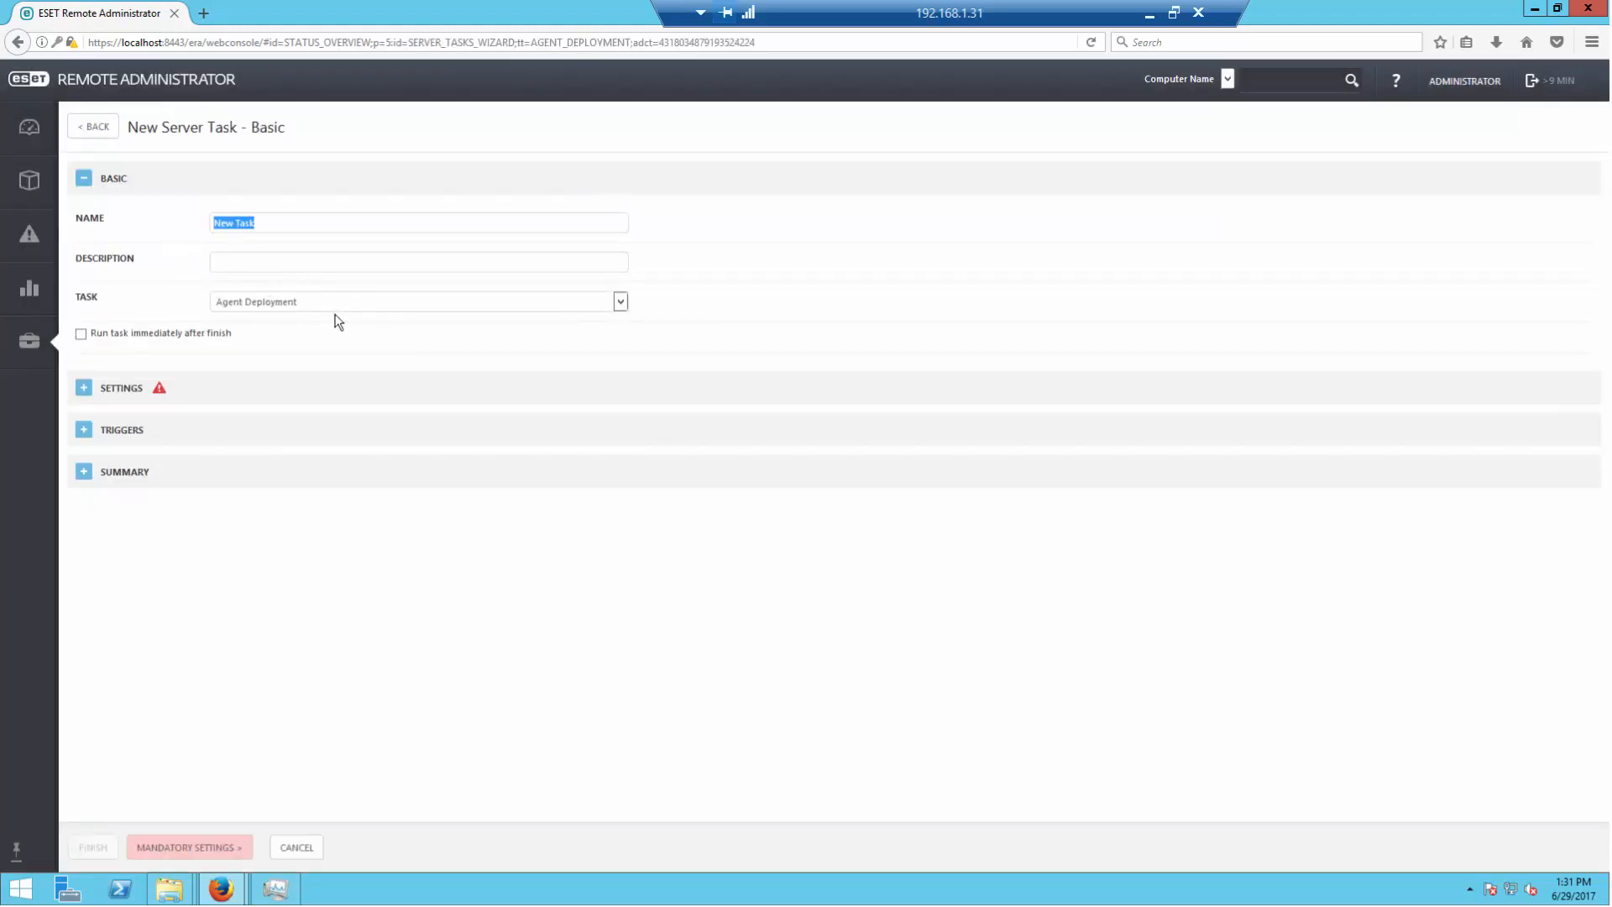
{"action": "left_click", "coordinate": [126, 386]}
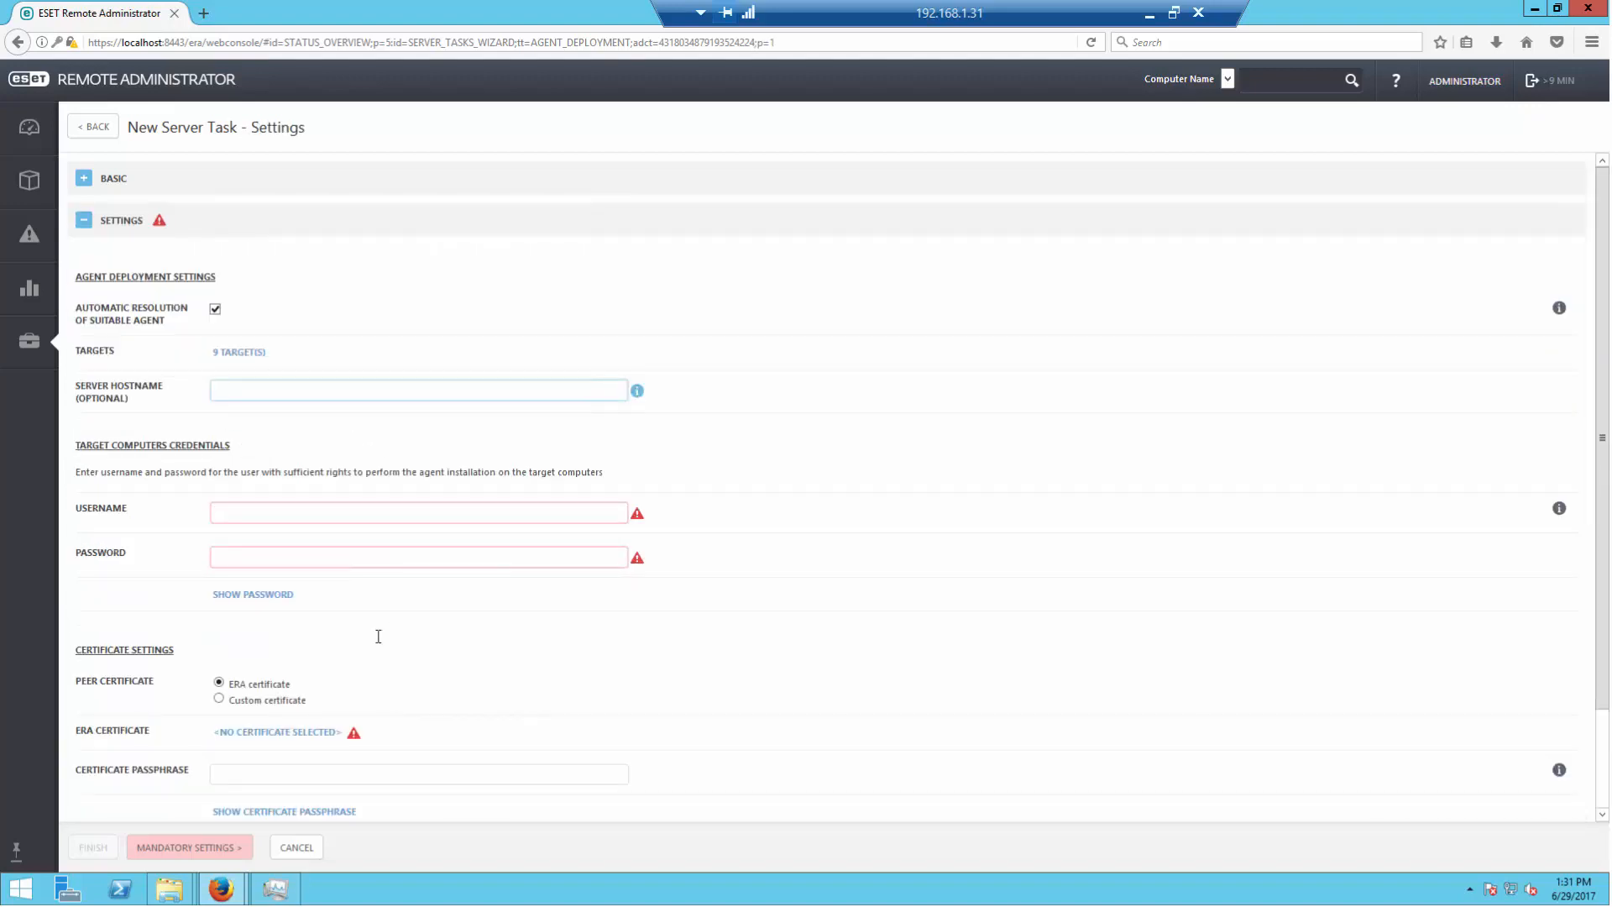
{"action": "left_click", "coordinate": [274, 510]}
{"action": "scroll", "coordinate": [317, 515], "scroll_direction": "down", "scroll_amount": 3}
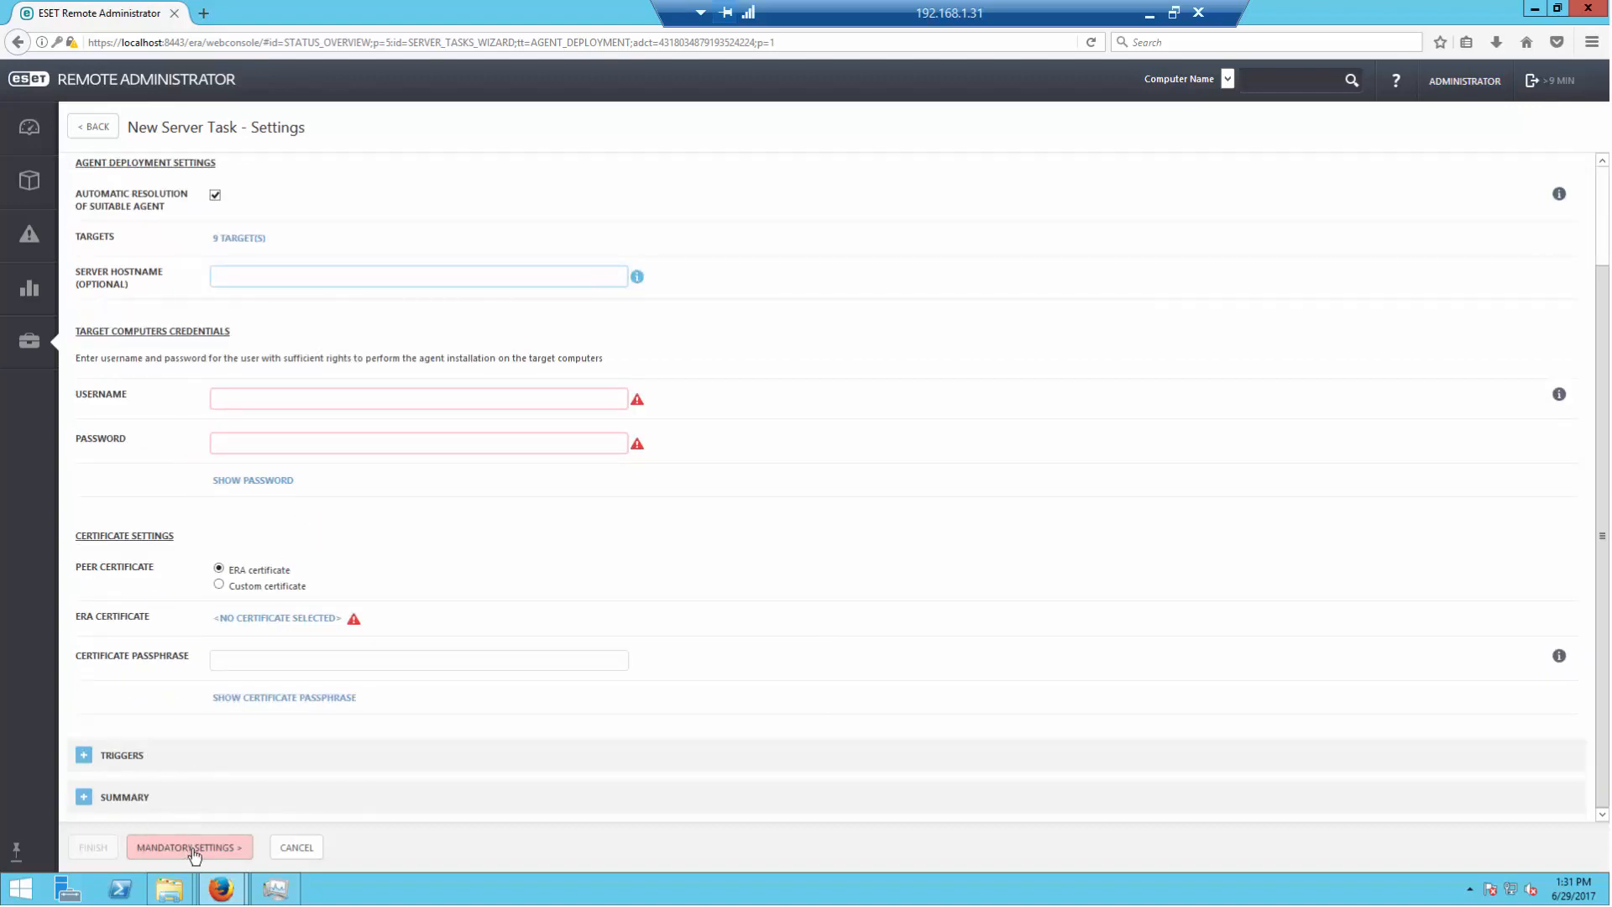
{"action": "left_click", "coordinate": [84, 756]}
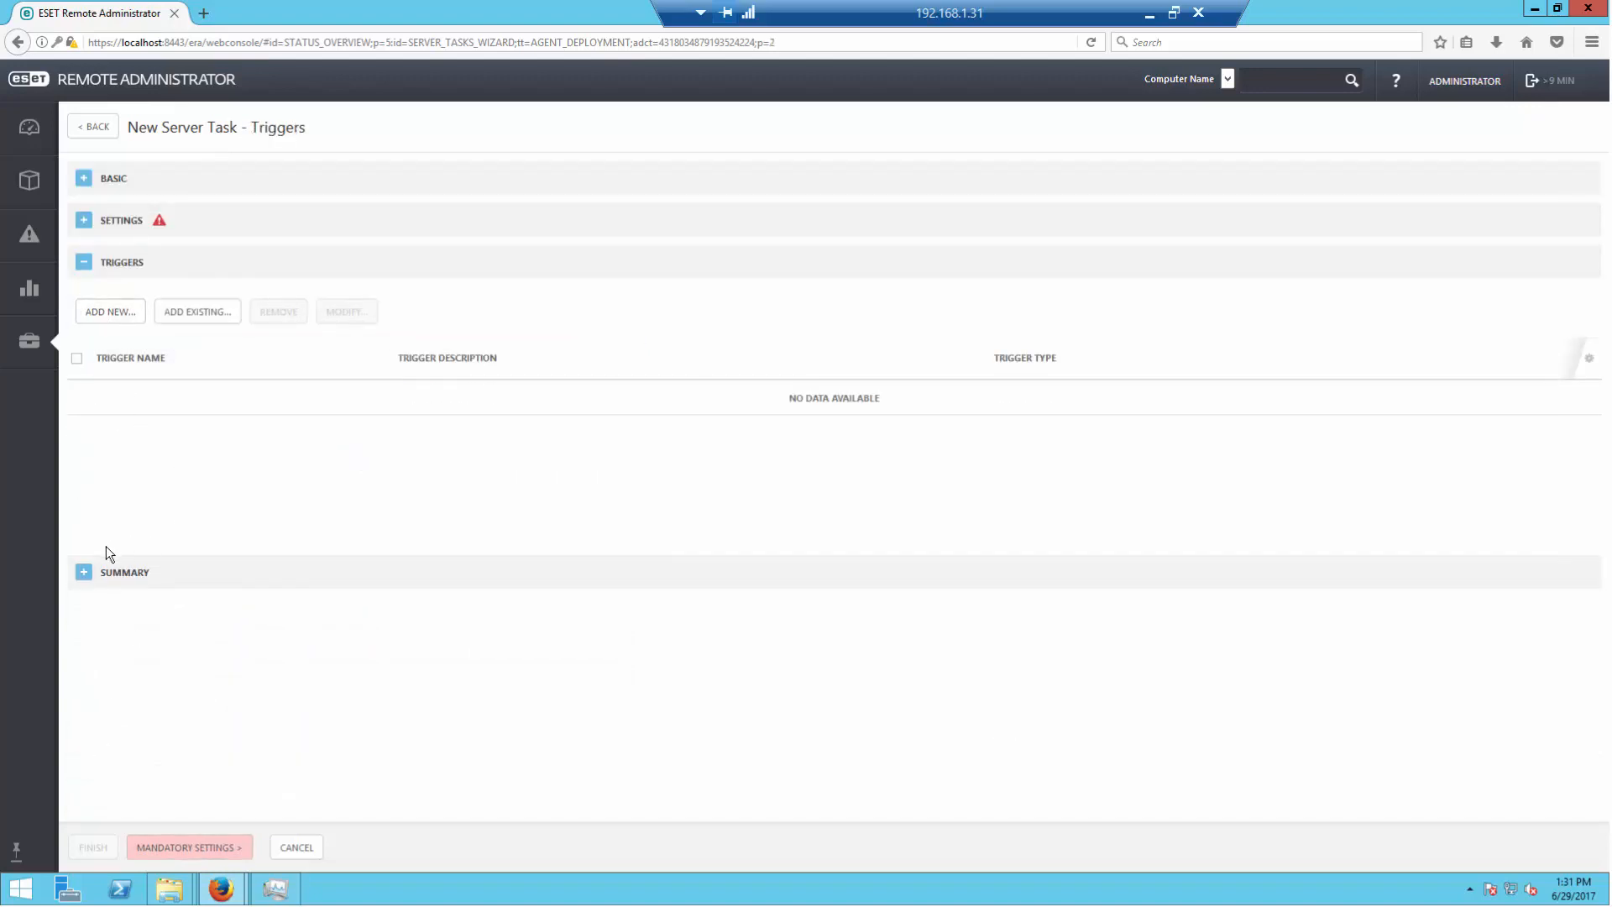
{"action": "left_click", "coordinate": [87, 572]}
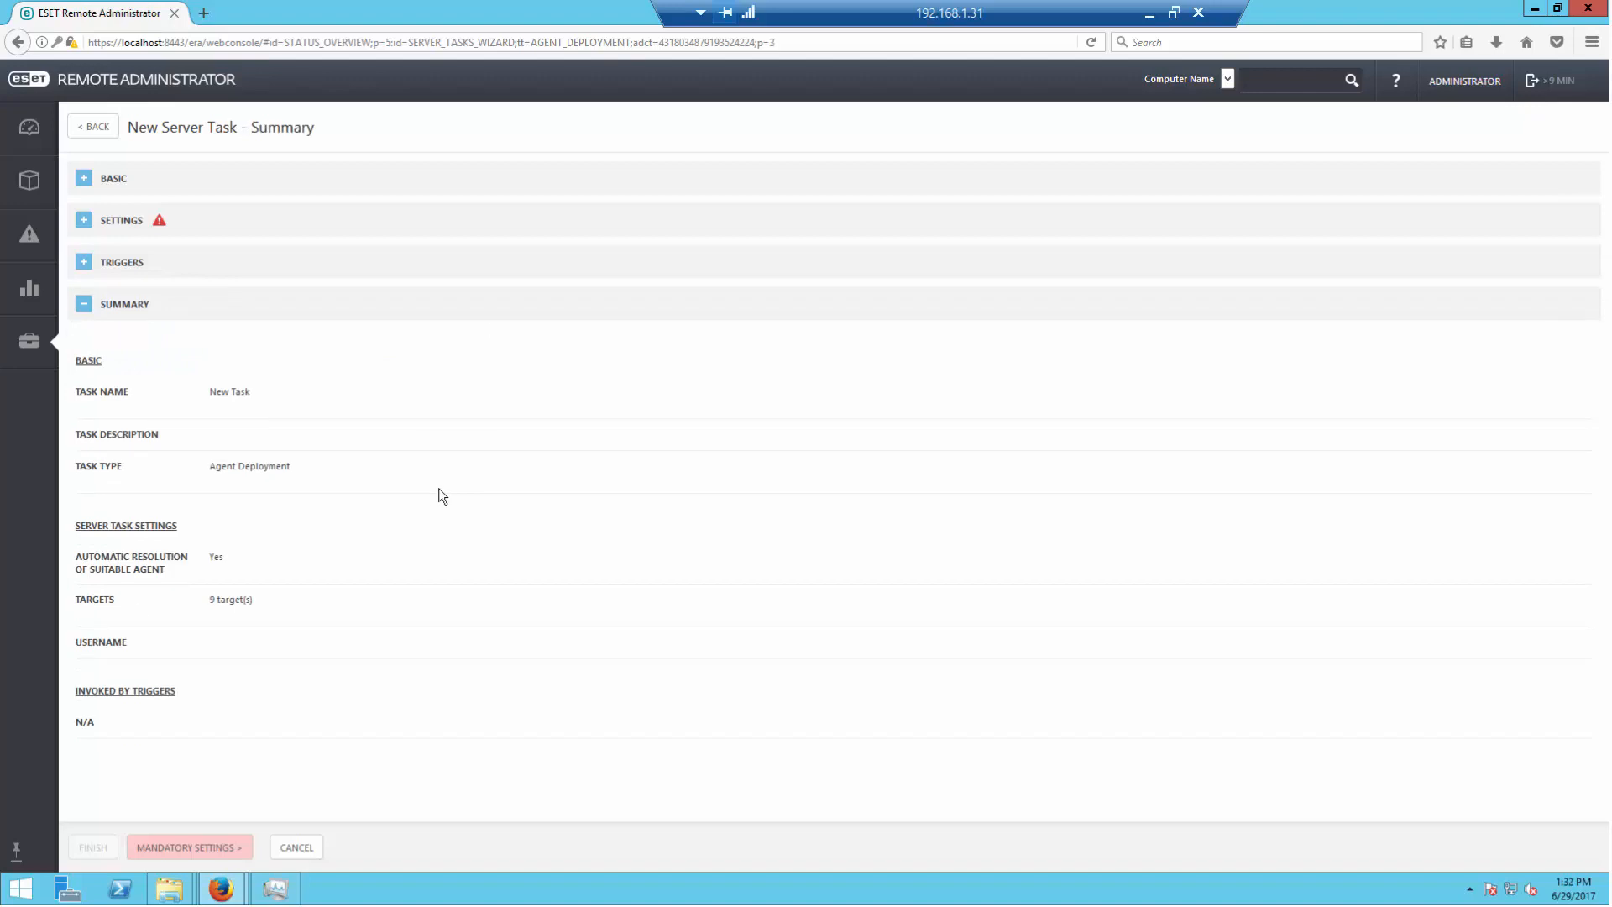
{"action": "left_click", "coordinate": [25, 342]}
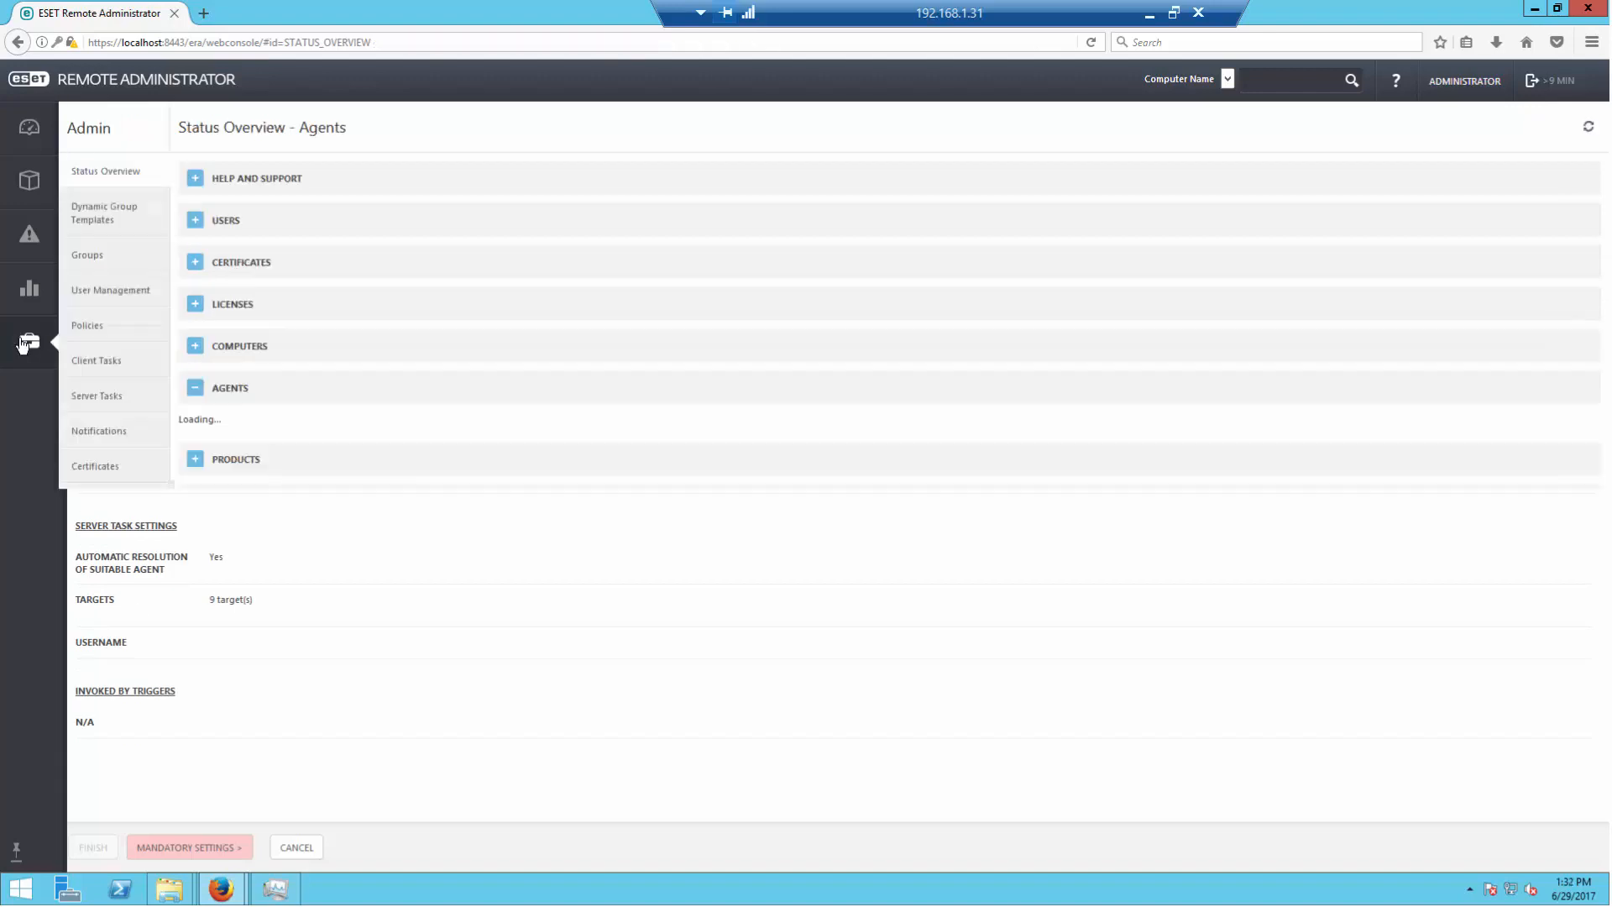
Step: Collapse the Agents section and review the SMTP Settings section of the status overview
{"action": "left_click", "coordinate": [194, 389]}
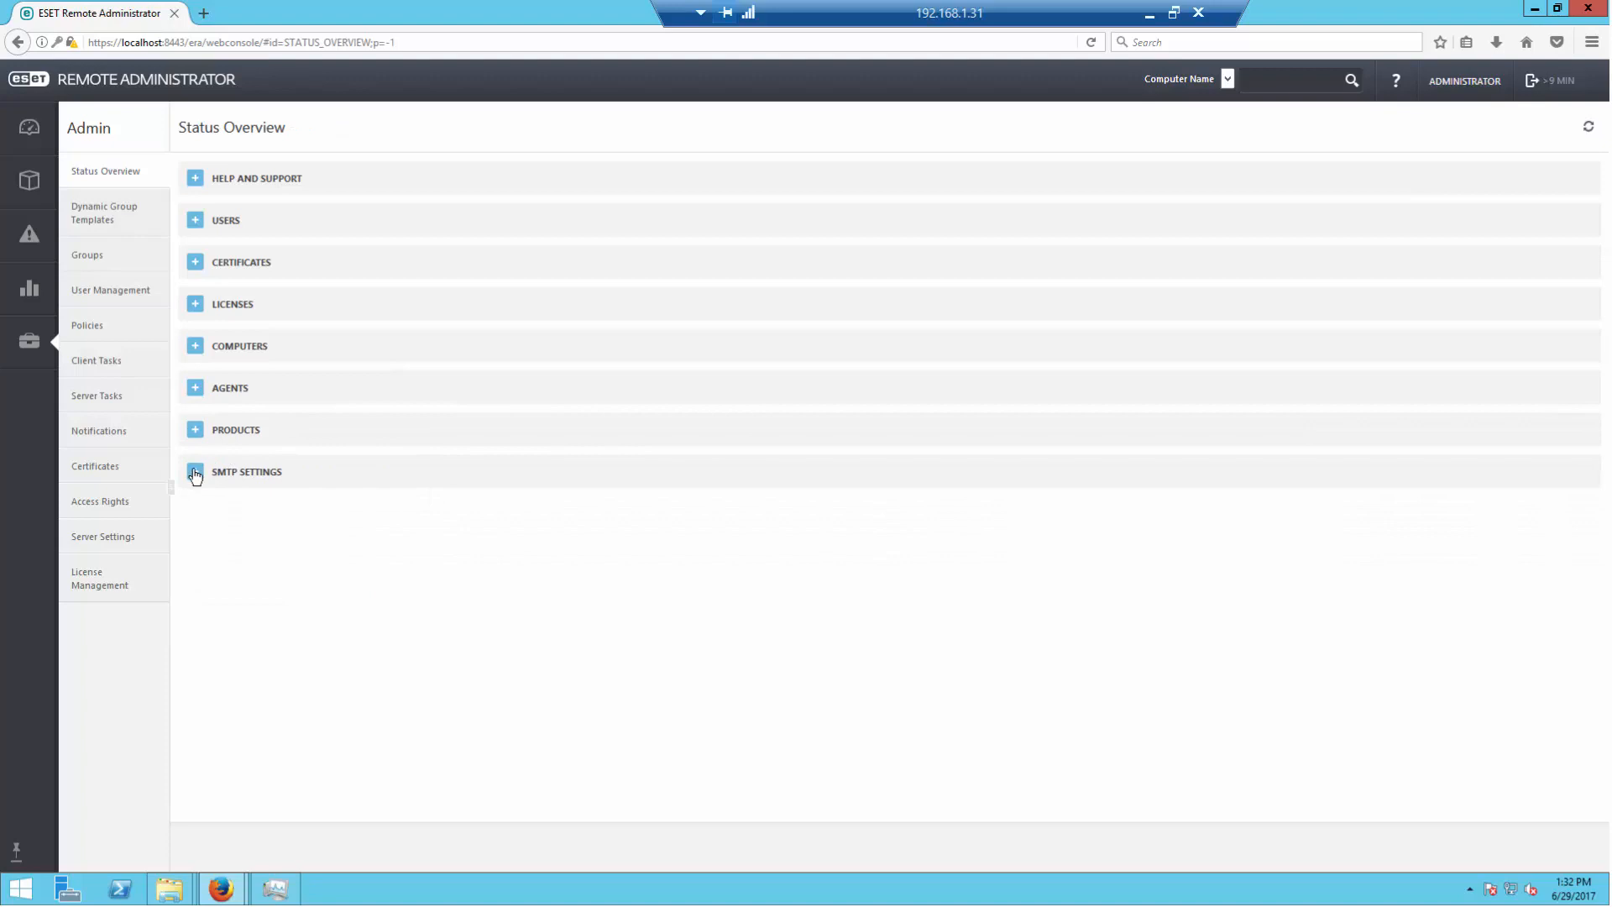
{"action": "left_click", "coordinate": [196, 475]}
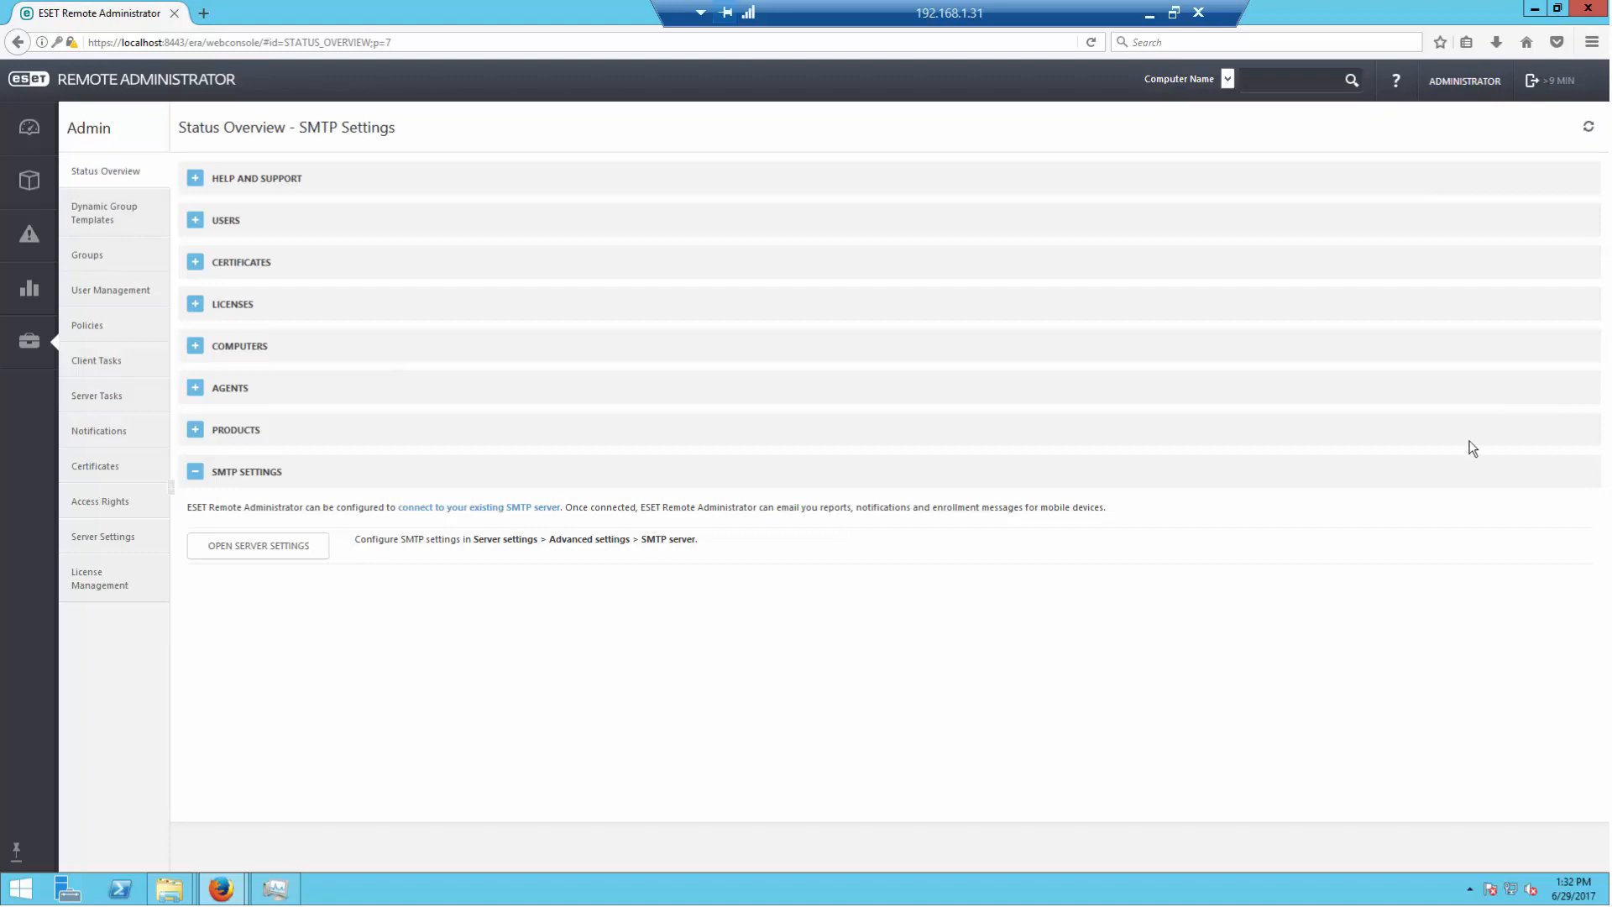
Step: Browse the Dynamic Group Templates list and view the details of the Chrome template
{"action": "left_click", "coordinate": [92, 220]}
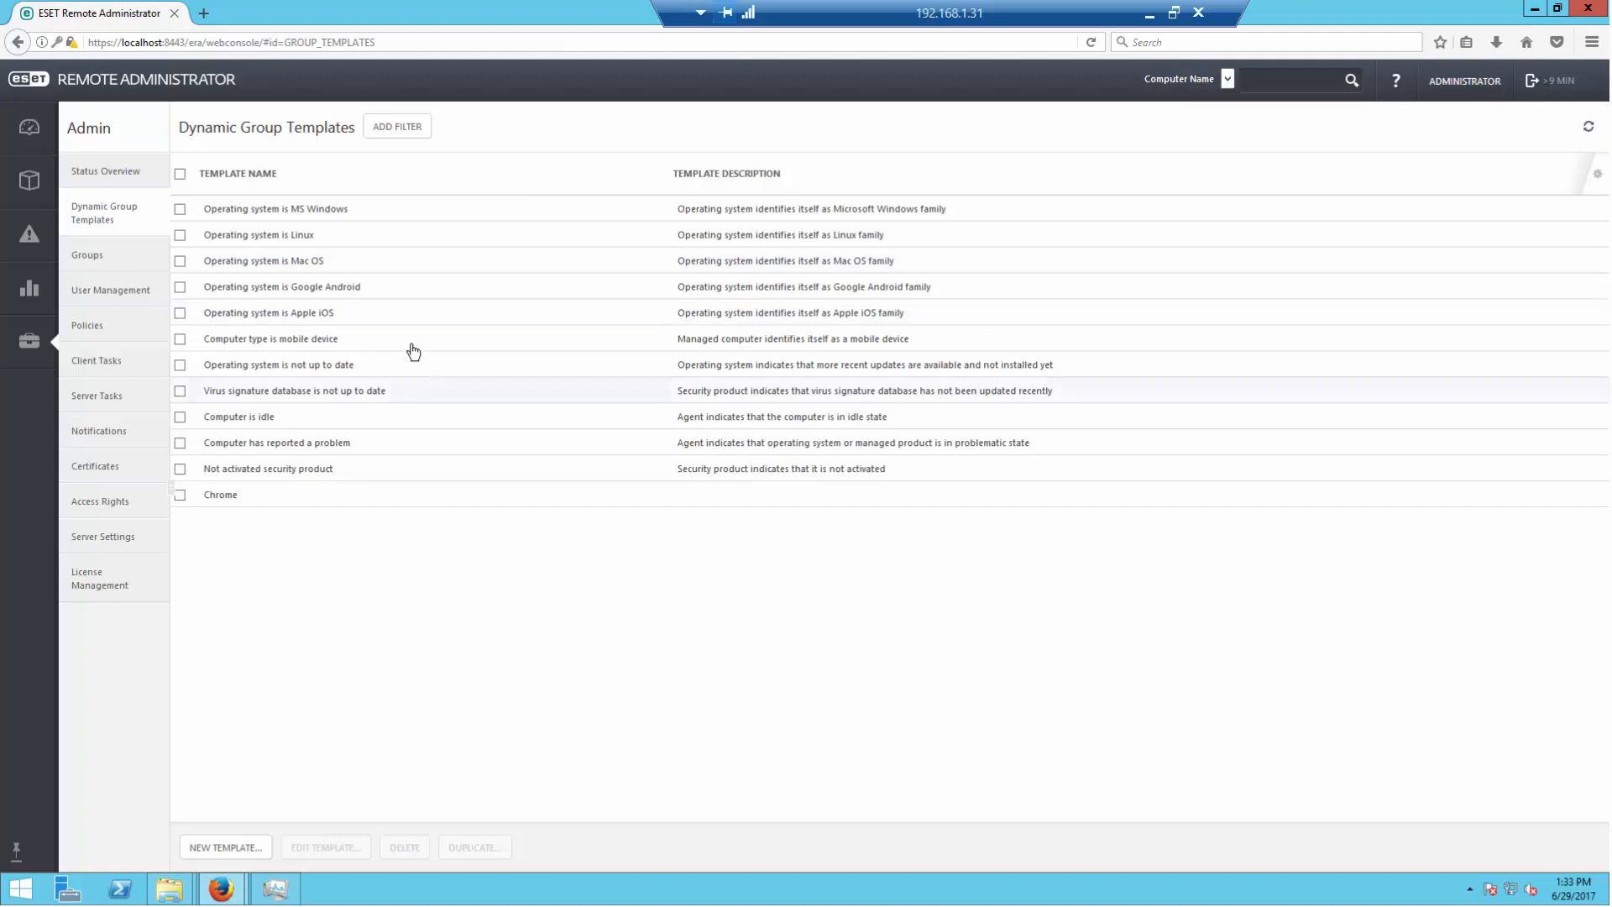
{"action": "left_click", "coordinate": [225, 501]}
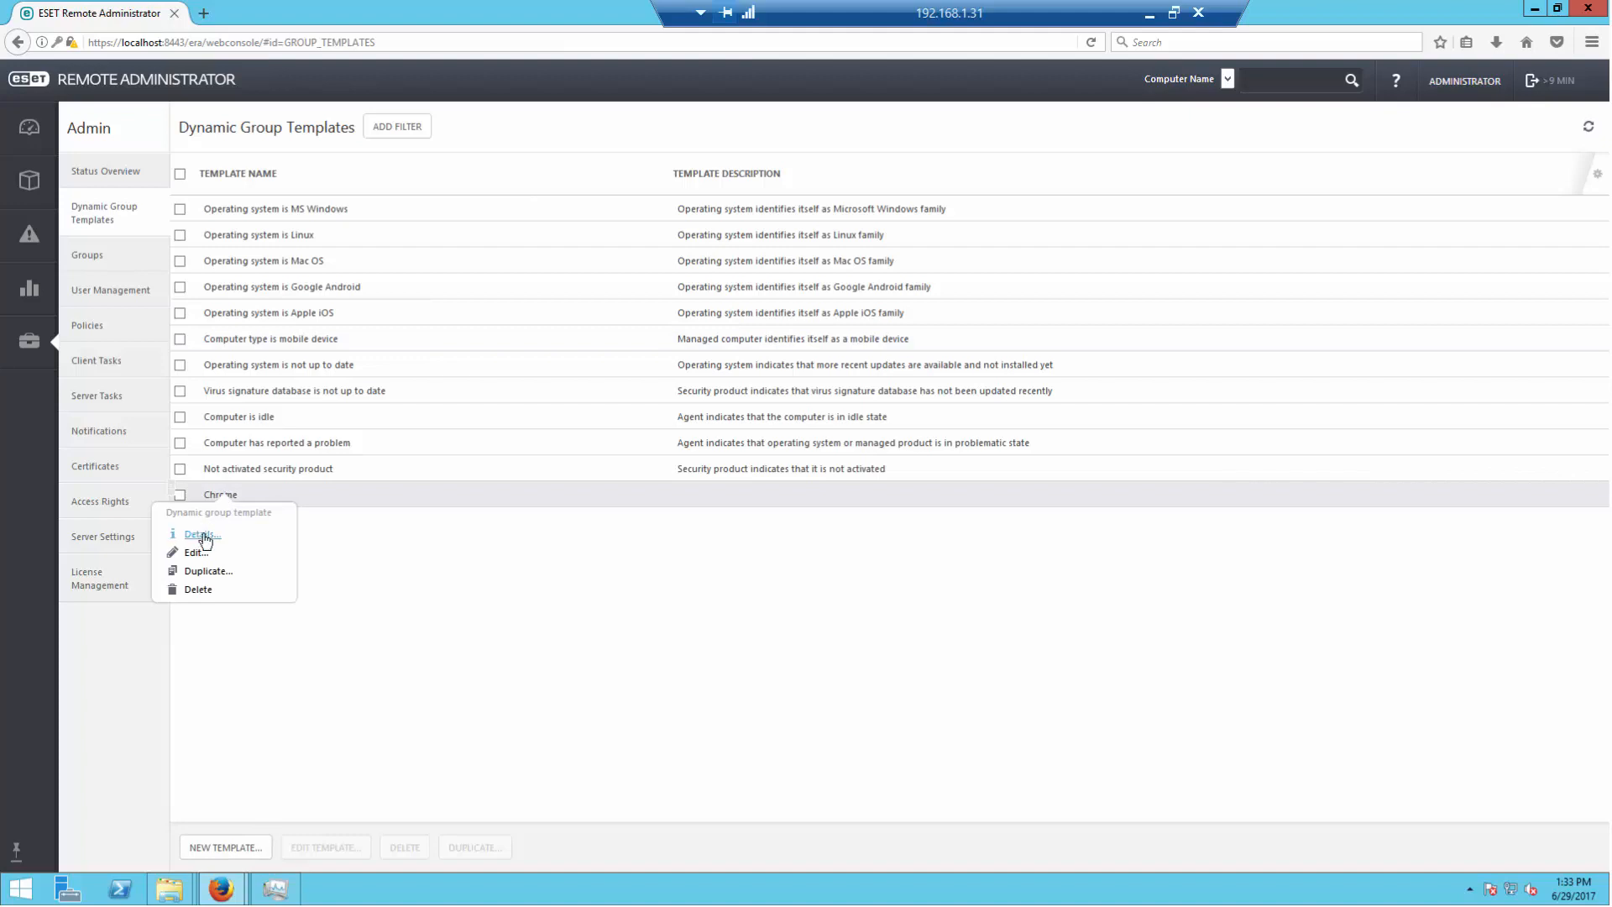
{"action": "left_click", "coordinate": [204, 536]}
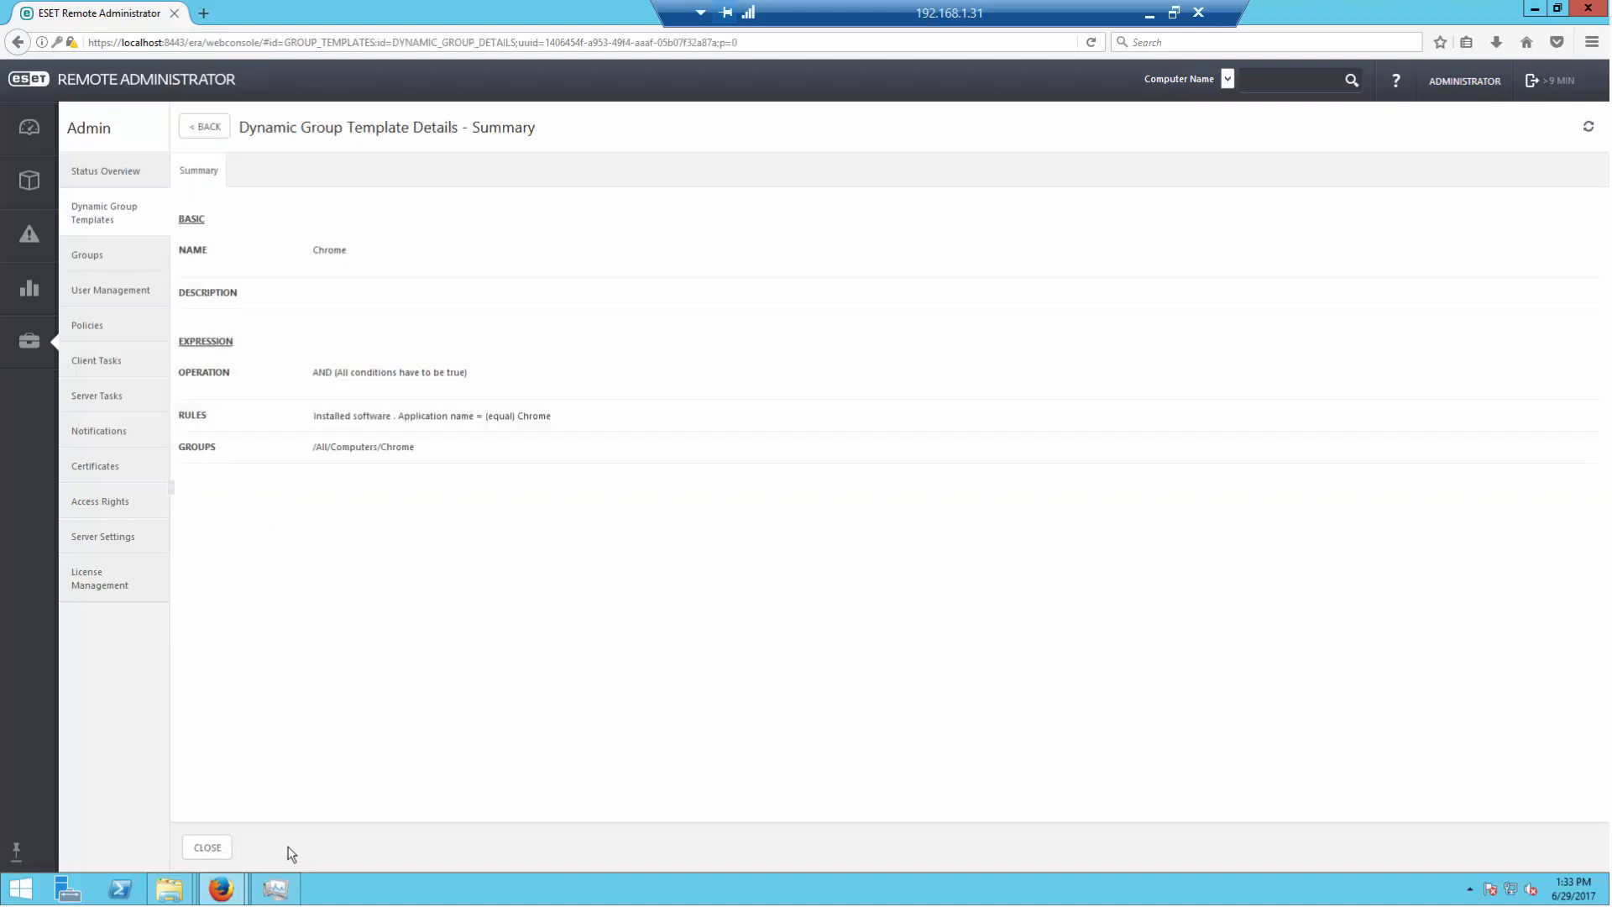
{"action": "left_click", "coordinate": [202, 843]}
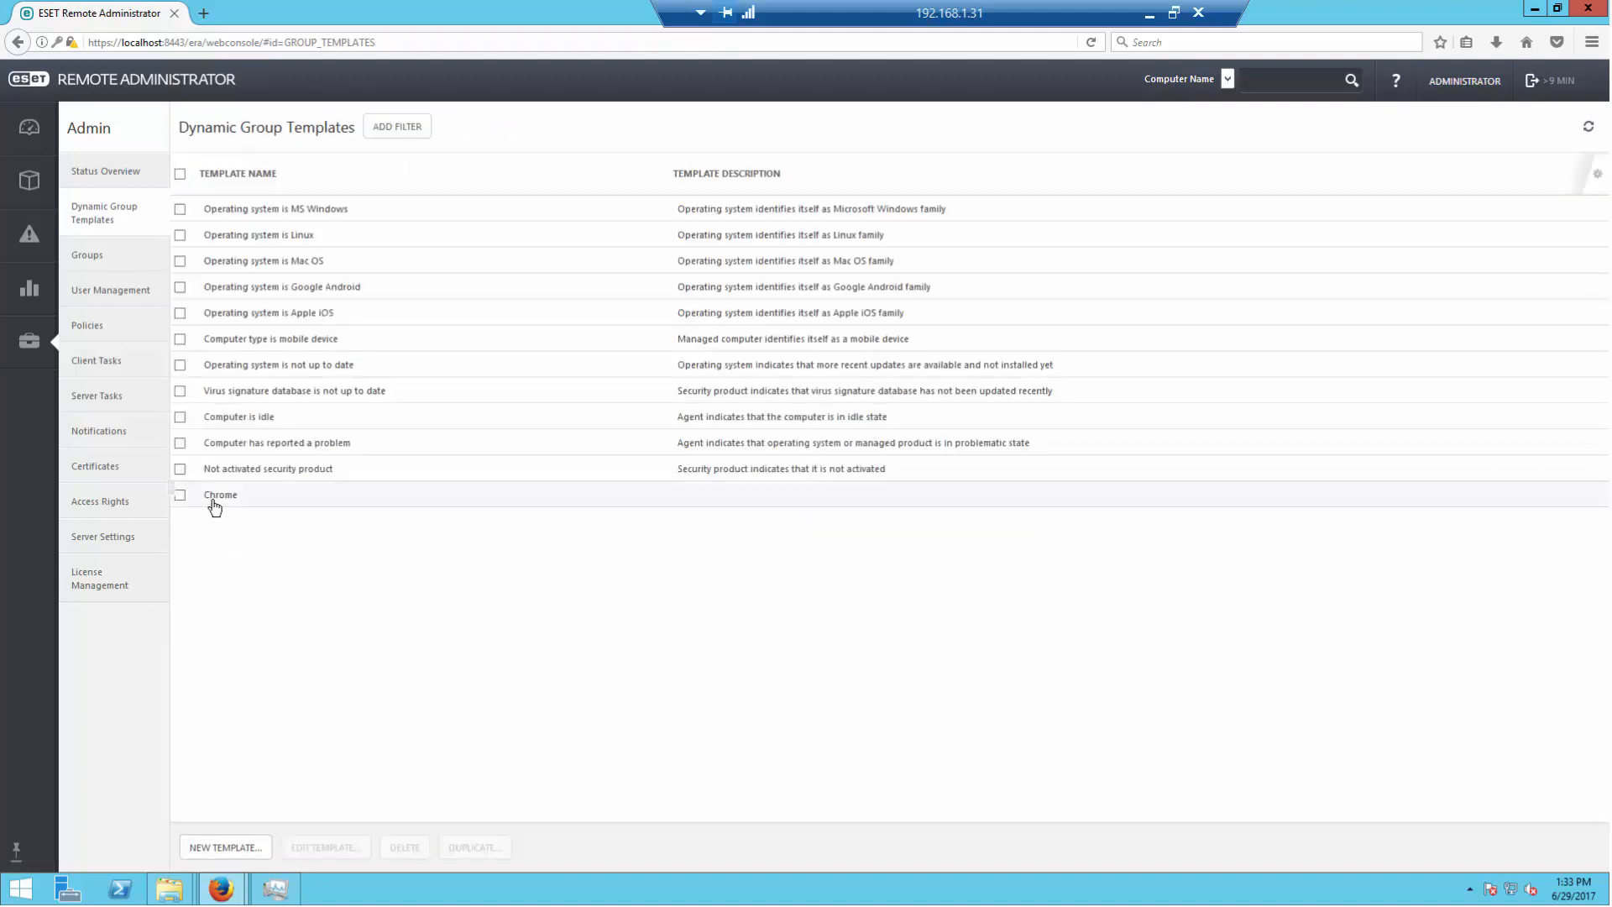
Step: Open the Chrome template for editing, review its Expression operation and rule operator options, cancel the edit, and show the template's available actions
{"action": "left_click", "coordinate": [215, 502]}
{"action": "left_click", "coordinate": [177, 560]}
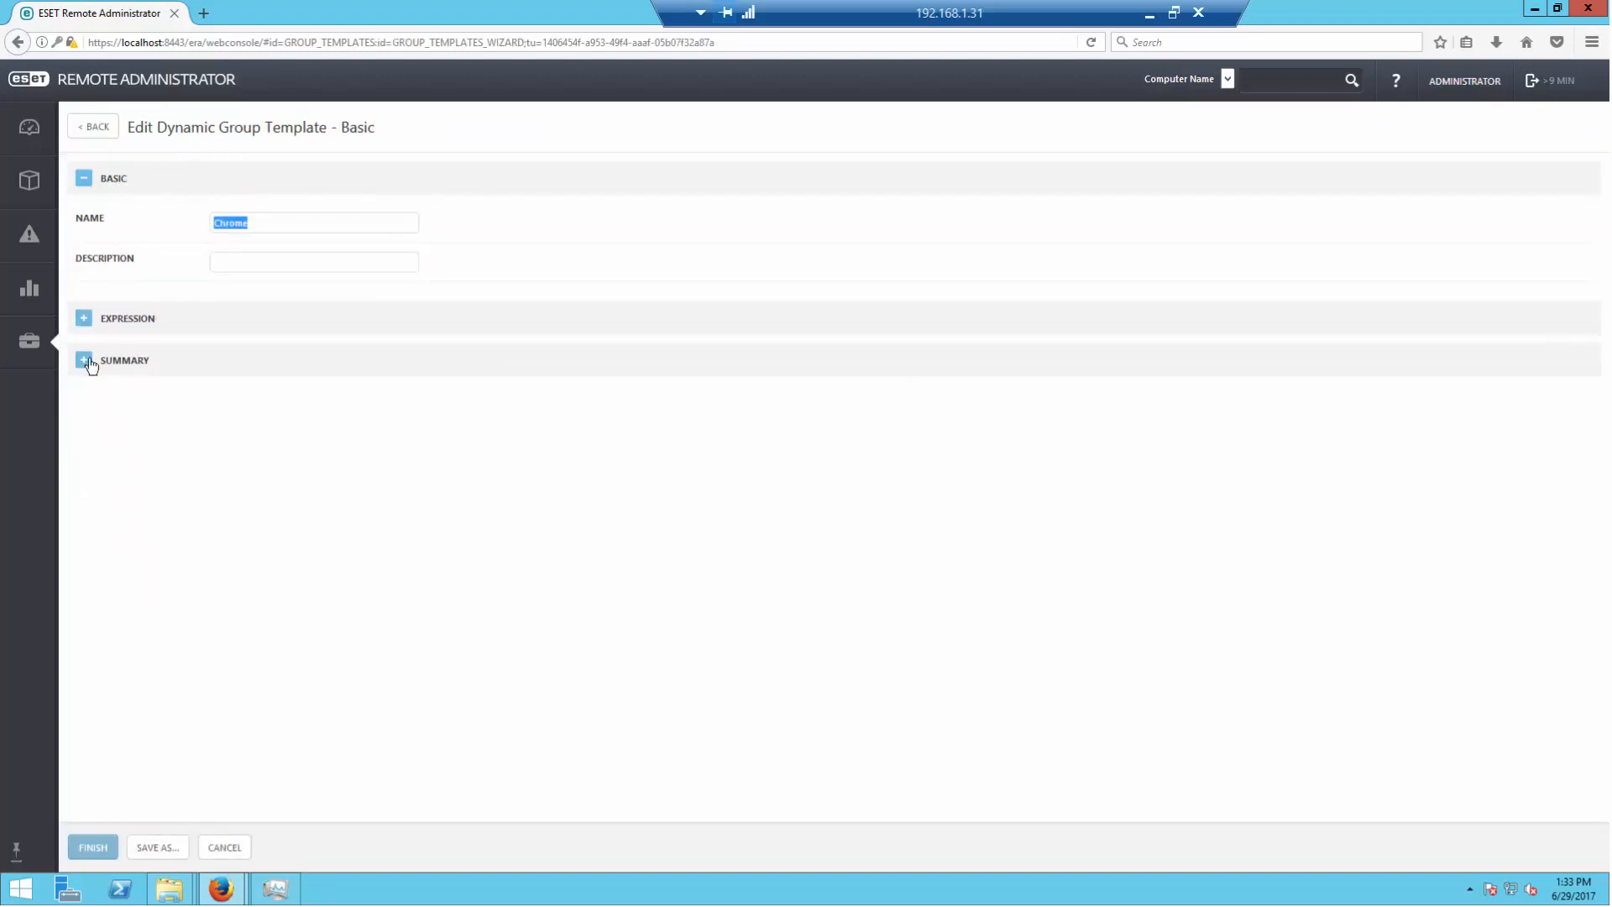
{"action": "left_click", "coordinate": [84, 323]}
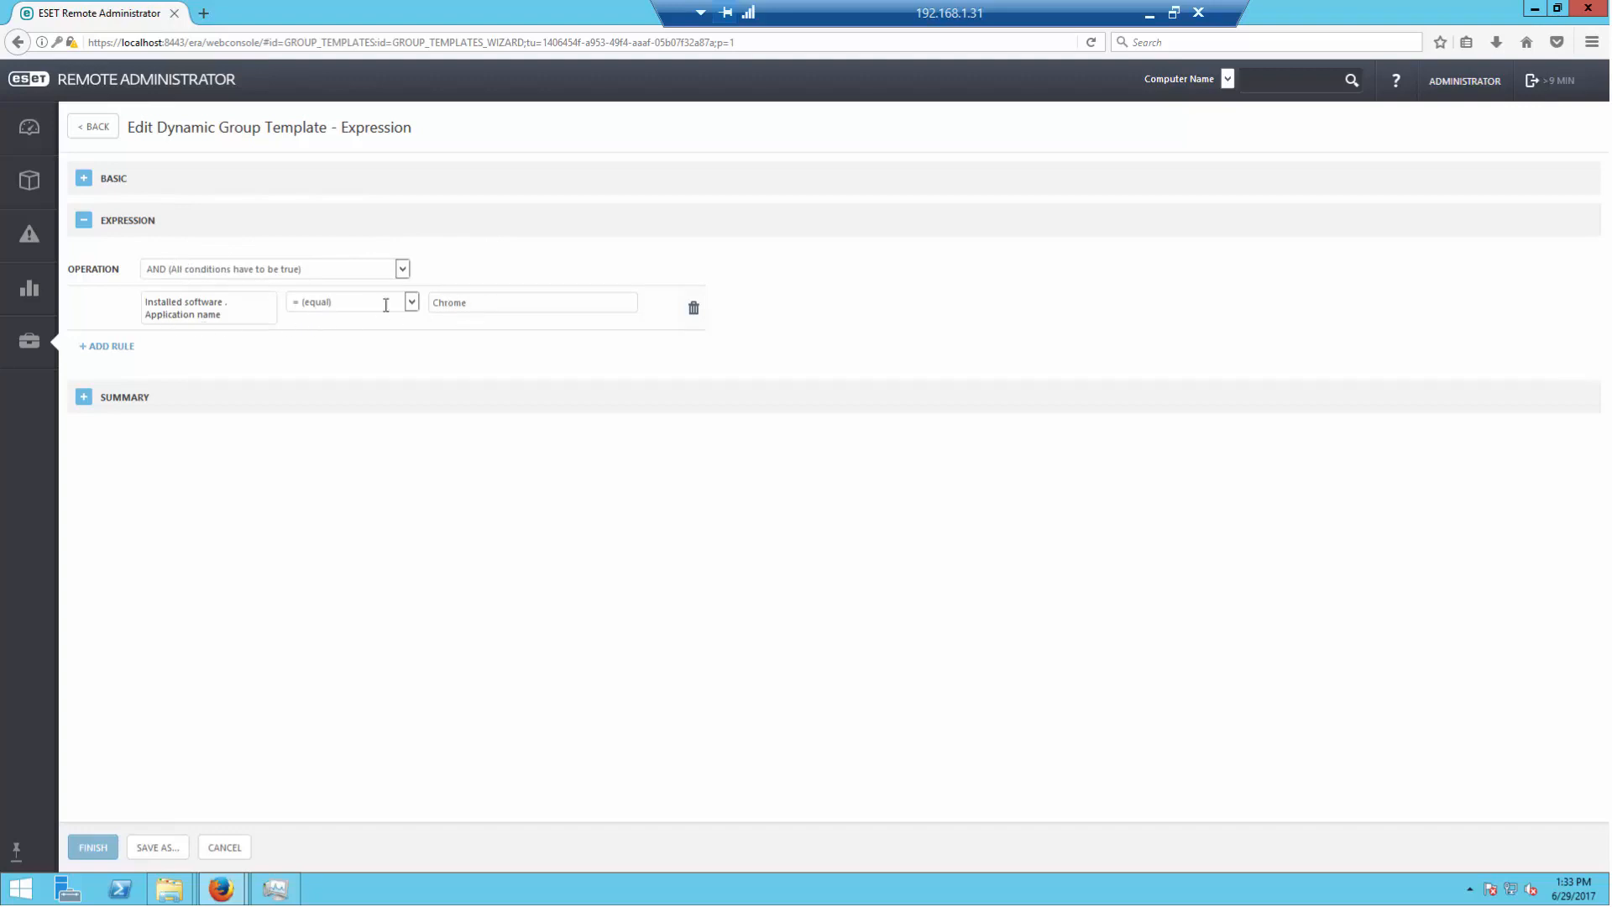
{"action": "left_click", "coordinate": [411, 303]}
{"action": "left_click", "coordinate": [412, 302]}
{"action": "left_click", "coordinate": [294, 270]}
{"action": "left_click", "coordinate": [280, 271]}
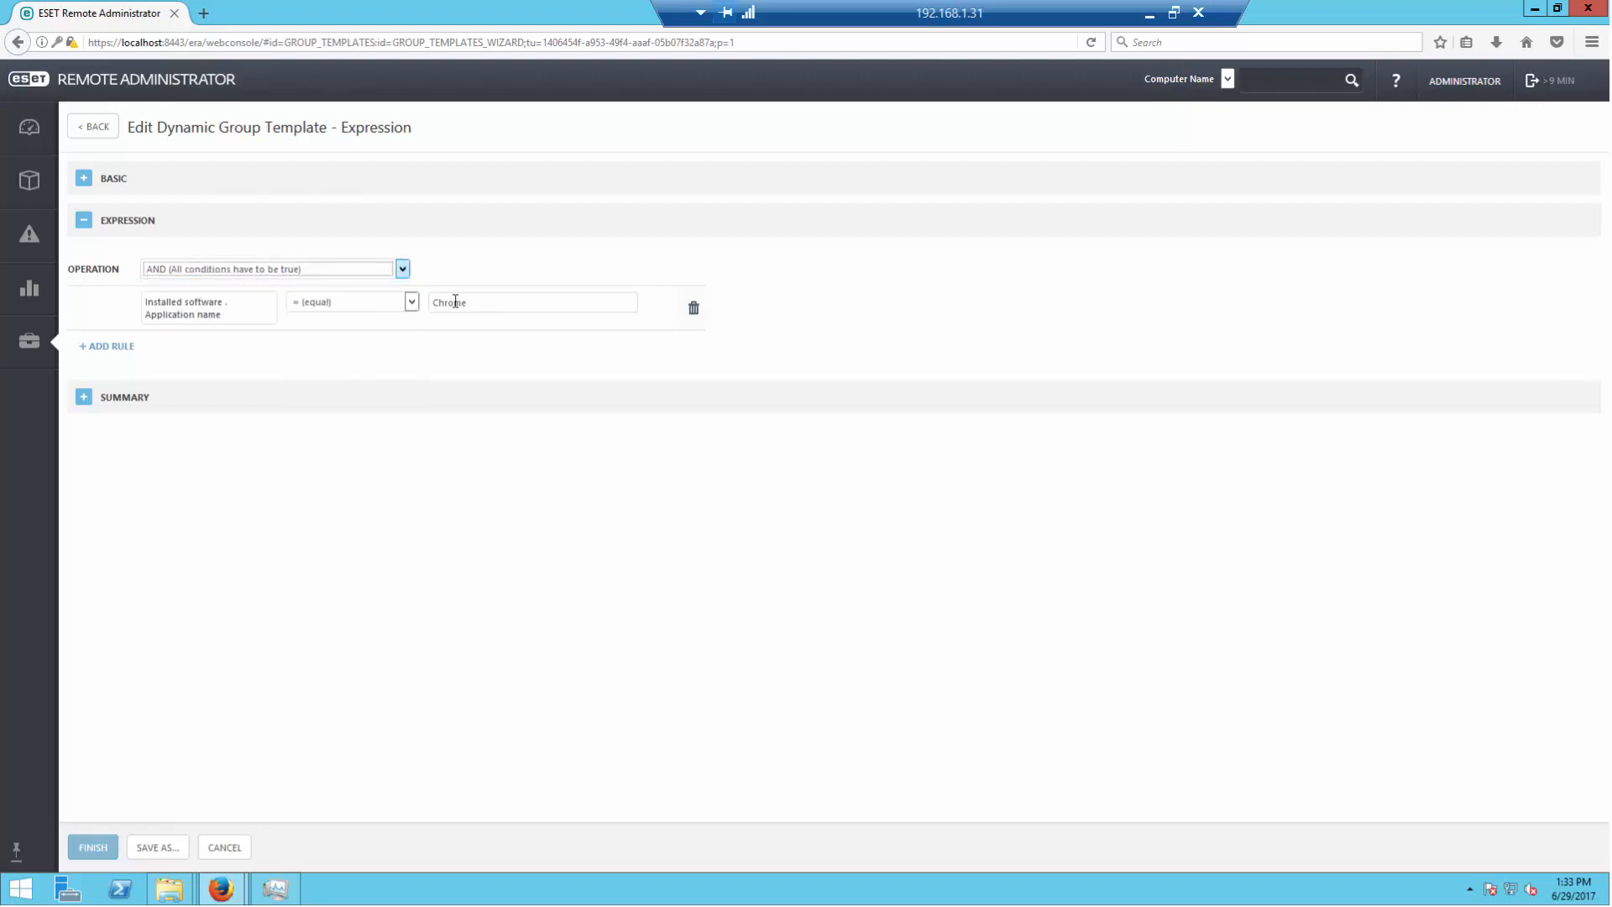
{"action": "left_click", "coordinate": [226, 846]}
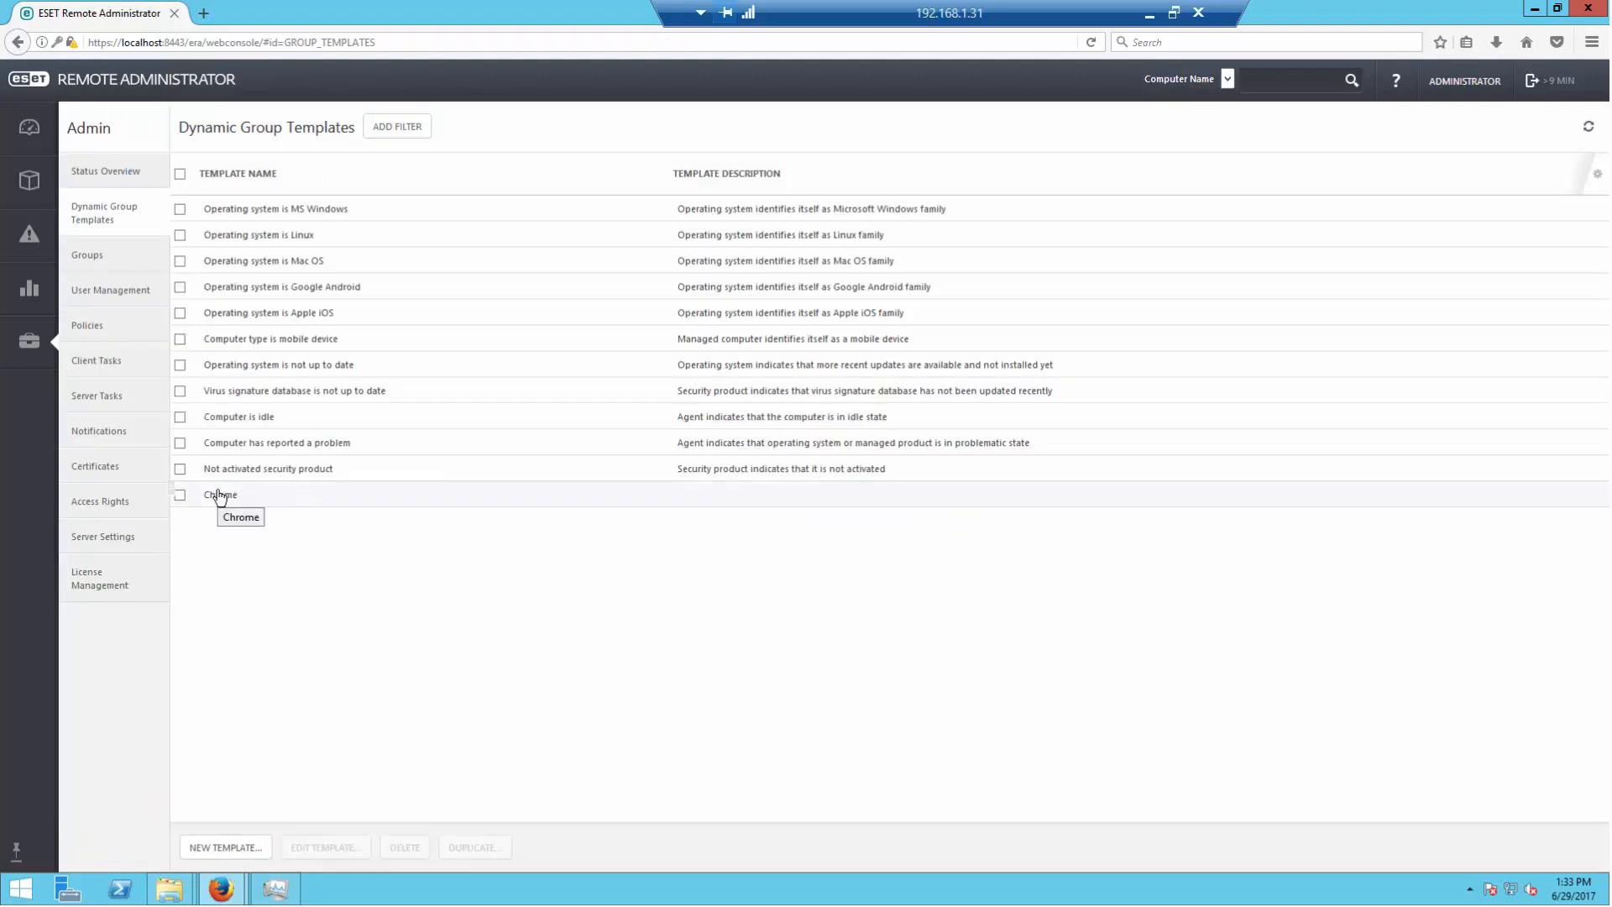
{"action": "left_click", "coordinate": [218, 495]}
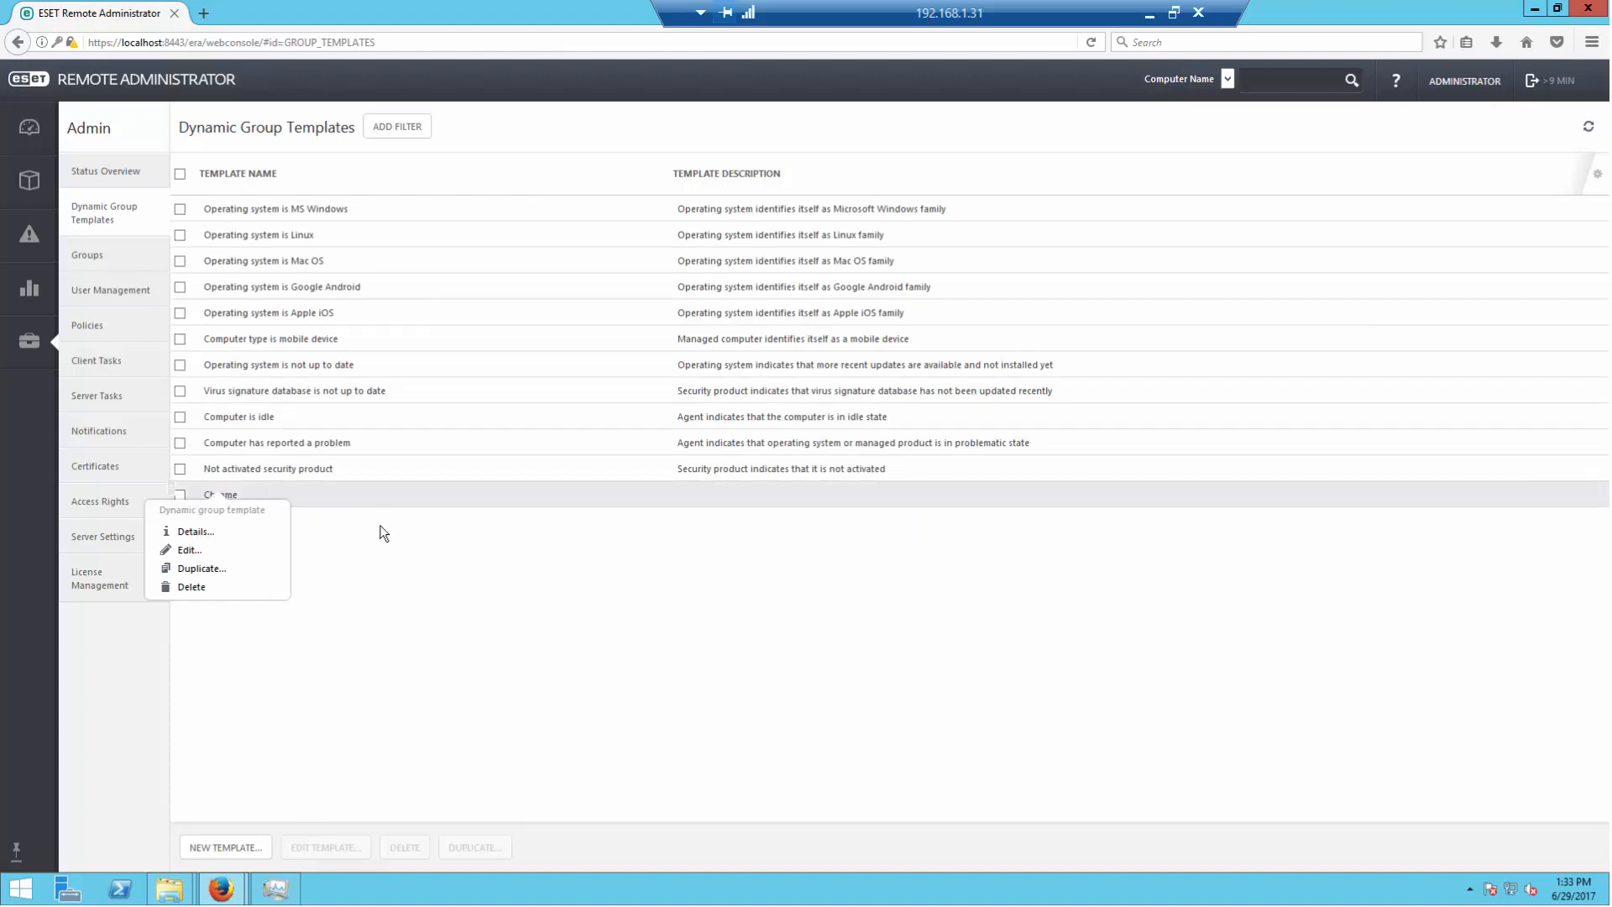
Step: Dismiss the template's action list and view the Client Tasks and Policies pages of the Admin area
{"action": "left_click", "coordinate": [432, 611]}
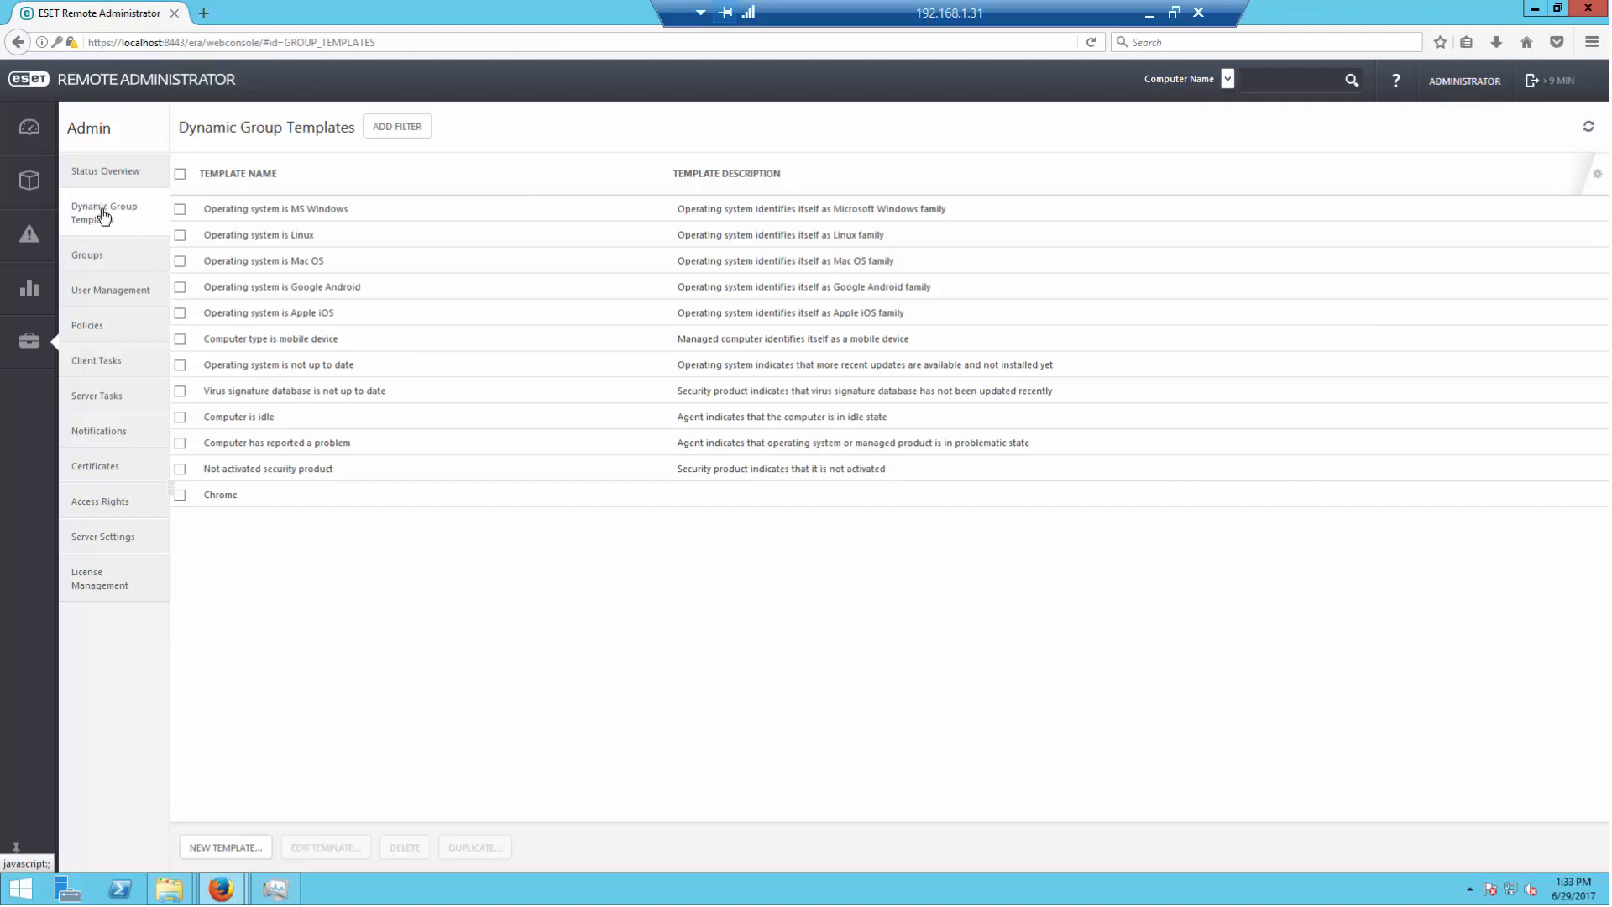
{"action": "left_click", "coordinate": [103, 361]}
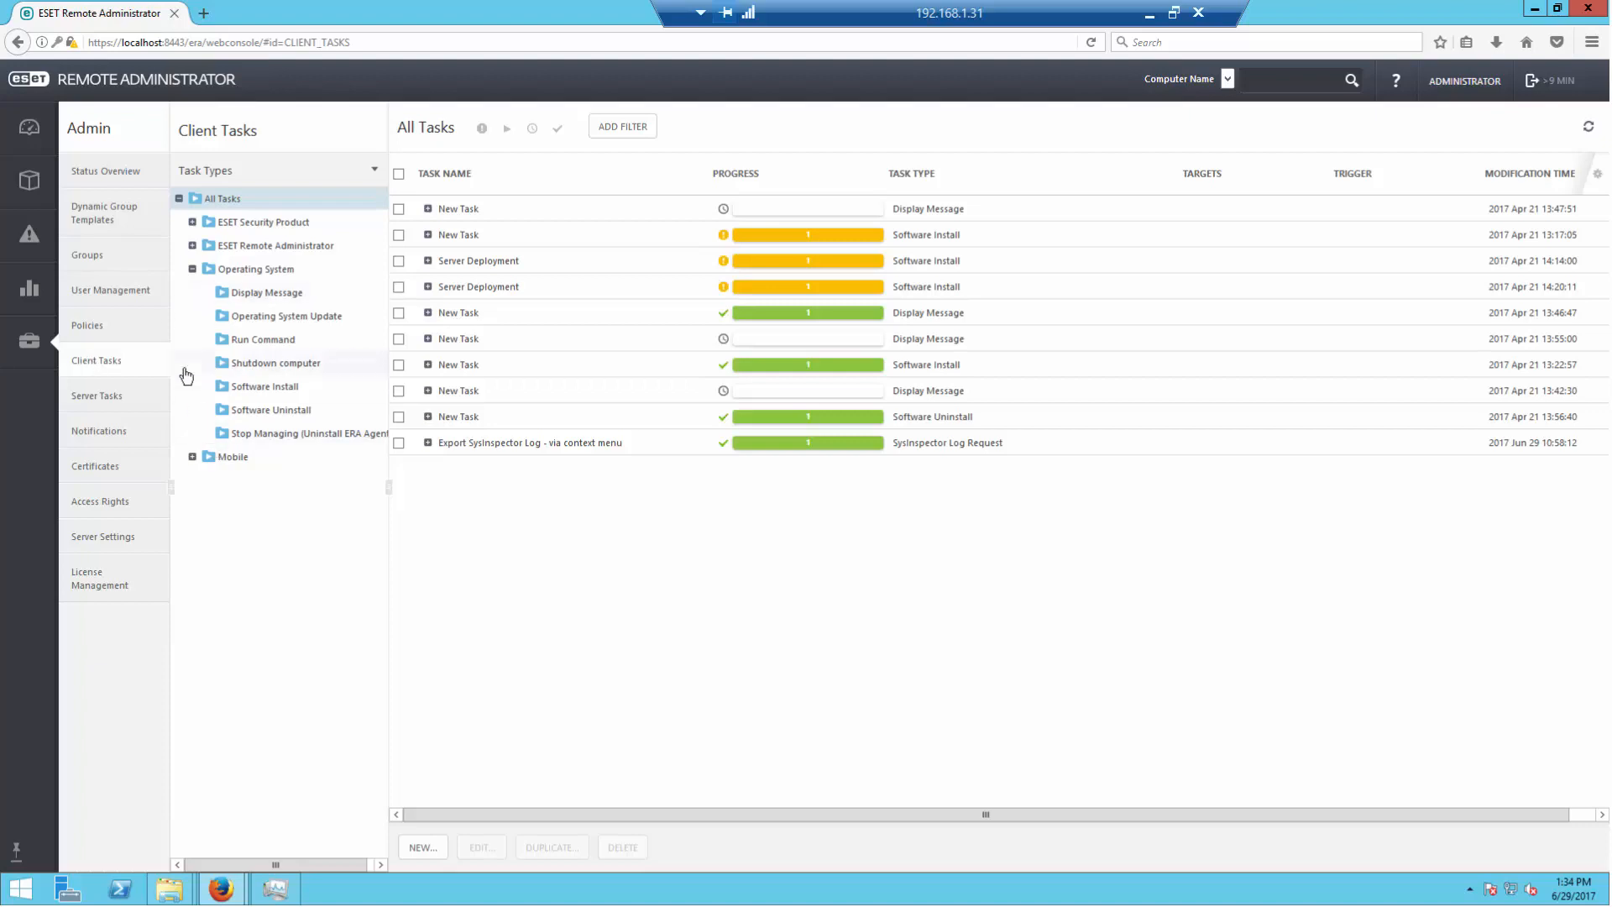
{"action": "left_click", "coordinate": [102, 328]}
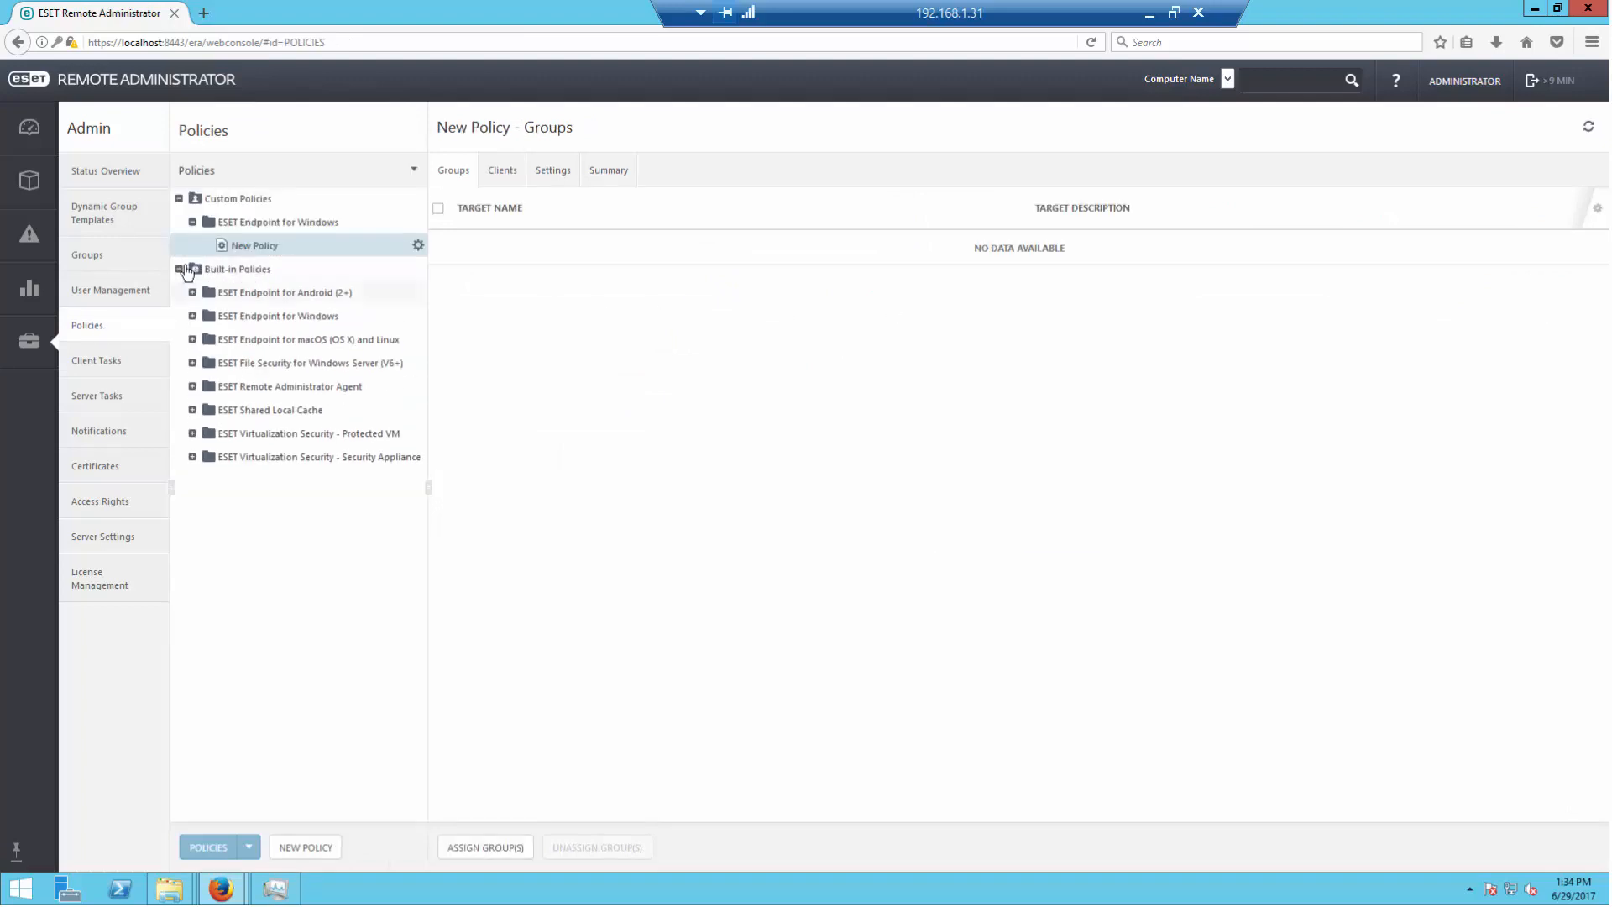
Step: Show the Admin Groups page, expand the Computers group and select its Chrome dynamic group
{"action": "left_click", "coordinate": [84, 254]}
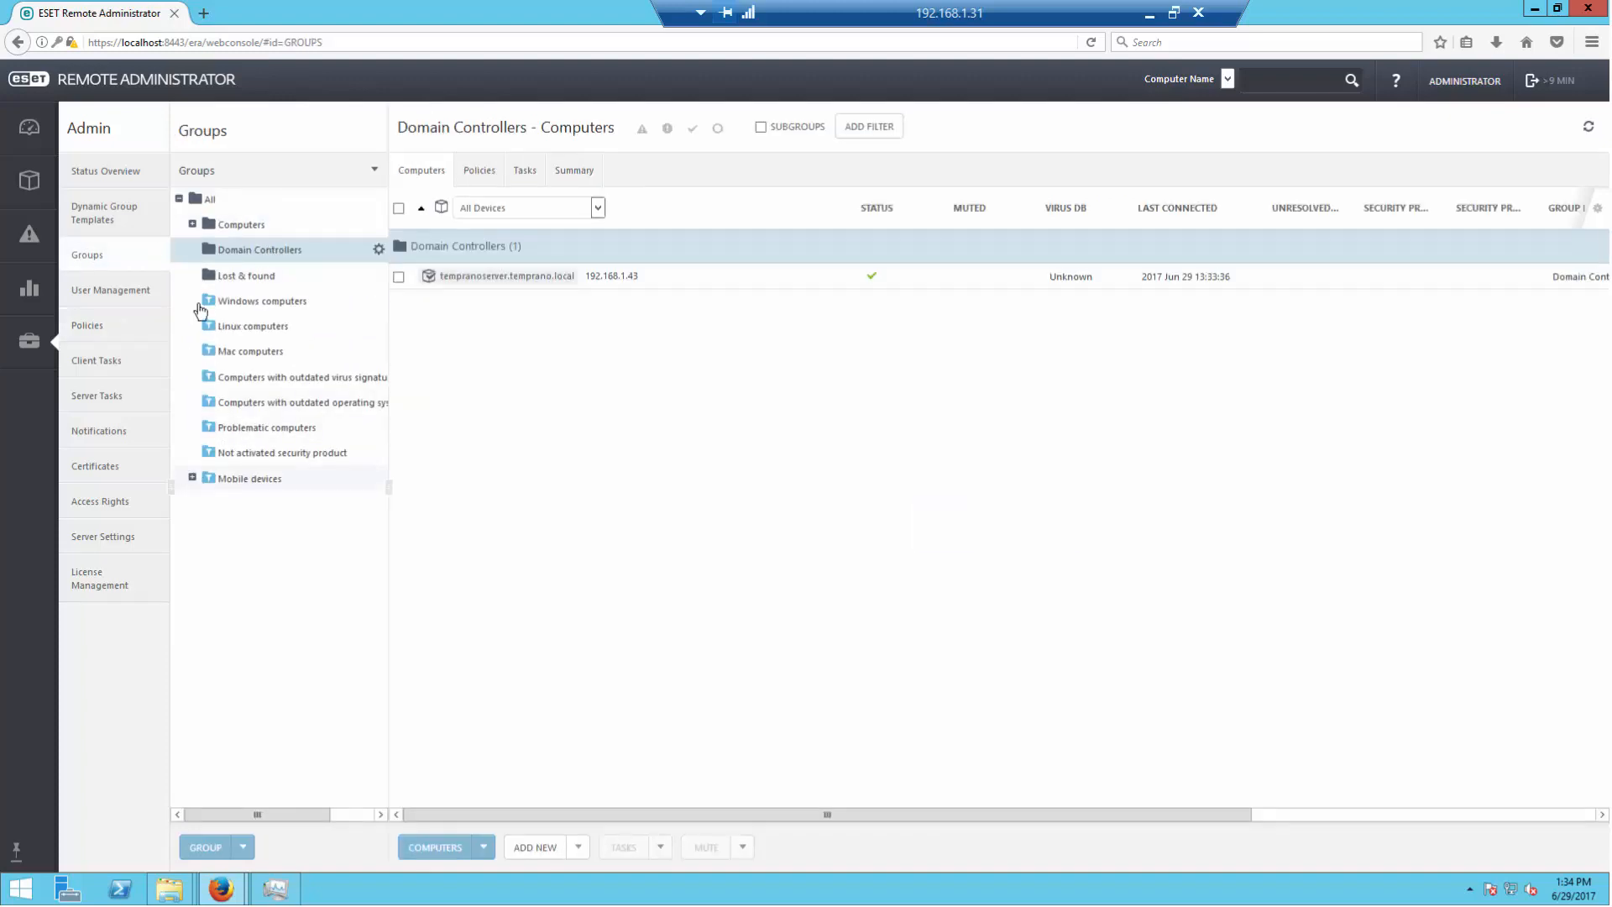
{"action": "left_click", "coordinate": [192, 224]}
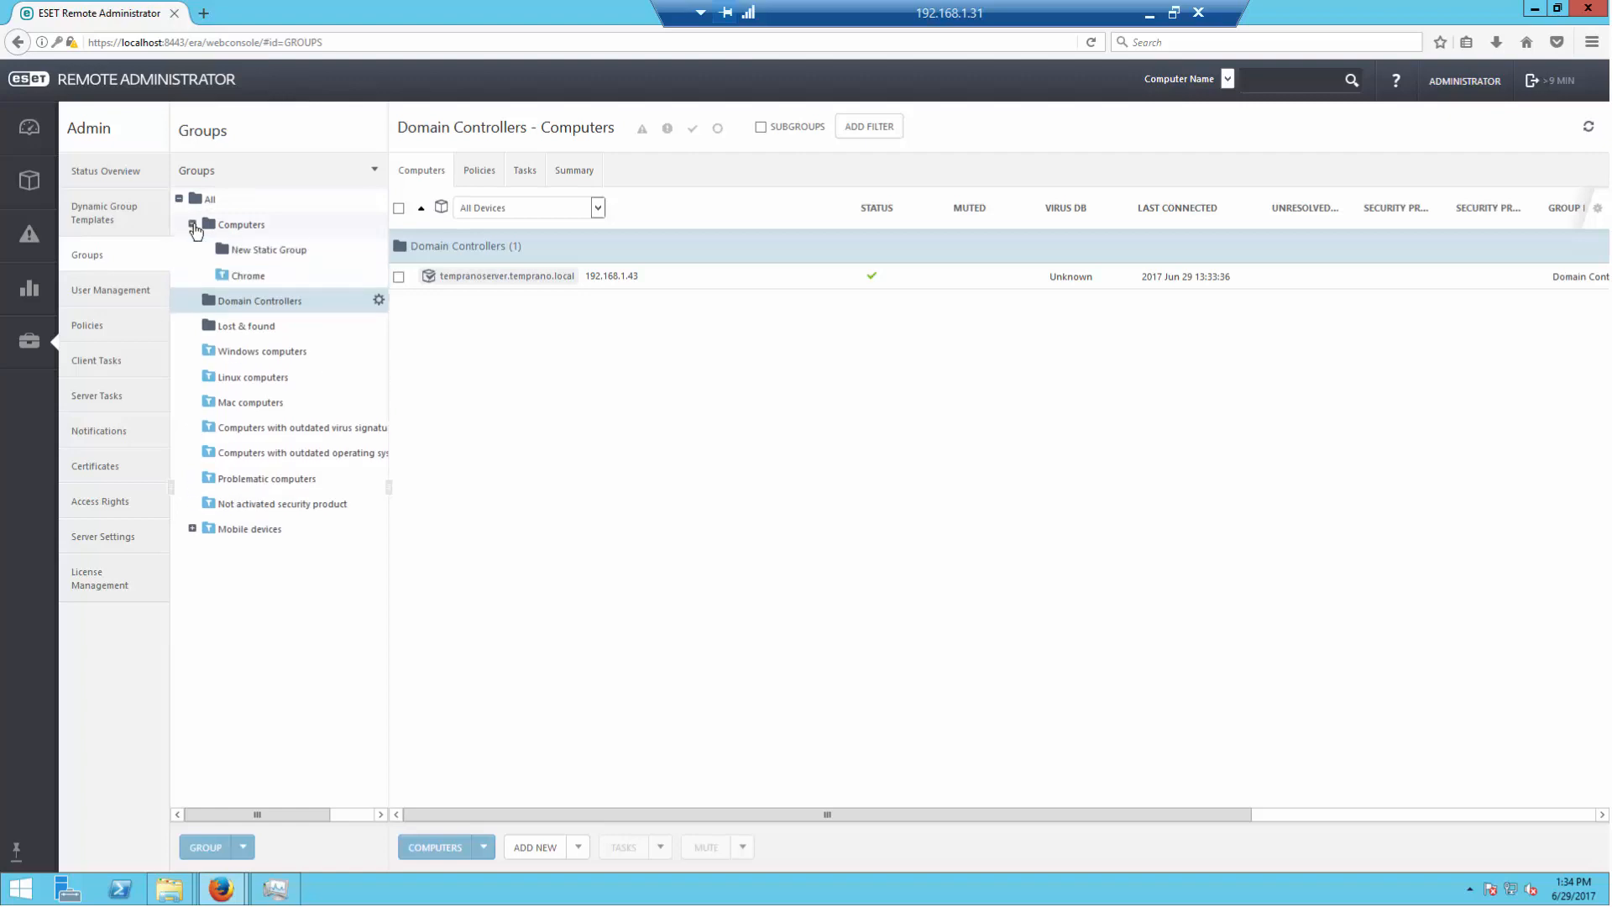
{"action": "left_click", "coordinate": [236, 280]}
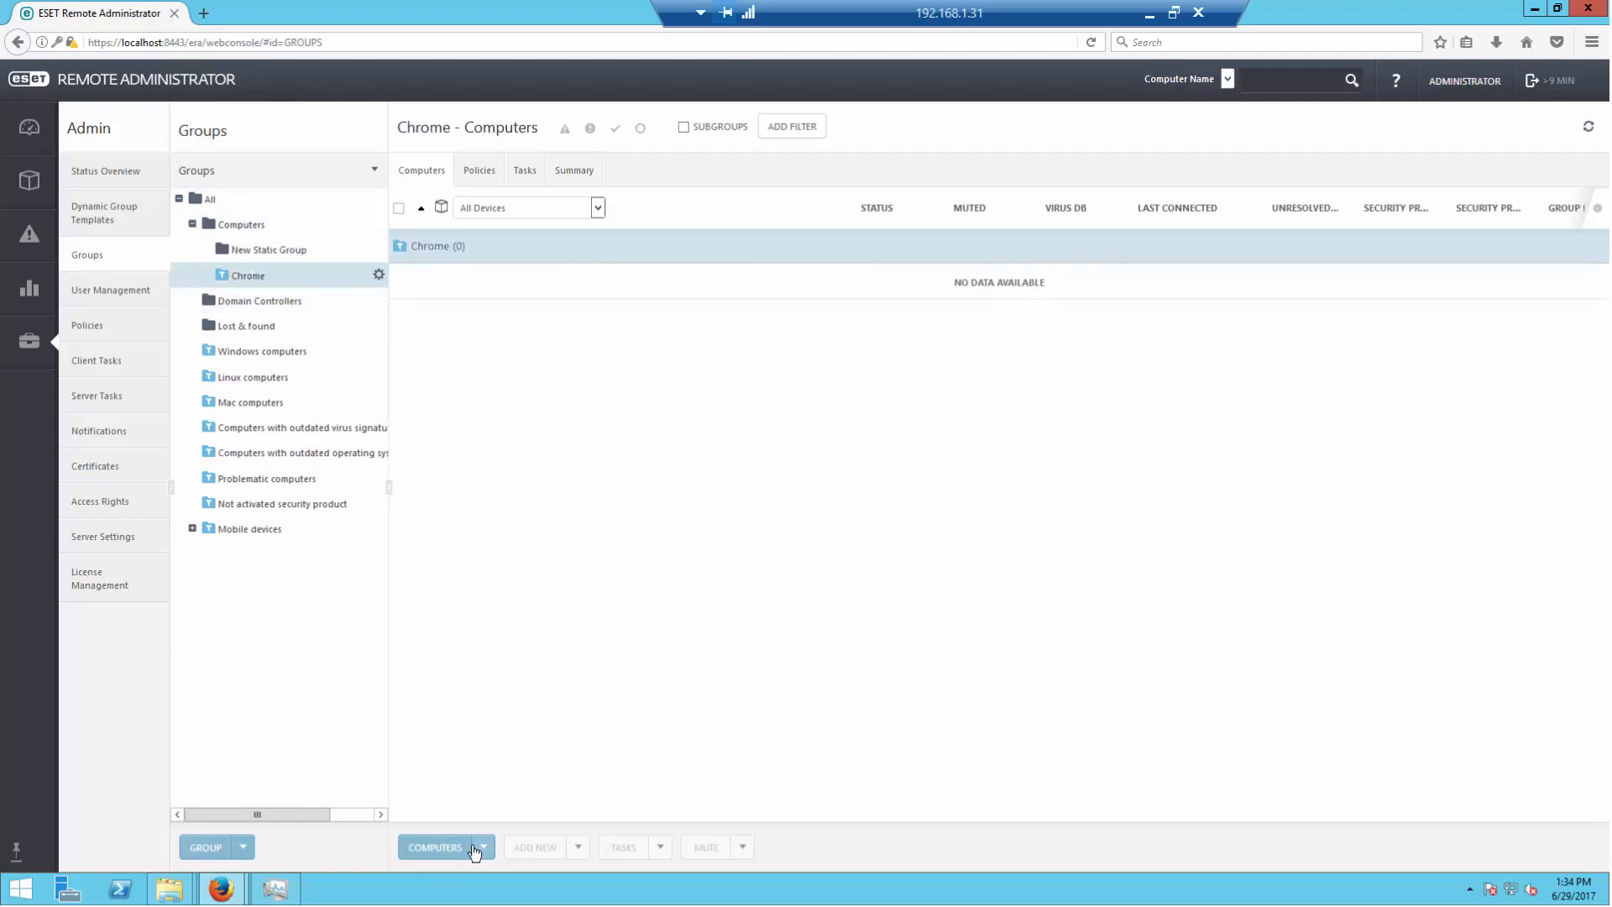
Step: Start Run Task for the Chrome group, filter the available tasks to Software Uninstall, and discard the task execution
{"action": "left_click", "coordinate": [379, 277]}
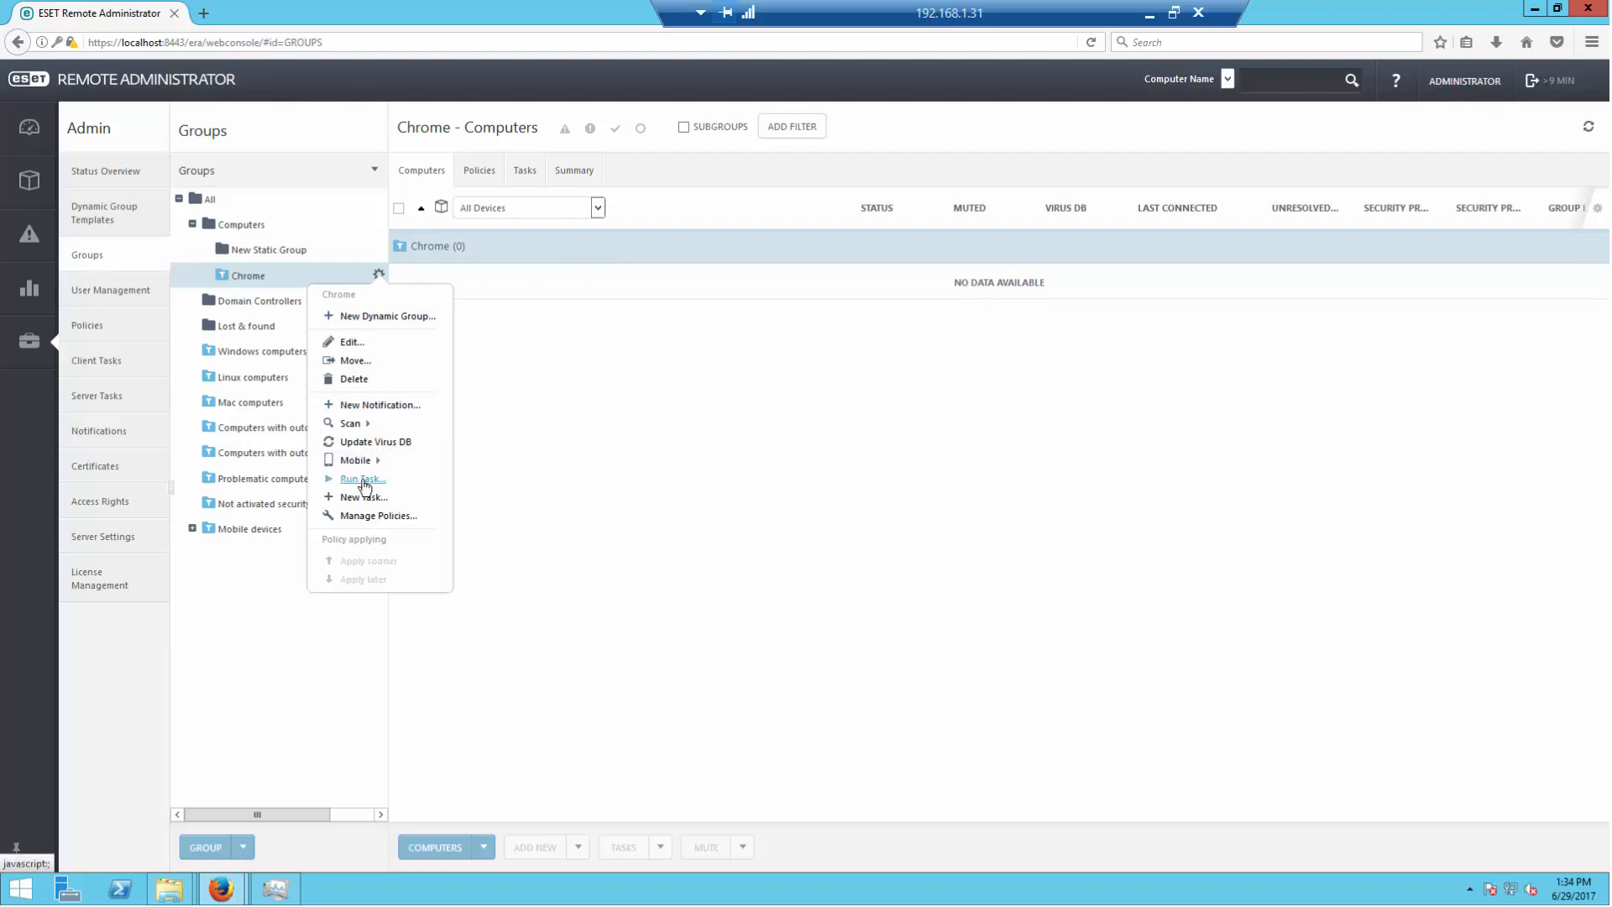
{"action": "left_click", "coordinate": [363, 478]}
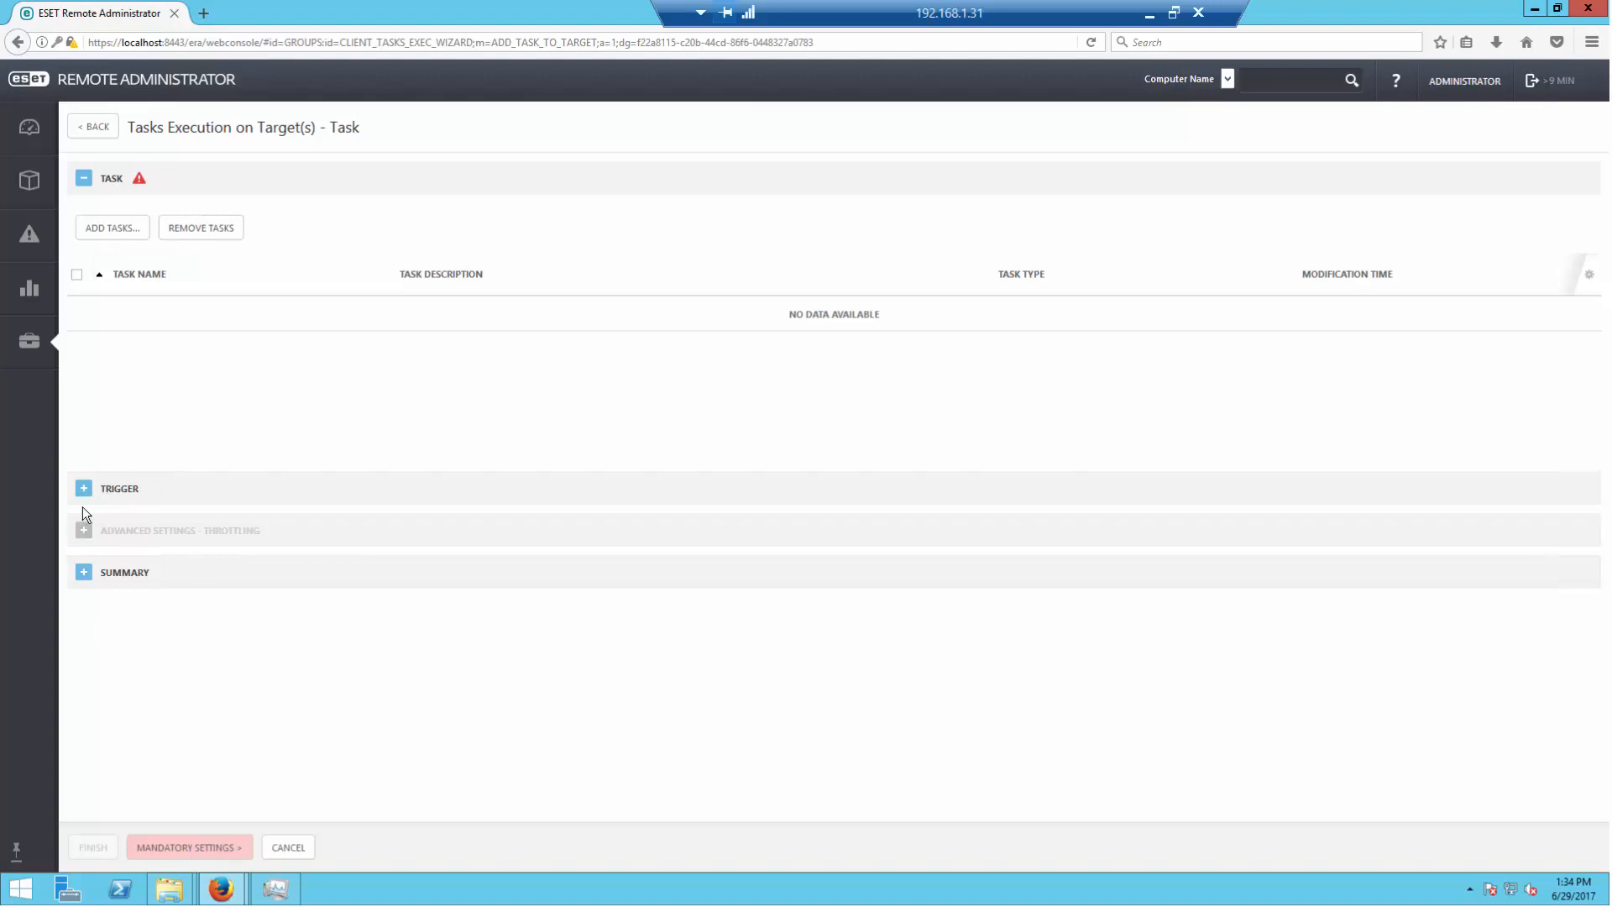
{"action": "left_click", "coordinate": [124, 233]}
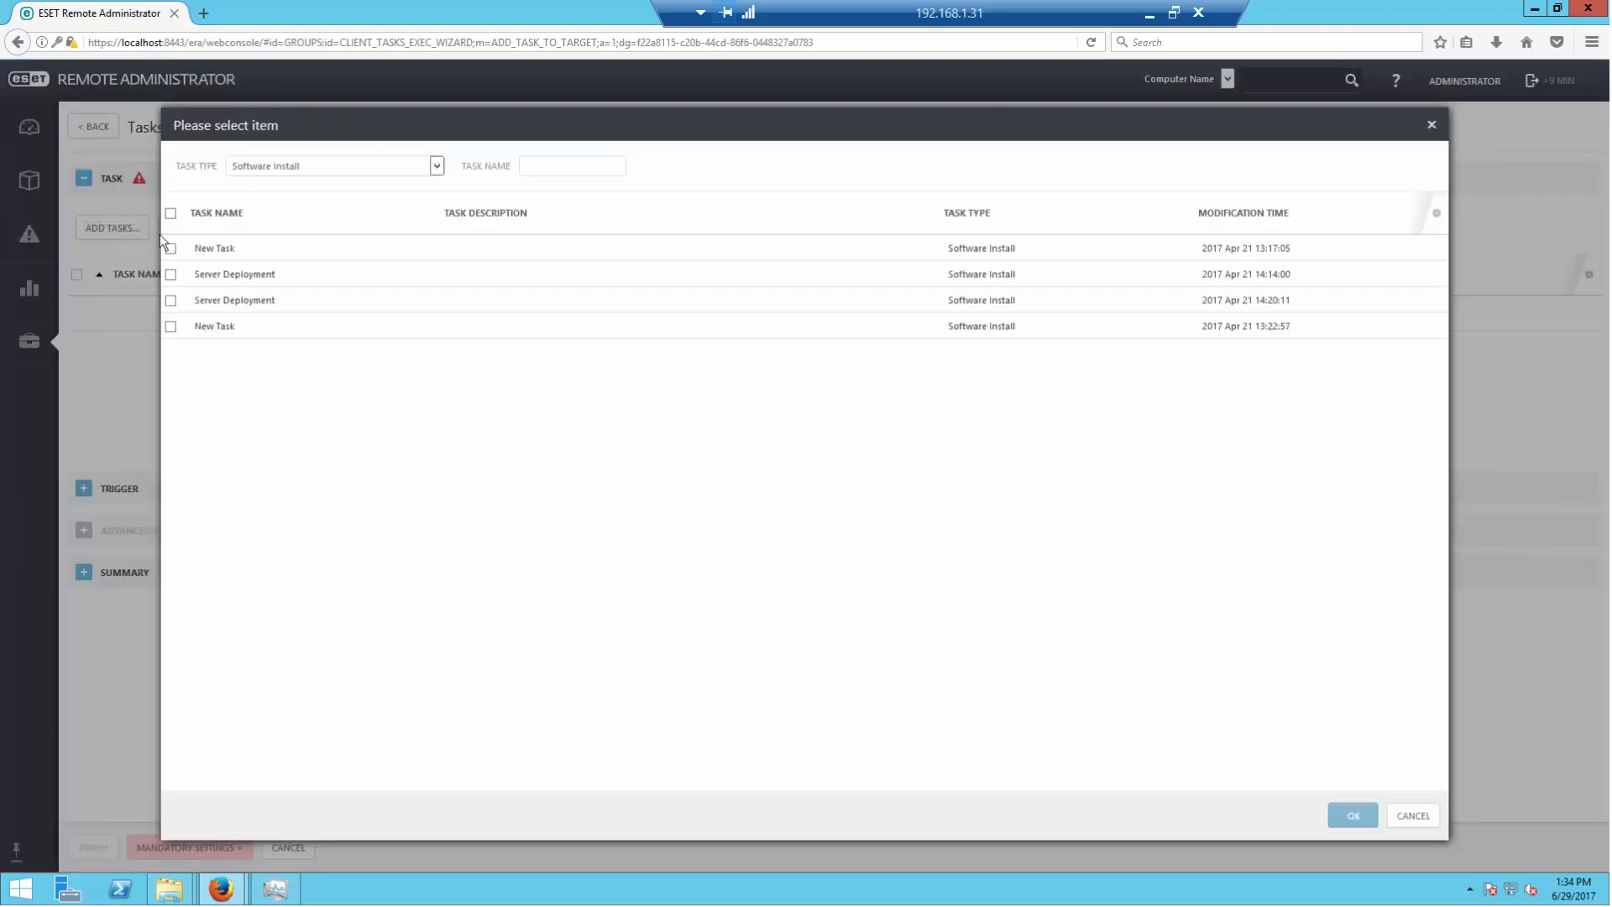
{"action": "left_click", "coordinate": [395, 166]}
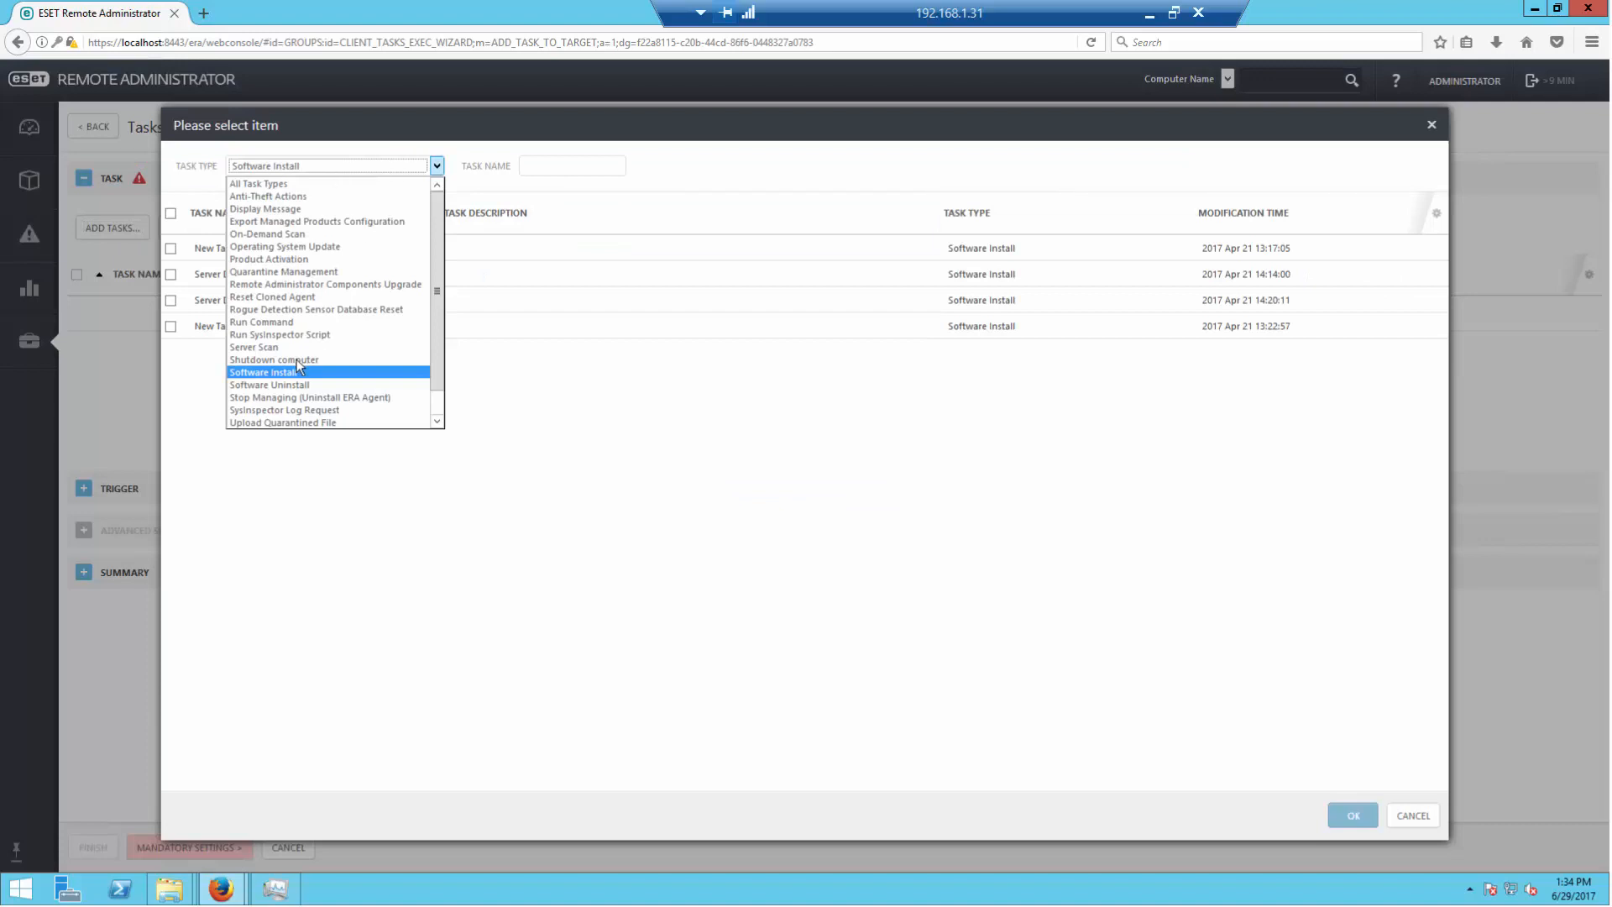
{"action": "left_click", "coordinate": [290, 385]}
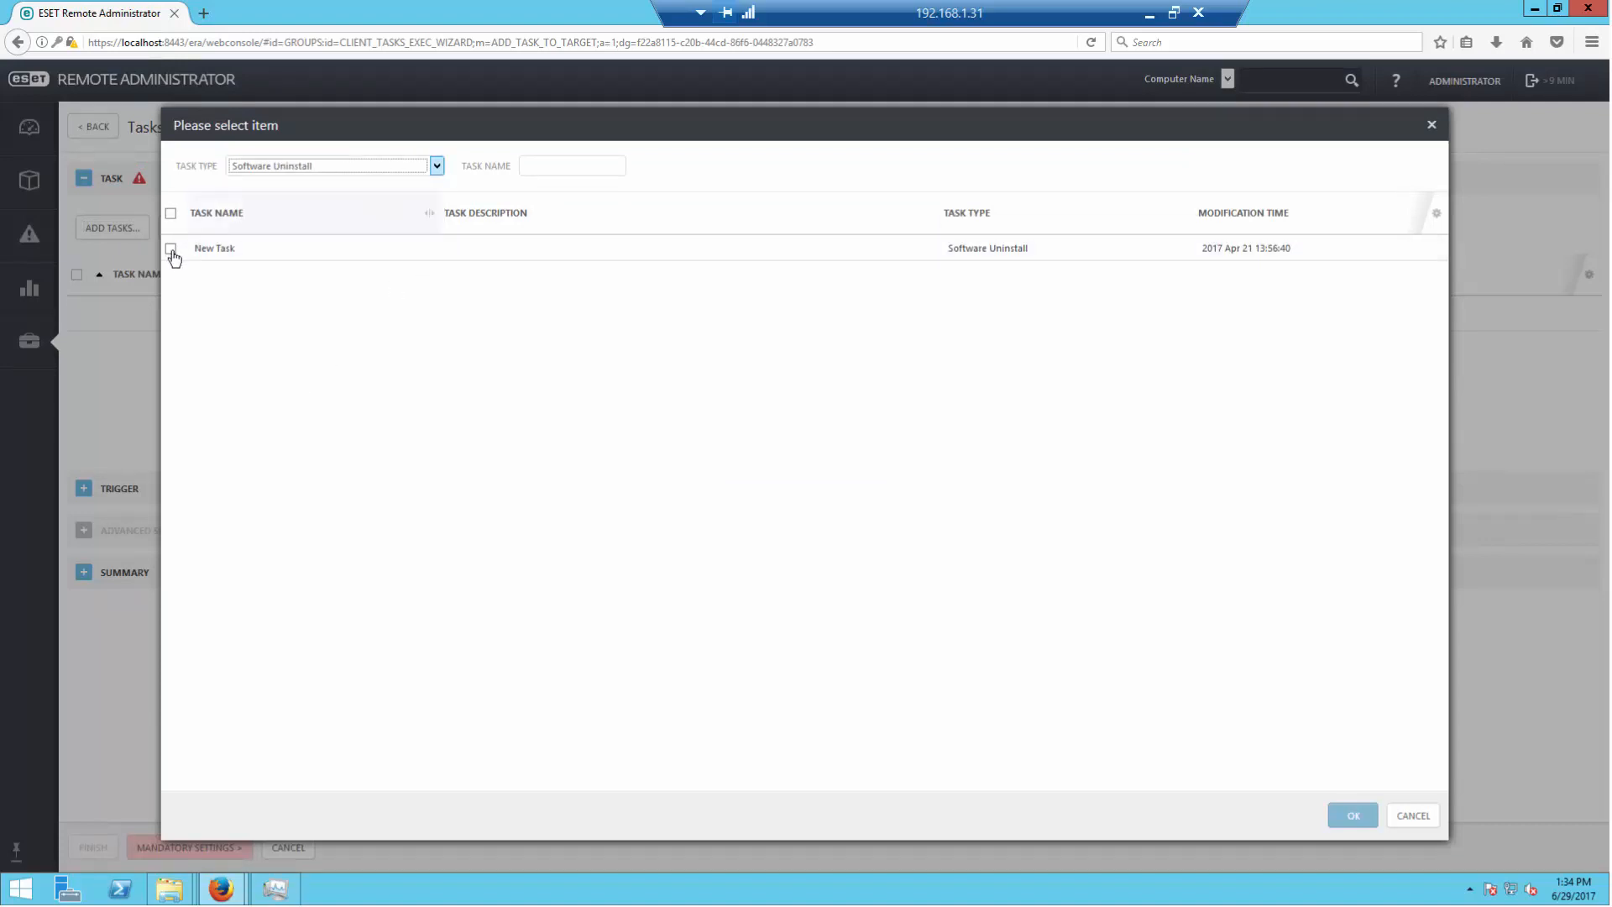
{"action": "left_click", "coordinate": [1335, 824]}
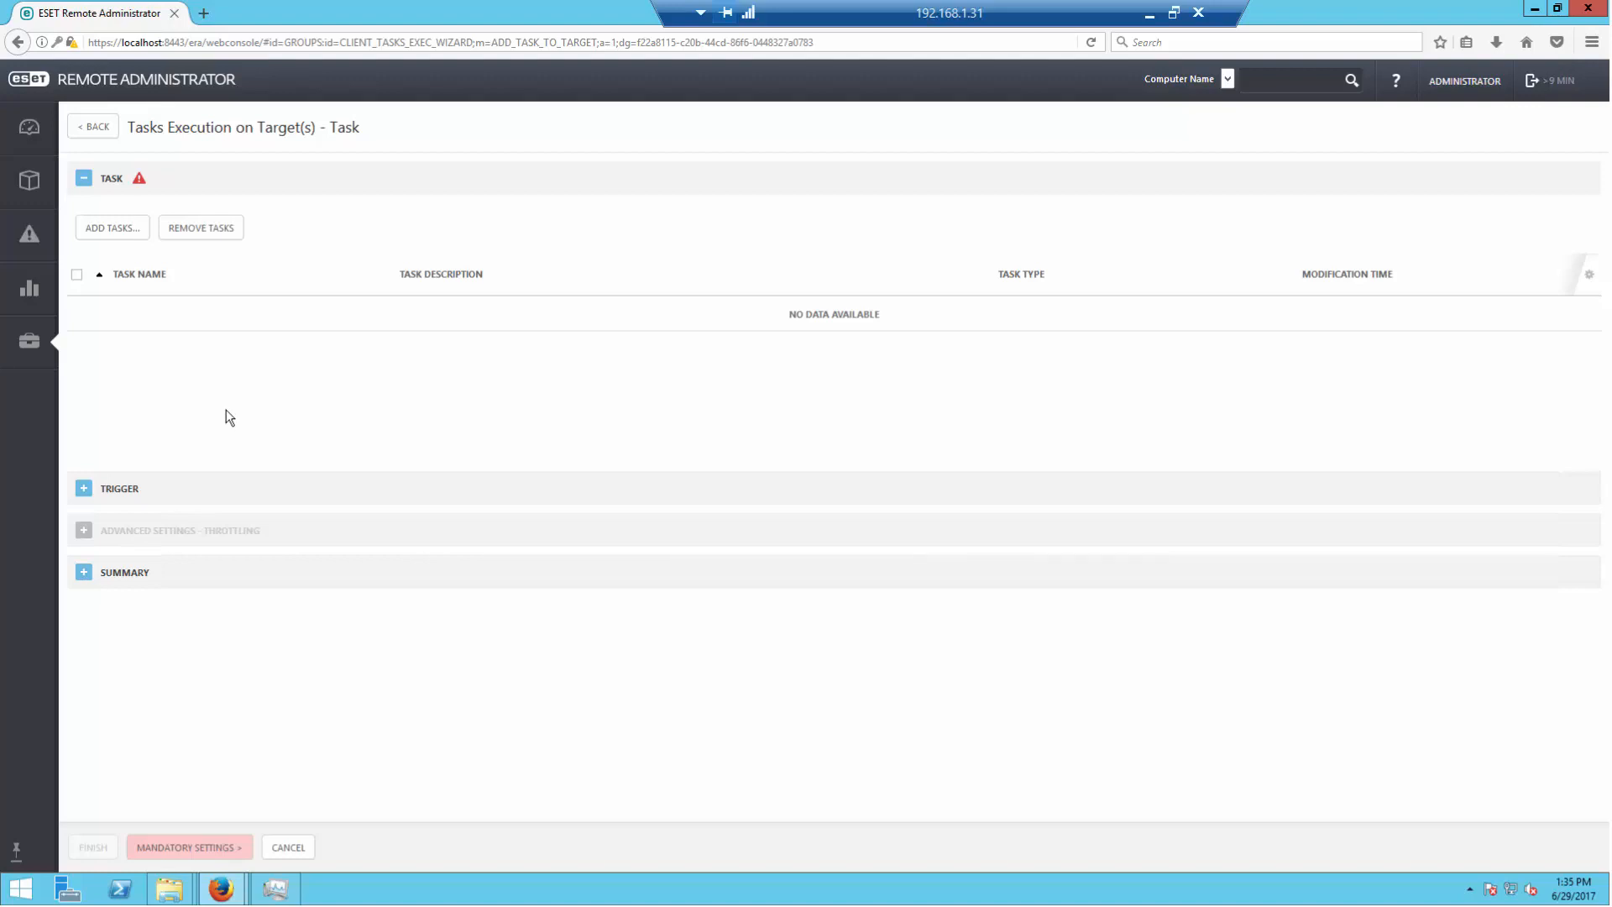
{"action": "left_click", "coordinate": [93, 126]}
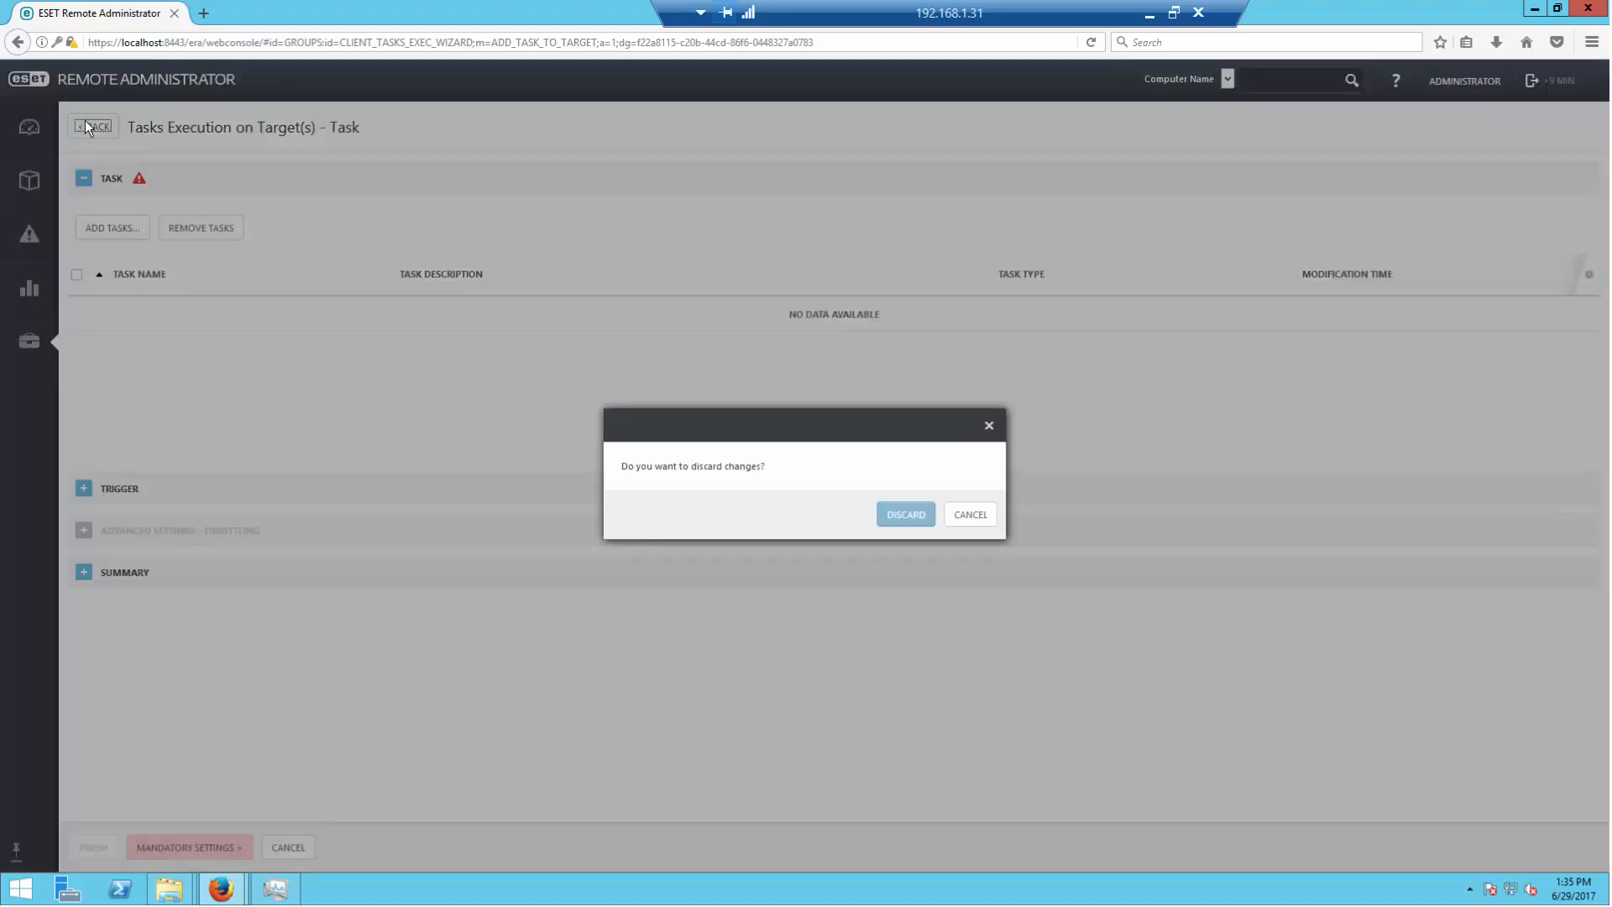
{"action": "left_click", "coordinate": [904, 515]}
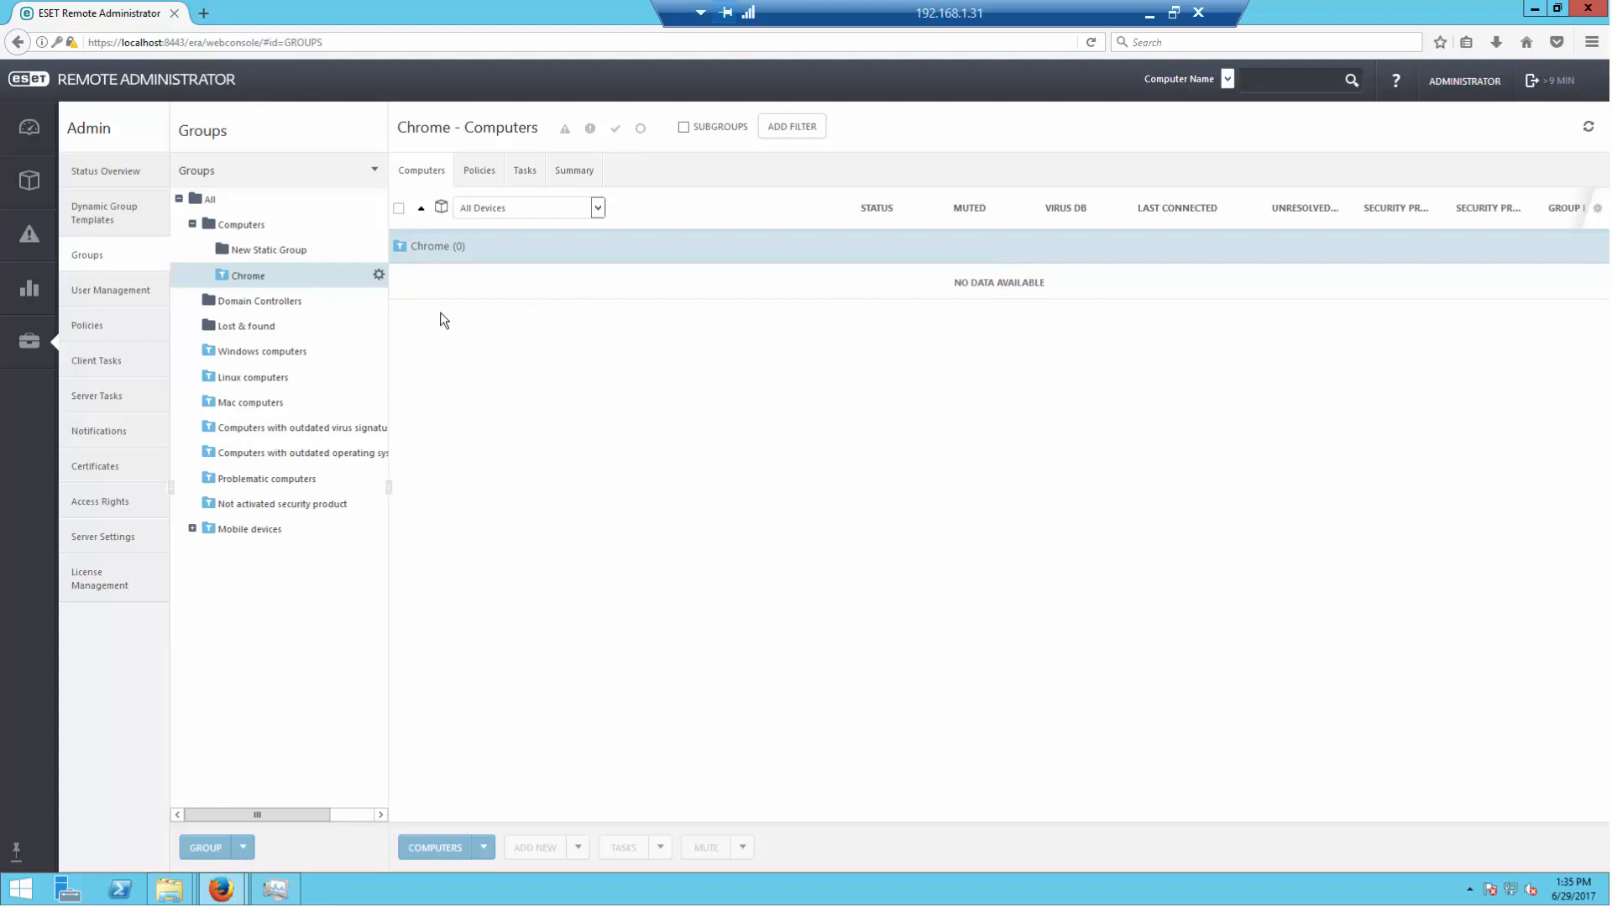
Step: Start a new Operating System client task of type Run Command, review its command settings, and discard it
{"action": "left_click", "coordinate": [76, 359]}
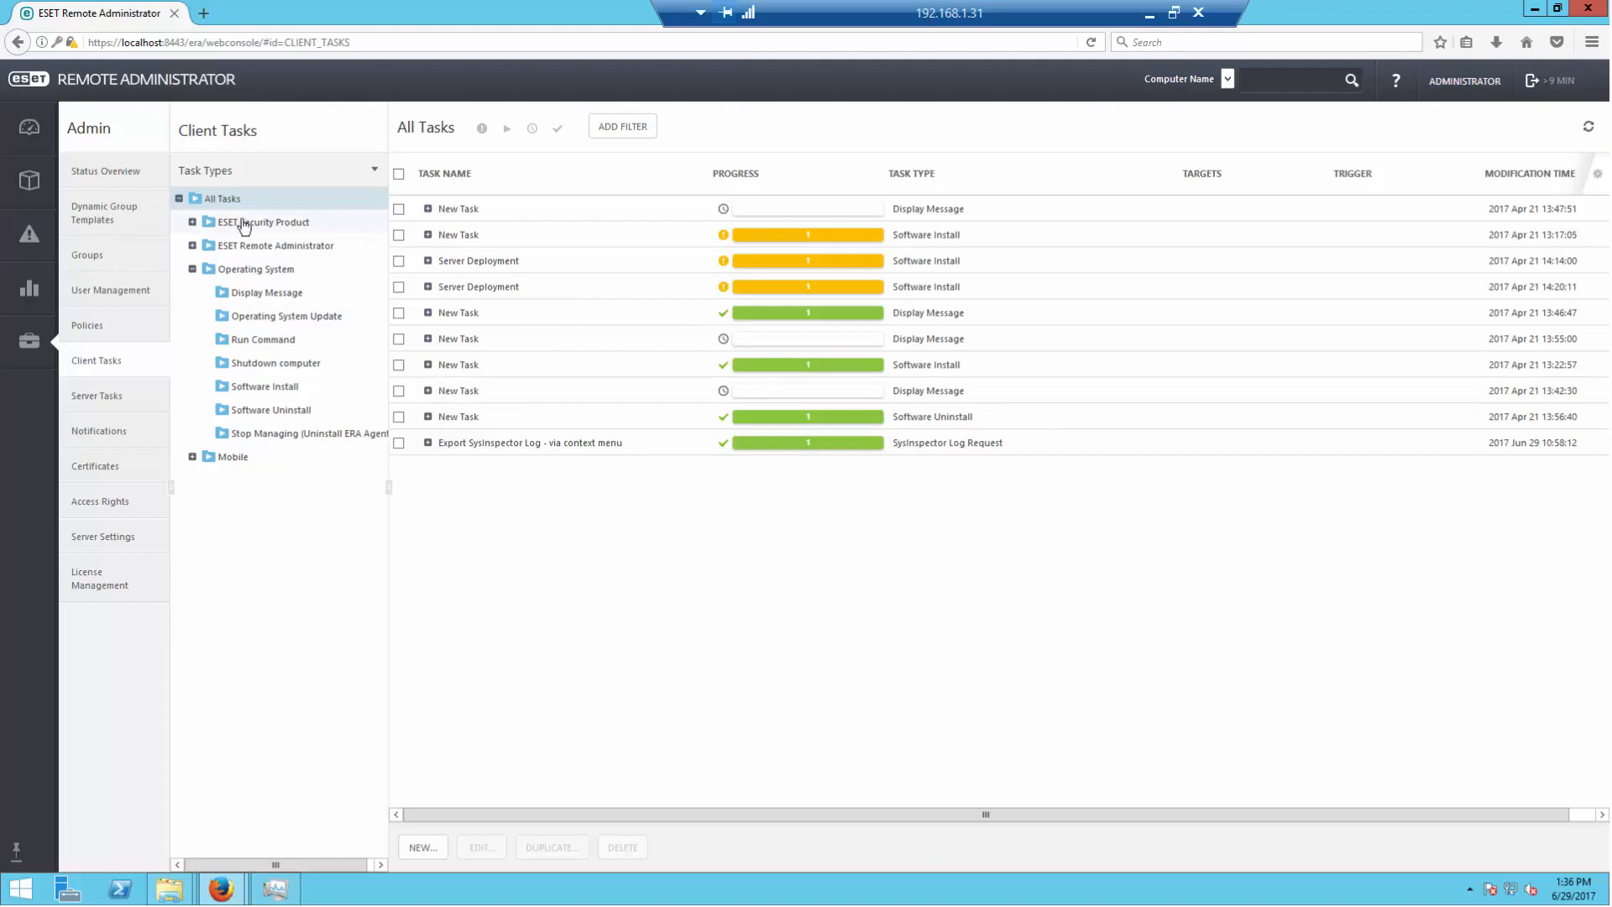
{"action": "left_click", "coordinate": [255, 274]}
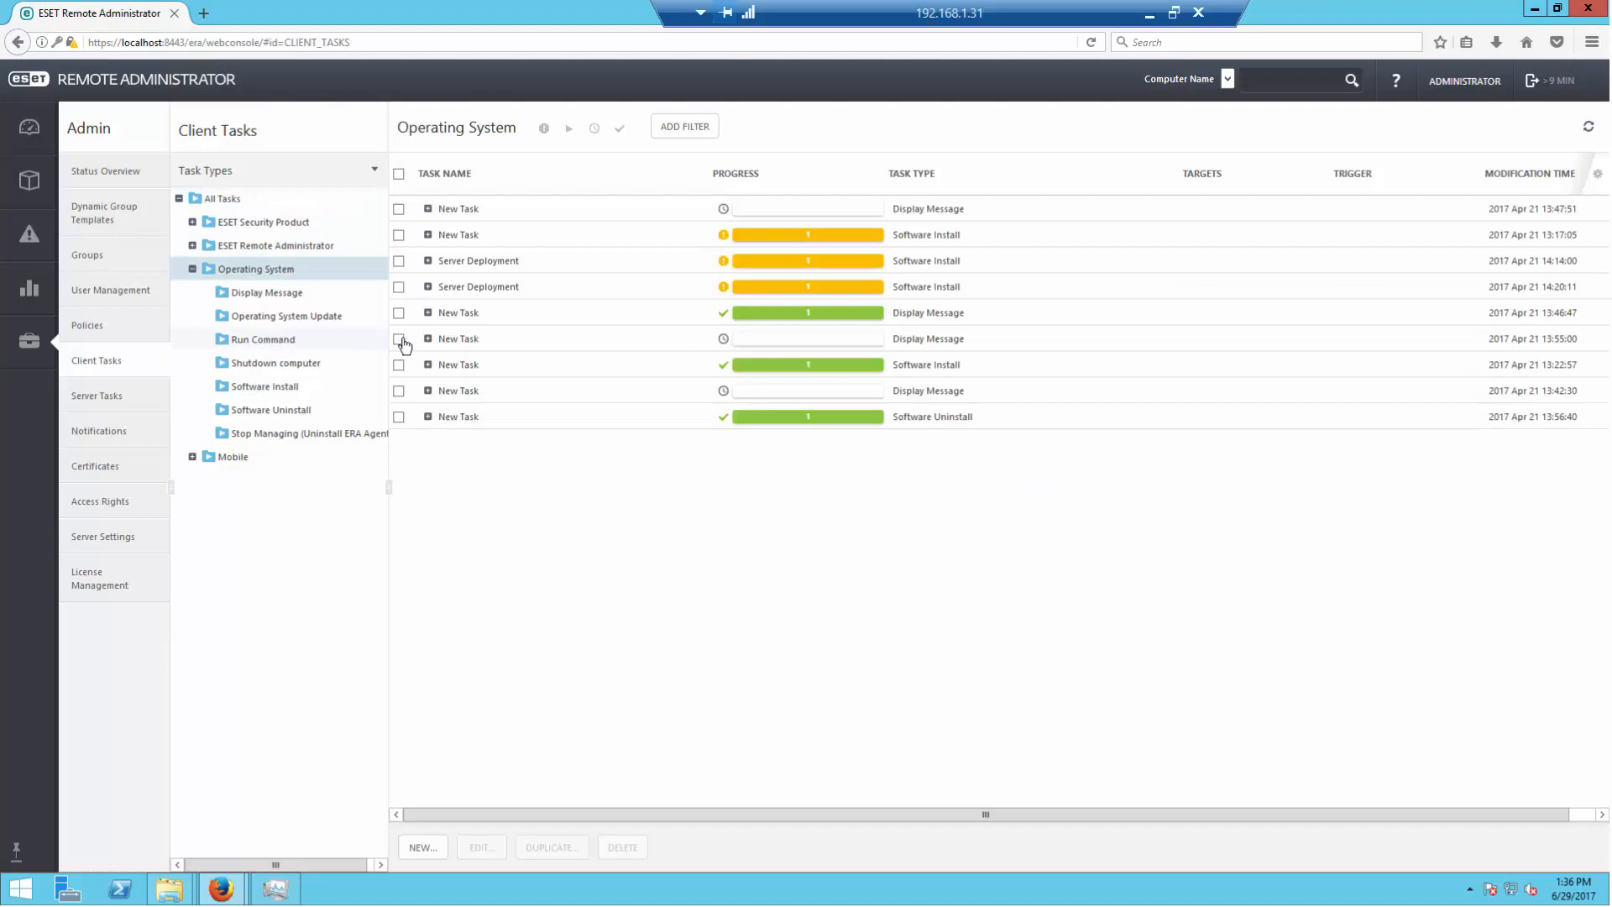
{"action": "left_click", "coordinate": [423, 849]}
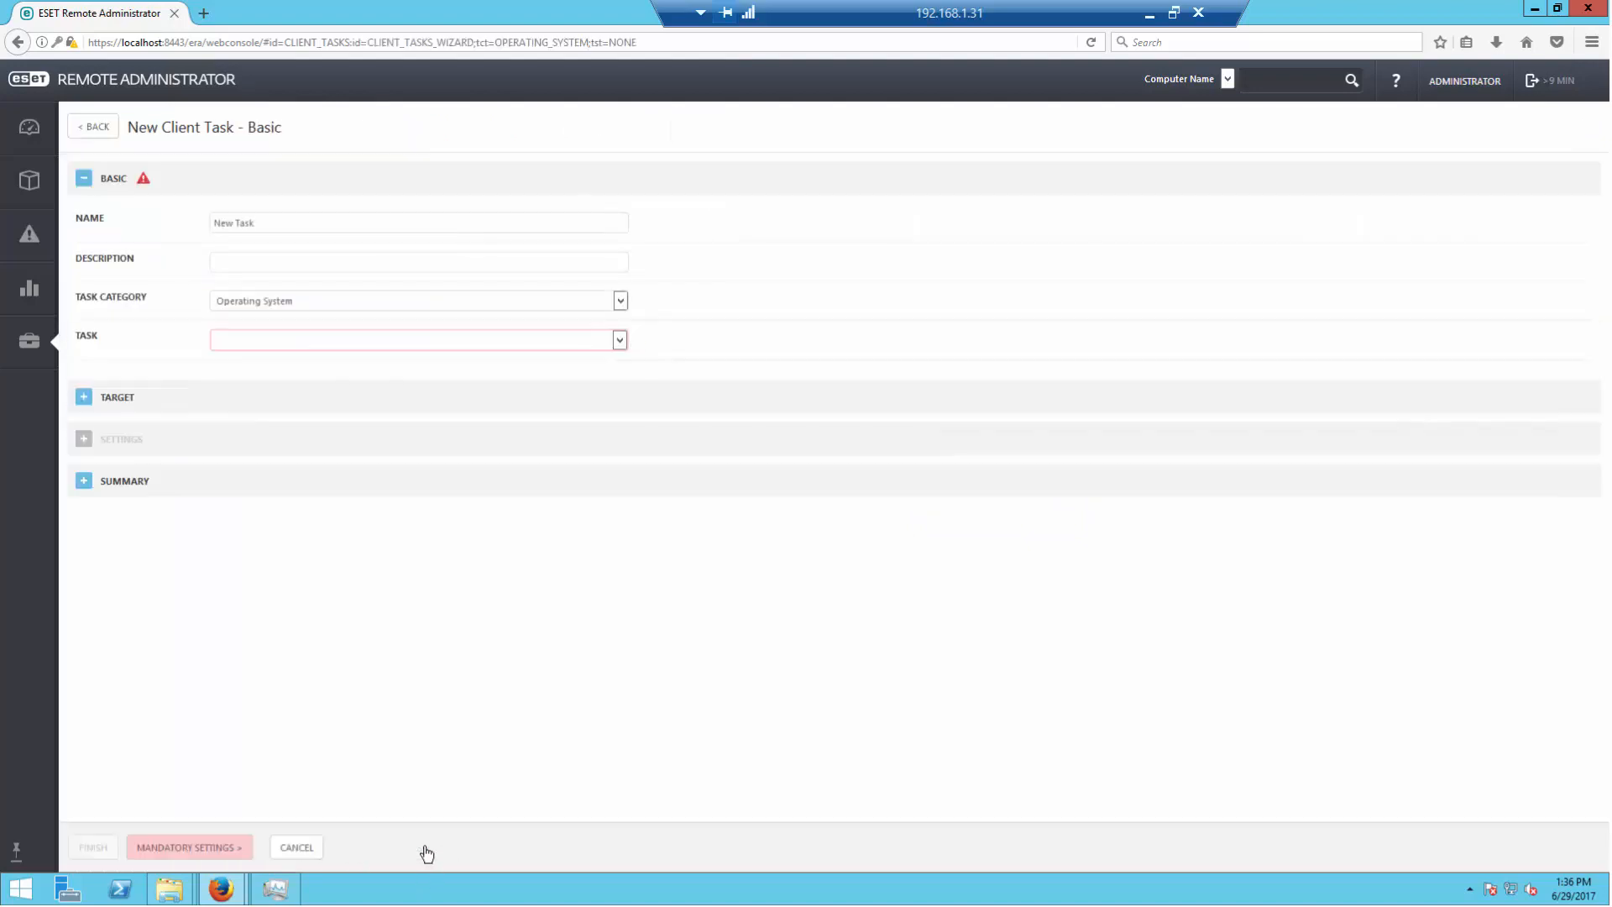
{"action": "left_click", "coordinate": [336, 304]}
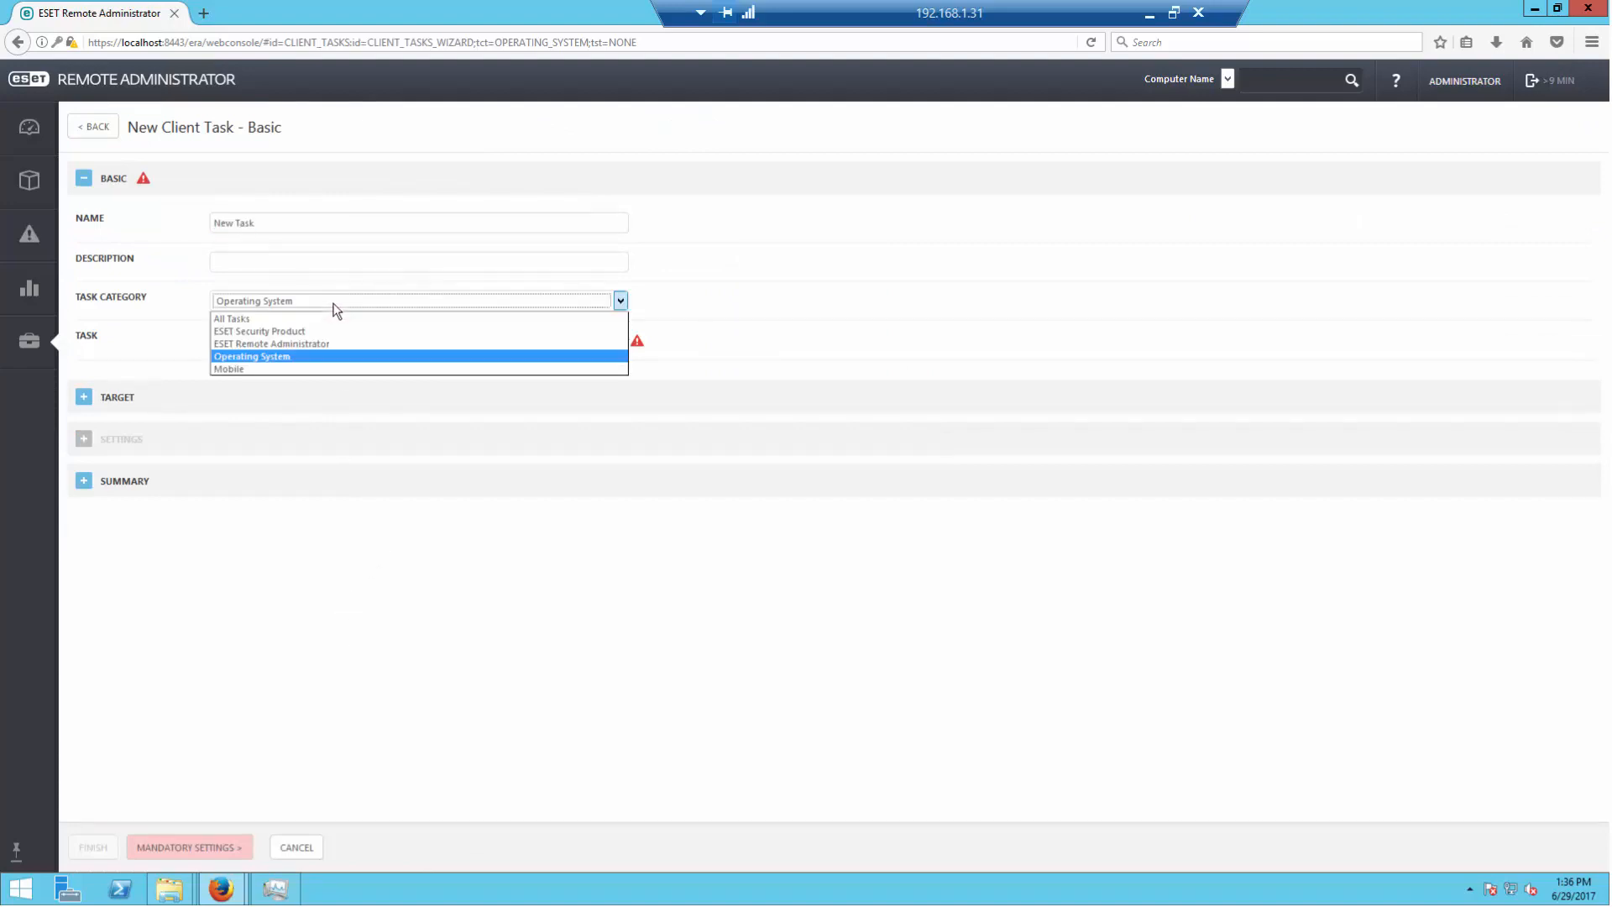
{"action": "left_click", "coordinate": [283, 359]}
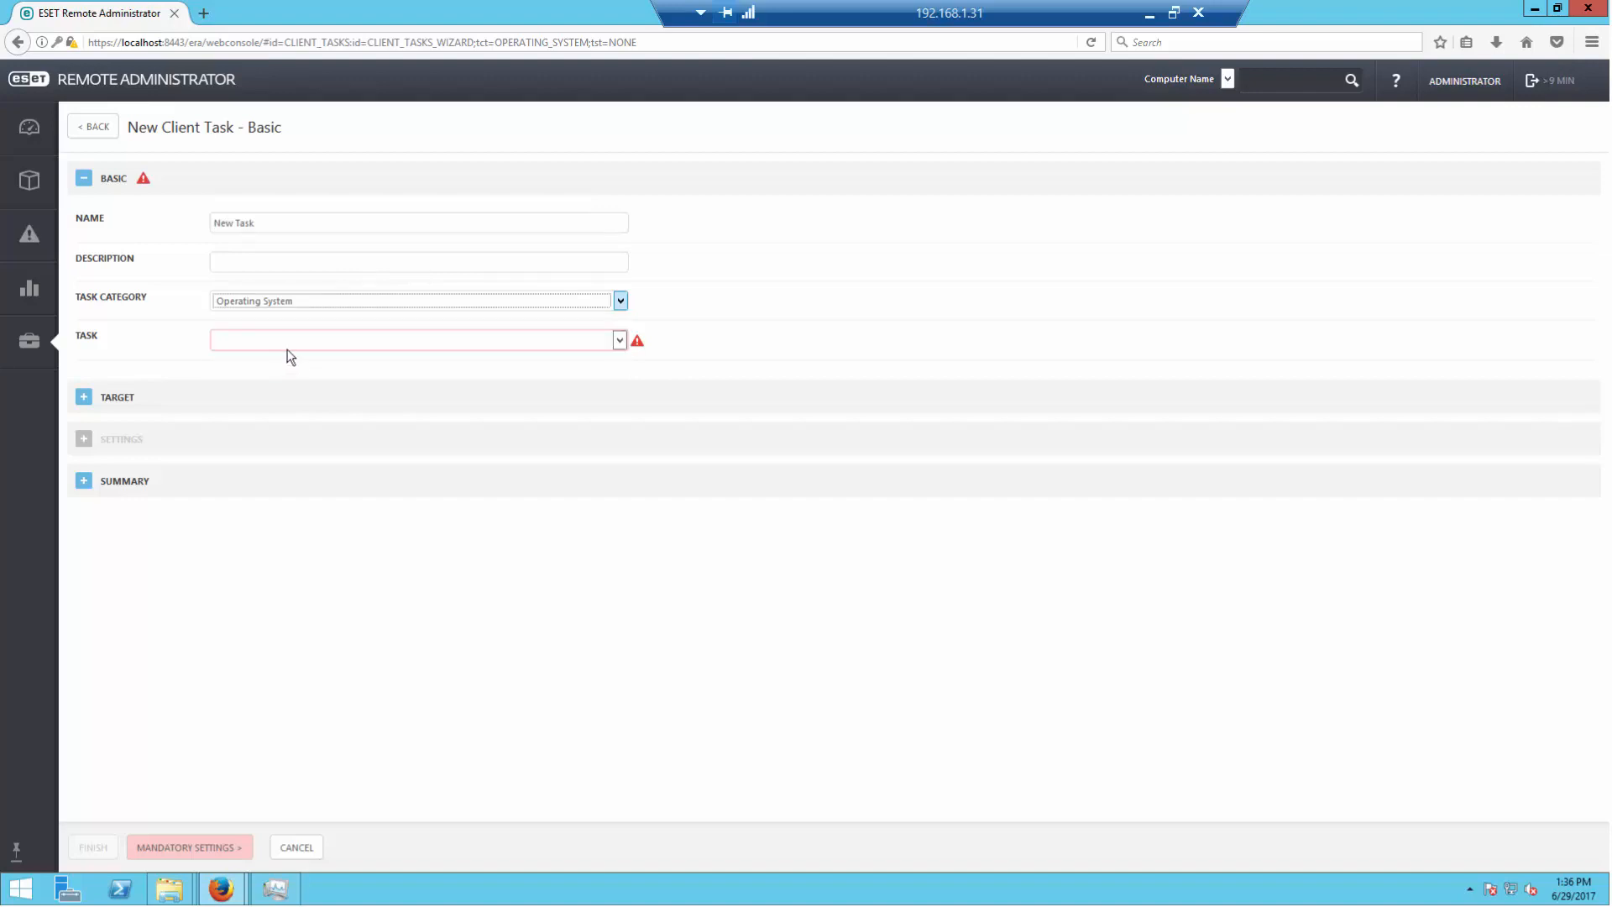
{"action": "left_click", "coordinate": [367, 344]}
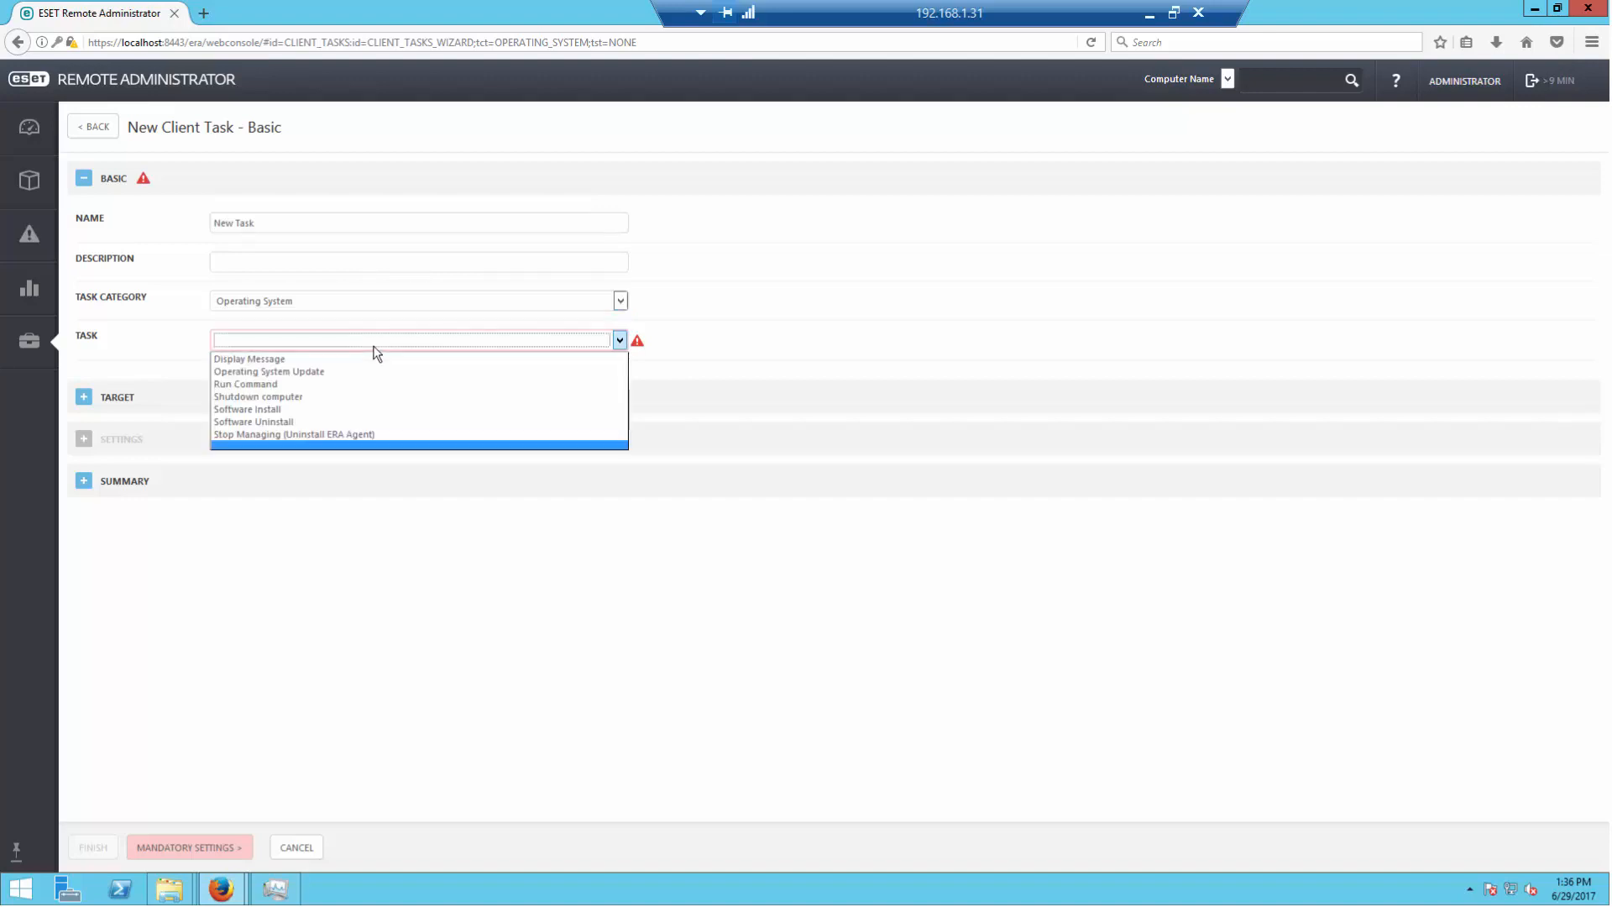
{"action": "left_click", "coordinate": [268, 388]}
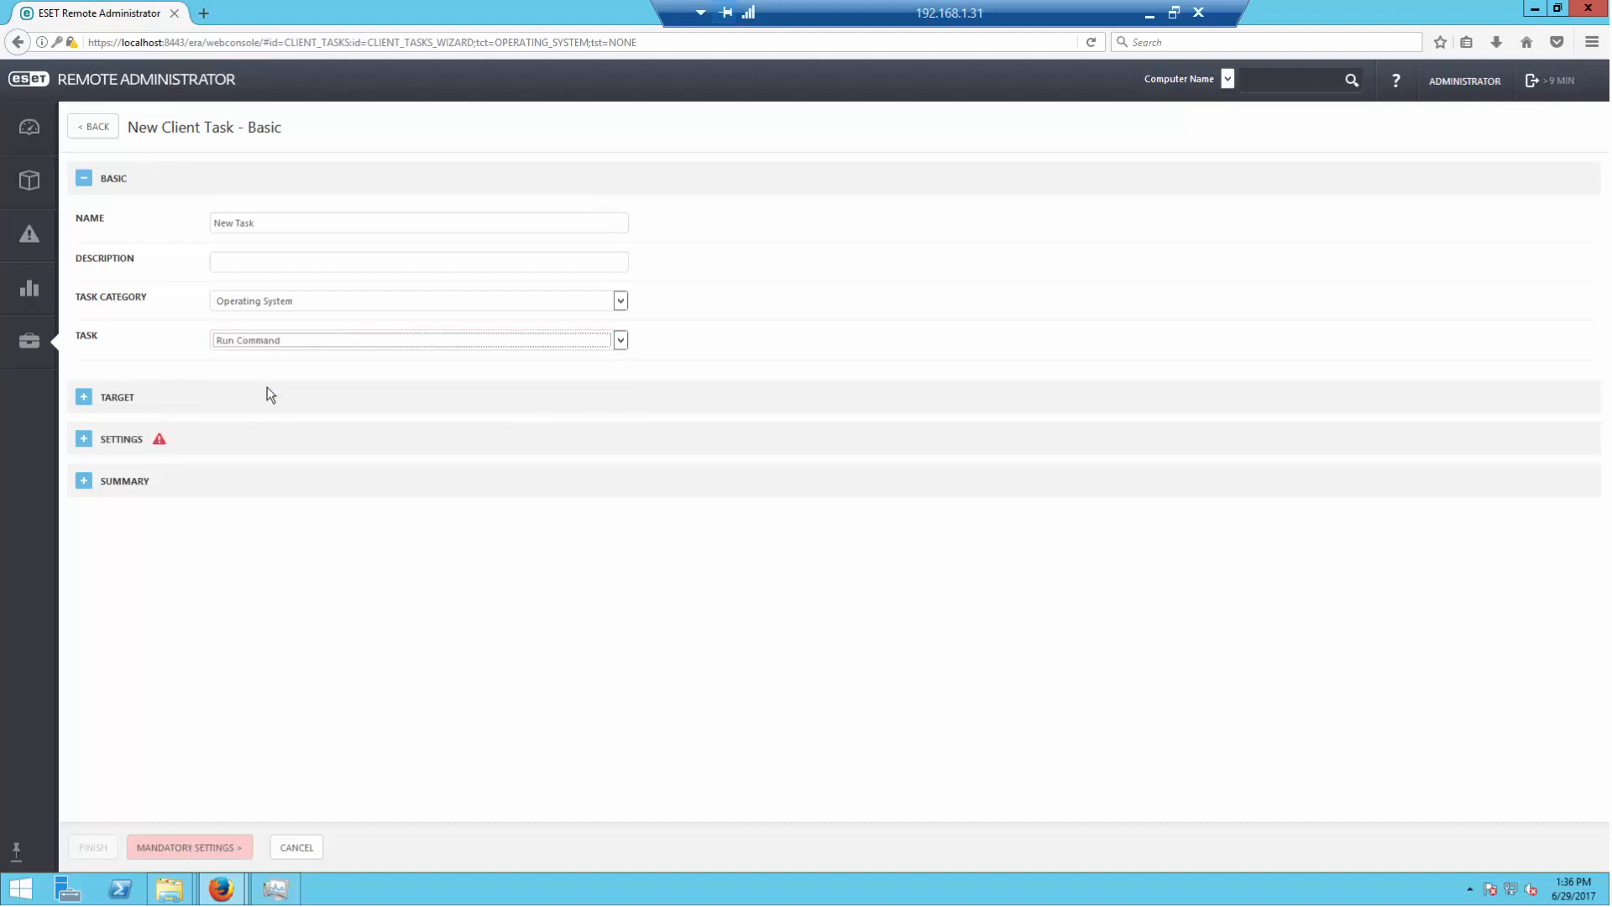
{"action": "left_click", "coordinate": [82, 435]}
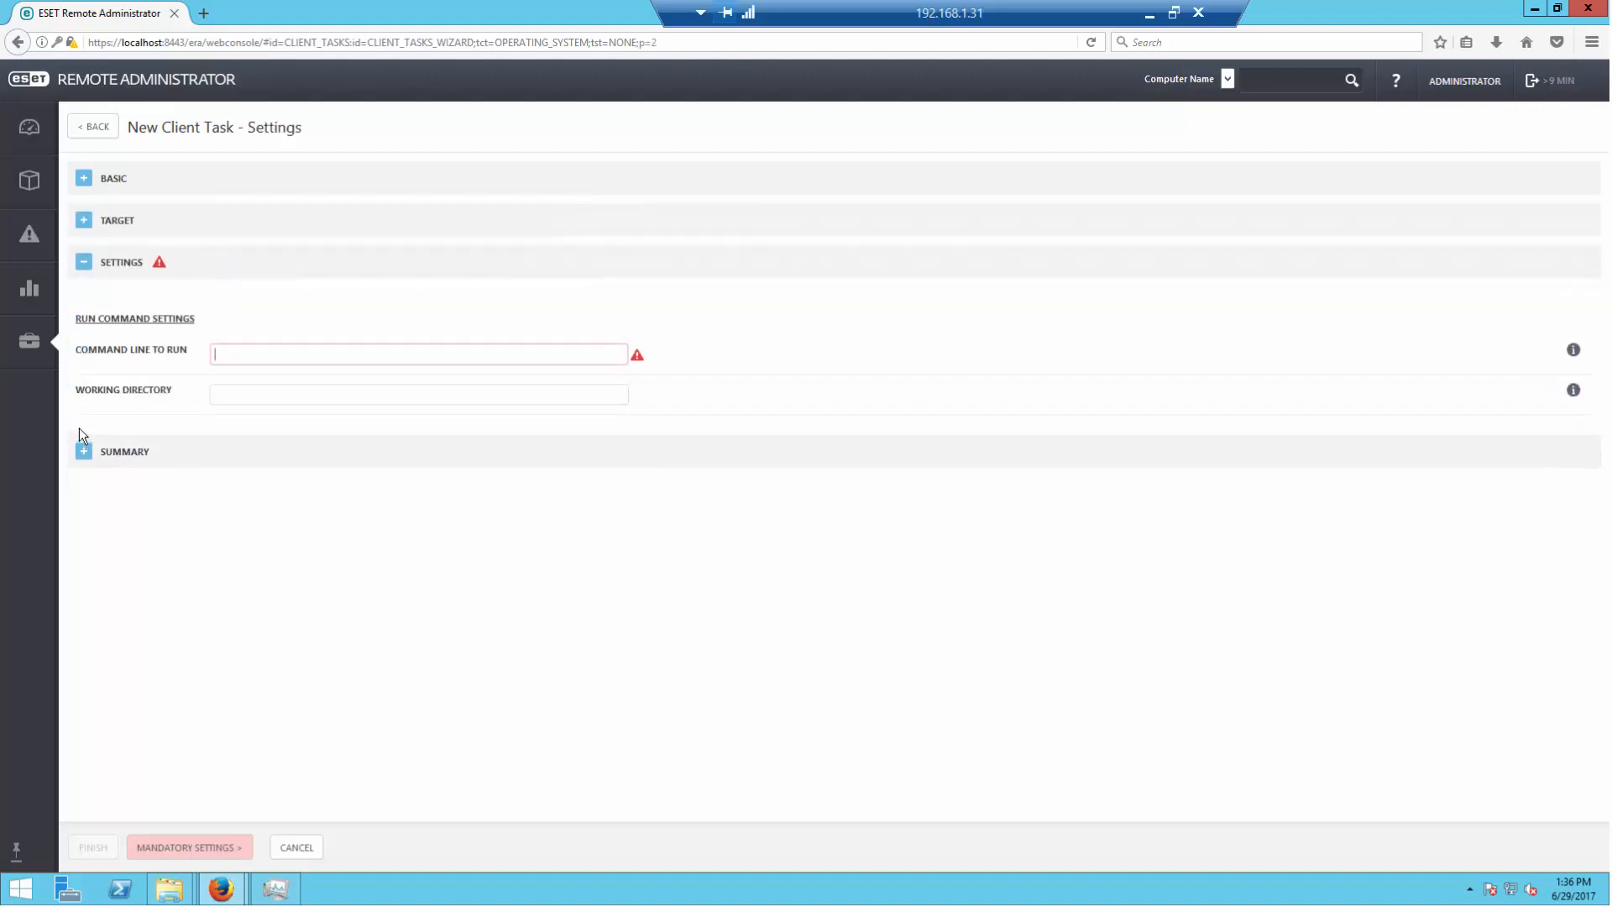
{"action": "left_click", "coordinate": [271, 354]}
{"action": "left_click", "coordinate": [84, 263]}
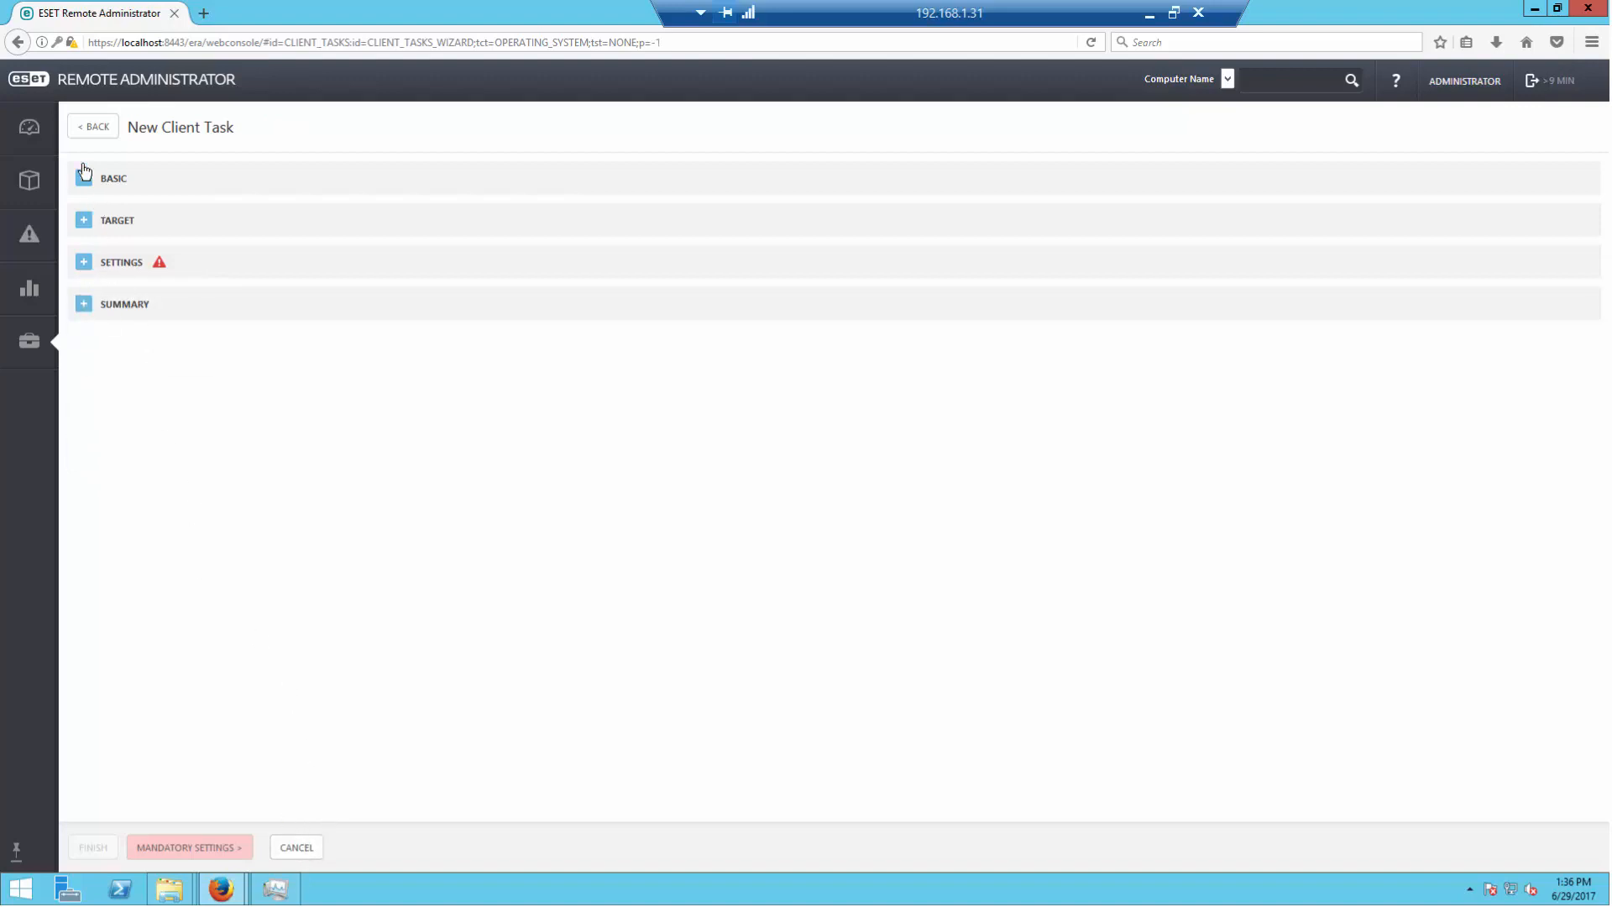
{"action": "left_click", "coordinate": [88, 126]}
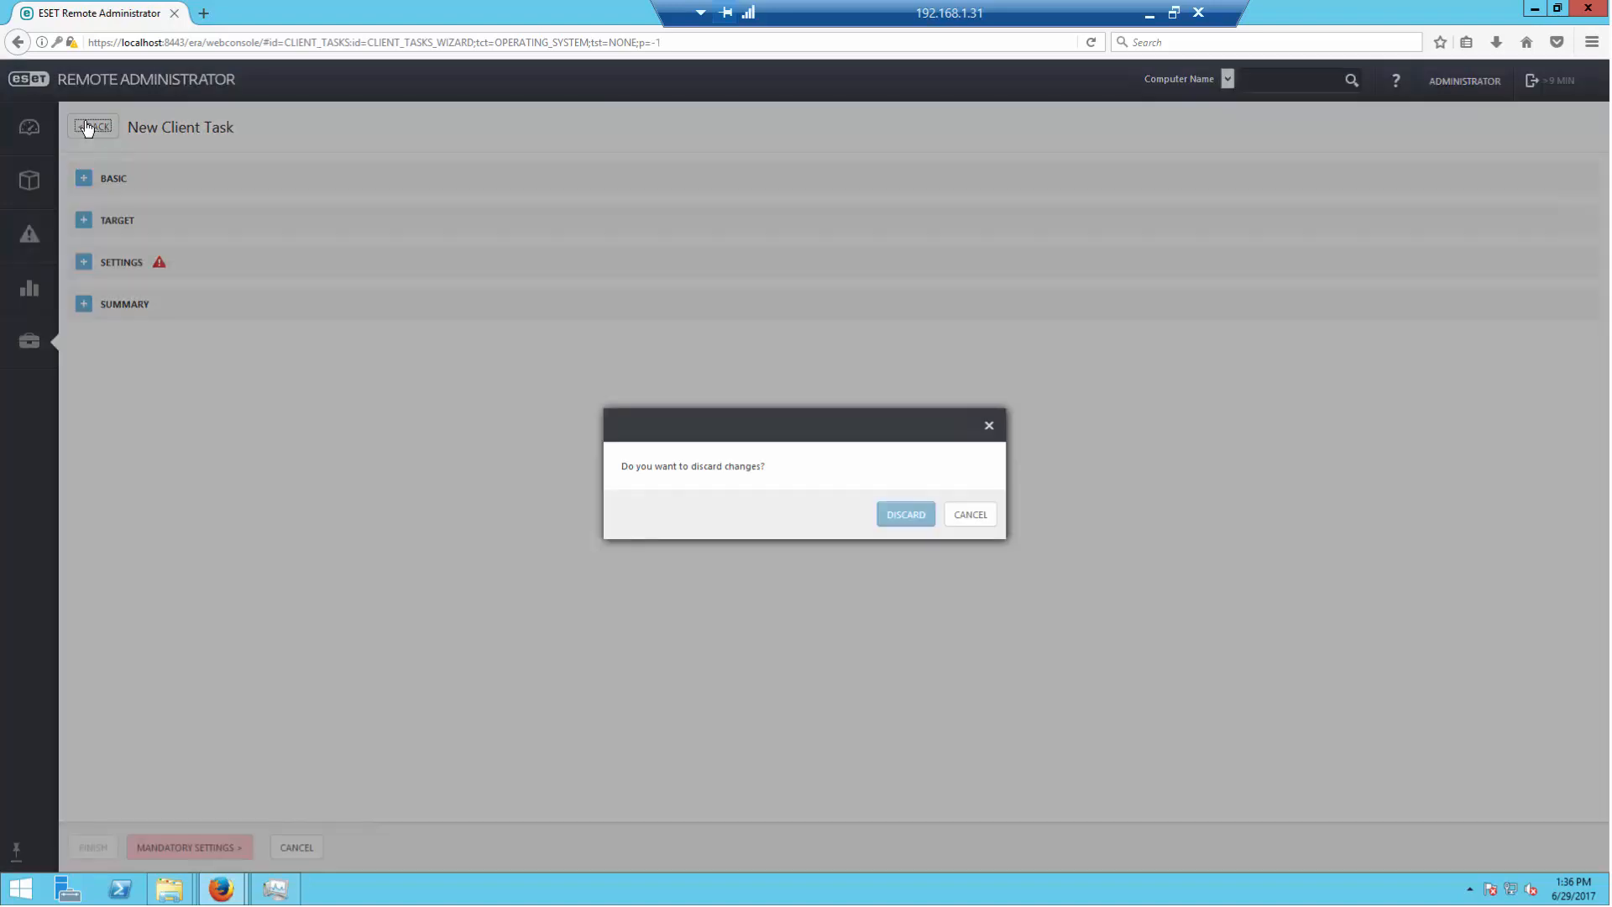
{"action": "left_click", "coordinate": [912, 515]}
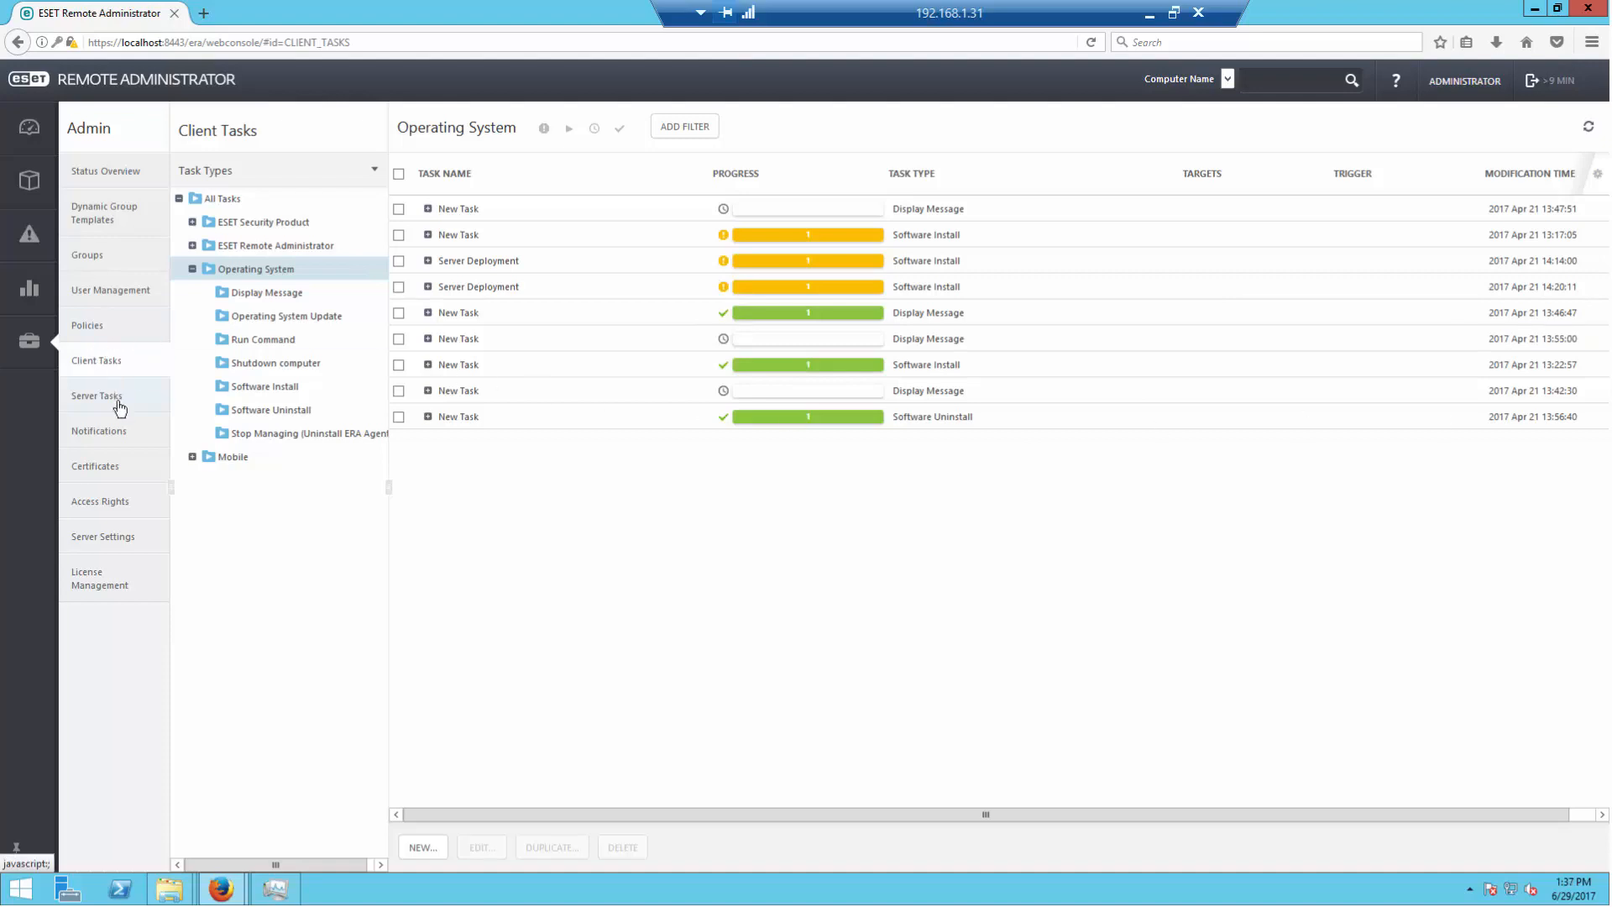
Step: Browse the Notifications list, open the malware outbreak alert for editing, and discard the edit
{"action": "left_click", "coordinate": [110, 436]}
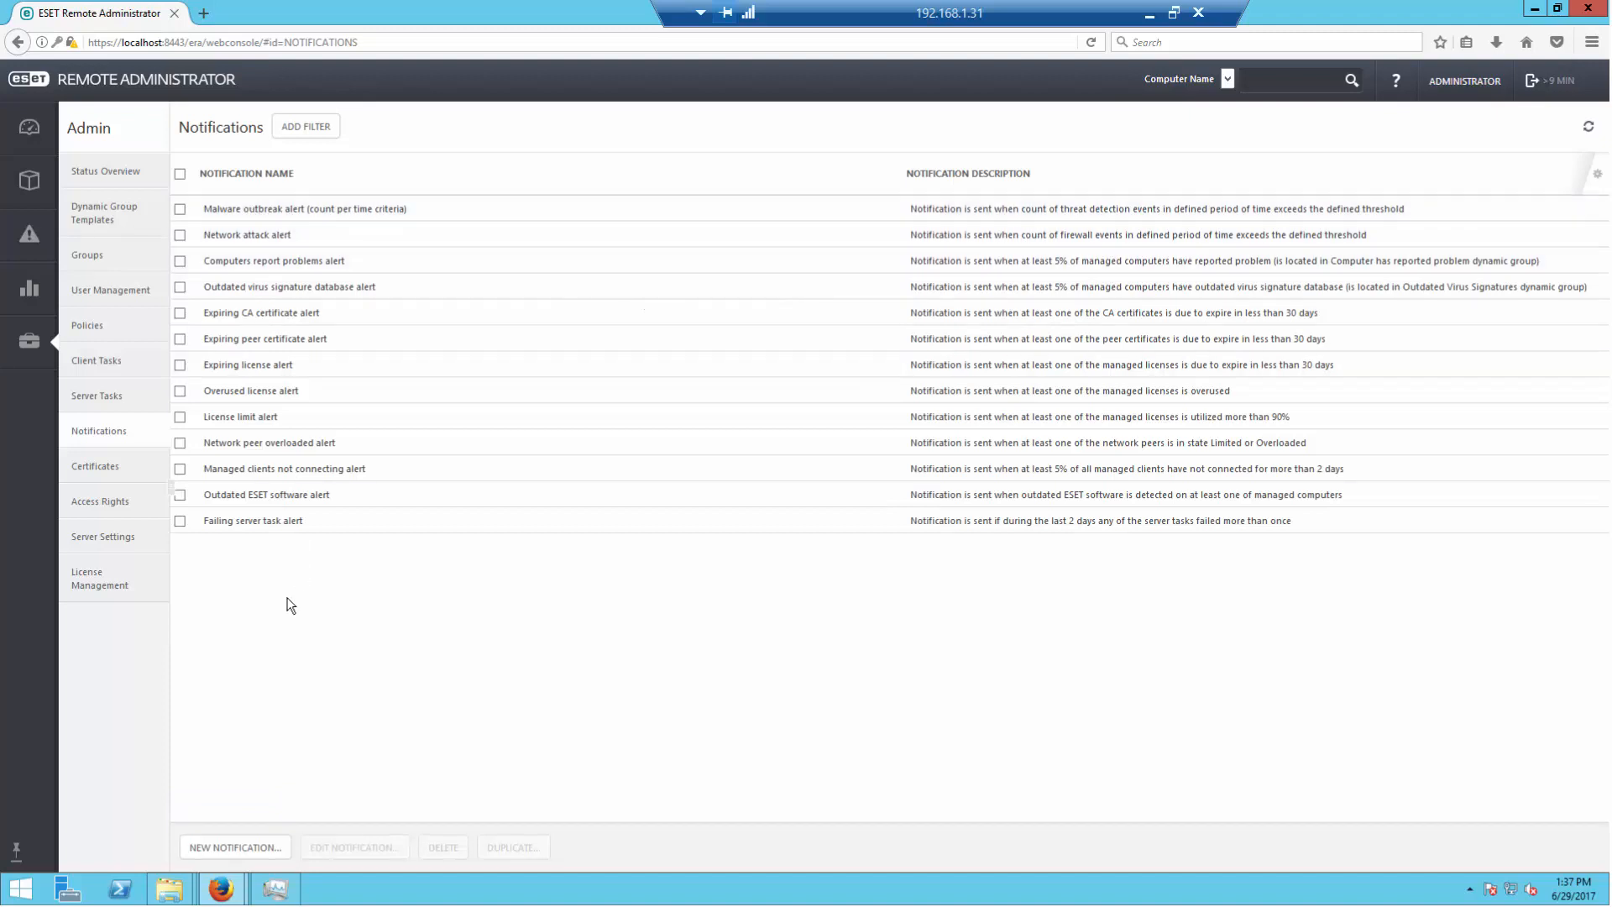
{"action": "left_click", "coordinate": [214, 212]}
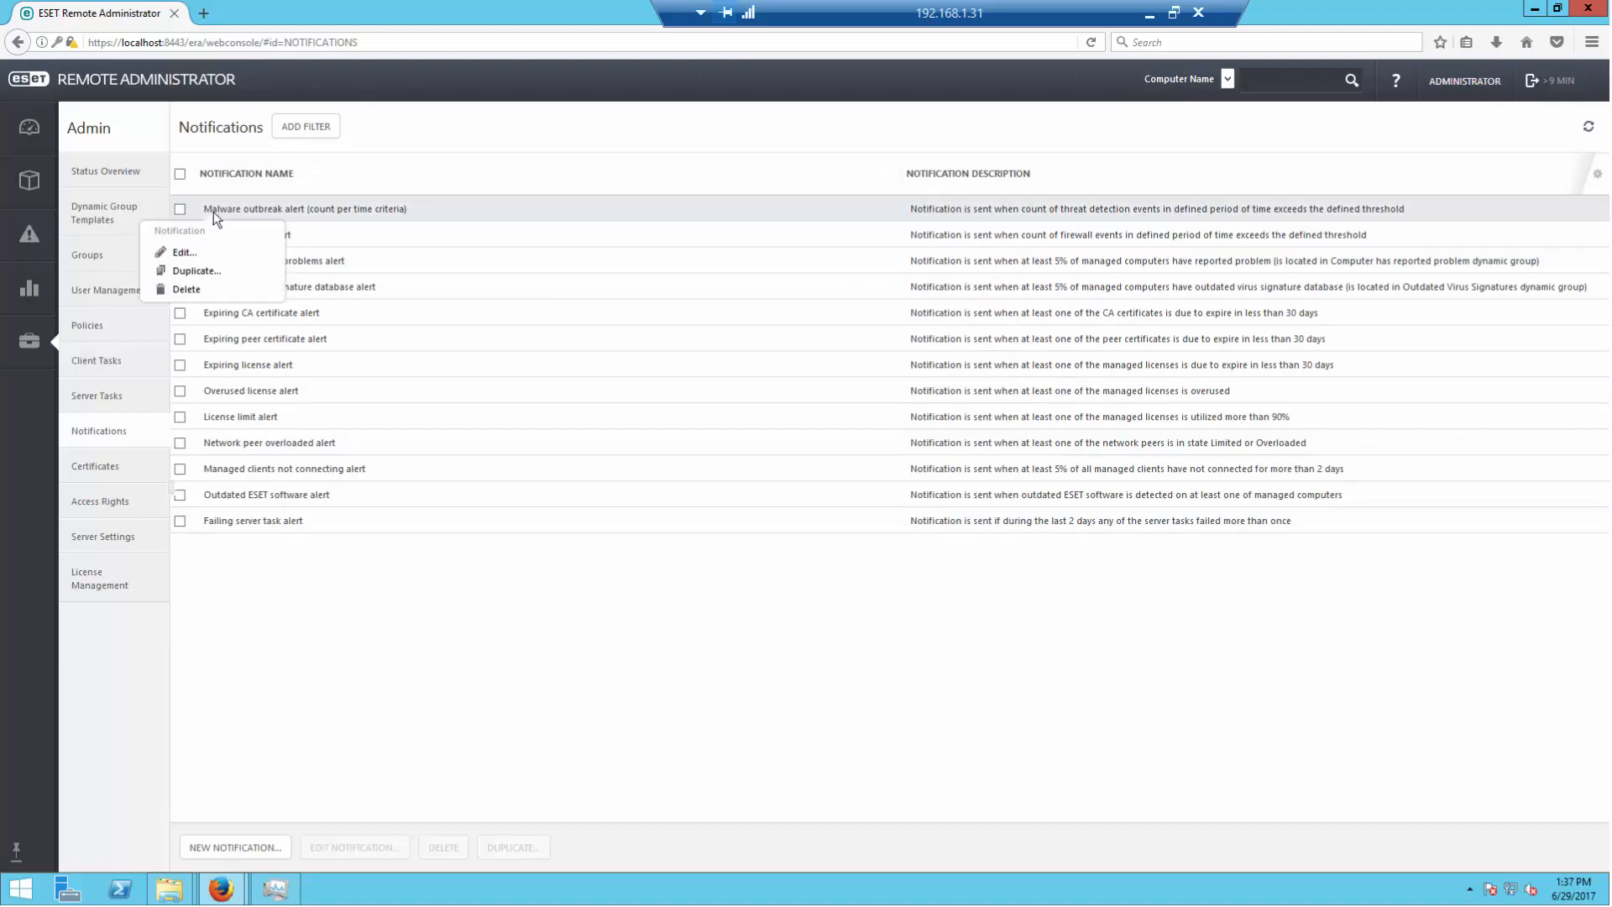
{"action": "left_click", "coordinate": [193, 252]}
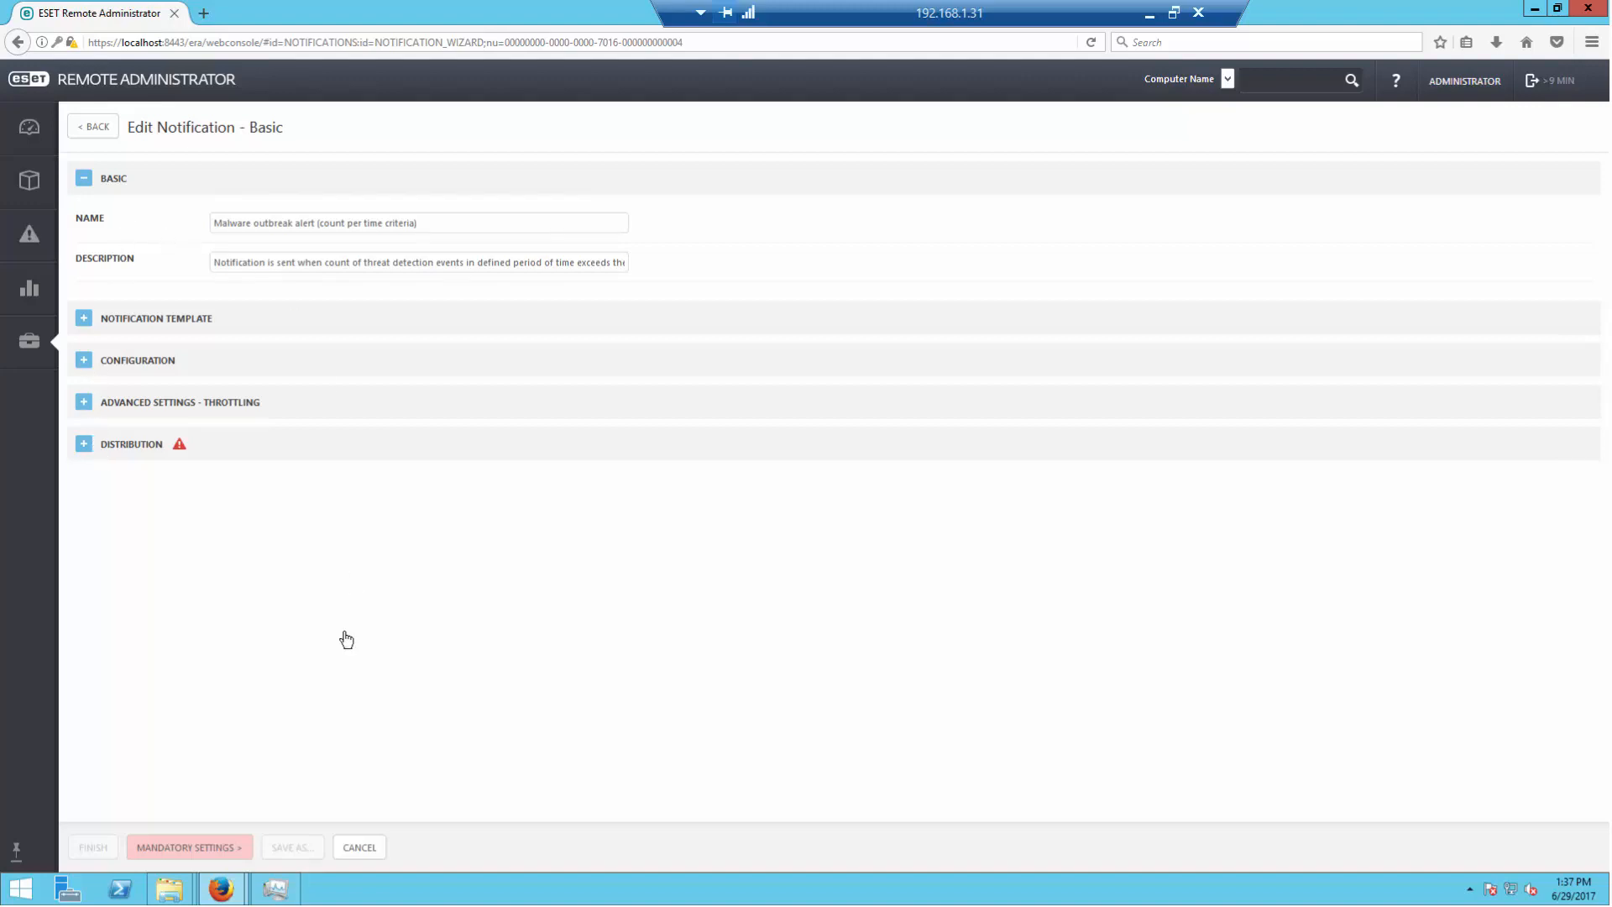
{"action": "left_click", "coordinate": [378, 846]}
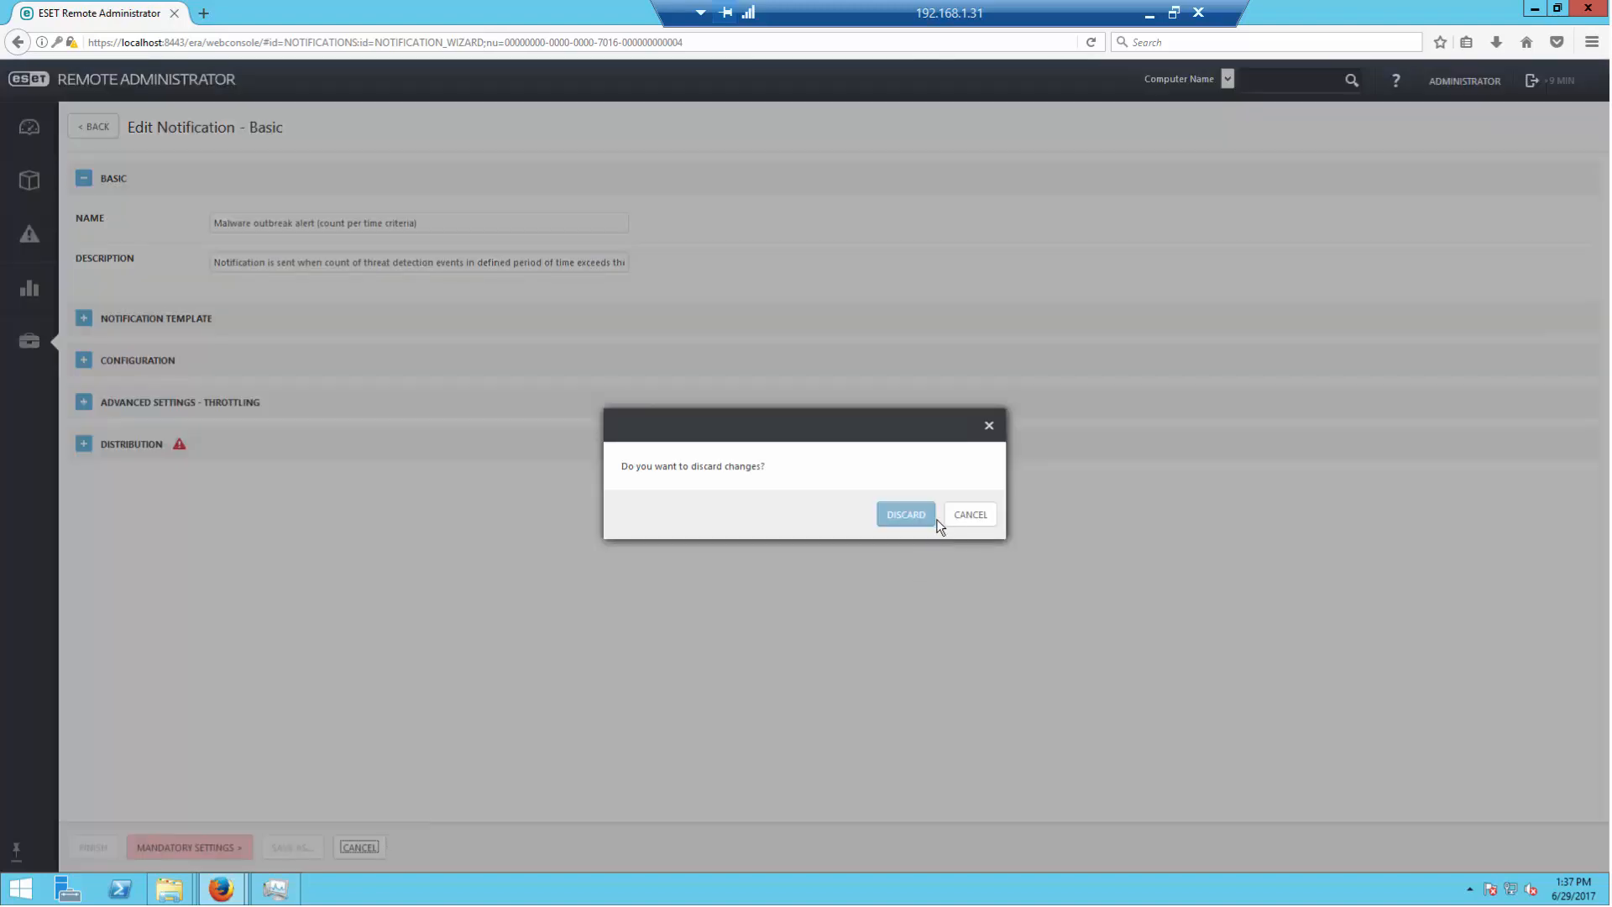
{"action": "left_click", "coordinate": [906, 514]}
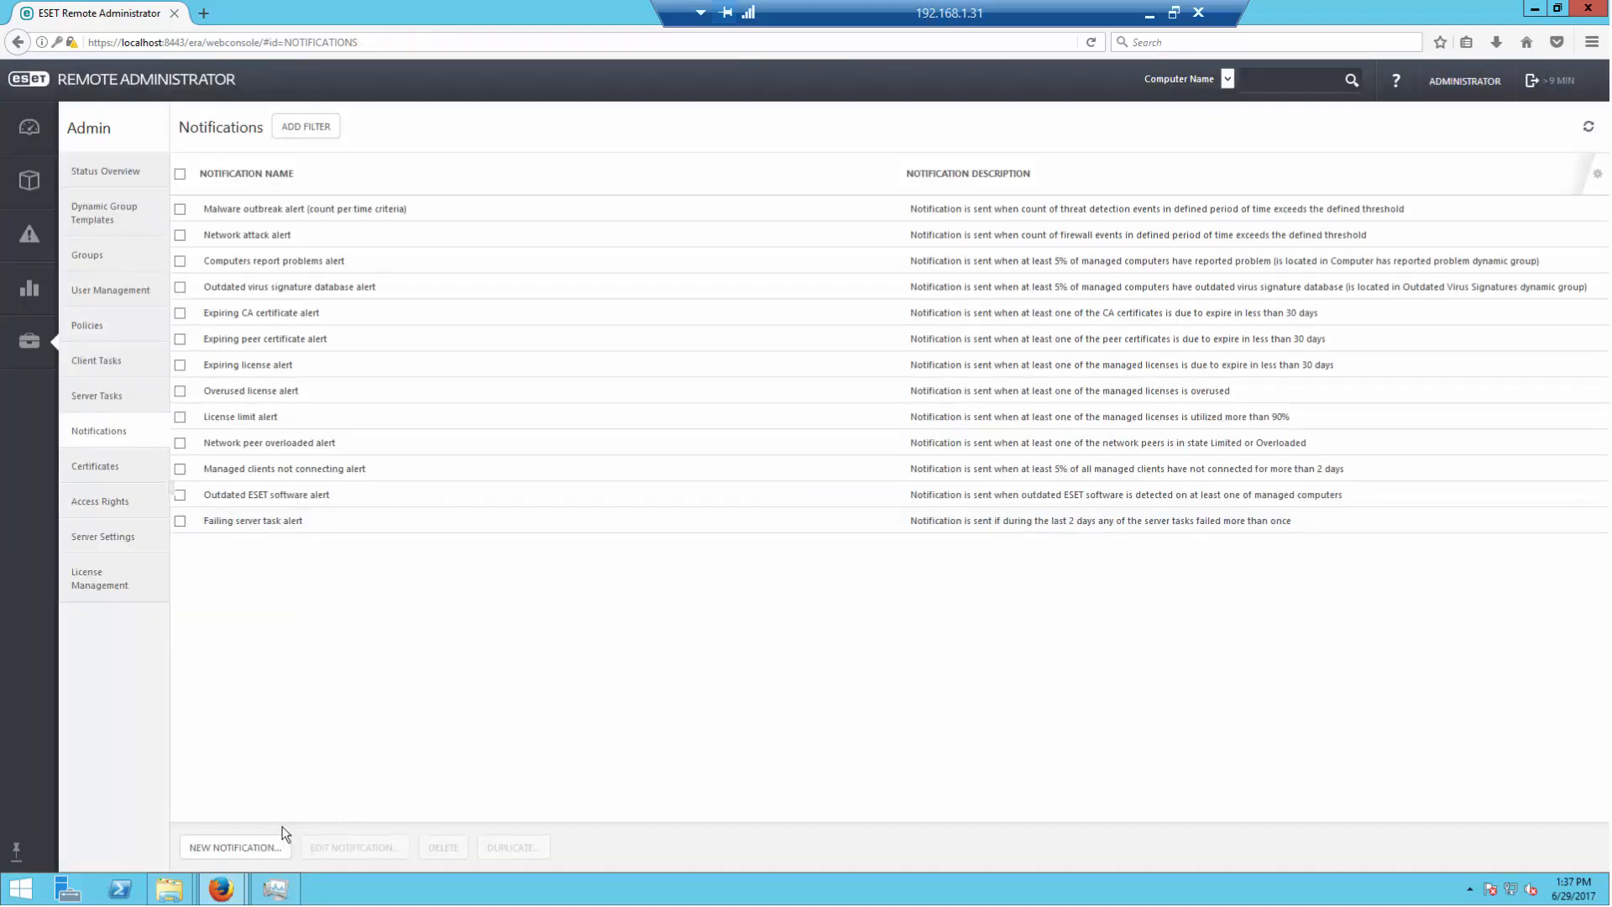
Step: Start a new notification, review its template choices, configuration and throttling settings, and discard it
{"action": "left_click", "coordinate": [232, 848]}
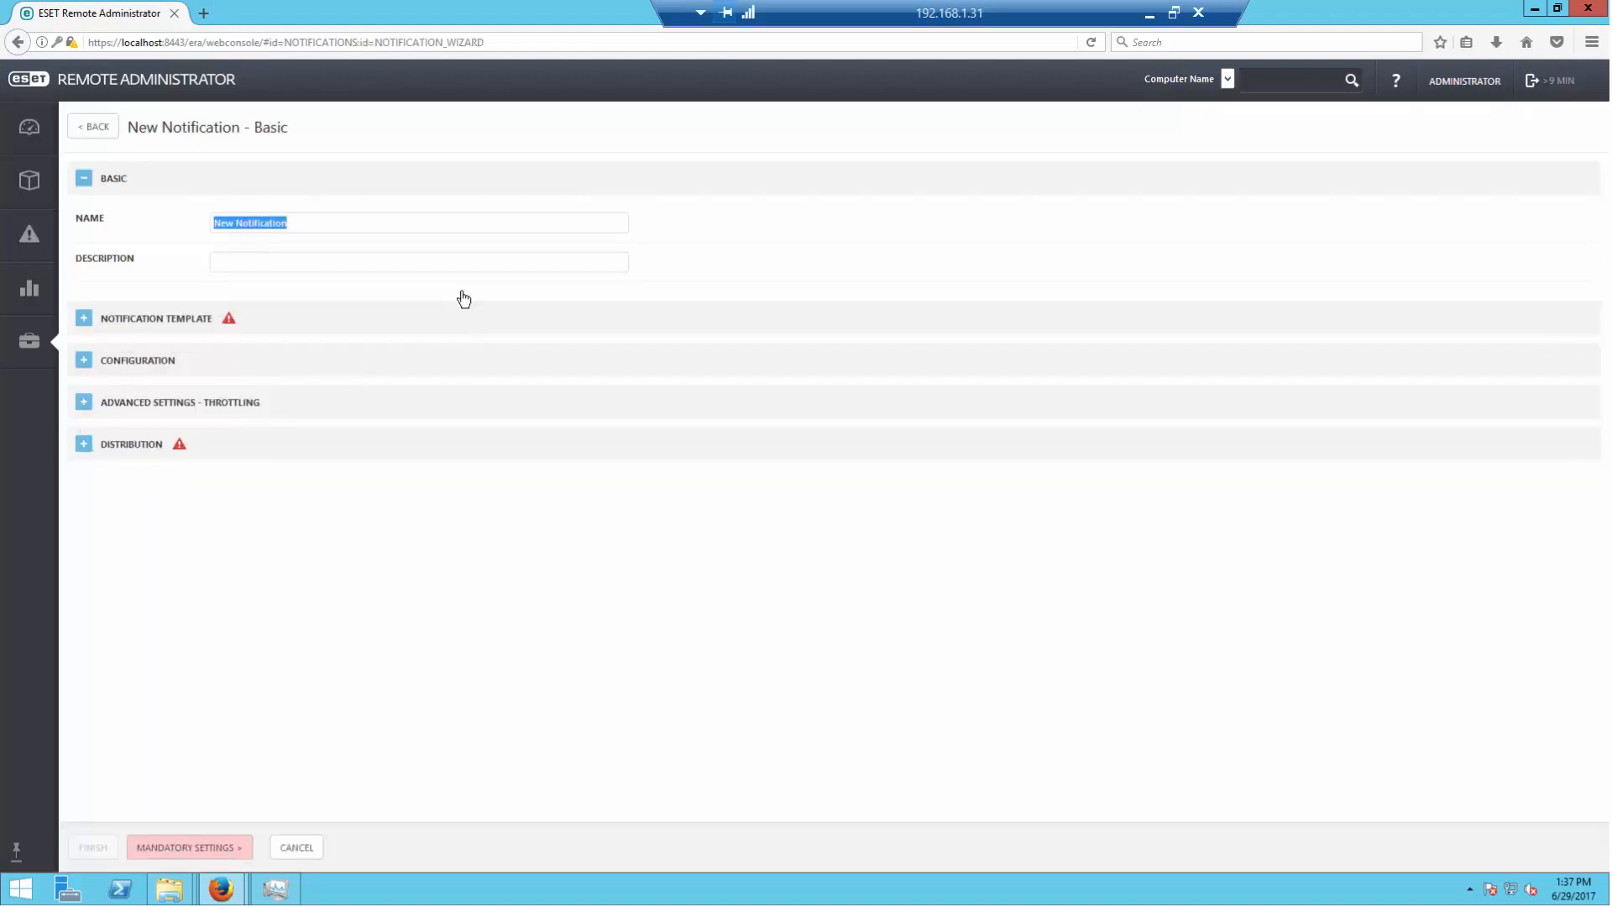
{"action": "left_click", "coordinate": [83, 323]}
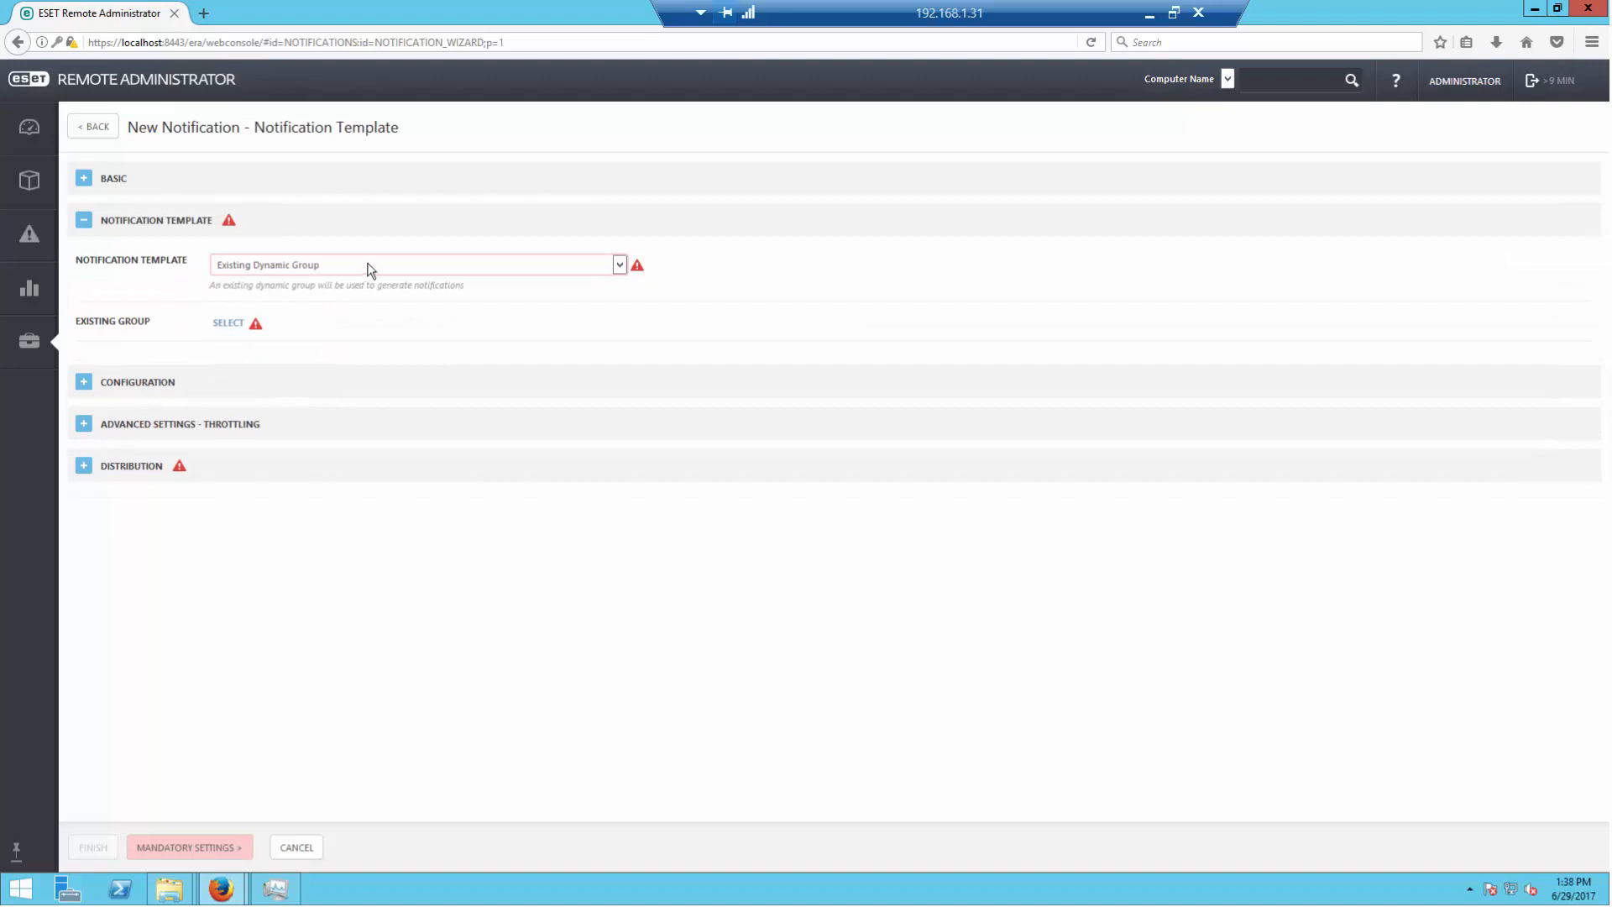
{"action": "left_click", "coordinate": [370, 266]}
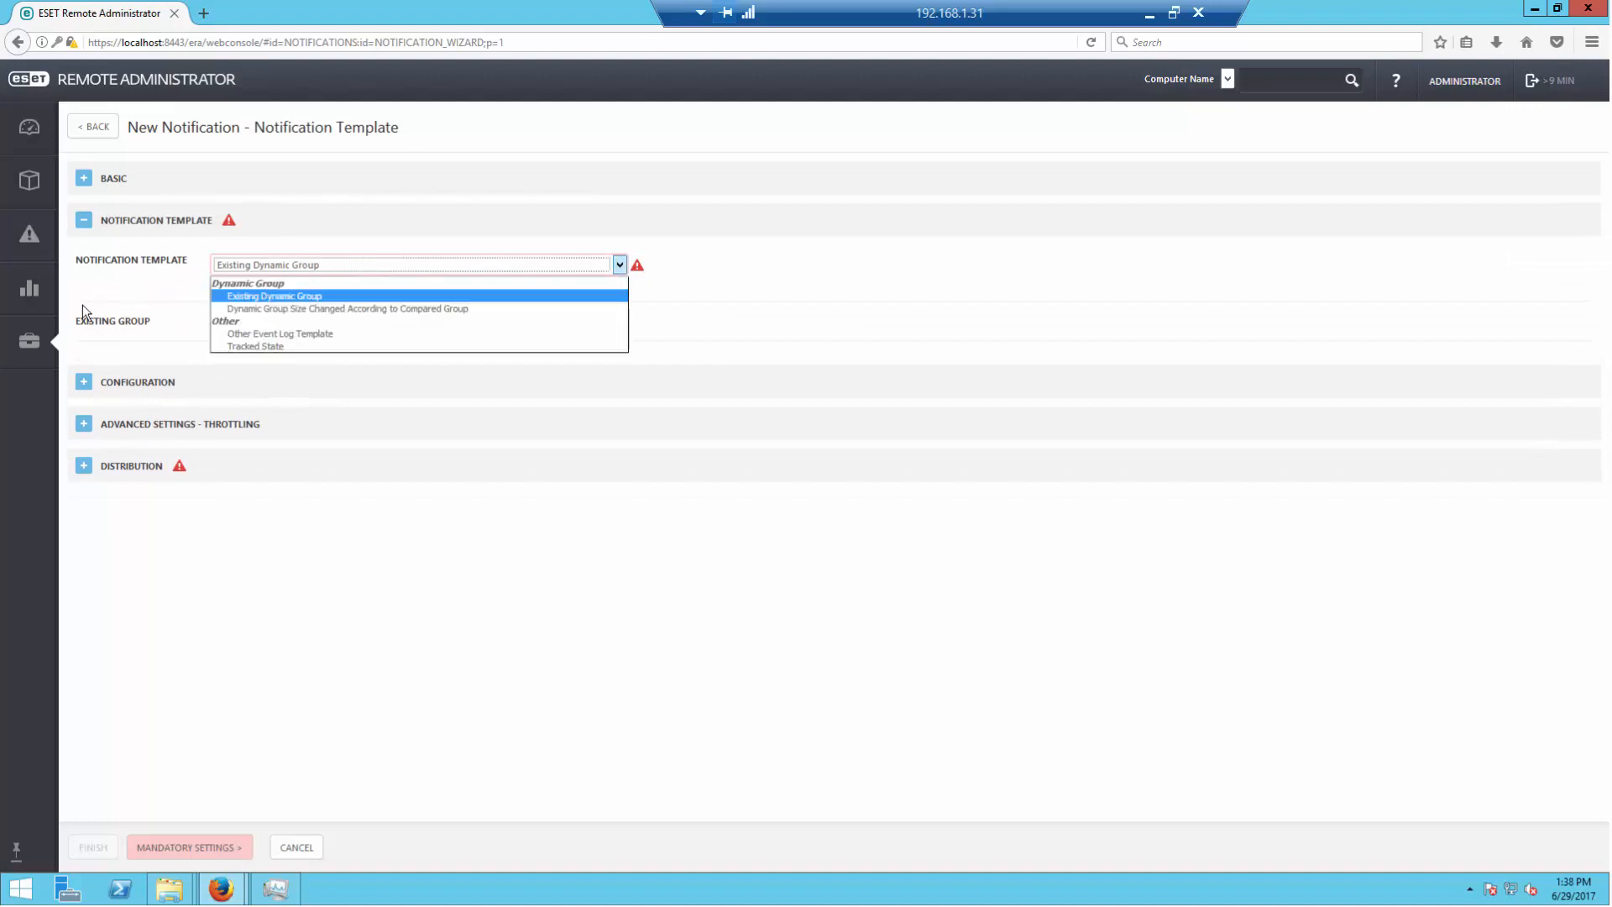
{"action": "left_click", "coordinate": [81, 384]}
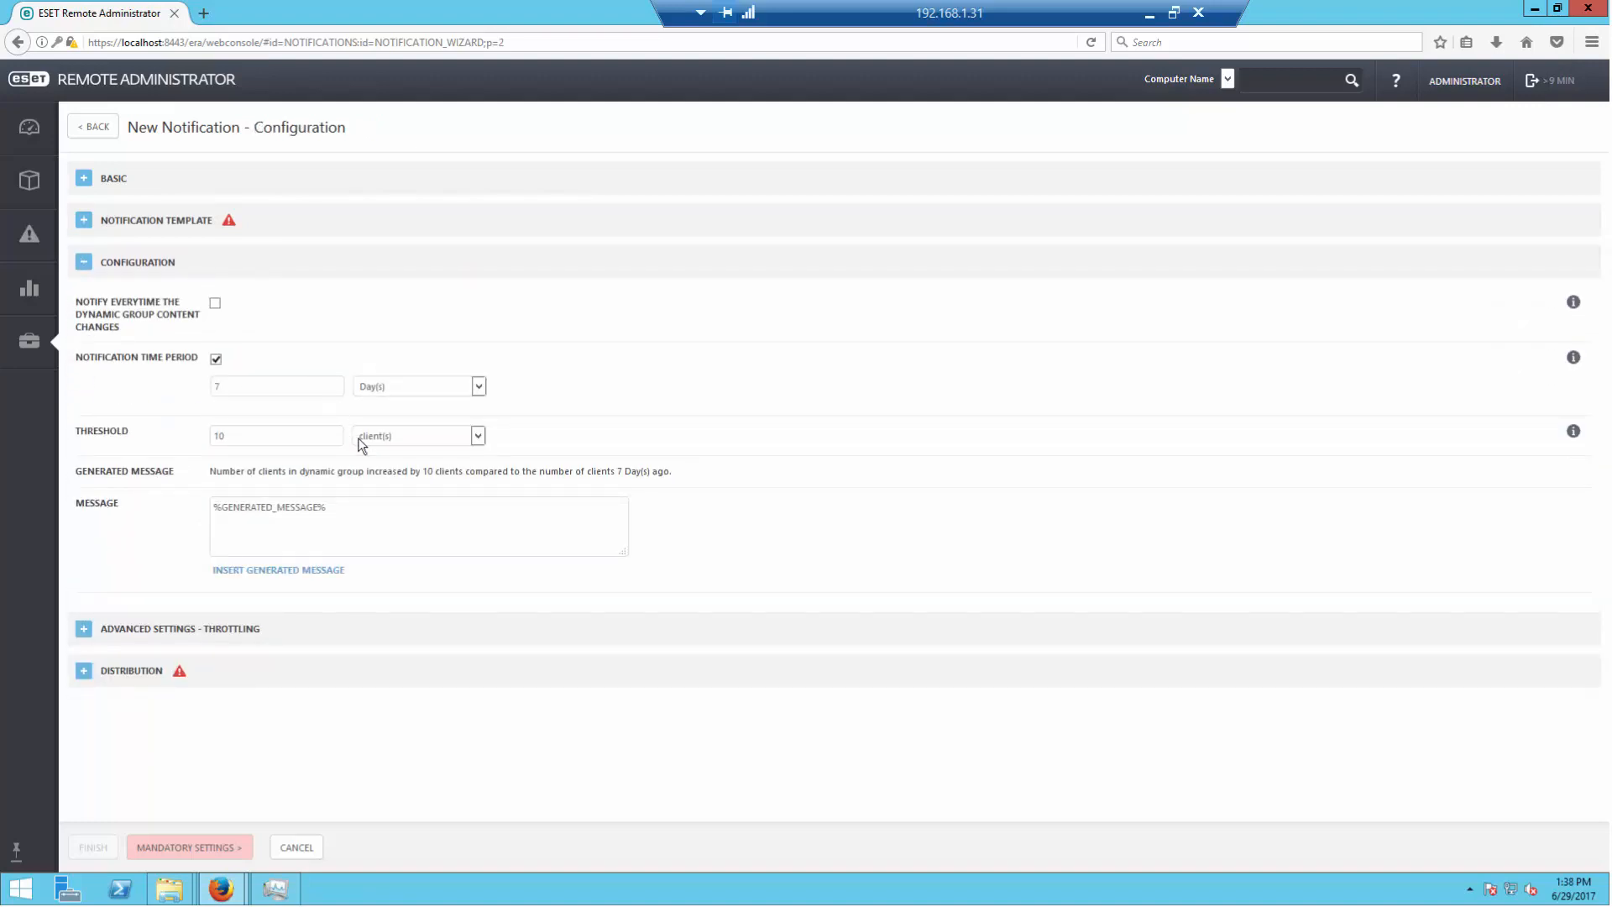
{"action": "left_click", "coordinate": [85, 629]}
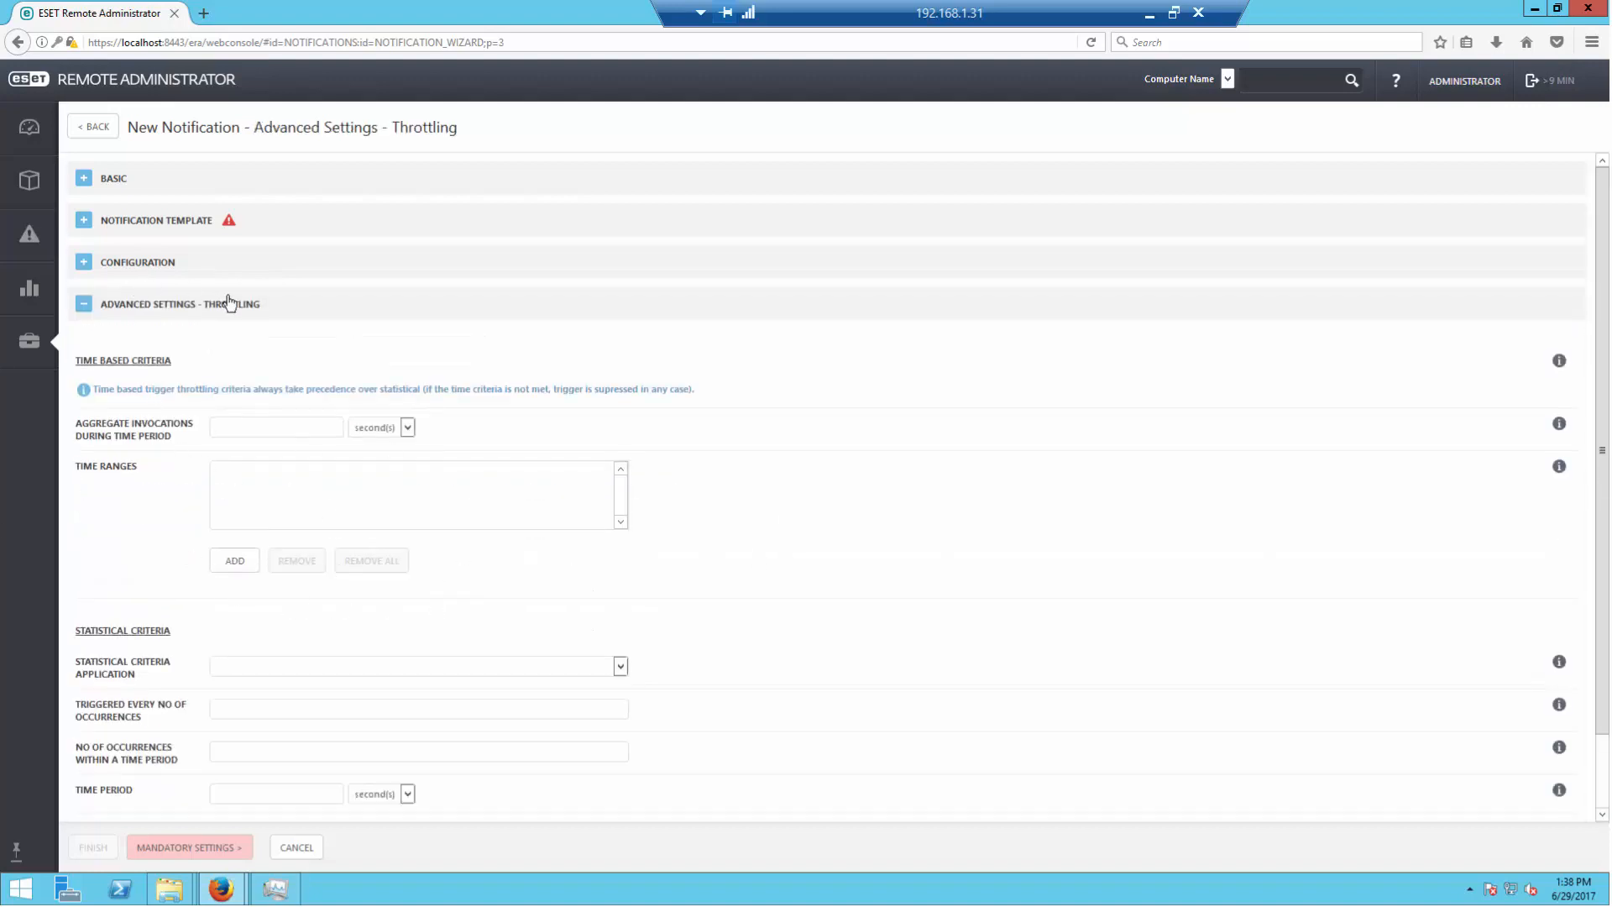
{"action": "left_click", "coordinate": [296, 846]}
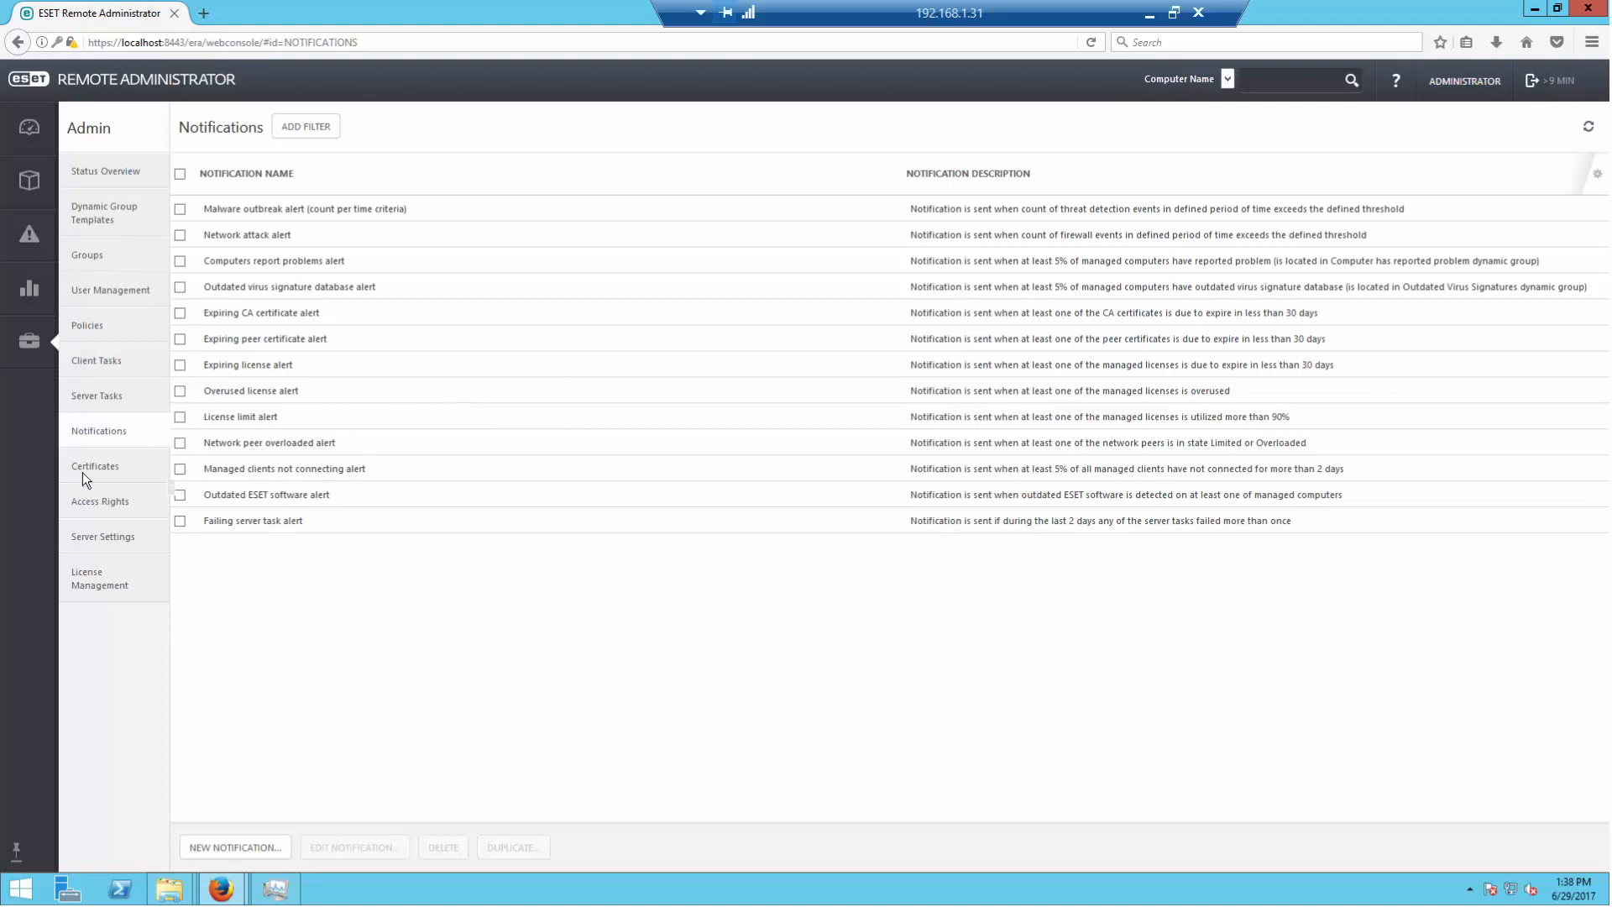
Step: Show the License Management page and the Policies page, expanding built-in ESET Endpoint for Windows to view the actions for Antivirus - Balanced
{"action": "left_click", "coordinate": [91, 580]}
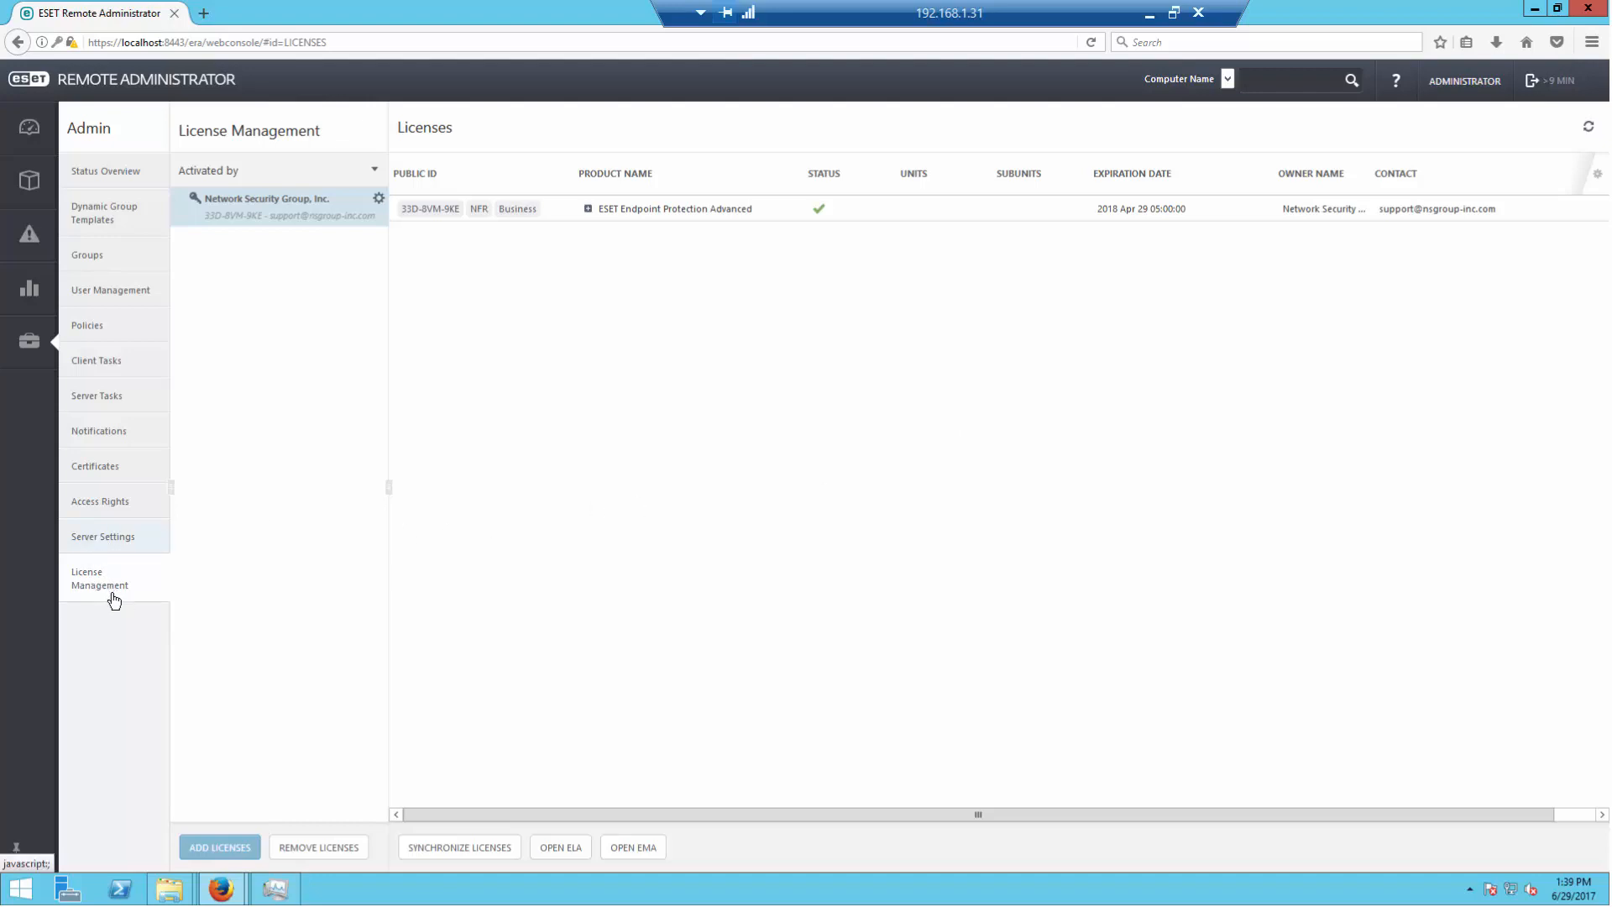
{"action": "left_click", "coordinate": [98, 339]}
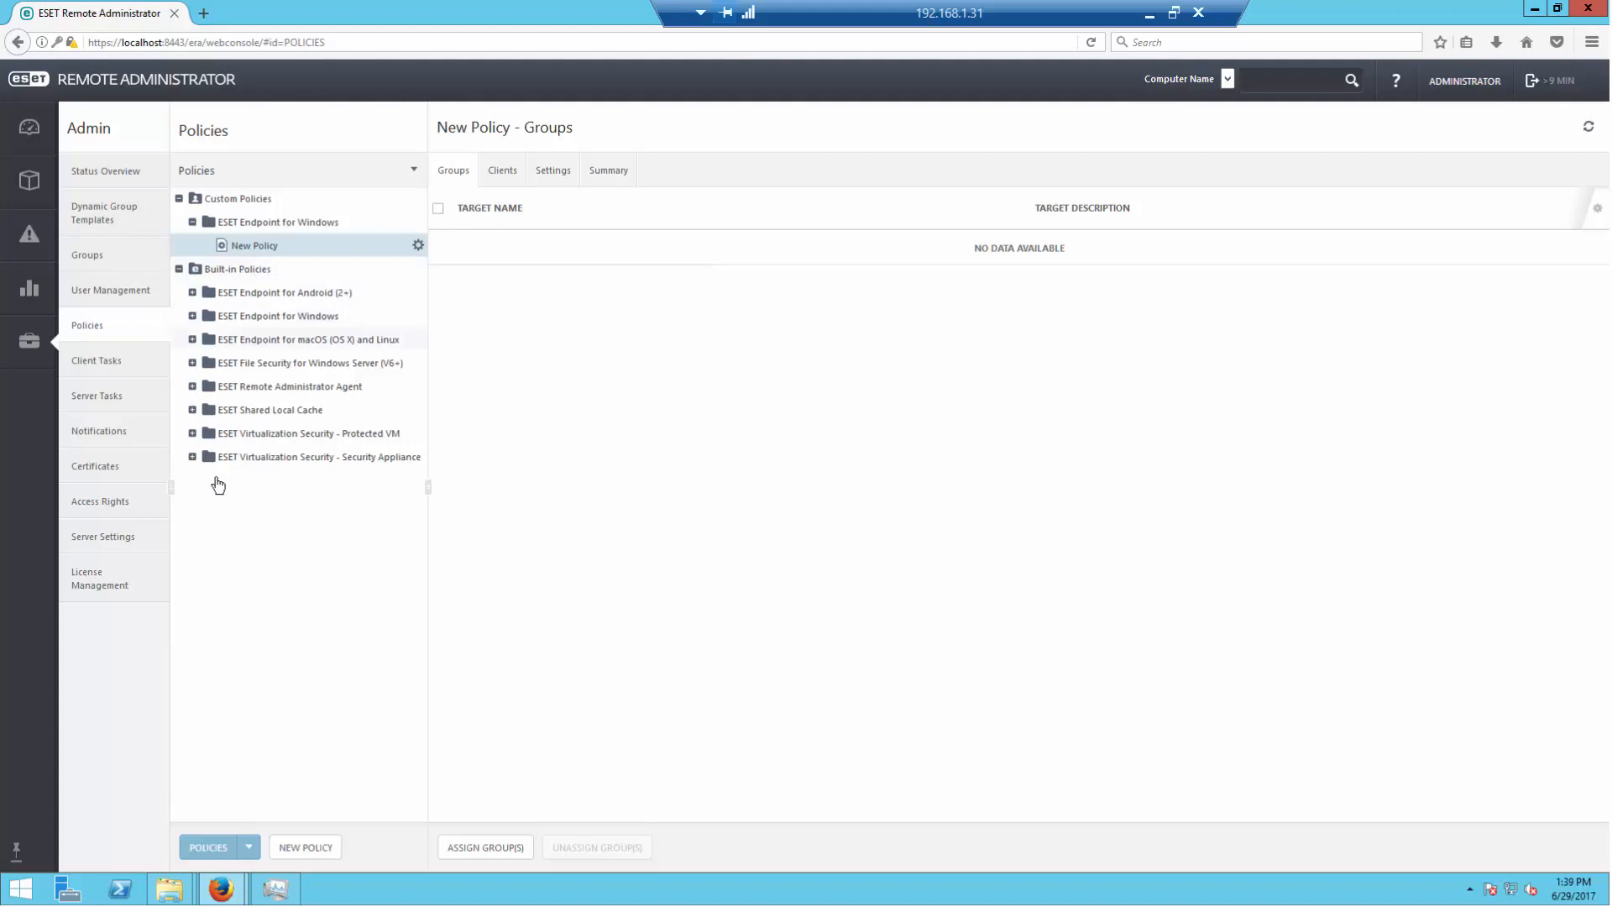
{"action": "left_click", "coordinate": [329, 316]}
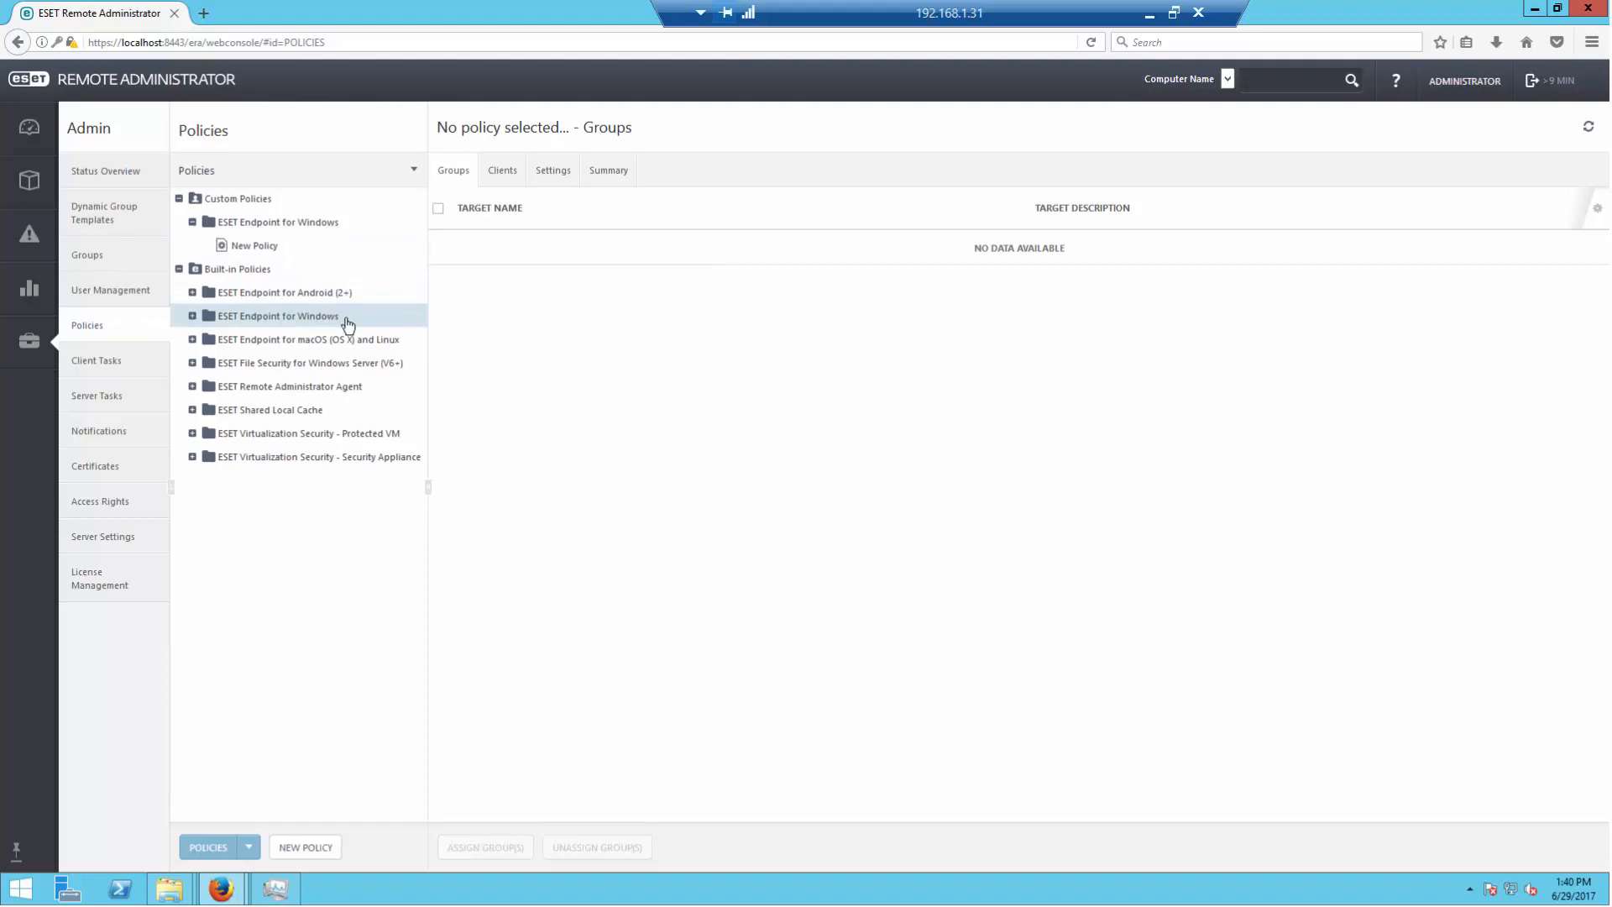
{"action": "left_click", "coordinate": [248, 847]}
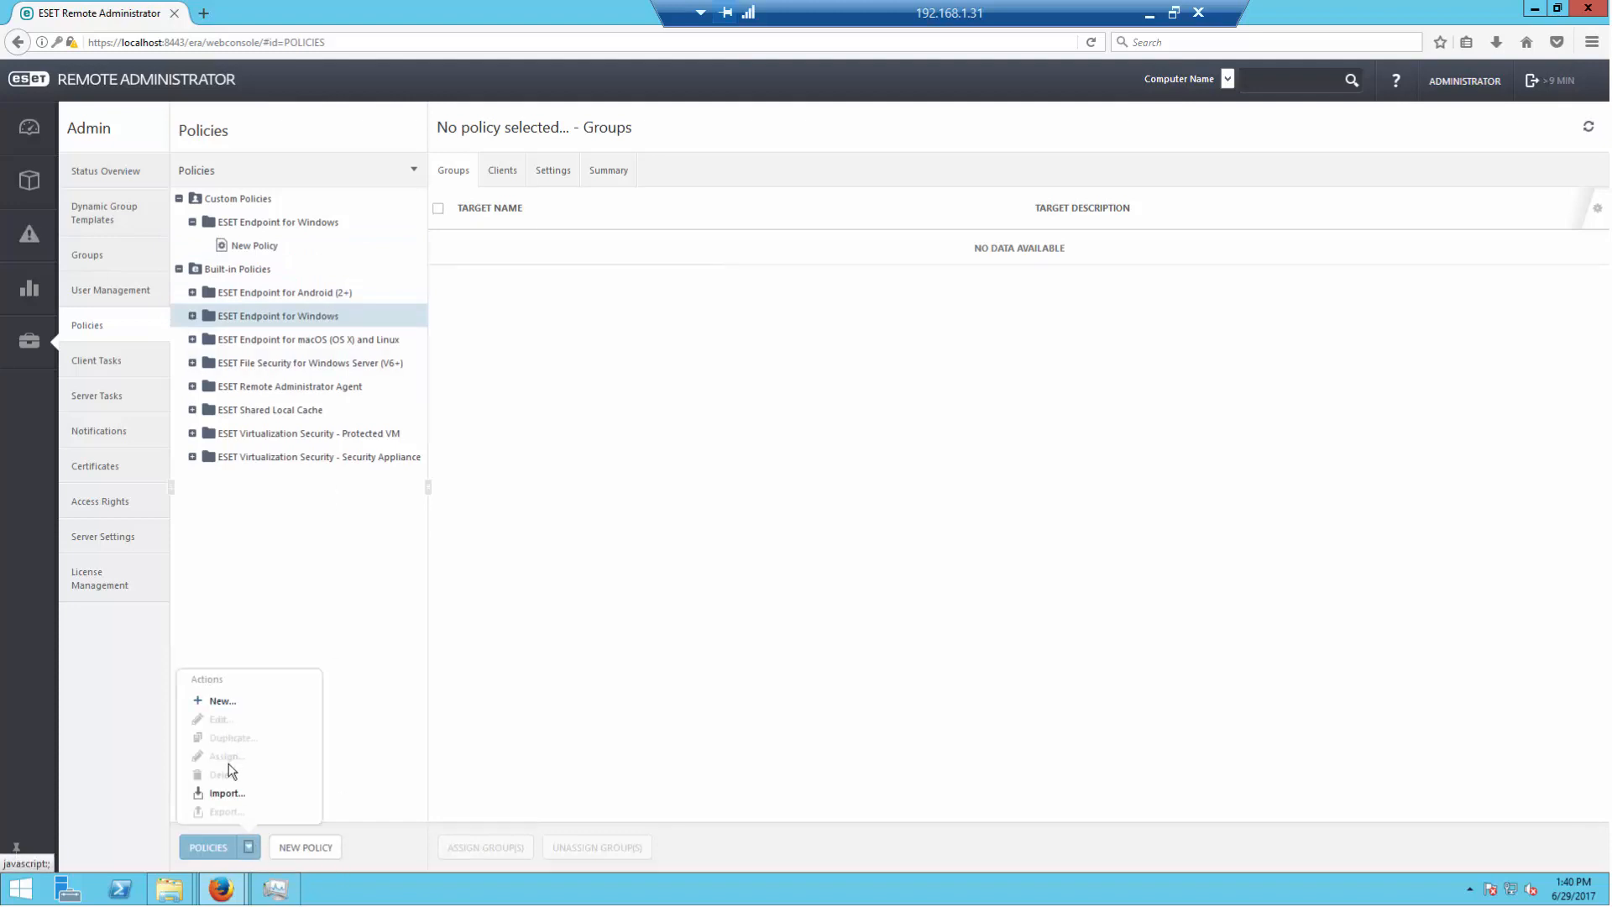
{"action": "left_click", "coordinate": [192, 315]}
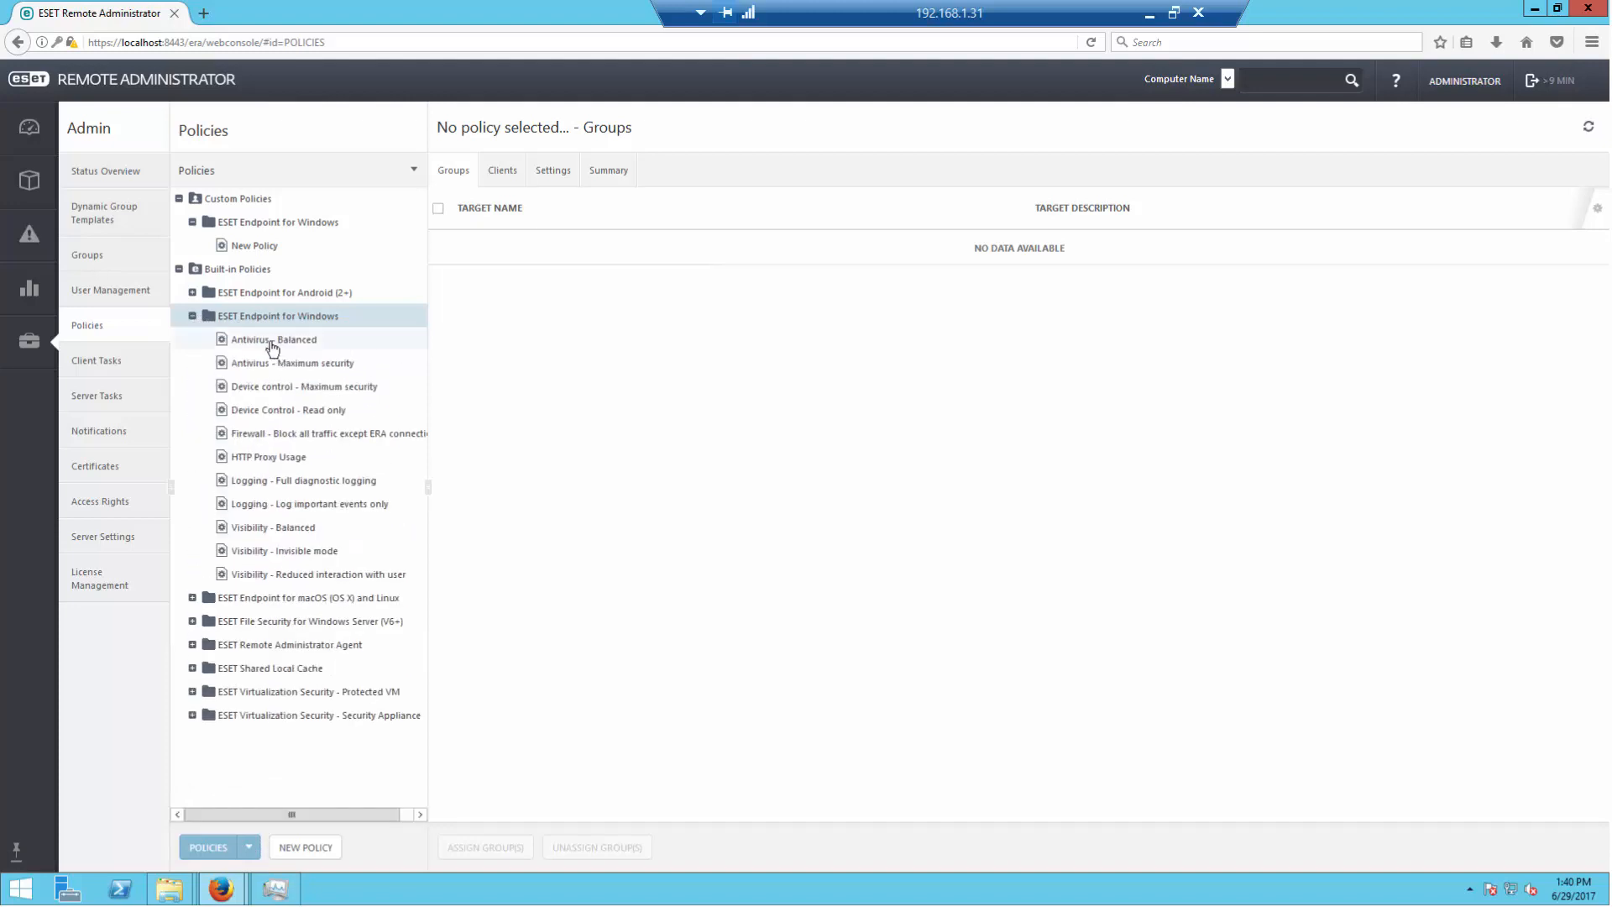
{"action": "left_click", "coordinate": [272, 341]}
{"action": "left_click", "coordinate": [249, 847]}
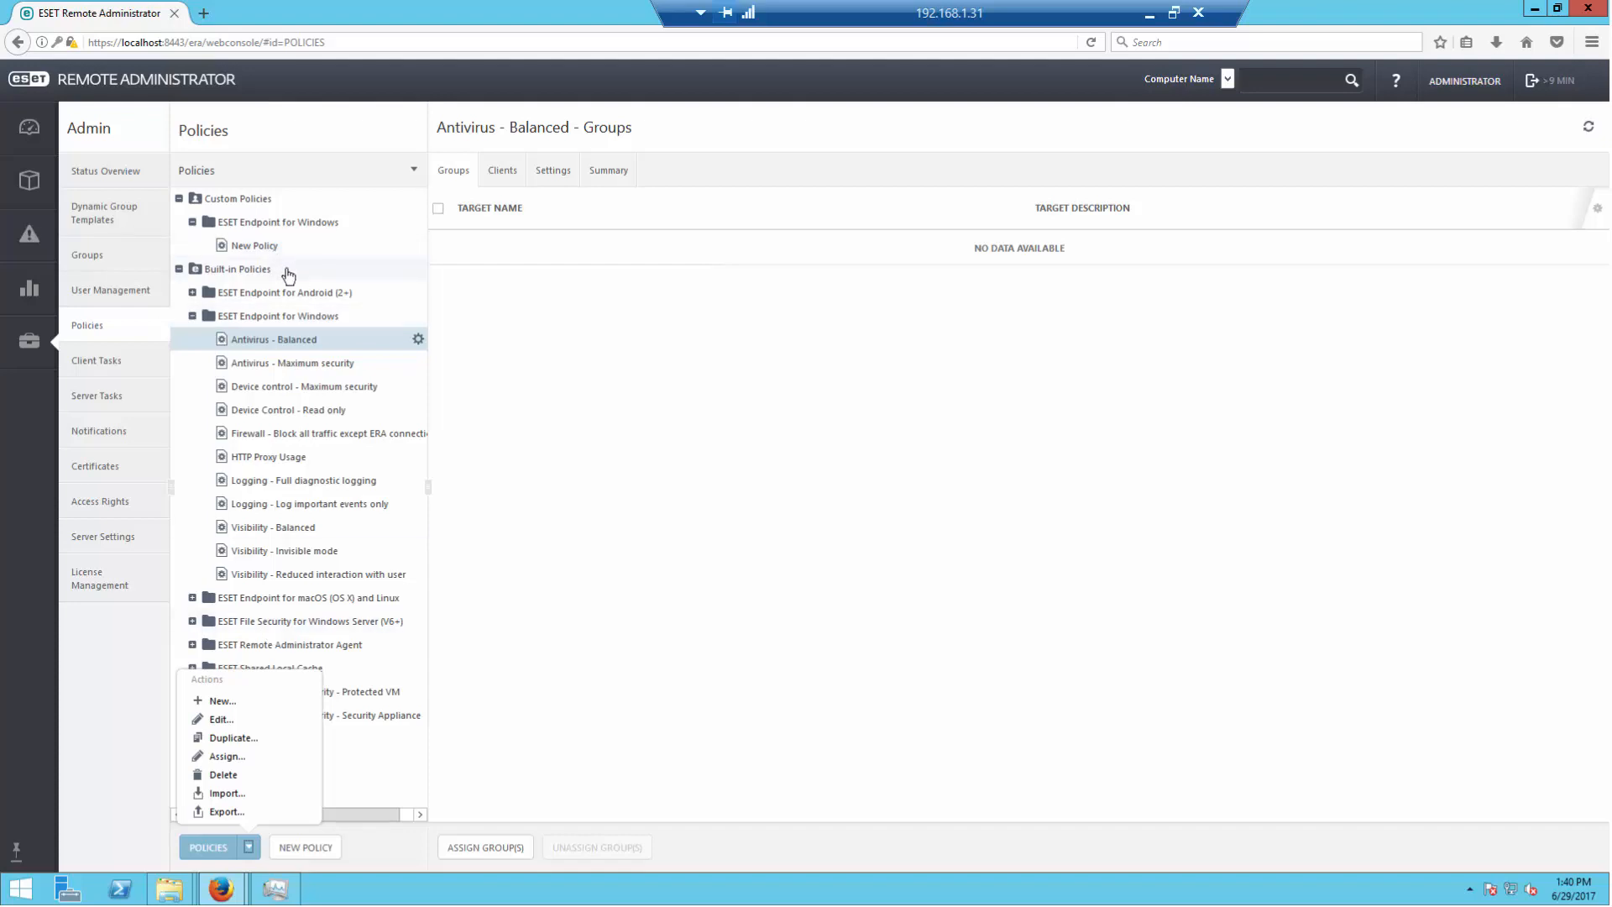
{"action": "left_click", "coordinate": [942, 503]}
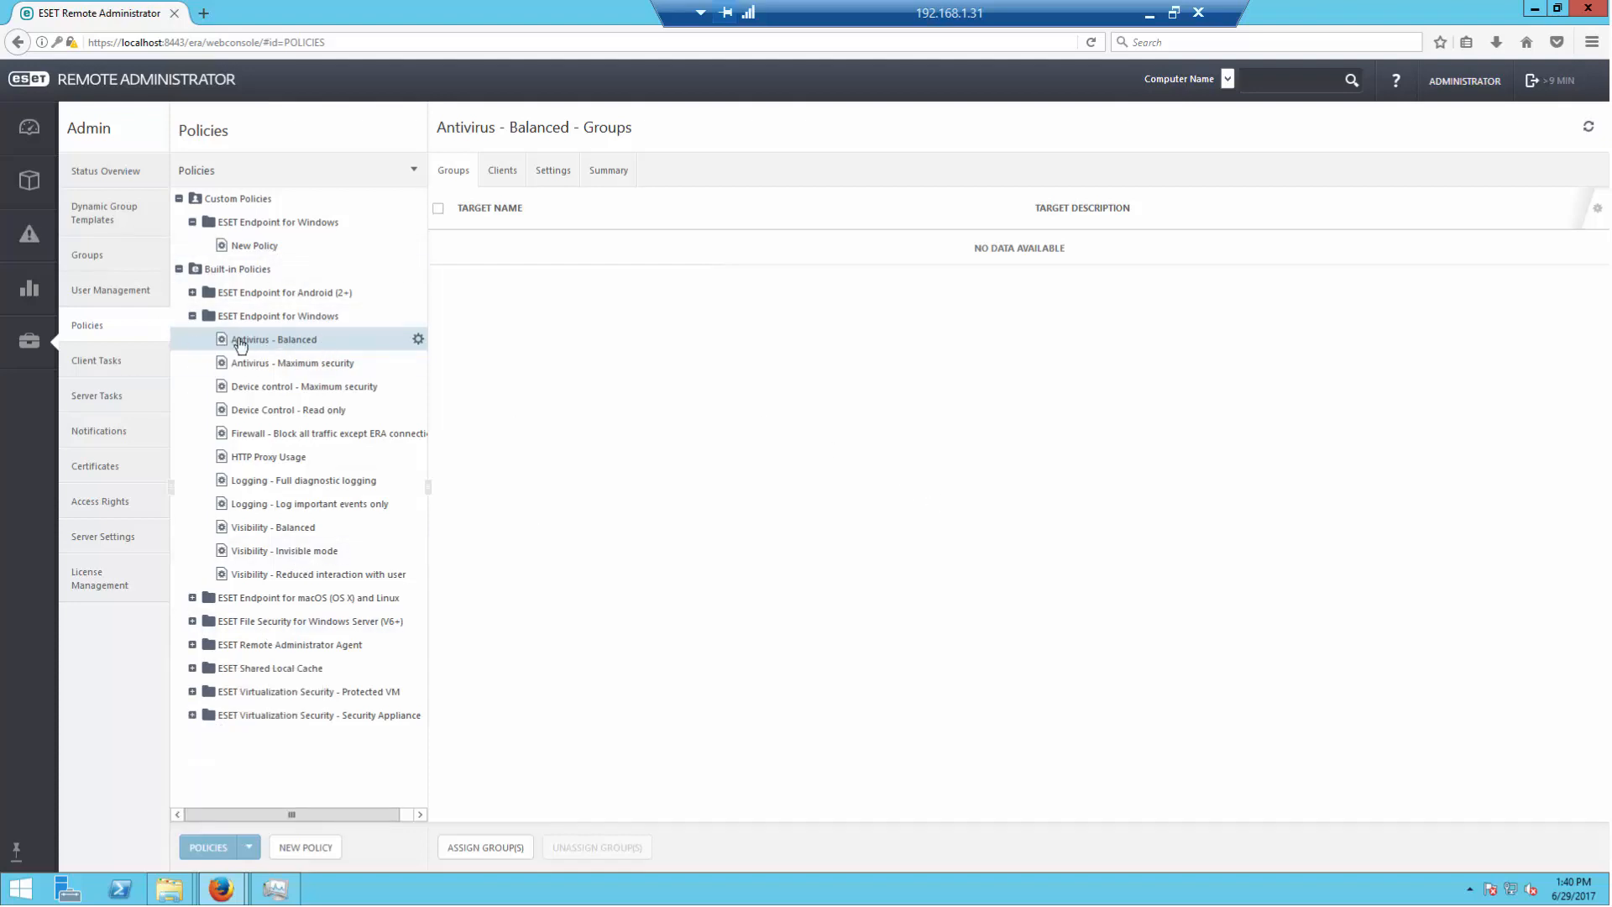
Step: Open the custom policy New Policy for editing, browse the product list in its settings and keep ESET Endpoint for Windows
{"action": "left_click", "coordinate": [243, 250]}
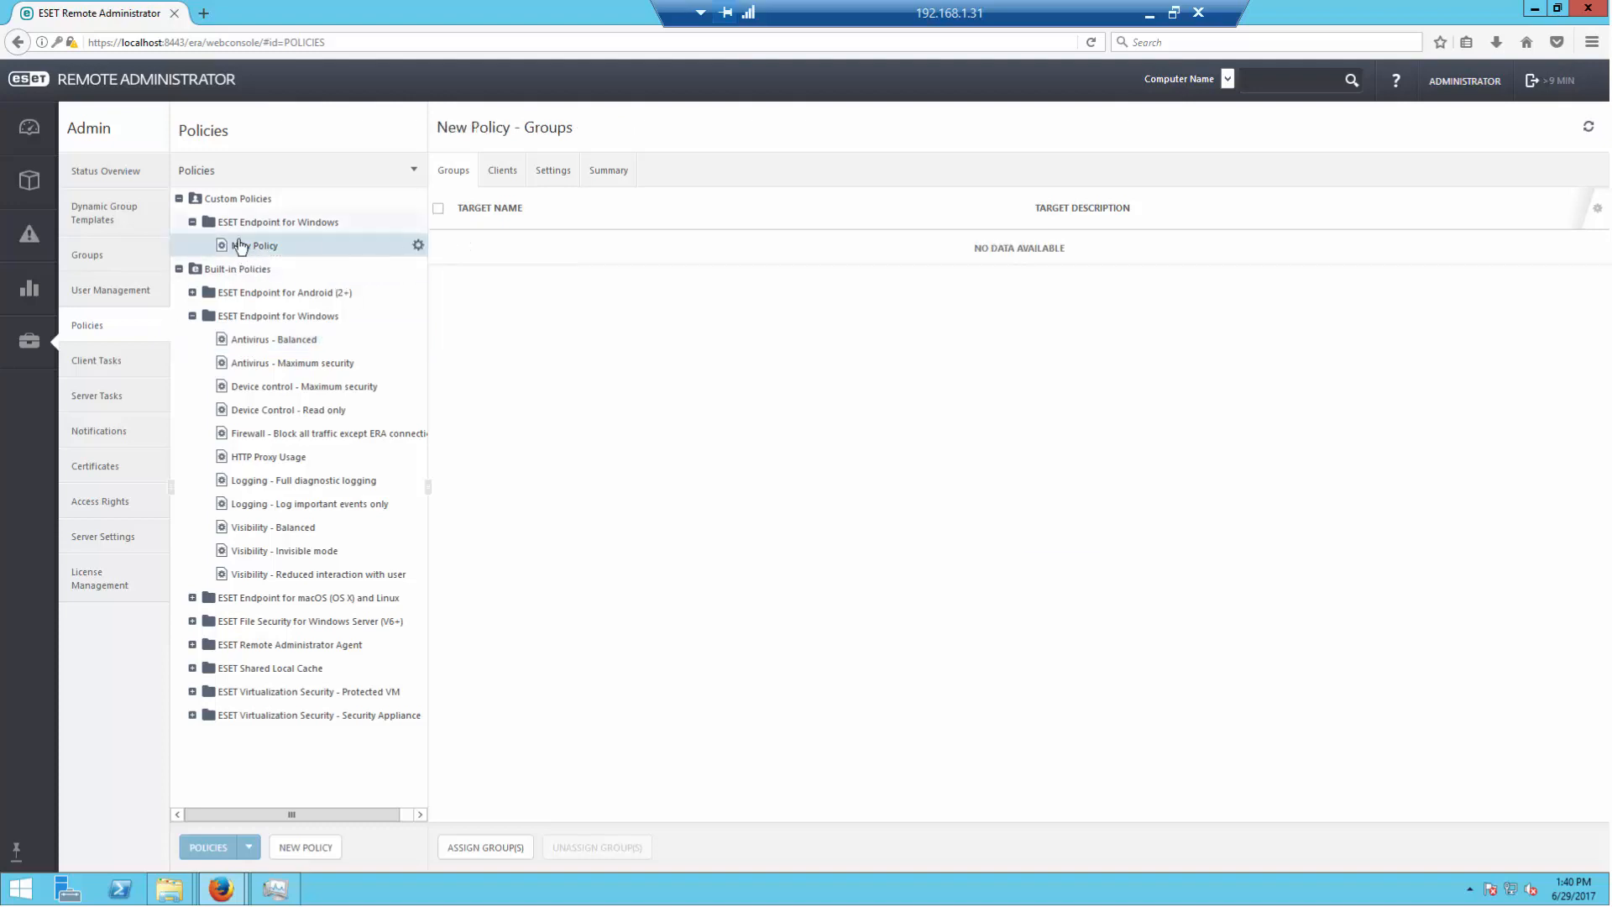
{"action": "left_click", "coordinate": [422, 246]}
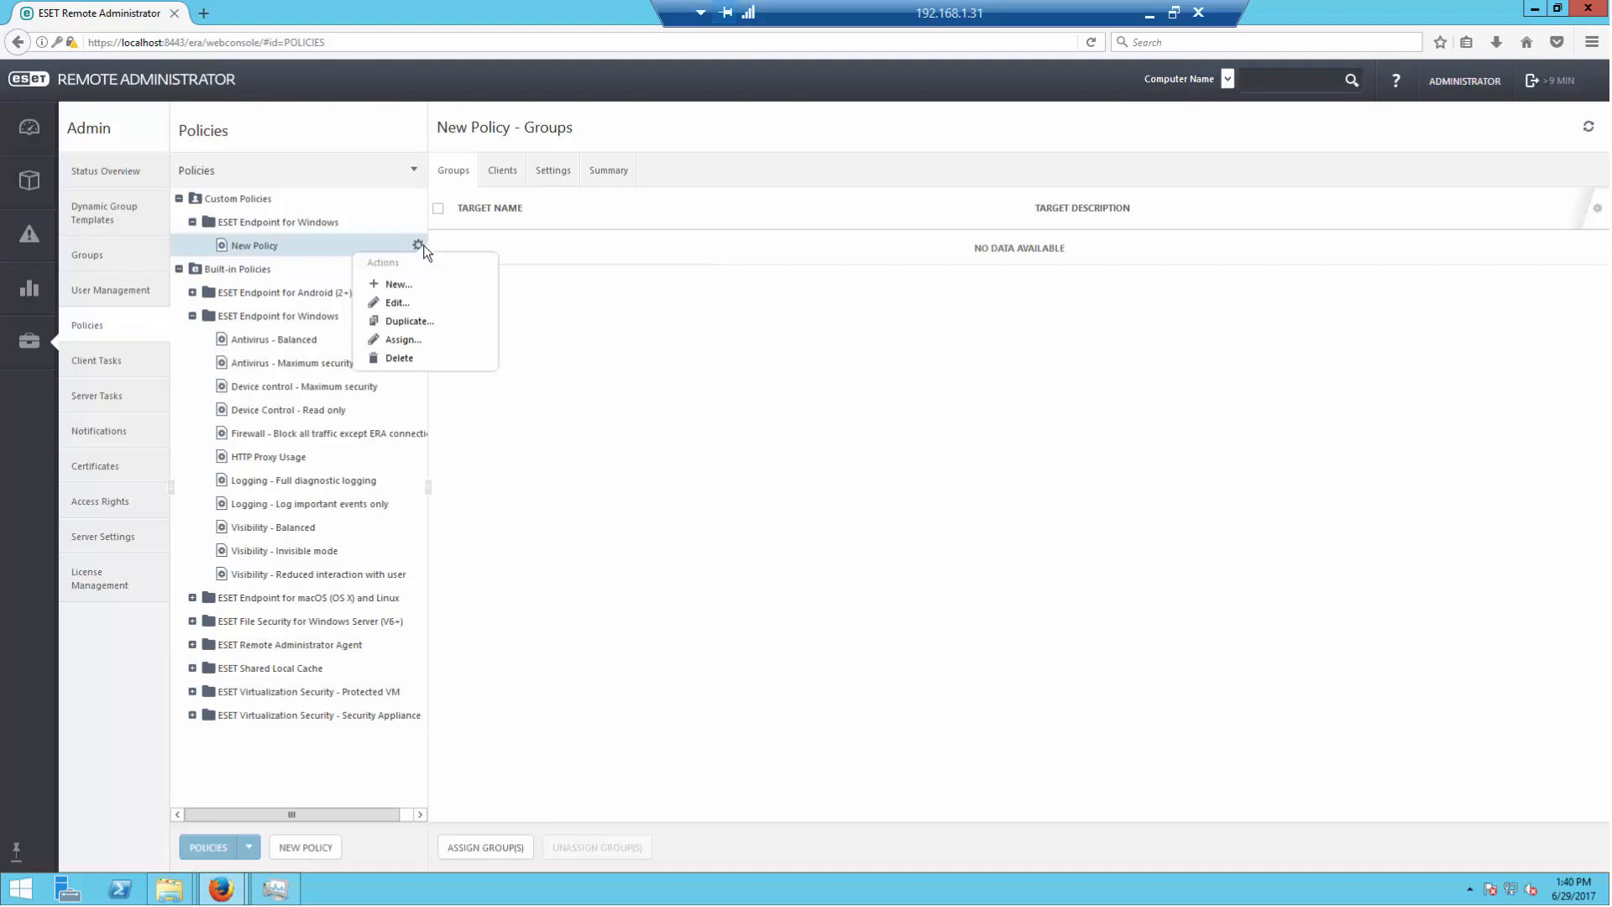
{"action": "left_click", "coordinate": [394, 304]}
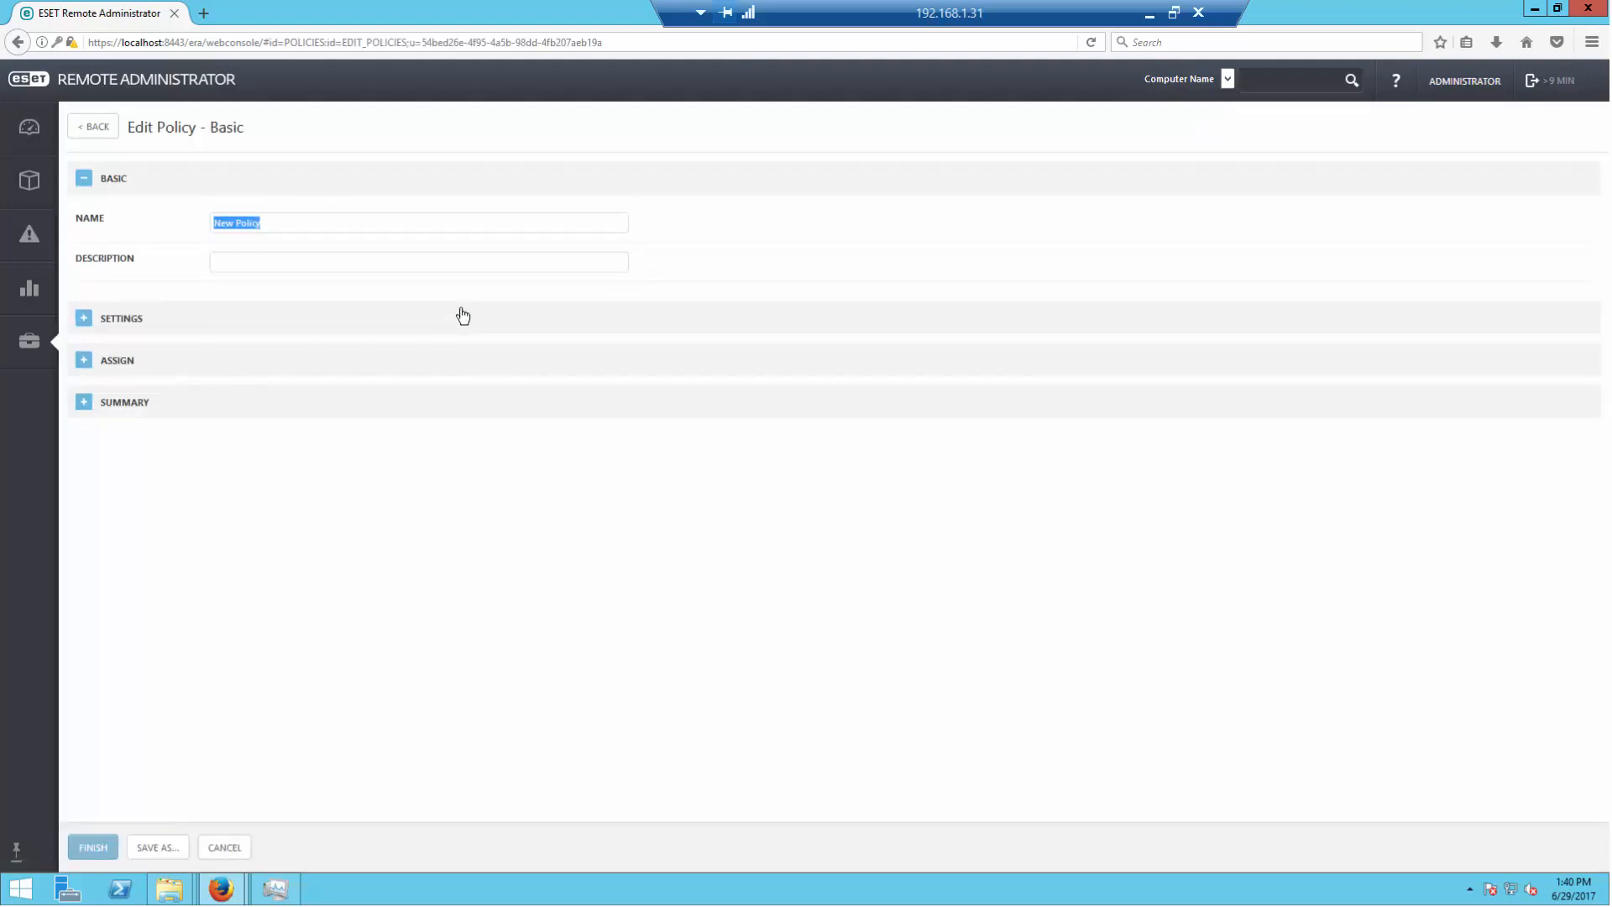
{"action": "left_click", "coordinate": [86, 322]}
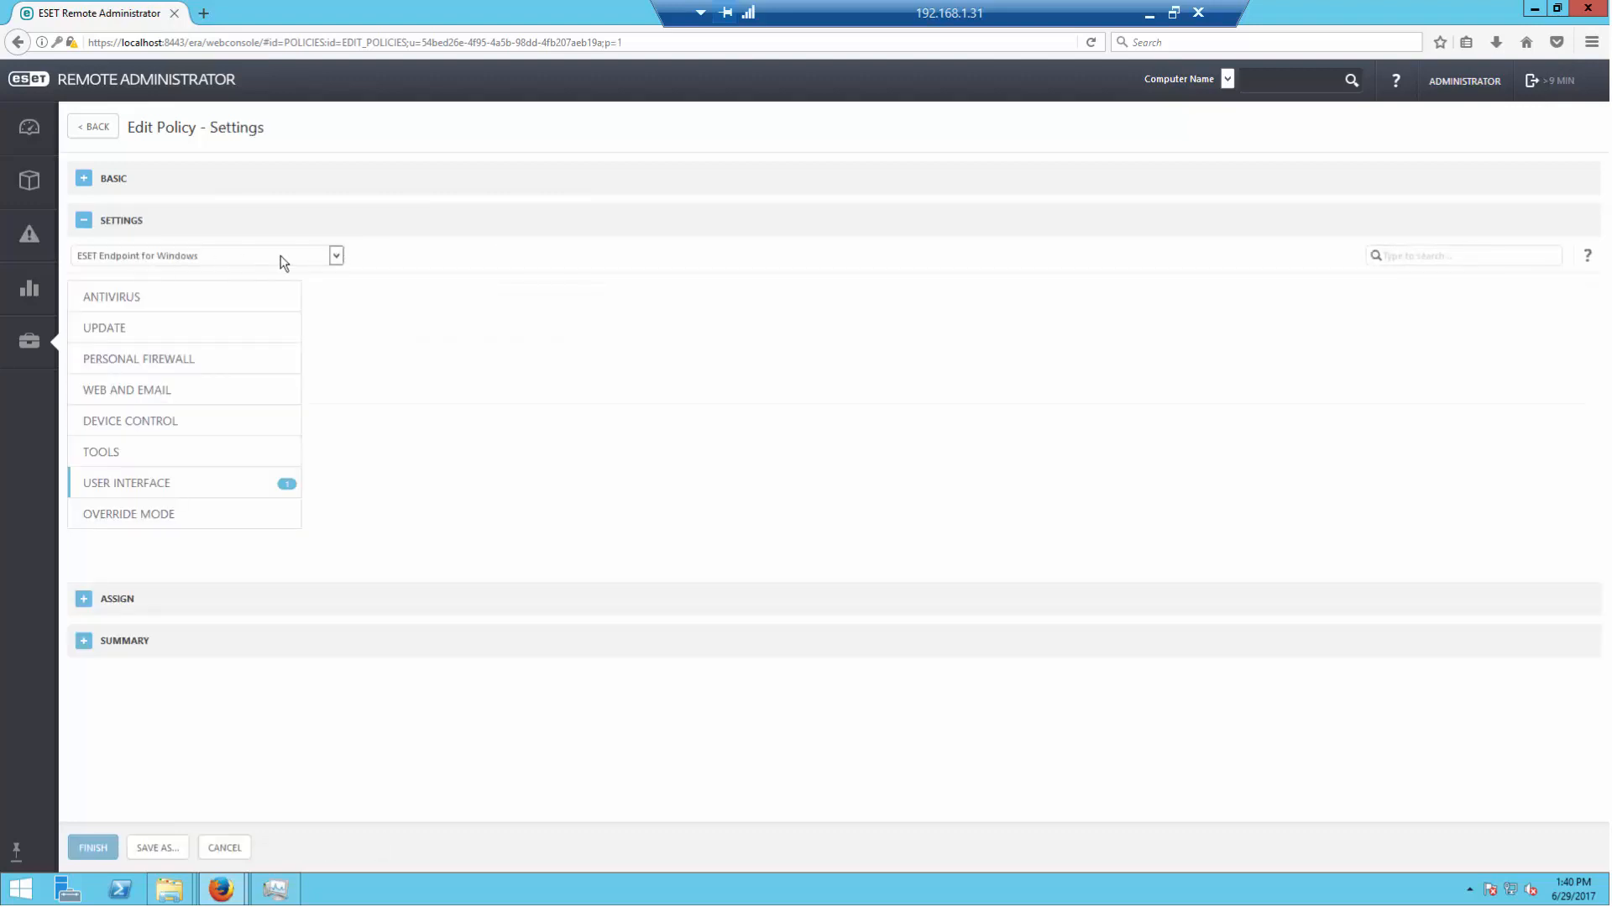
{"action": "left_click", "coordinate": [283, 261]}
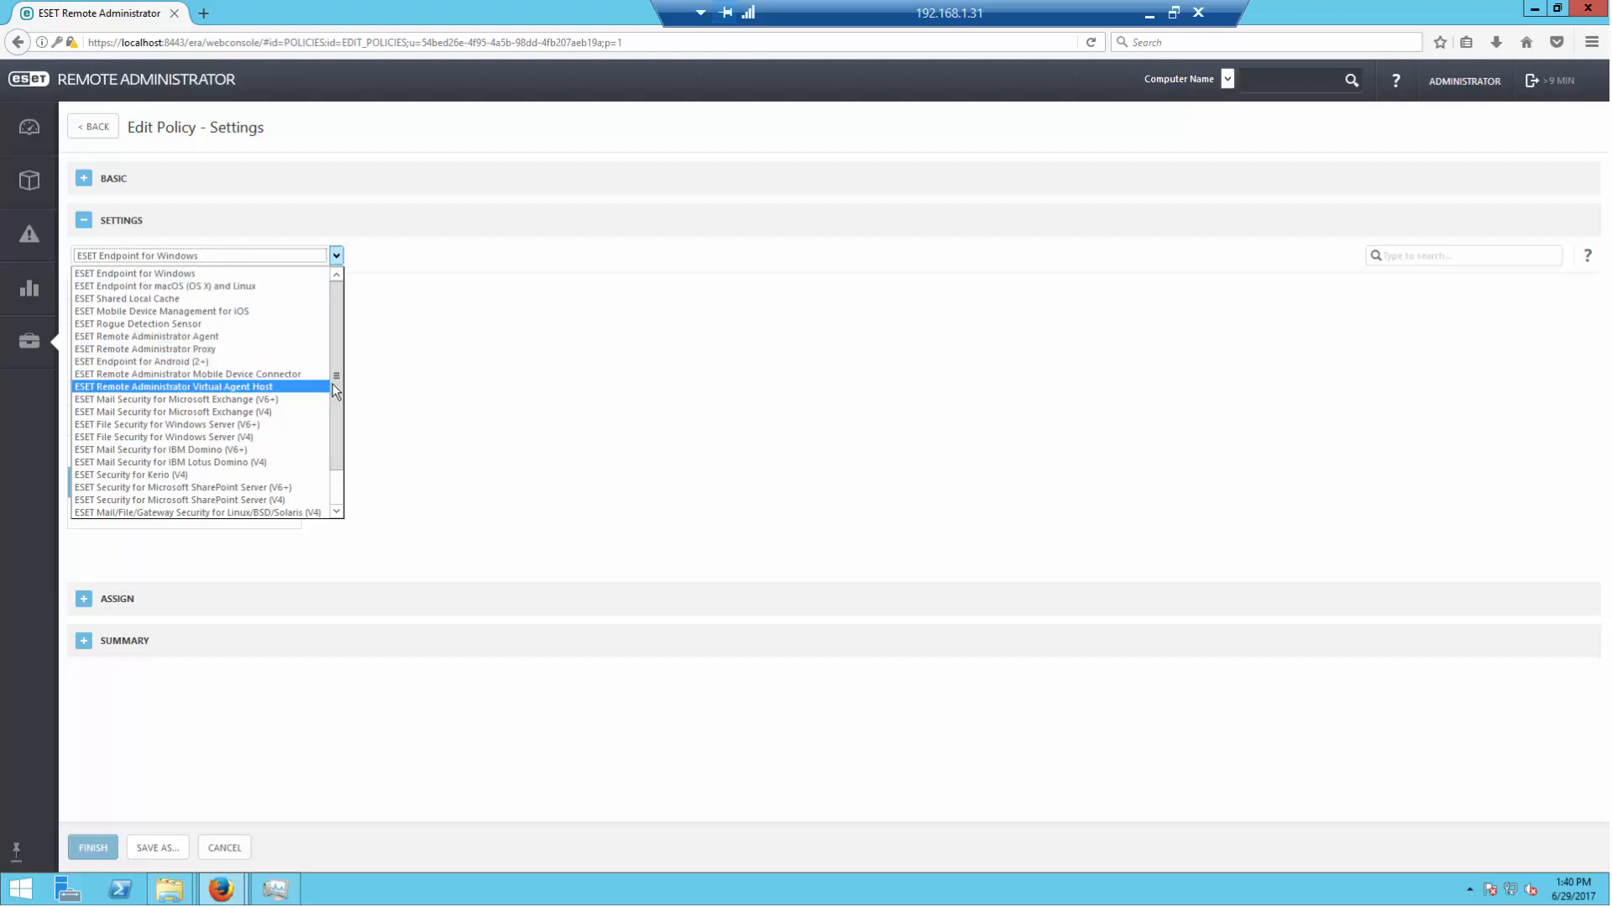
{"action": "scroll", "coordinate": [336, 474], "scroll_direction": "down", "scroll_amount": 1}
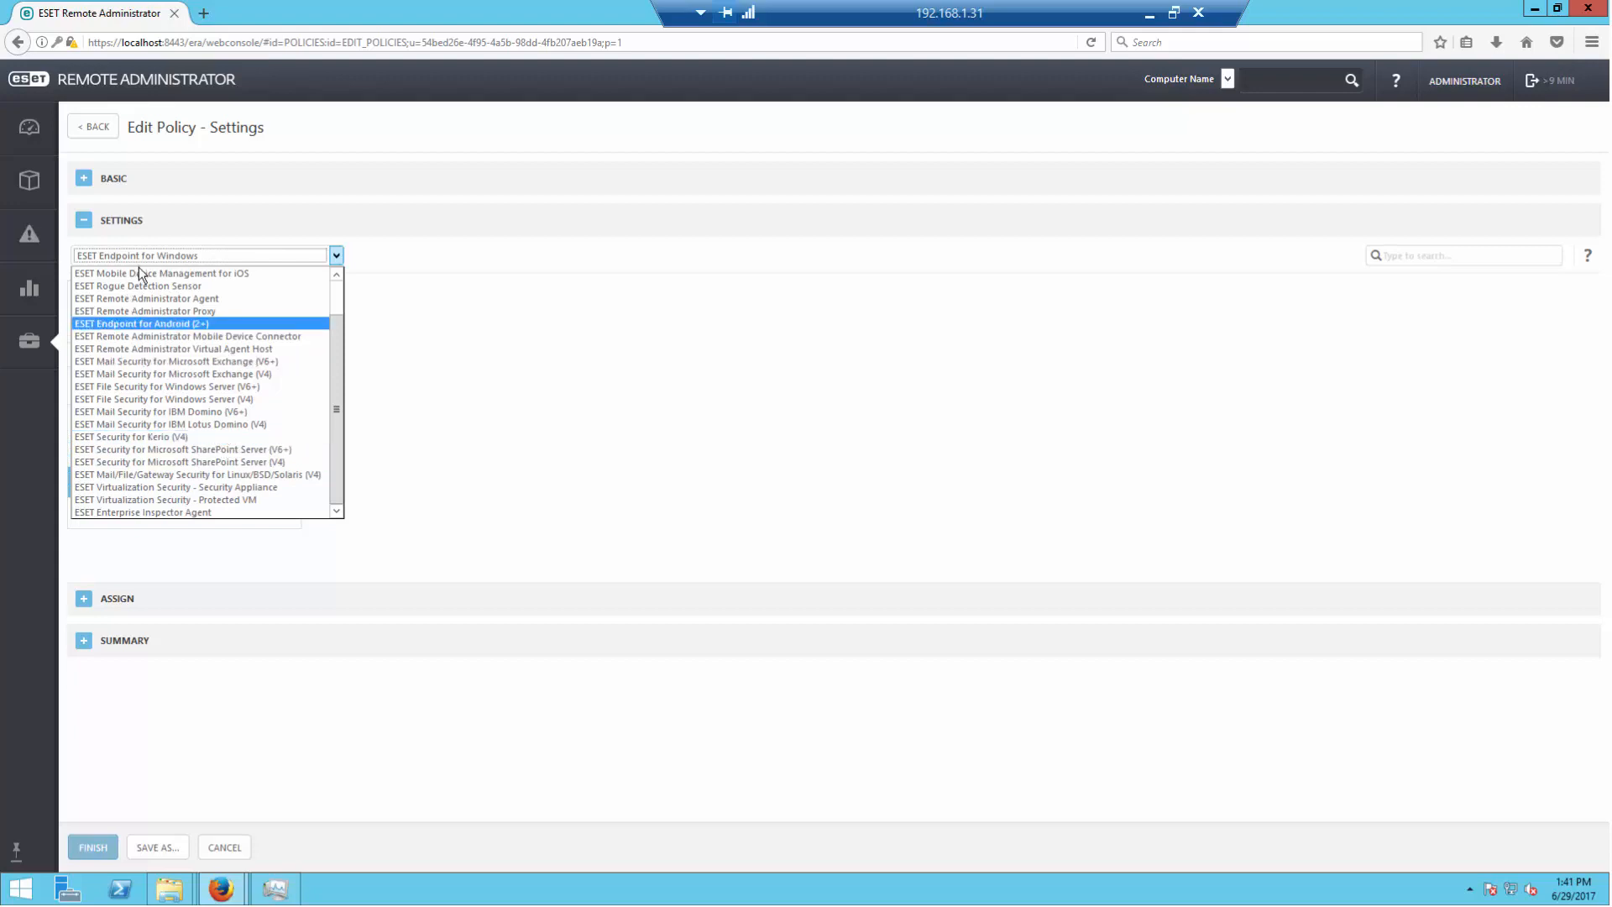
{"action": "scroll", "coordinate": [168, 277], "scroll_direction": "up", "scroll_amount": 2}
{"action": "left_click", "coordinate": [167, 273]}
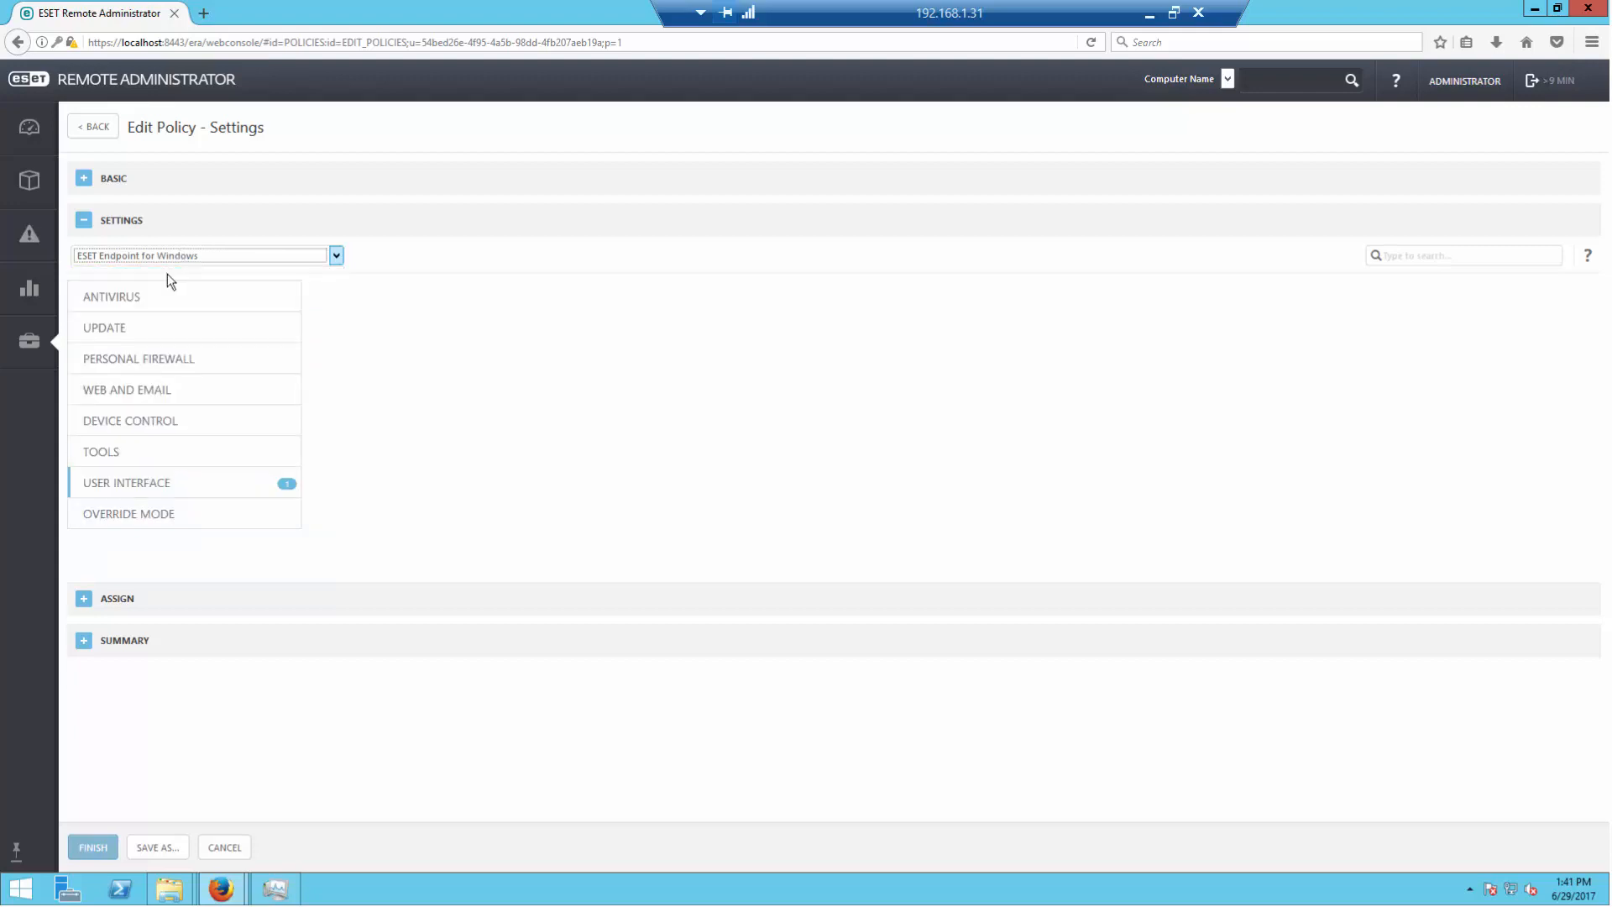
Step: Enable detection of potentially unwanted and potentially unsafe applications in the policy's antivirus scanner options
{"action": "left_click", "coordinate": [120, 300]}
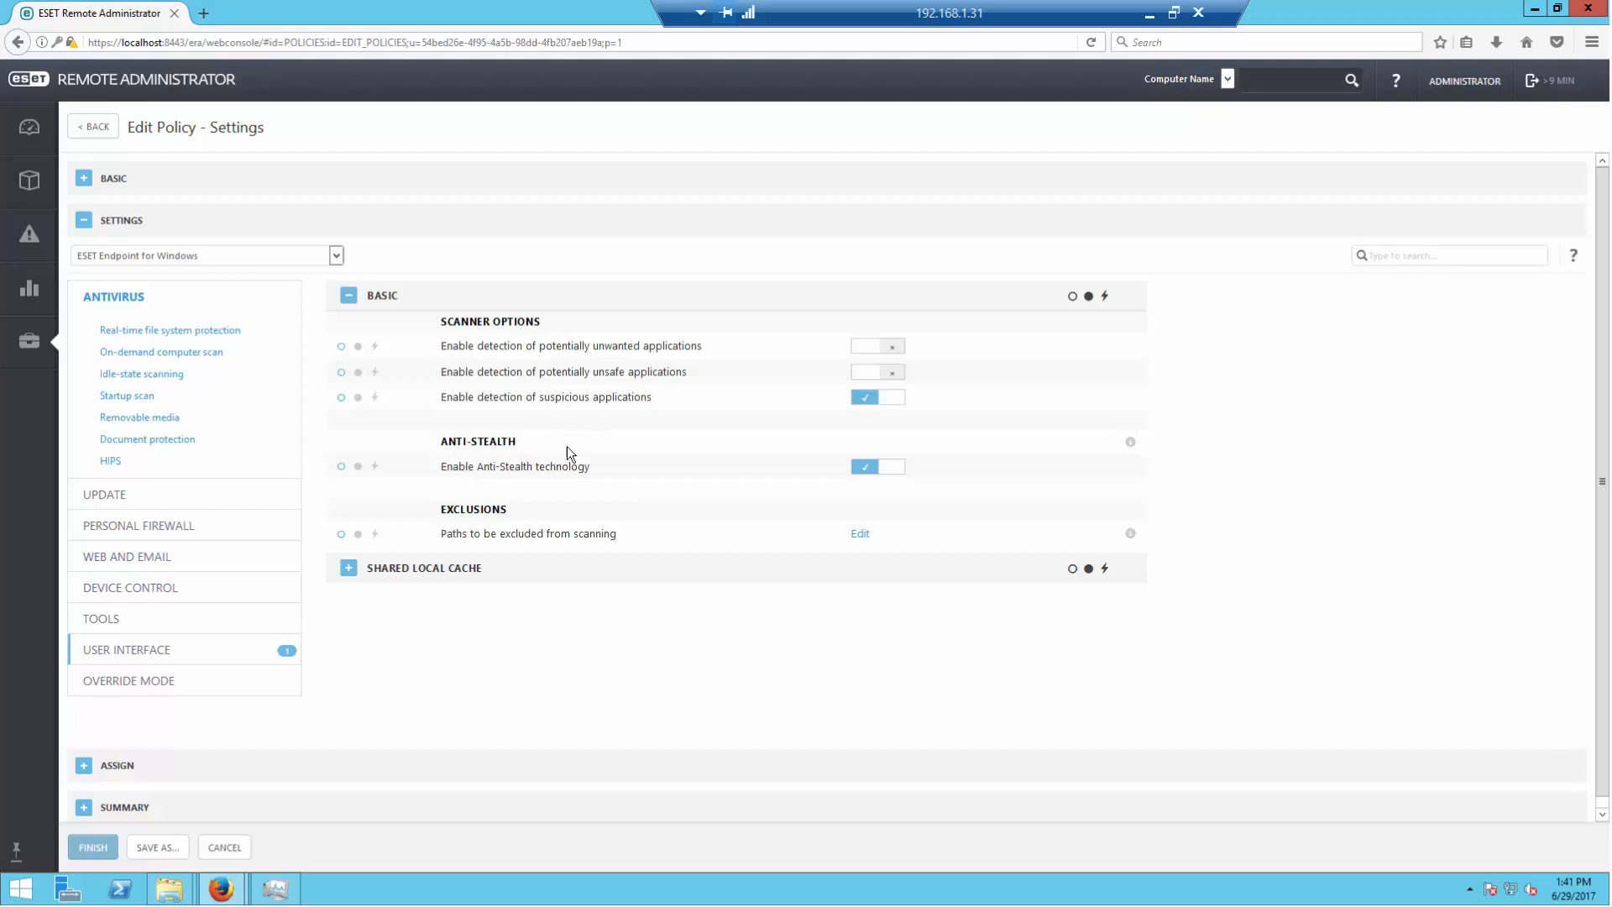
{"action": "left_click", "coordinate": [867, 349]}
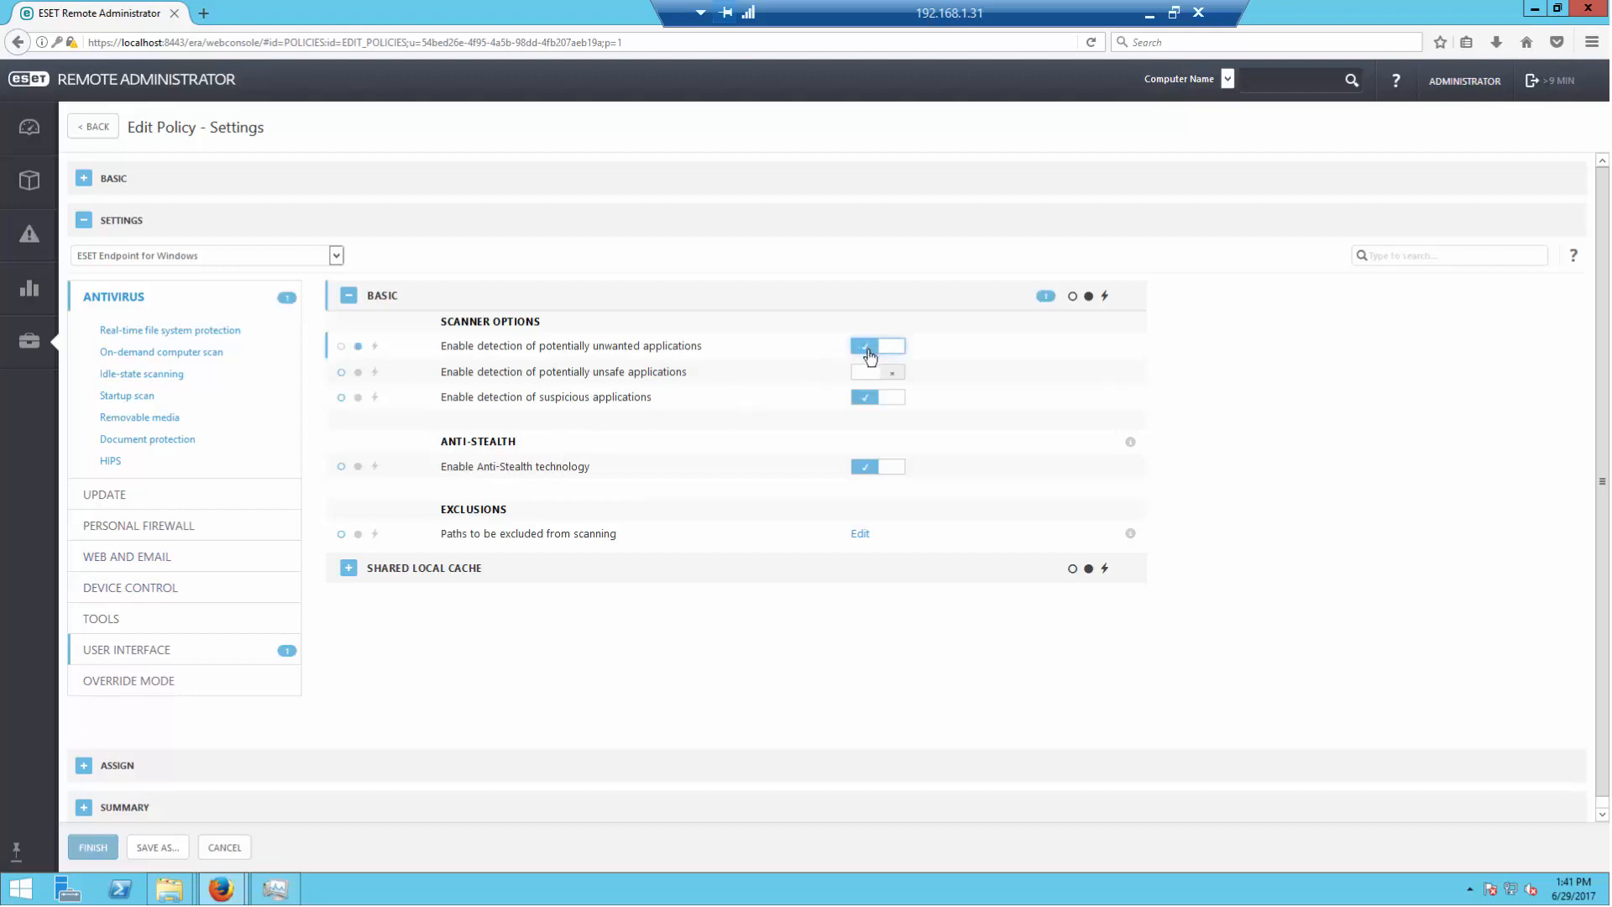
{"action": "left_click", "coordinate": [877, 374]}
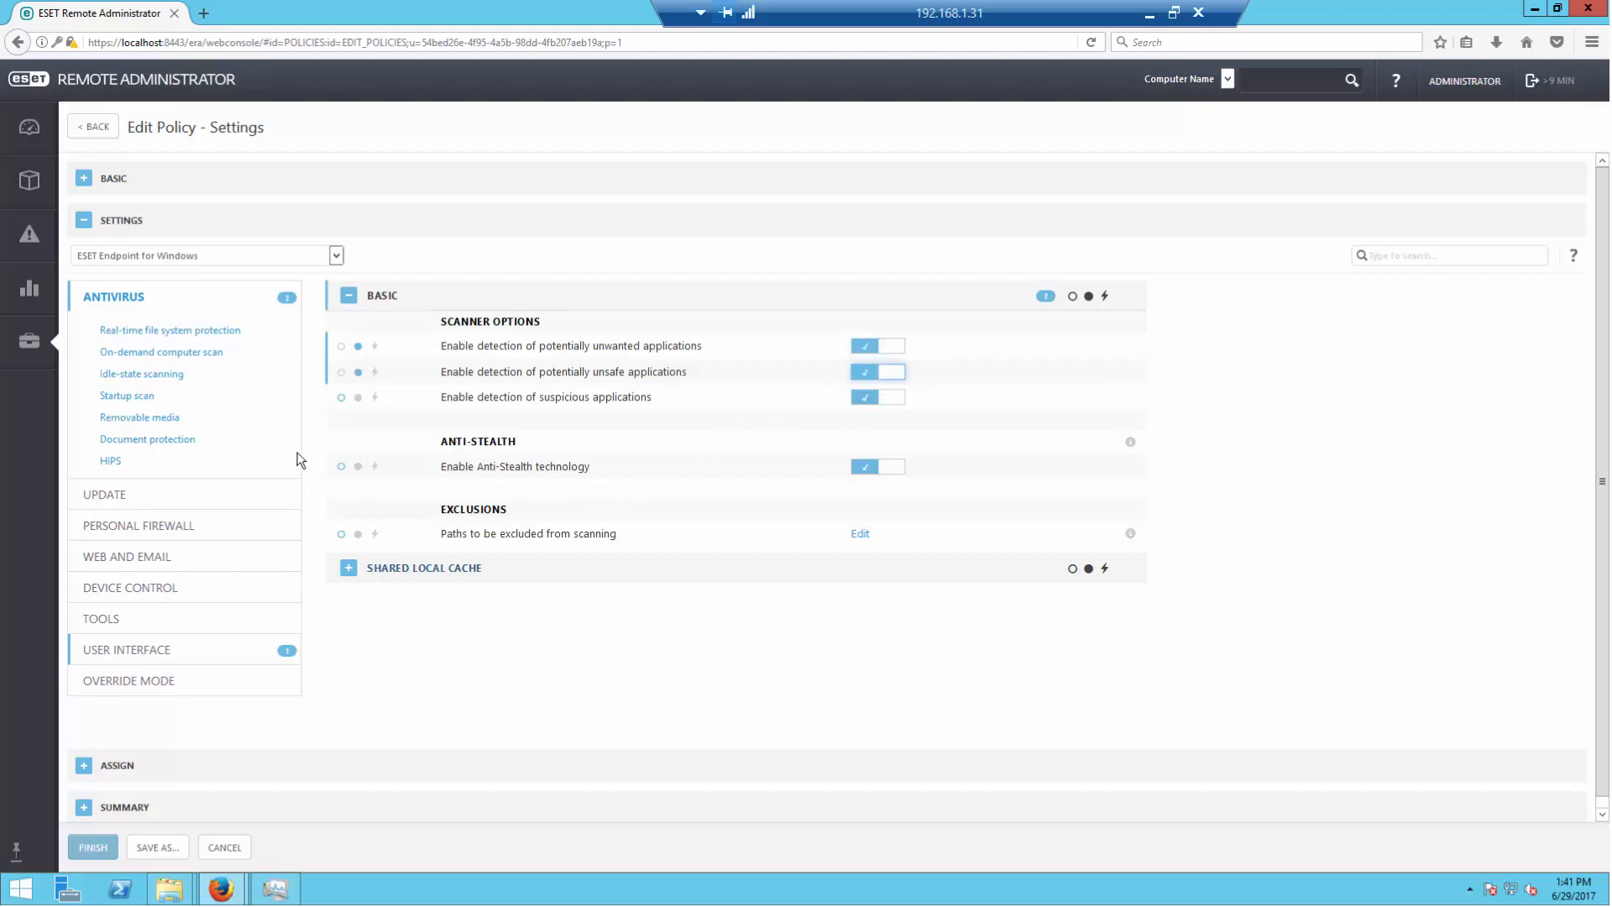
Step: Set the policy's removable media action to Automatic device scan
{"action": "left_click", "coordinate": [149, 419]}
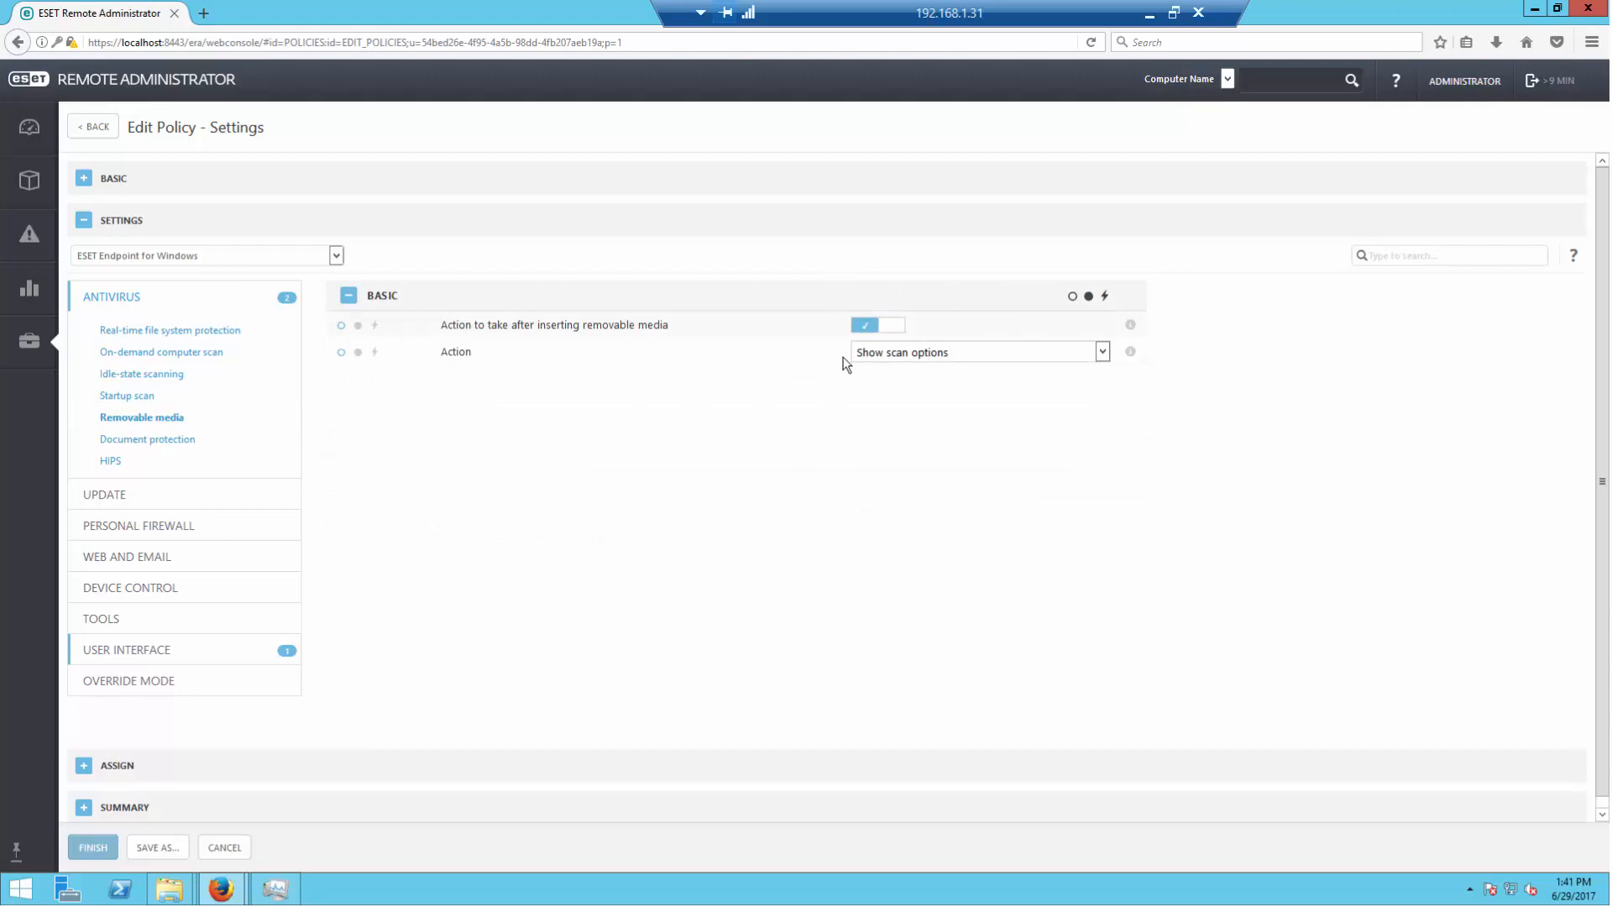
{"action": "left_click", "coordinate": [898, 357]}
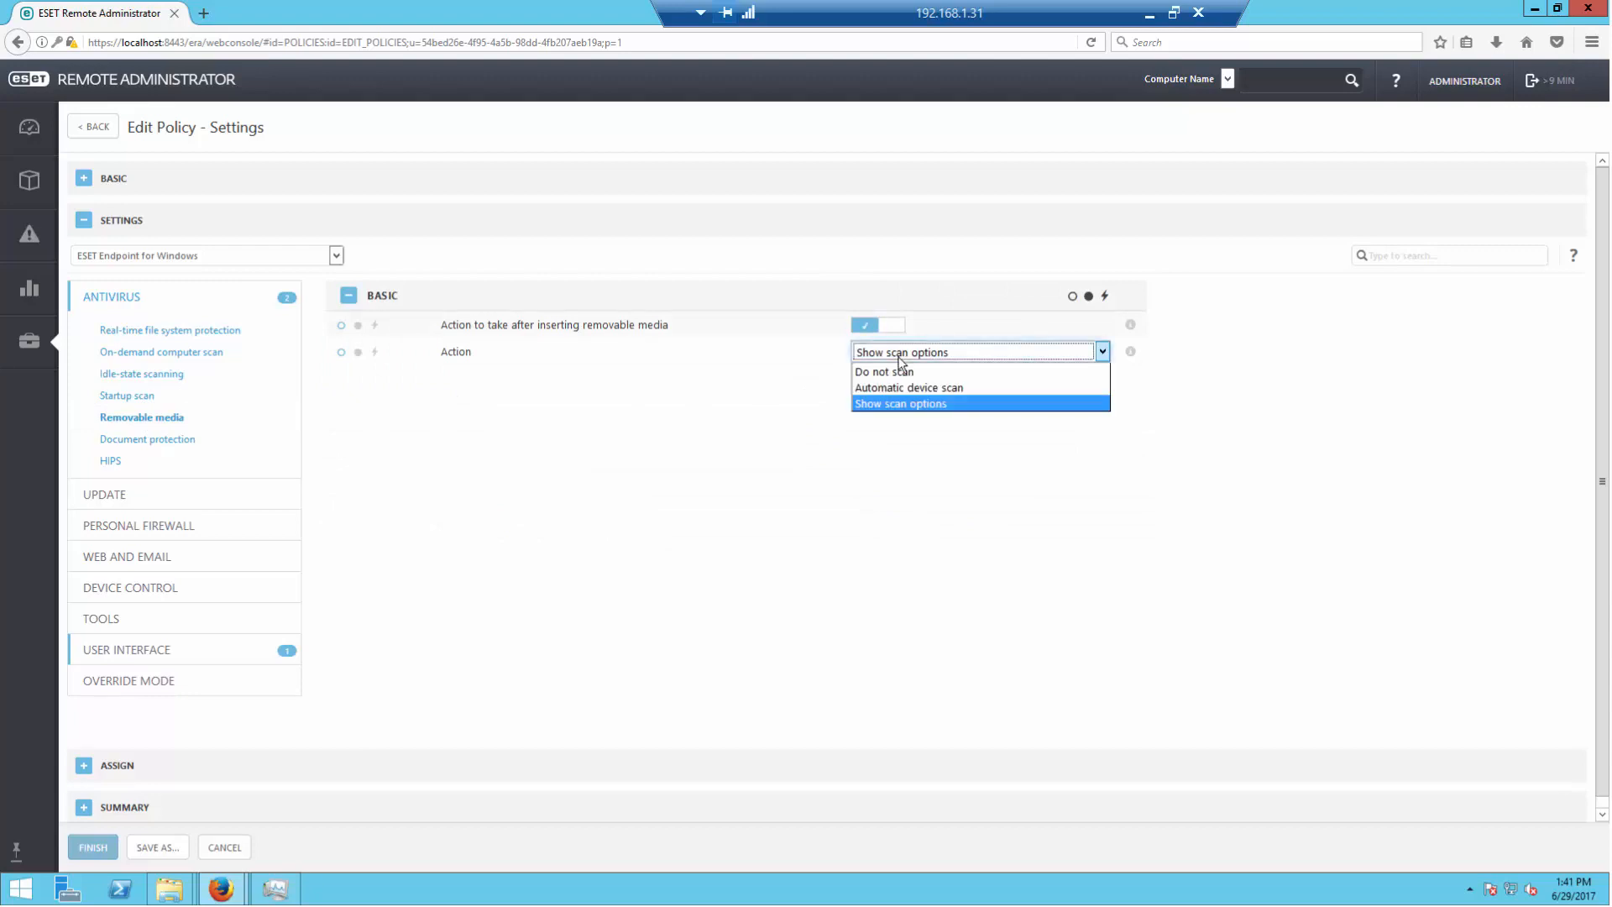
{"action": "left_click", "coordinate": [897, 400]}
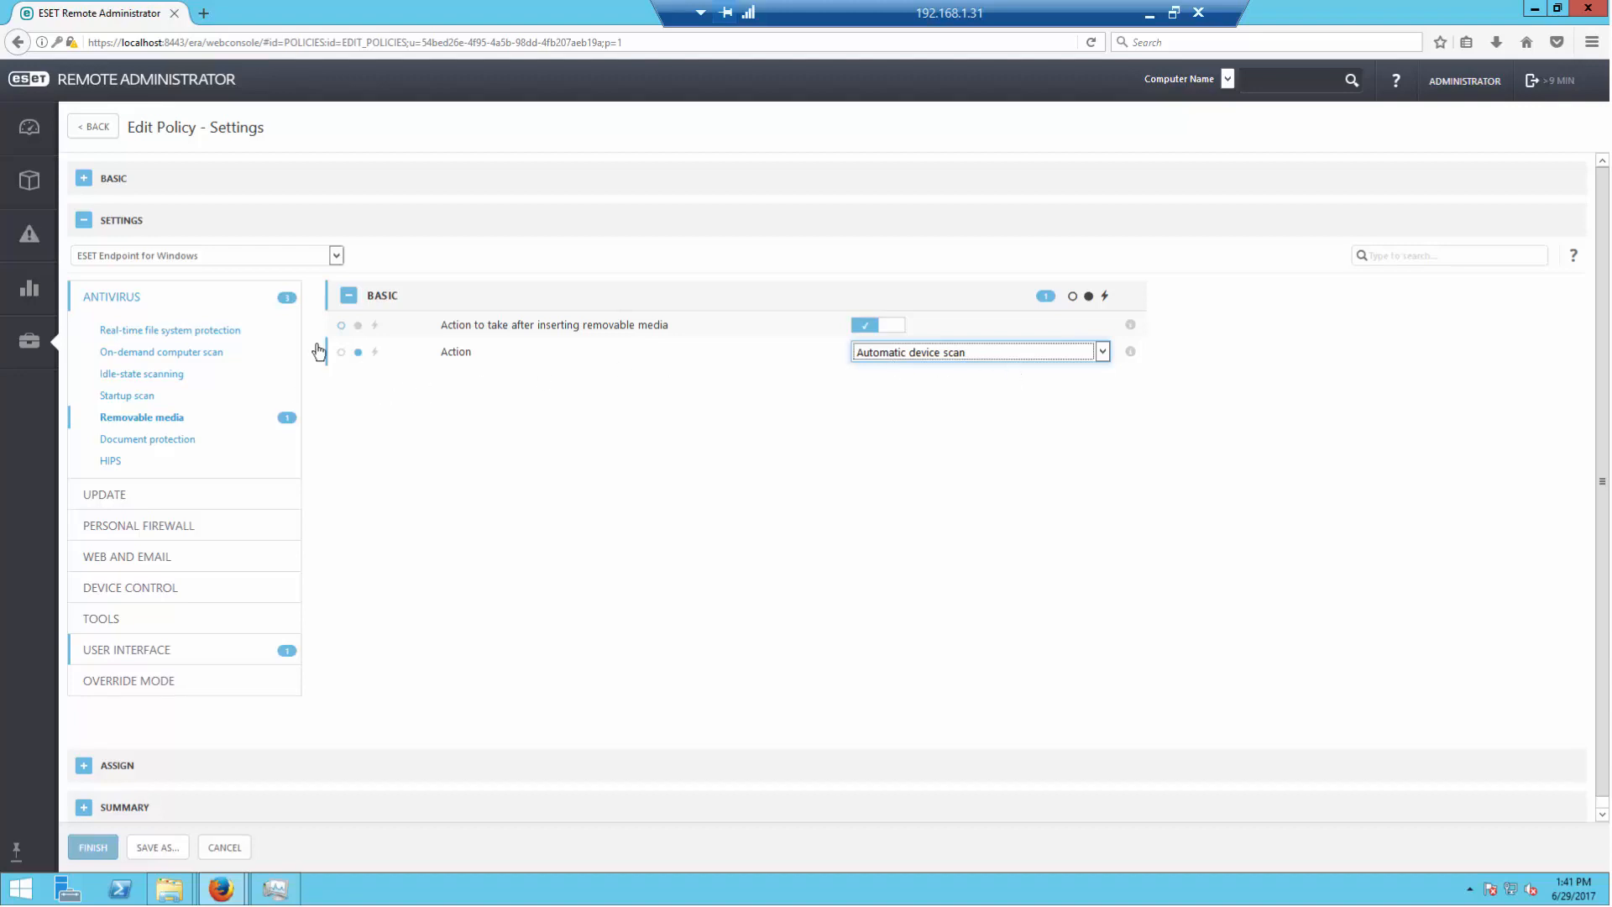
Step: Review the policy's Update and Personal Firewall settings, and enable Integrate into system for Web control
{"action": "left_click", "coordinate": [117, 497]}
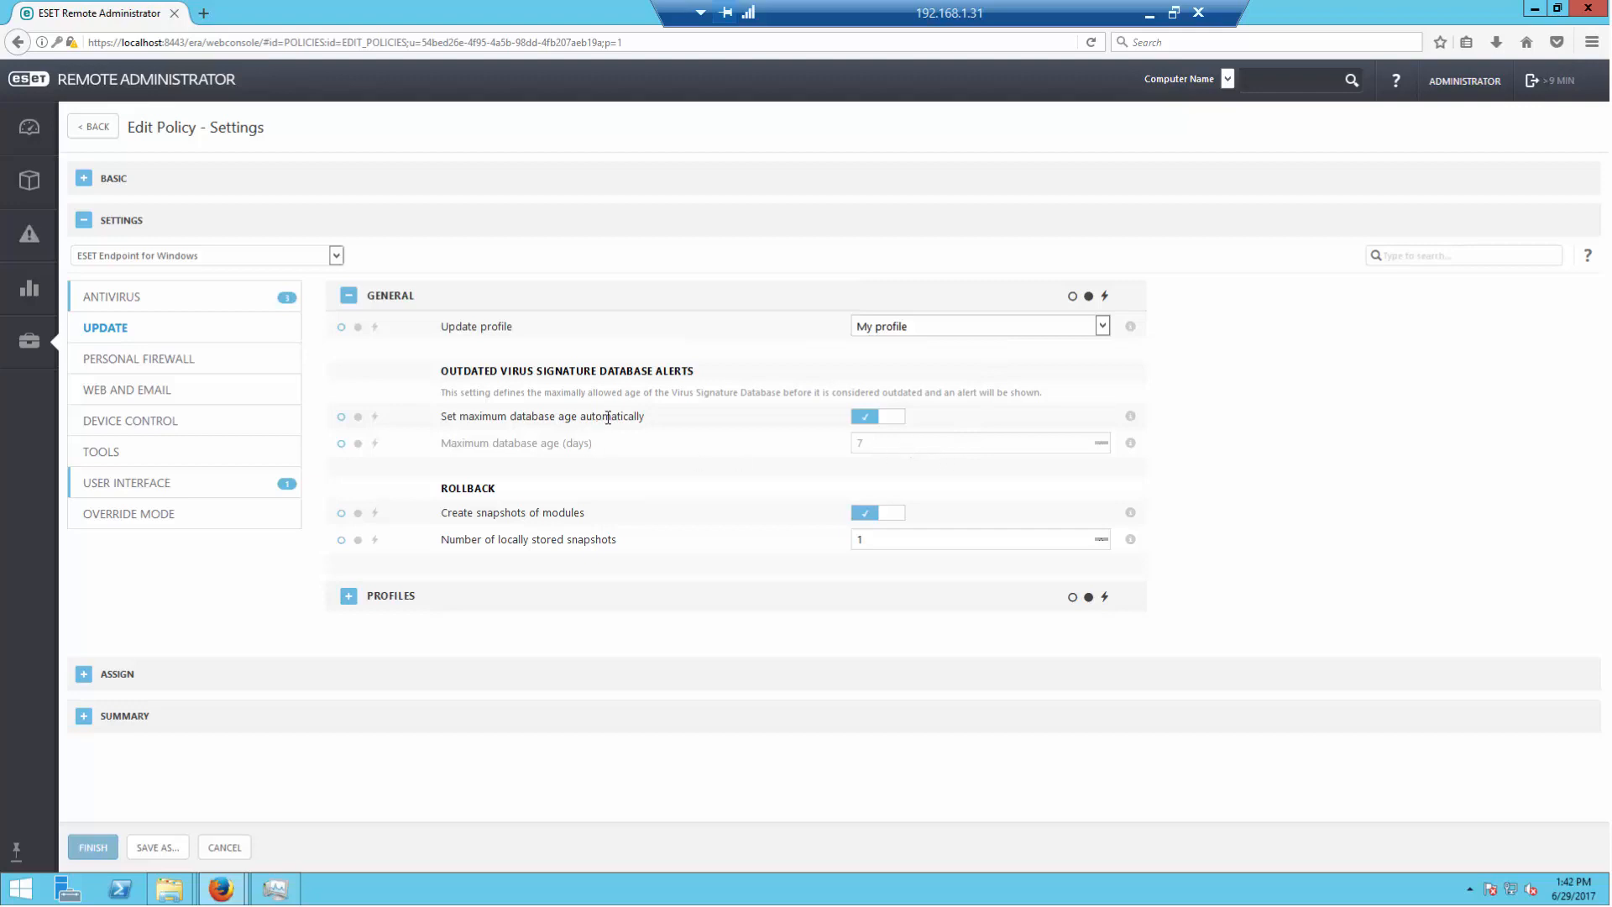
{"action": "left_click", "coordinate": [117, 359]}
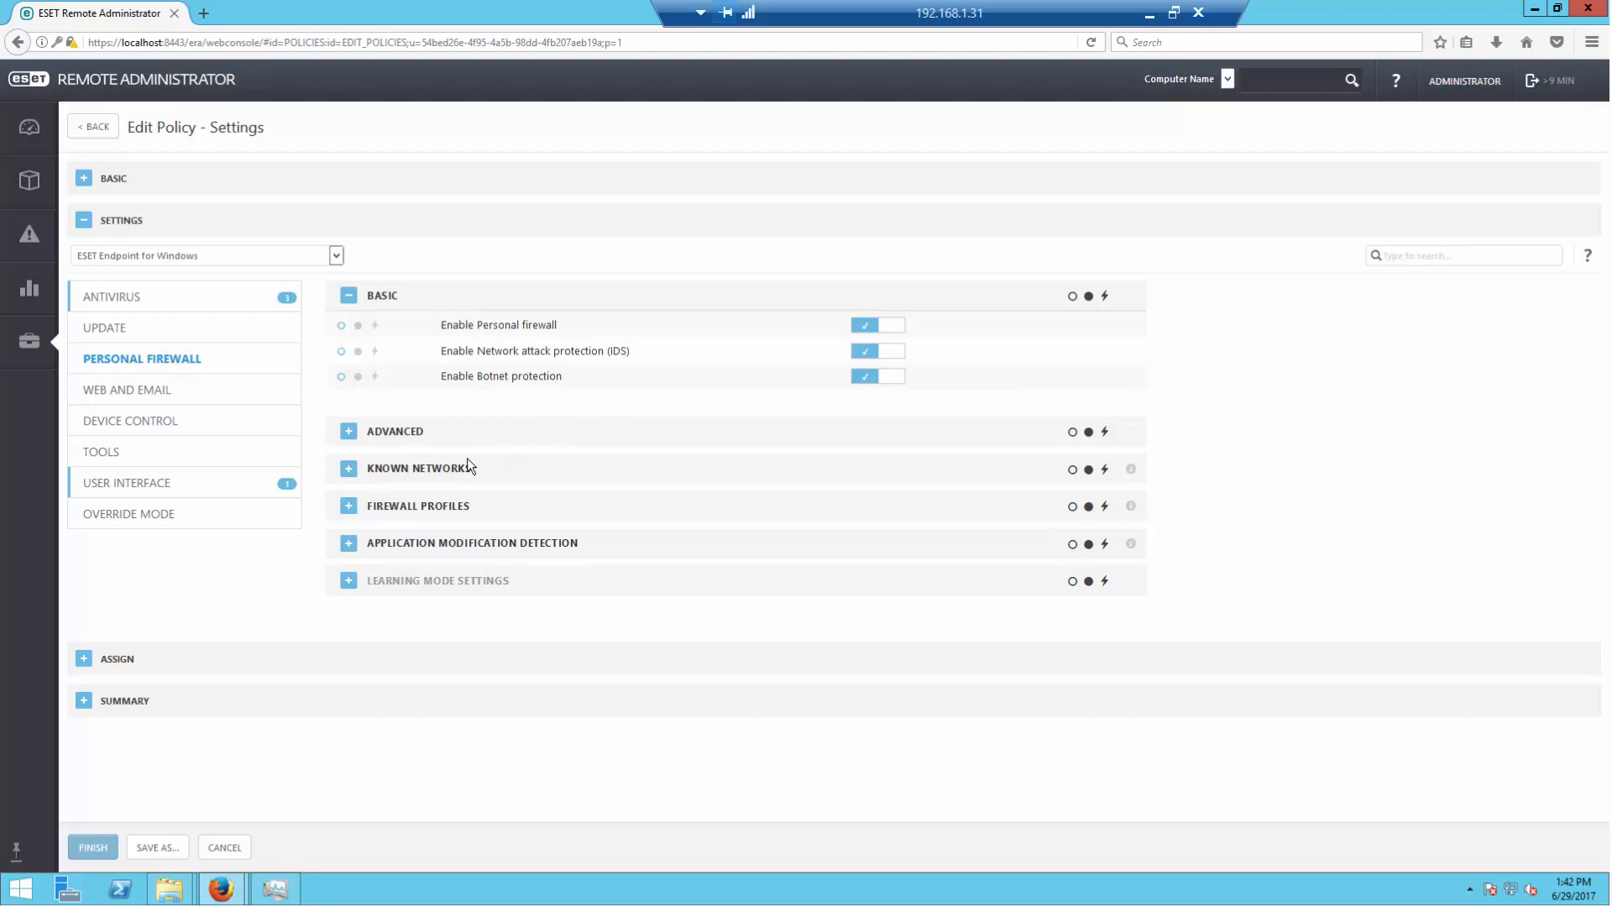
{"action": "left_click", "coordinate": [101, 388]}
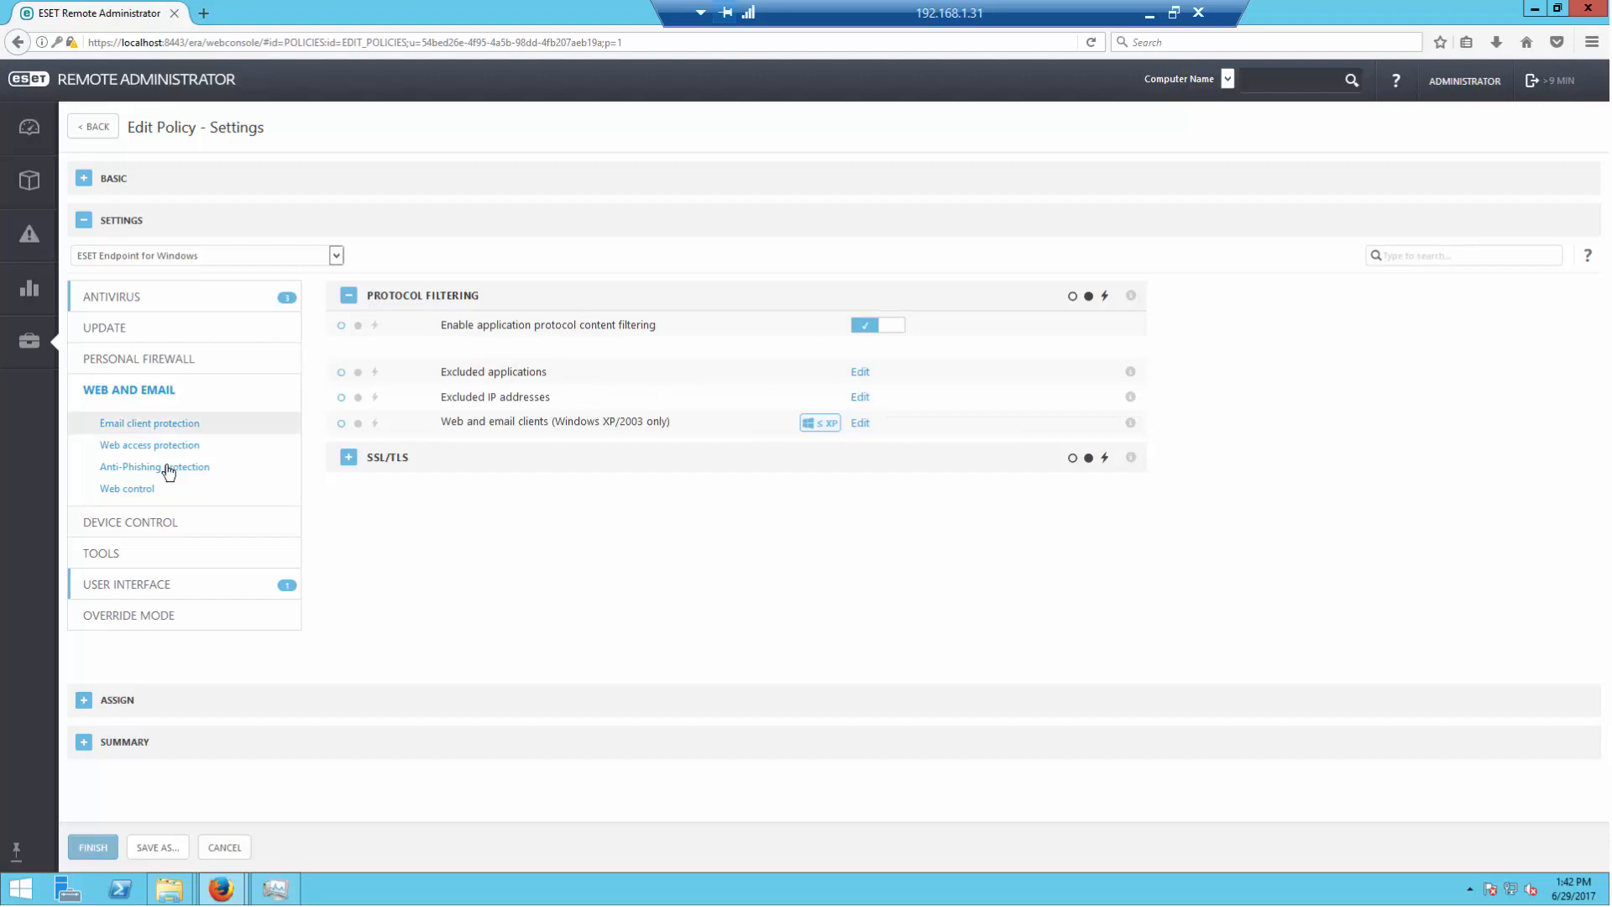
{"action": "left_click", "coordinate": [135, 488]}
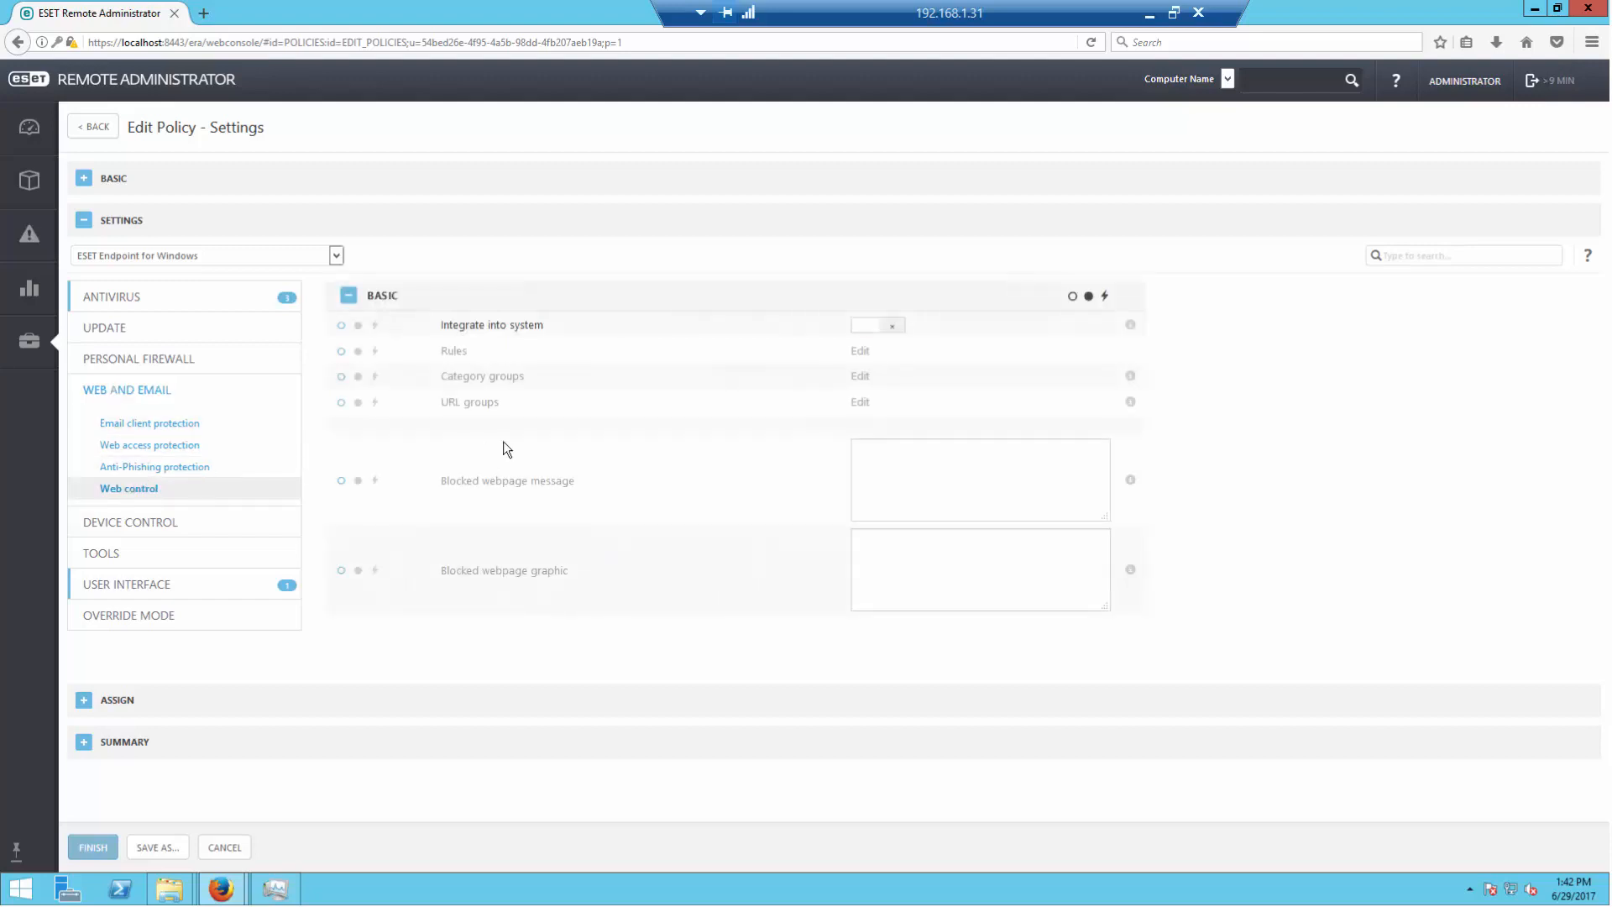
{"action": "left_click", "coordinate": [864, 328]}
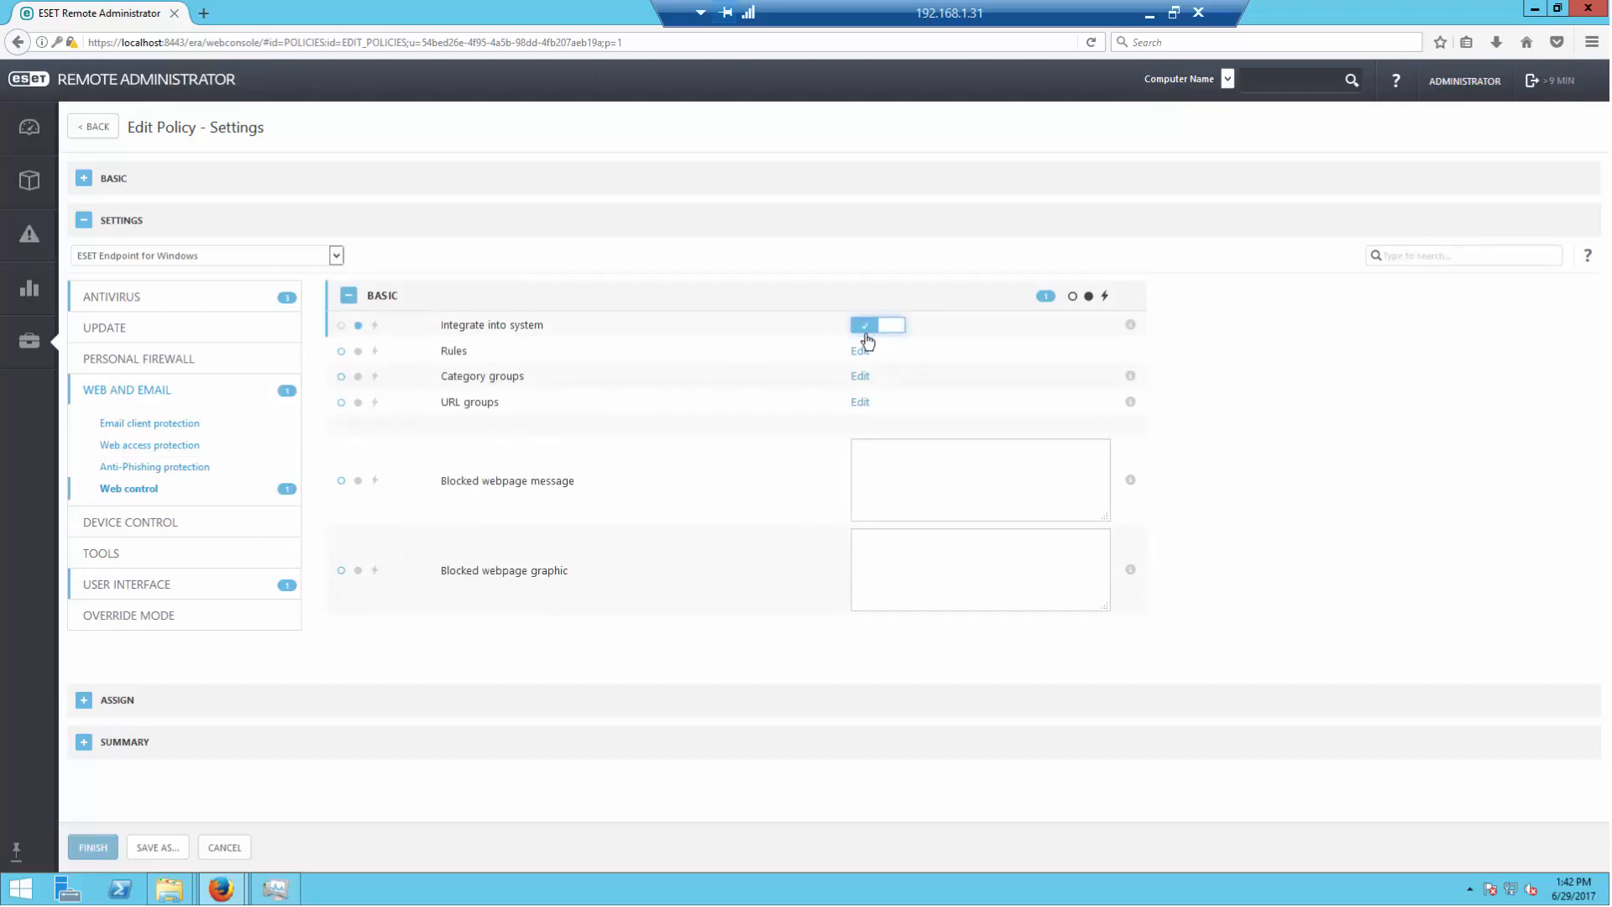
Step: Inspect the Category groups and URL groups of Web control, closing both without changes
{"action": "left_click", "coordinate": [860, 377]}
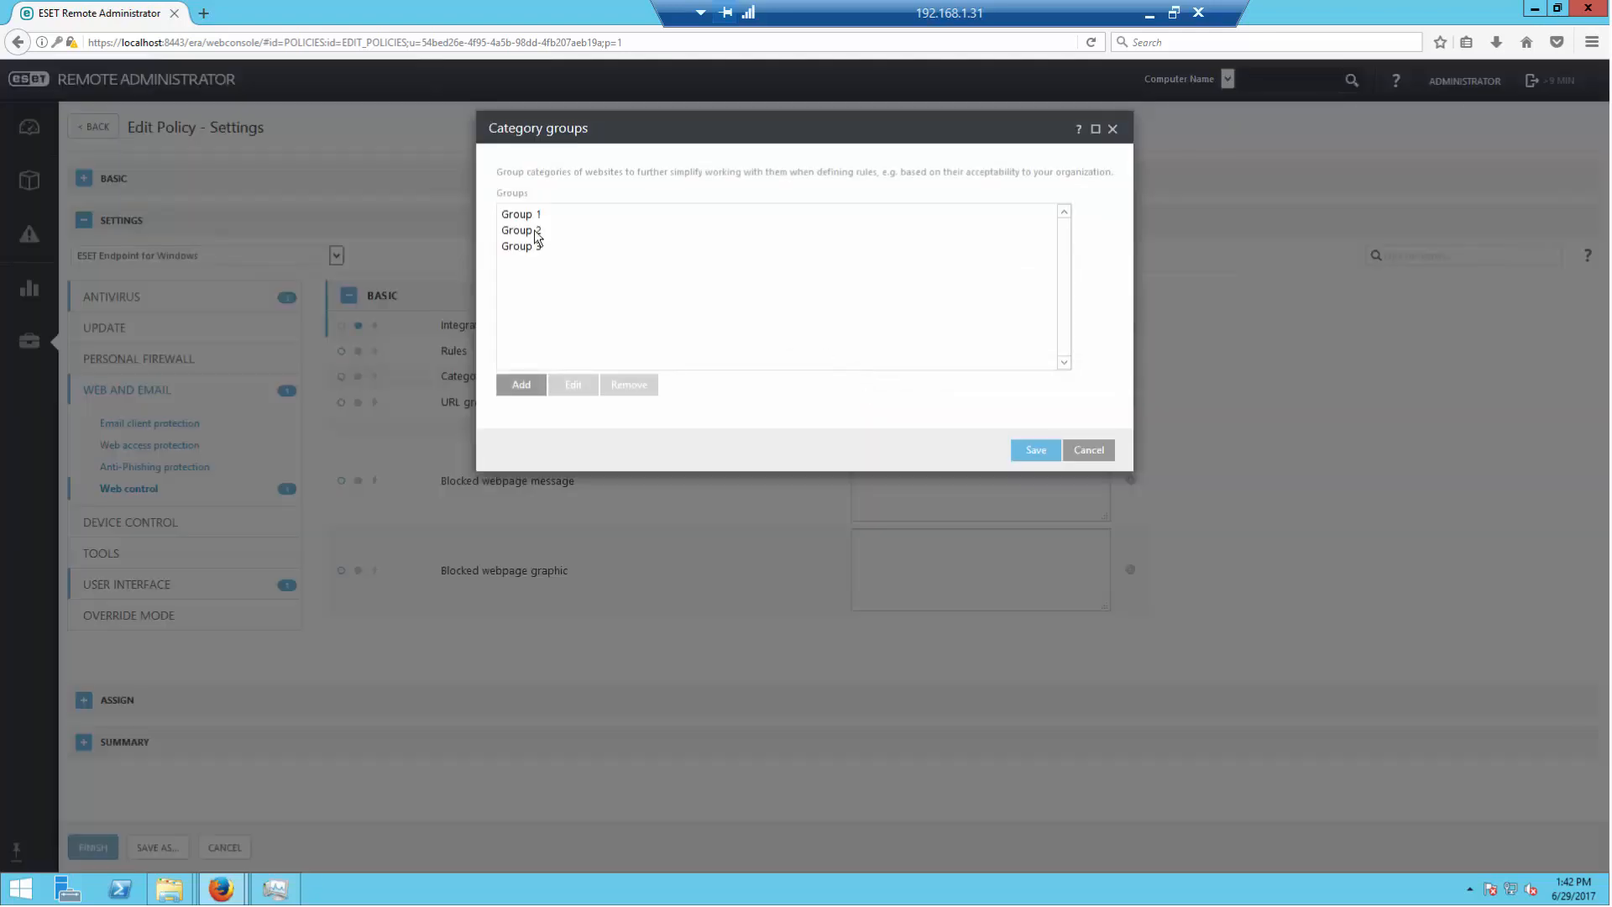
{"action": "left_click", "coordinate": [1083, 453]}
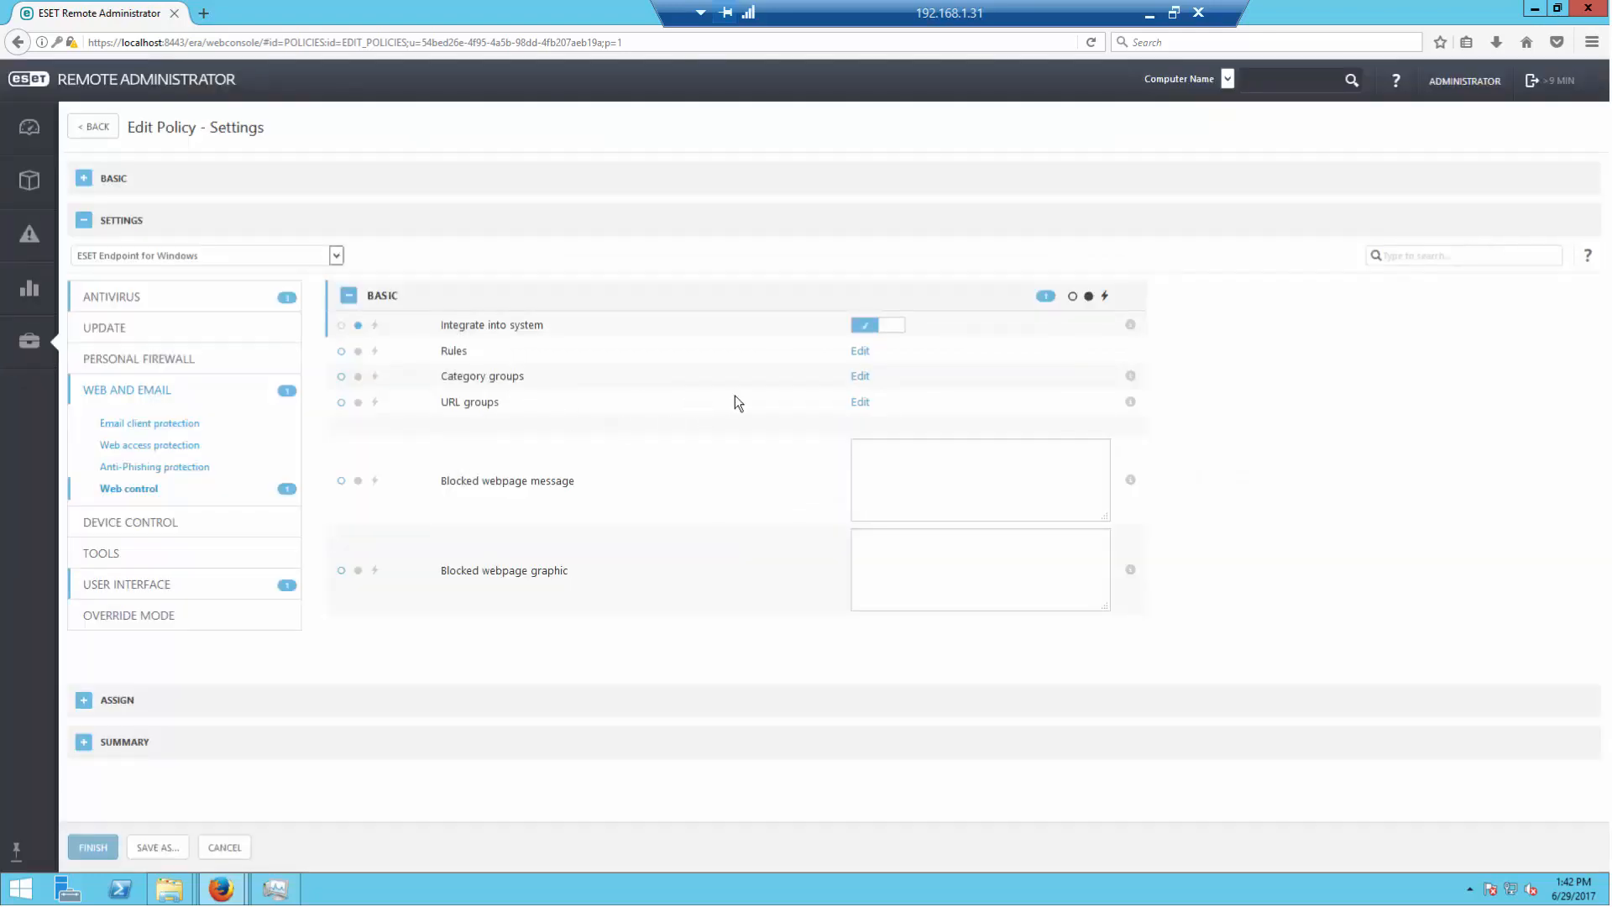
{"action": "left_click", "coordinate": [860, 402]}
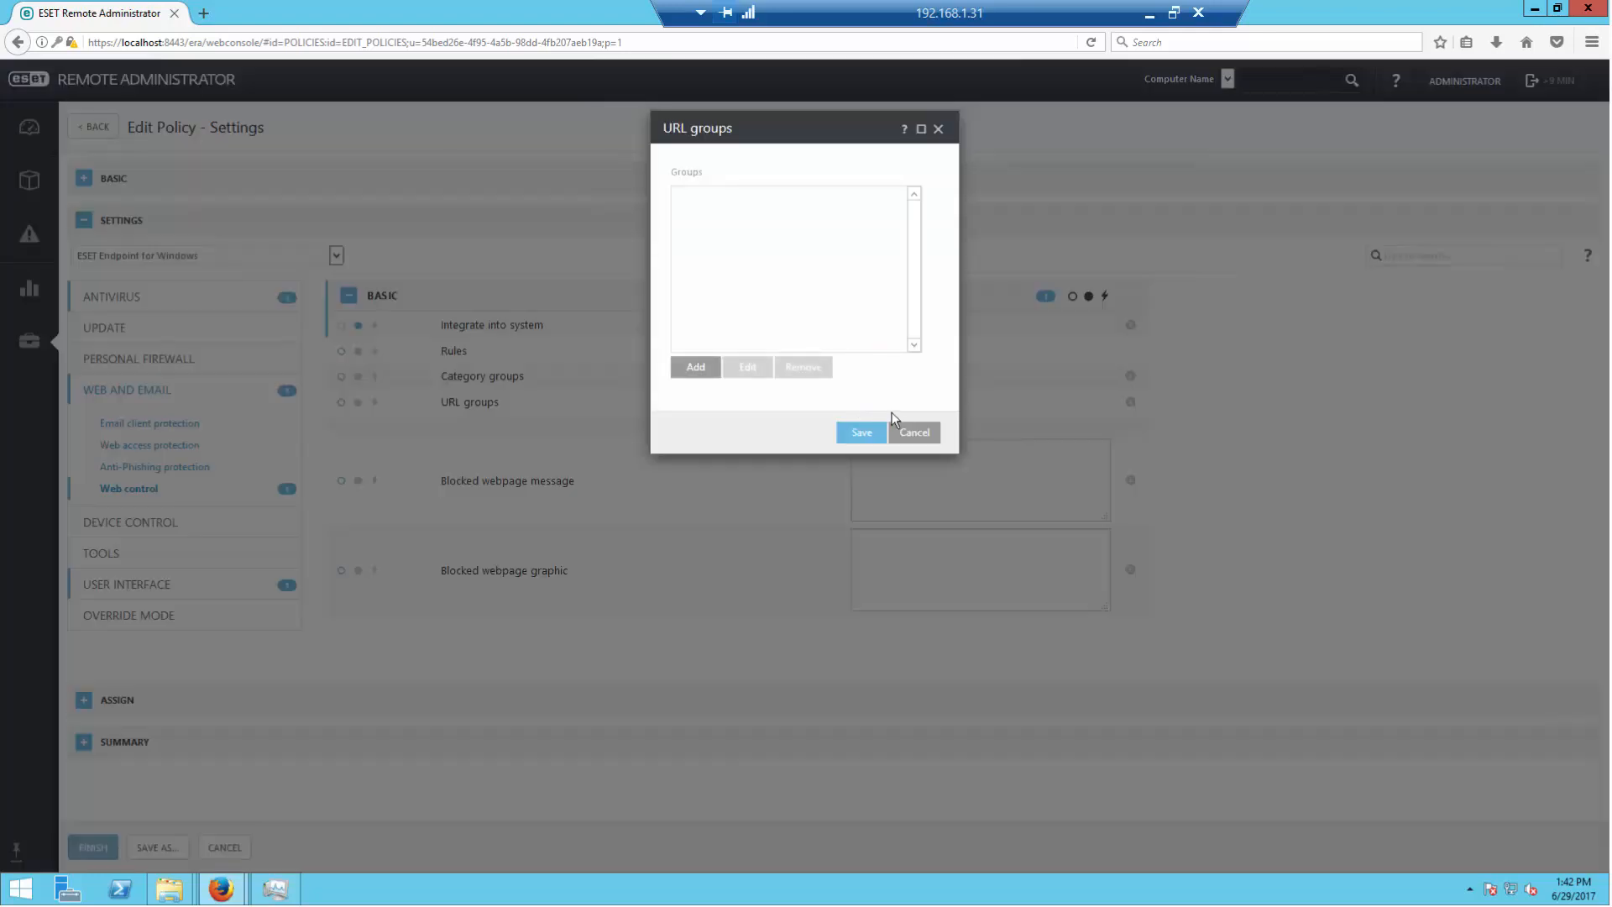
{"action": "left_click", "coordinate": [915, 435]}
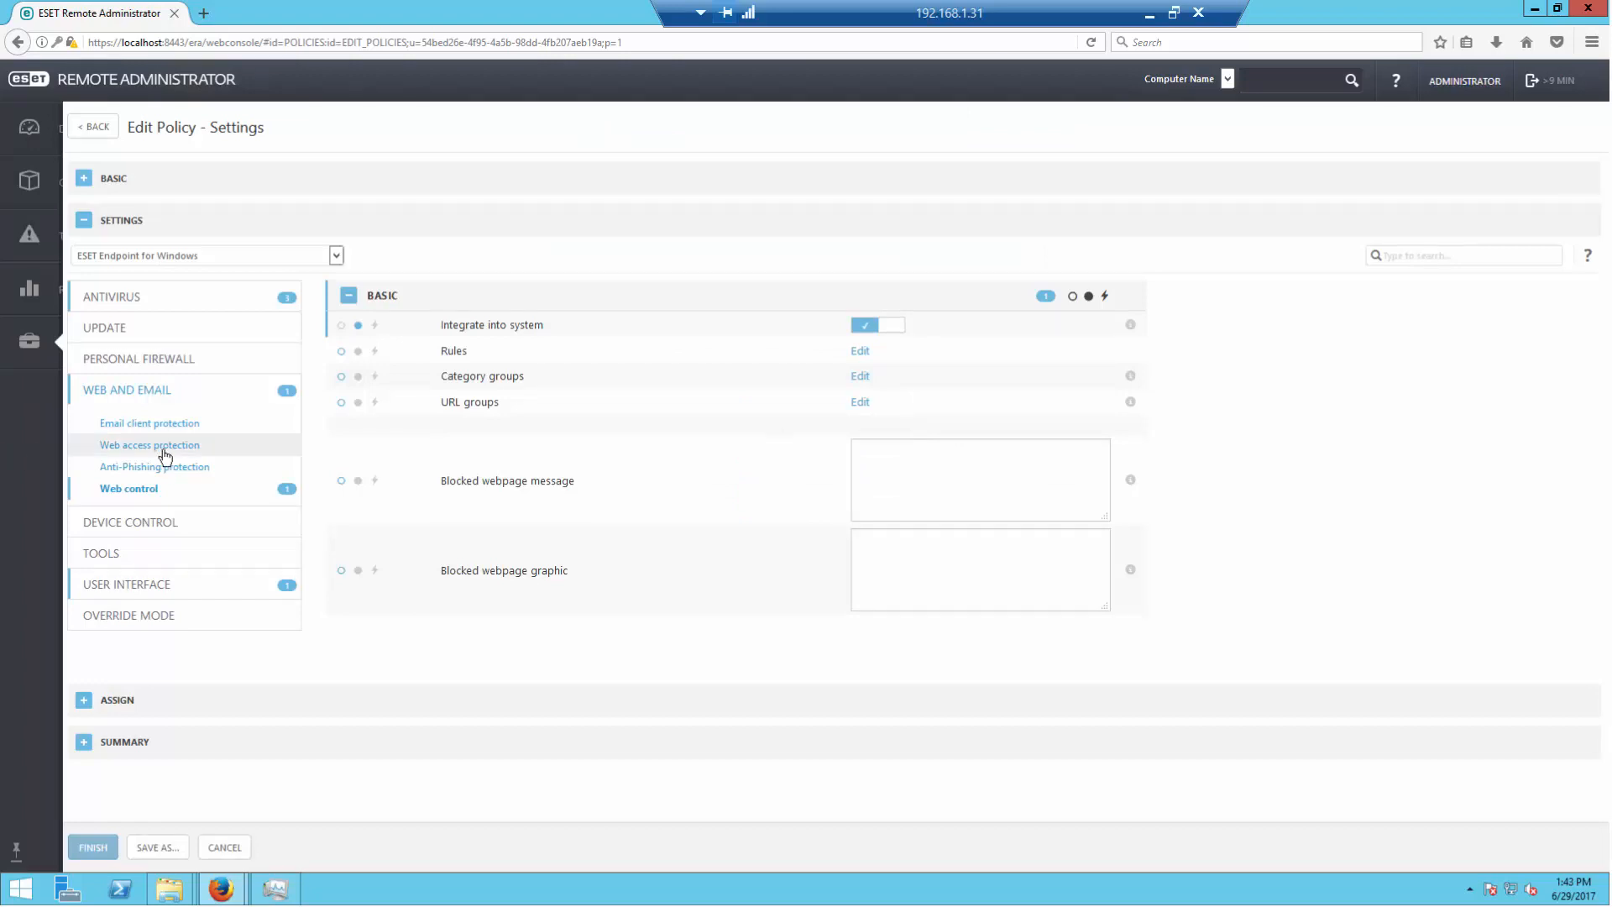
Step: Enable Integrate into system in the policy's Device control settings and switch it back off, leaving the setting explicitly applied
{"action": "left_click", "coordinate": [160, 524]}
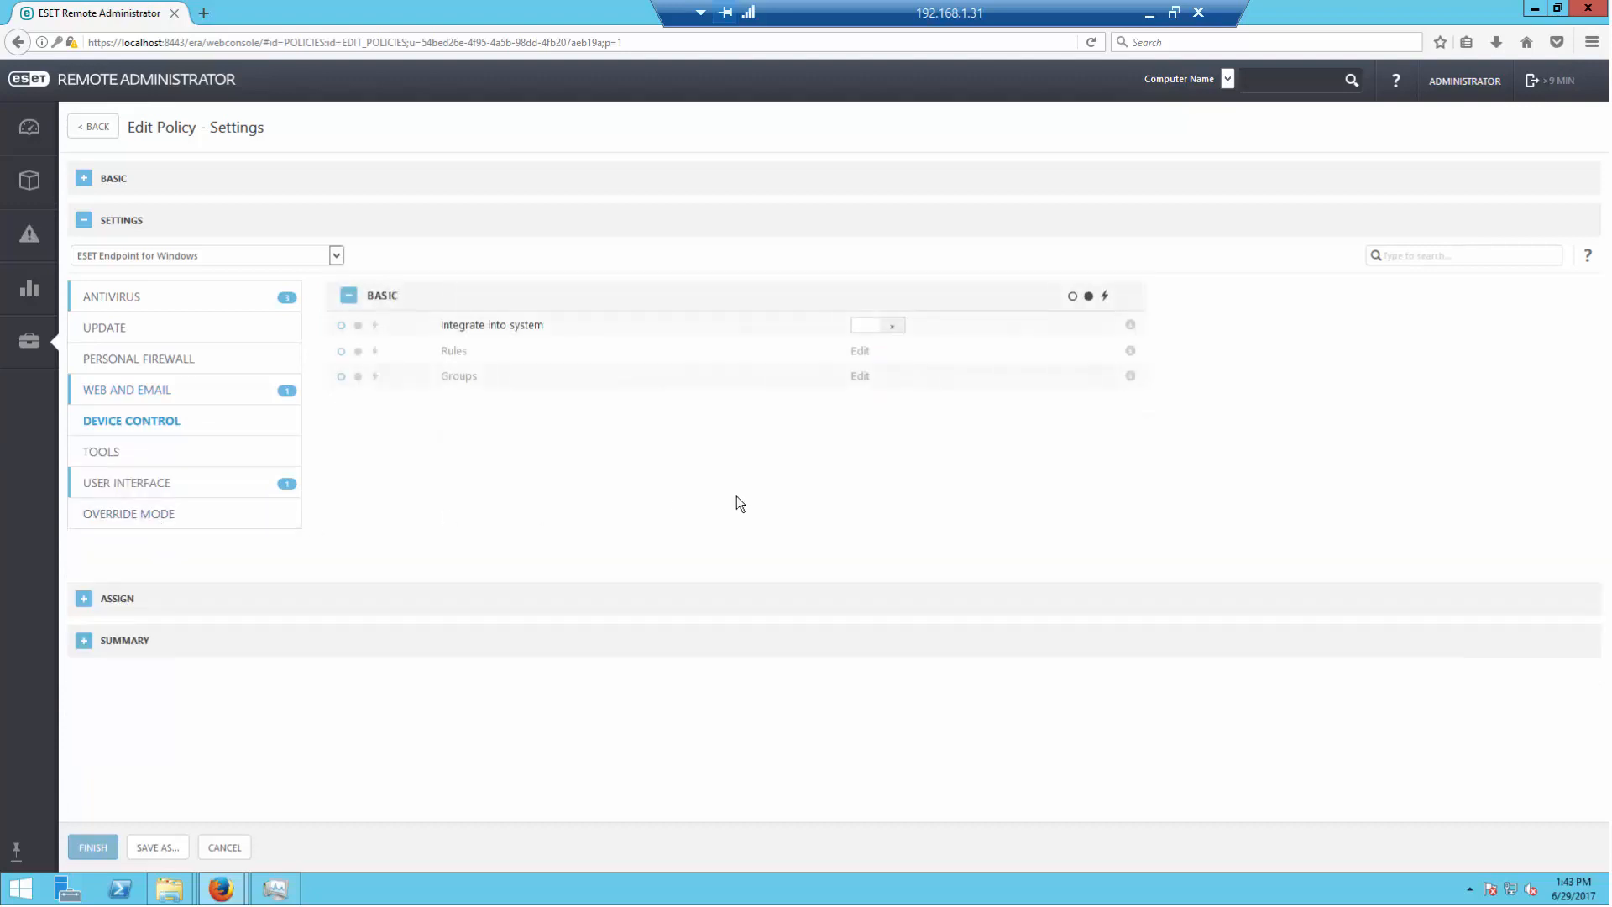
{"action": "left_click", "coordinate": [863, 329]}
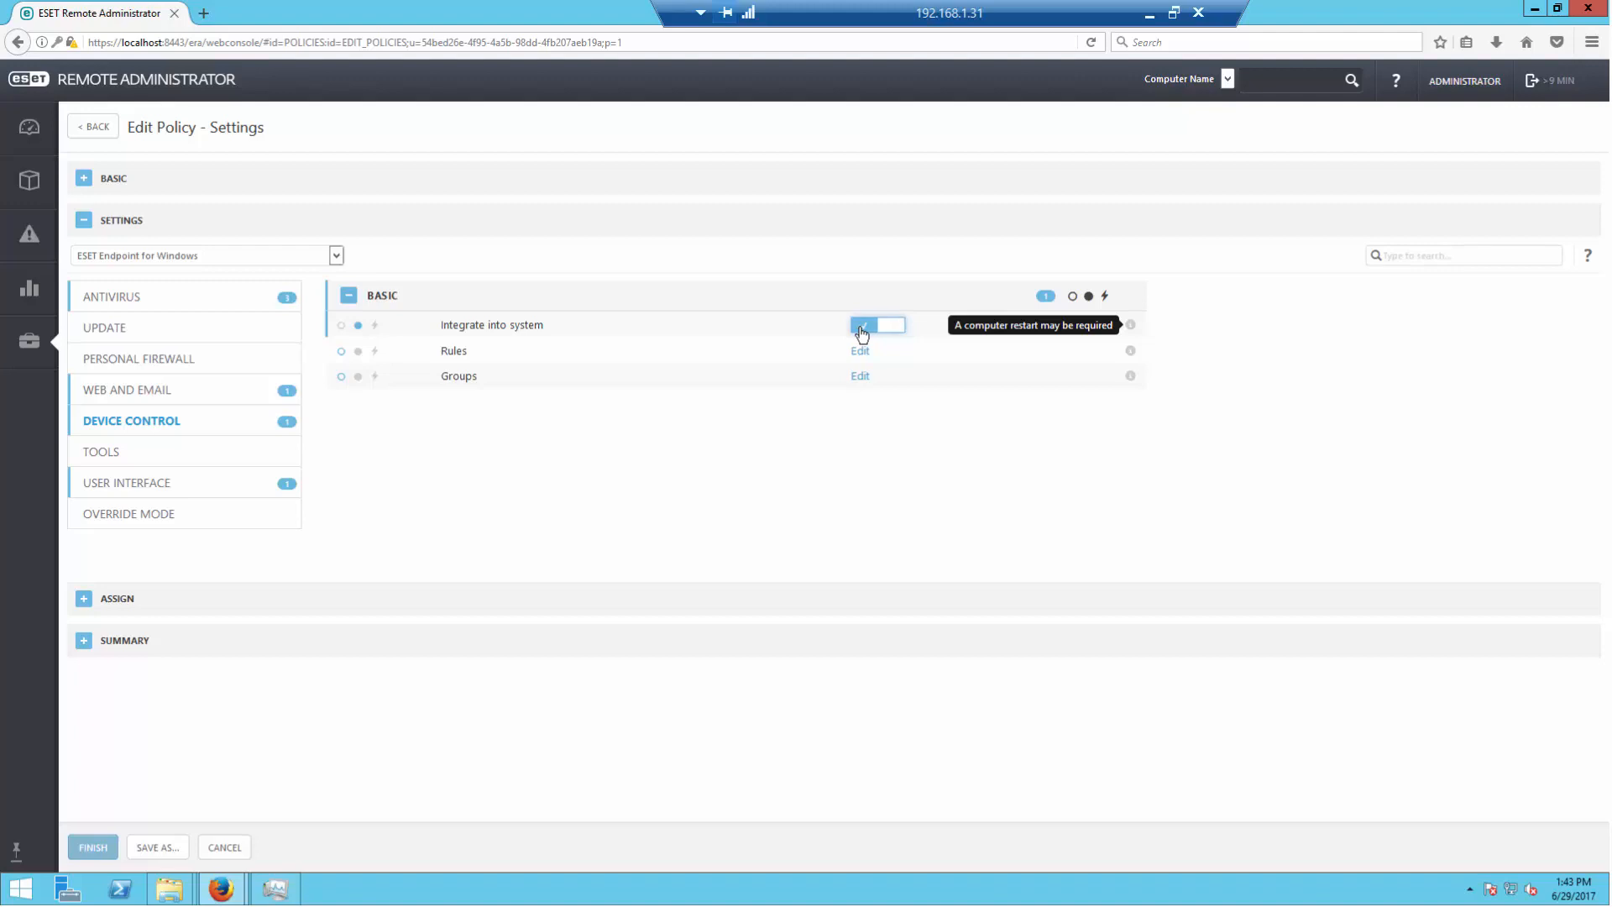
{"action": "left_click", "coordinate": [902, 329]}
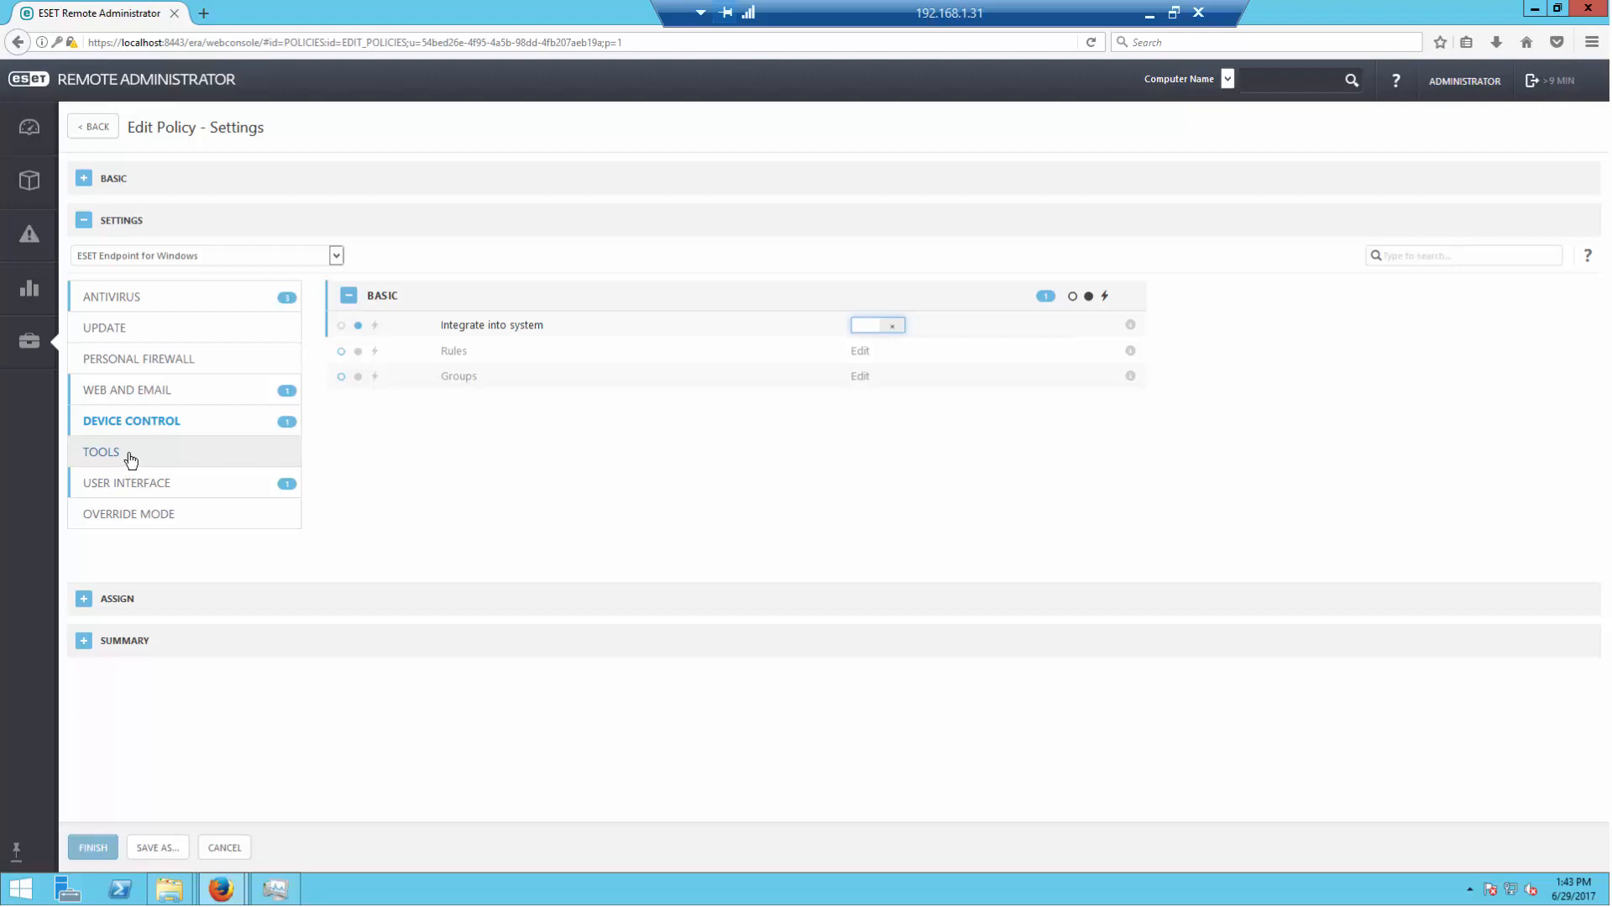
Step: Review the User interface Access setup options and the password setup dialog, closing the dialog without changing the password
{"action": "left_click", "coordinate": [136, 485]}
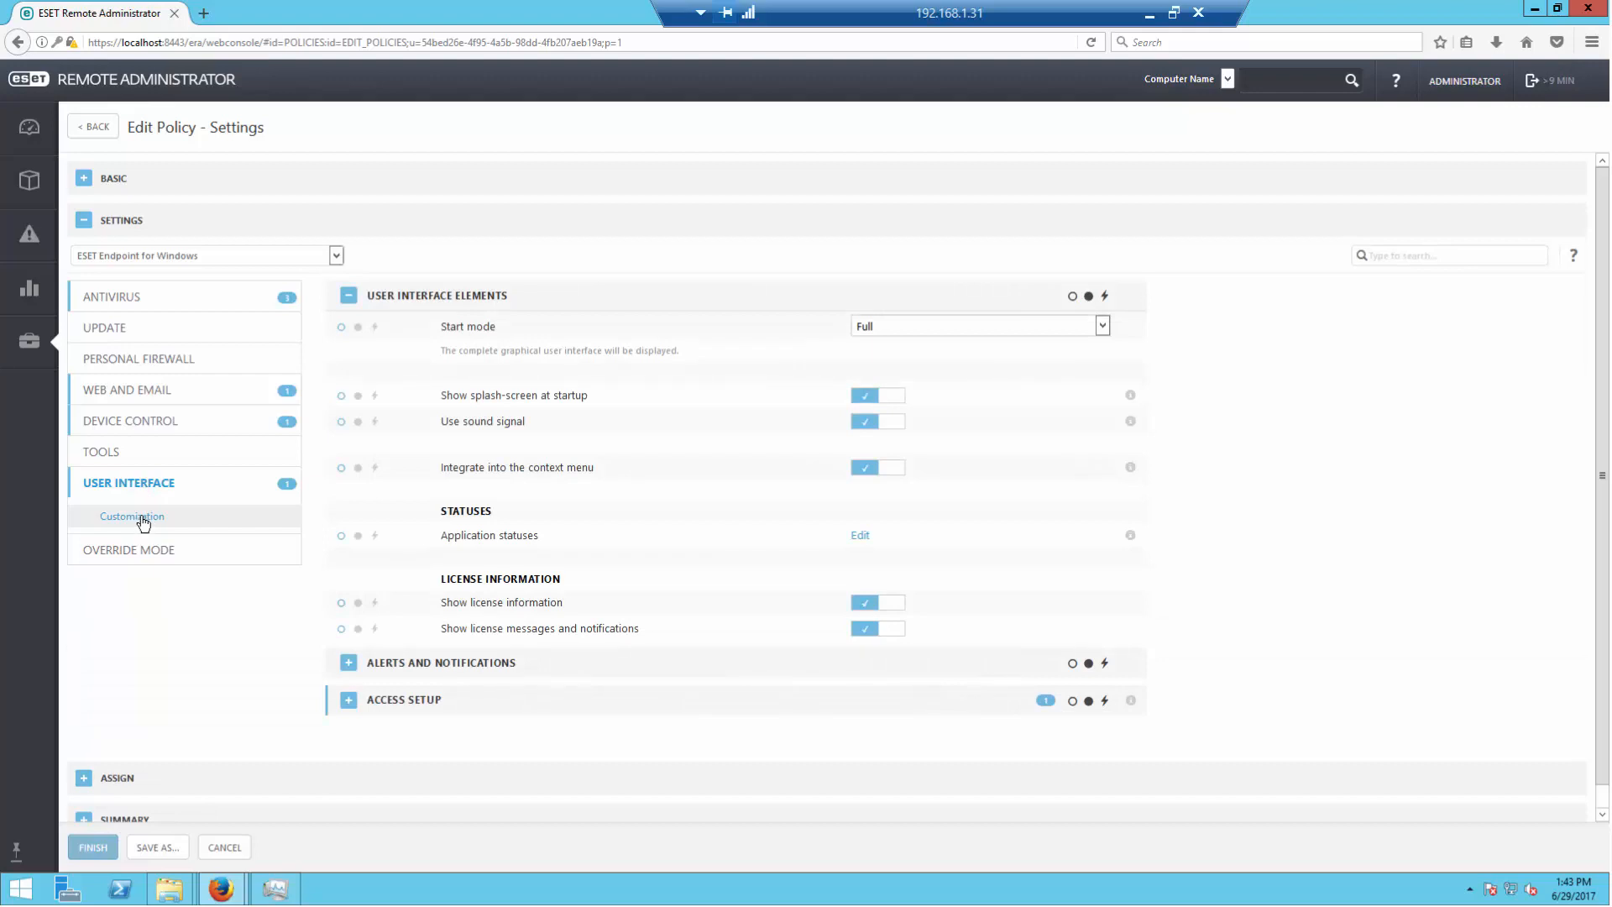
{"action": "left_click", "coordinate": [348, 702]}
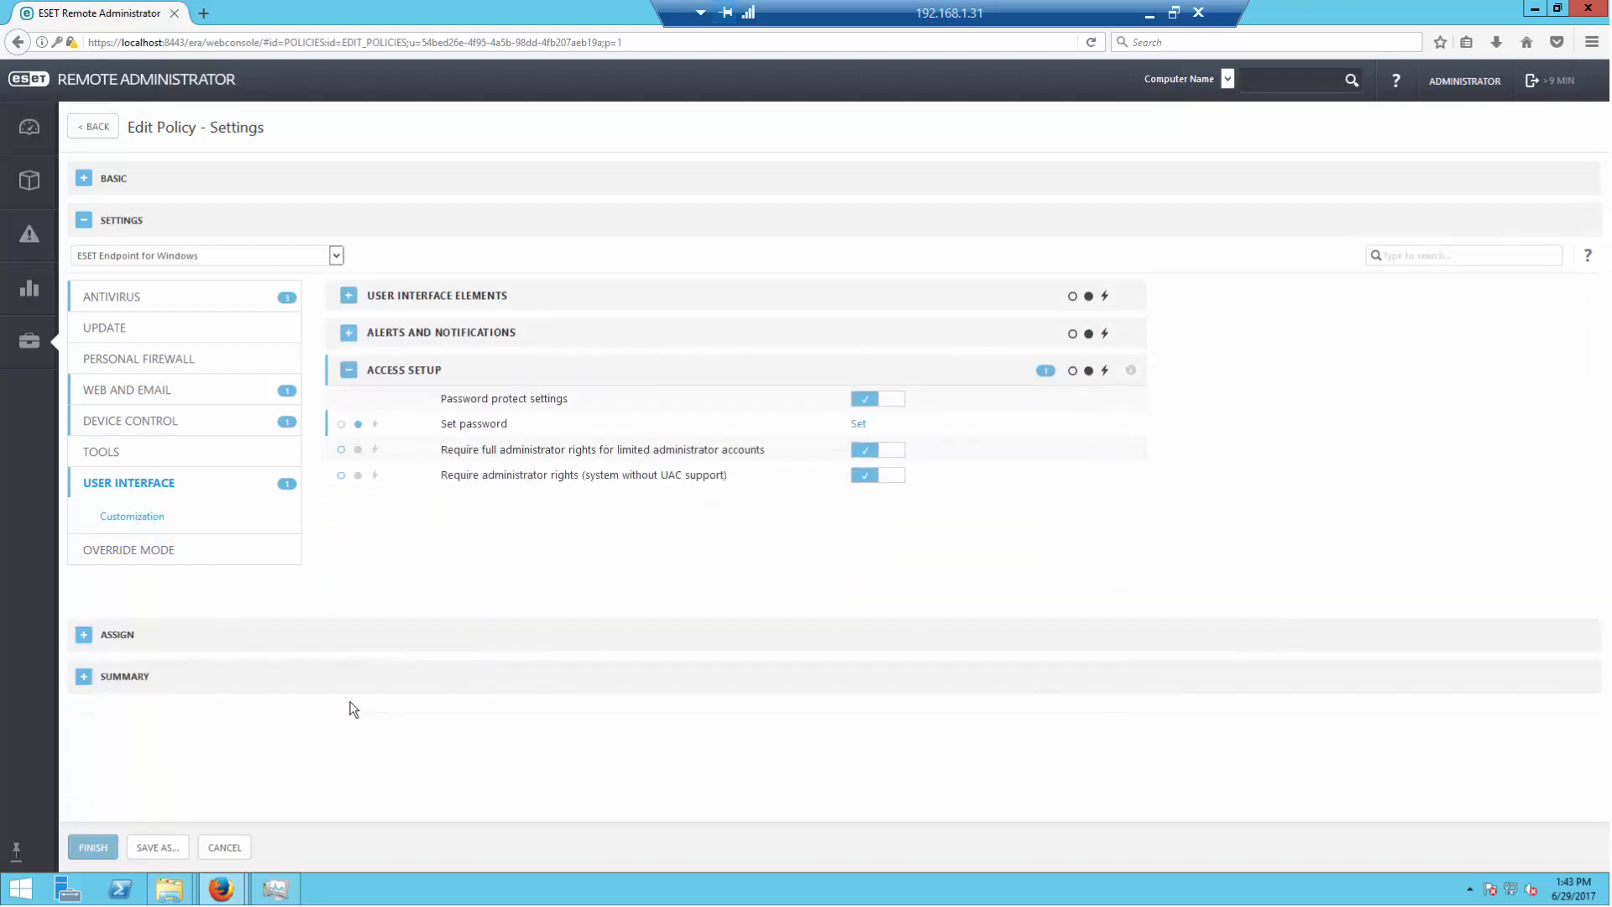
{"action": "left_click", "coordinate": [860, 426]}
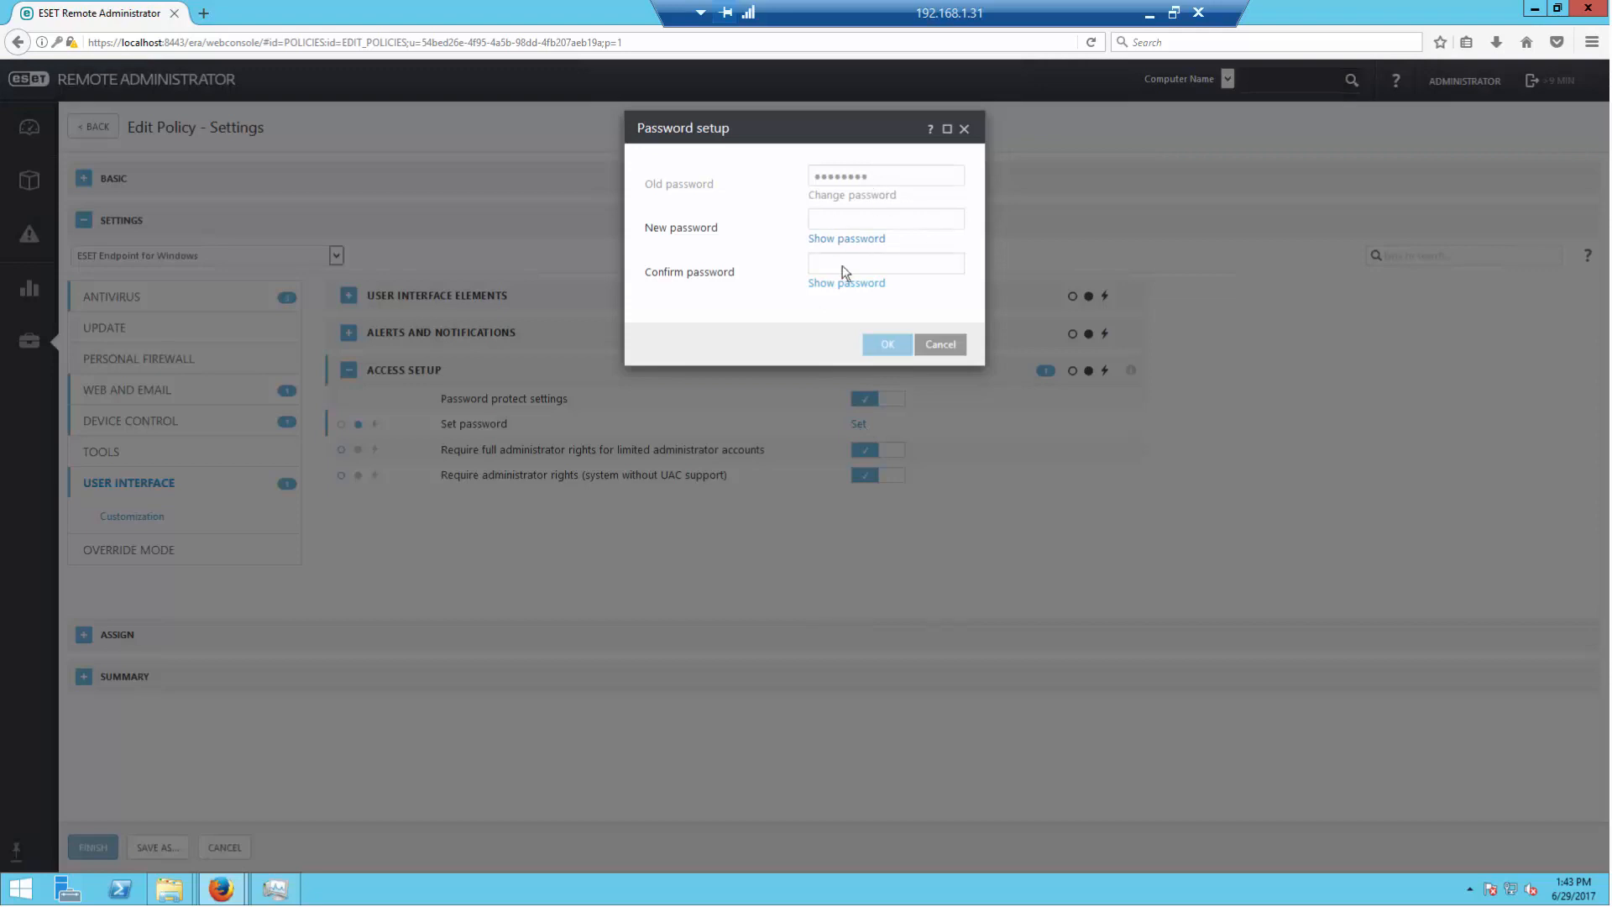
{"action": "left_click", "coordinate": [940, 345]}
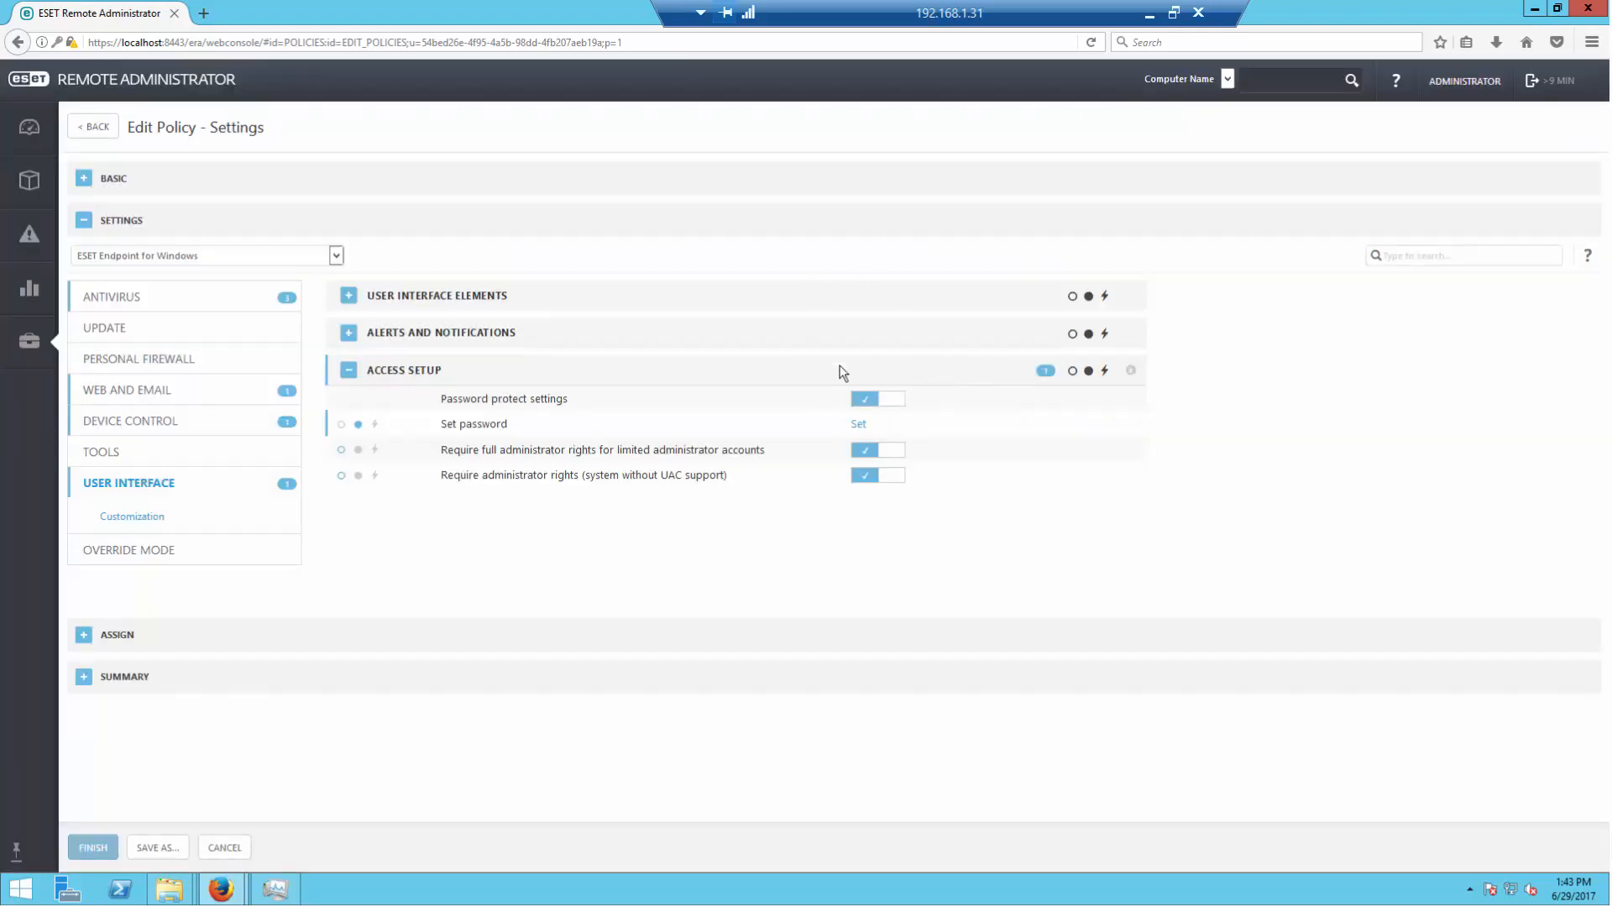